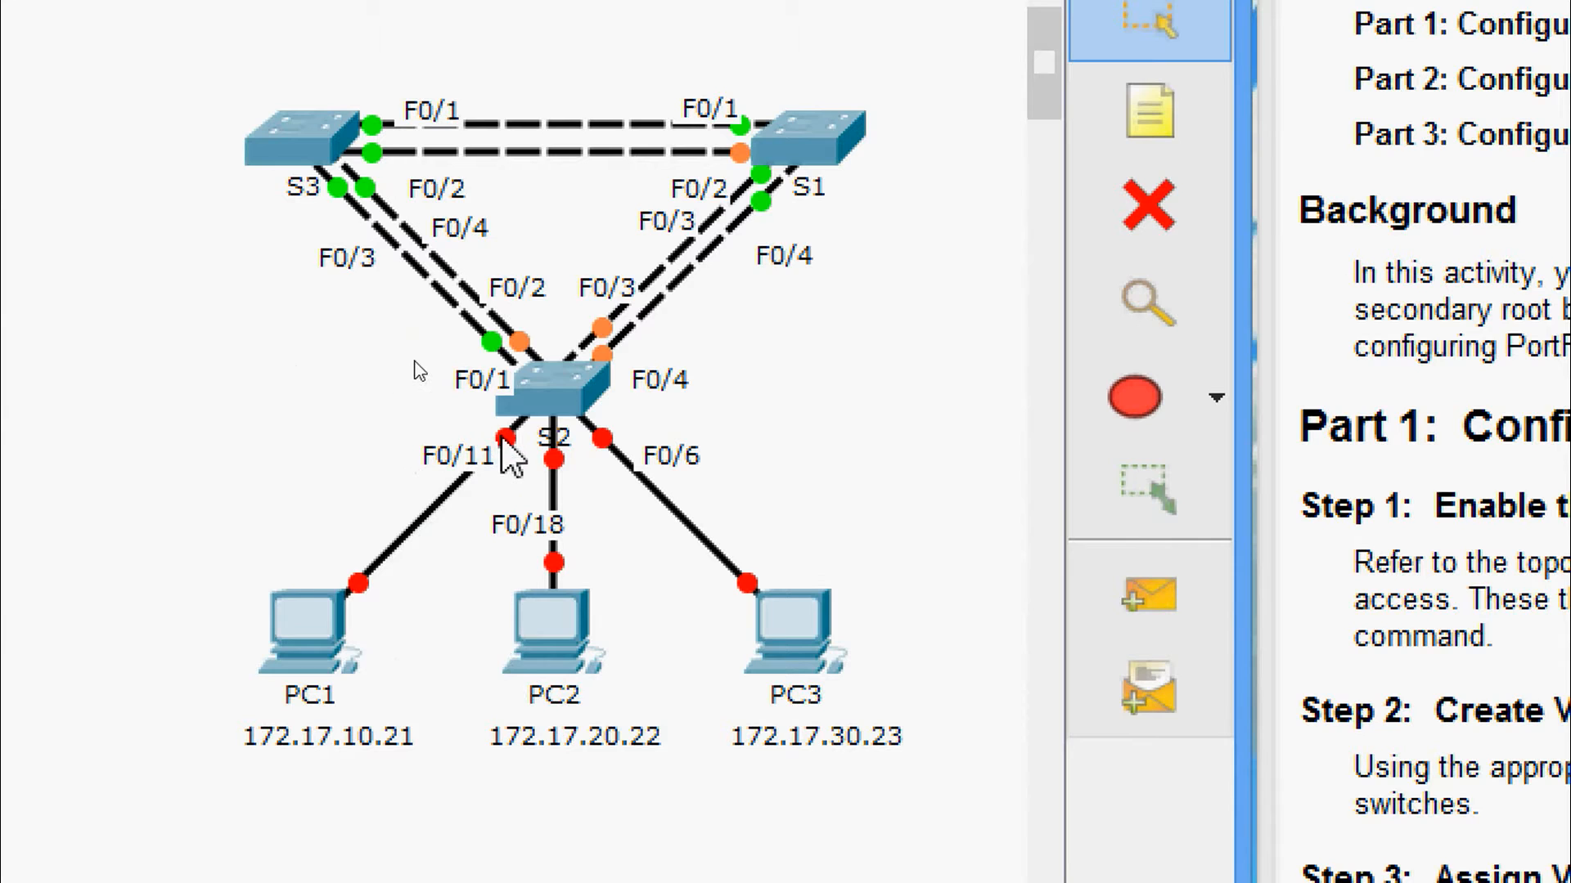
# Check which S2 ports lead to the three PCs, and open S2's command line in privileged EXEC mode
pyautogui.moveTo(511, 458)
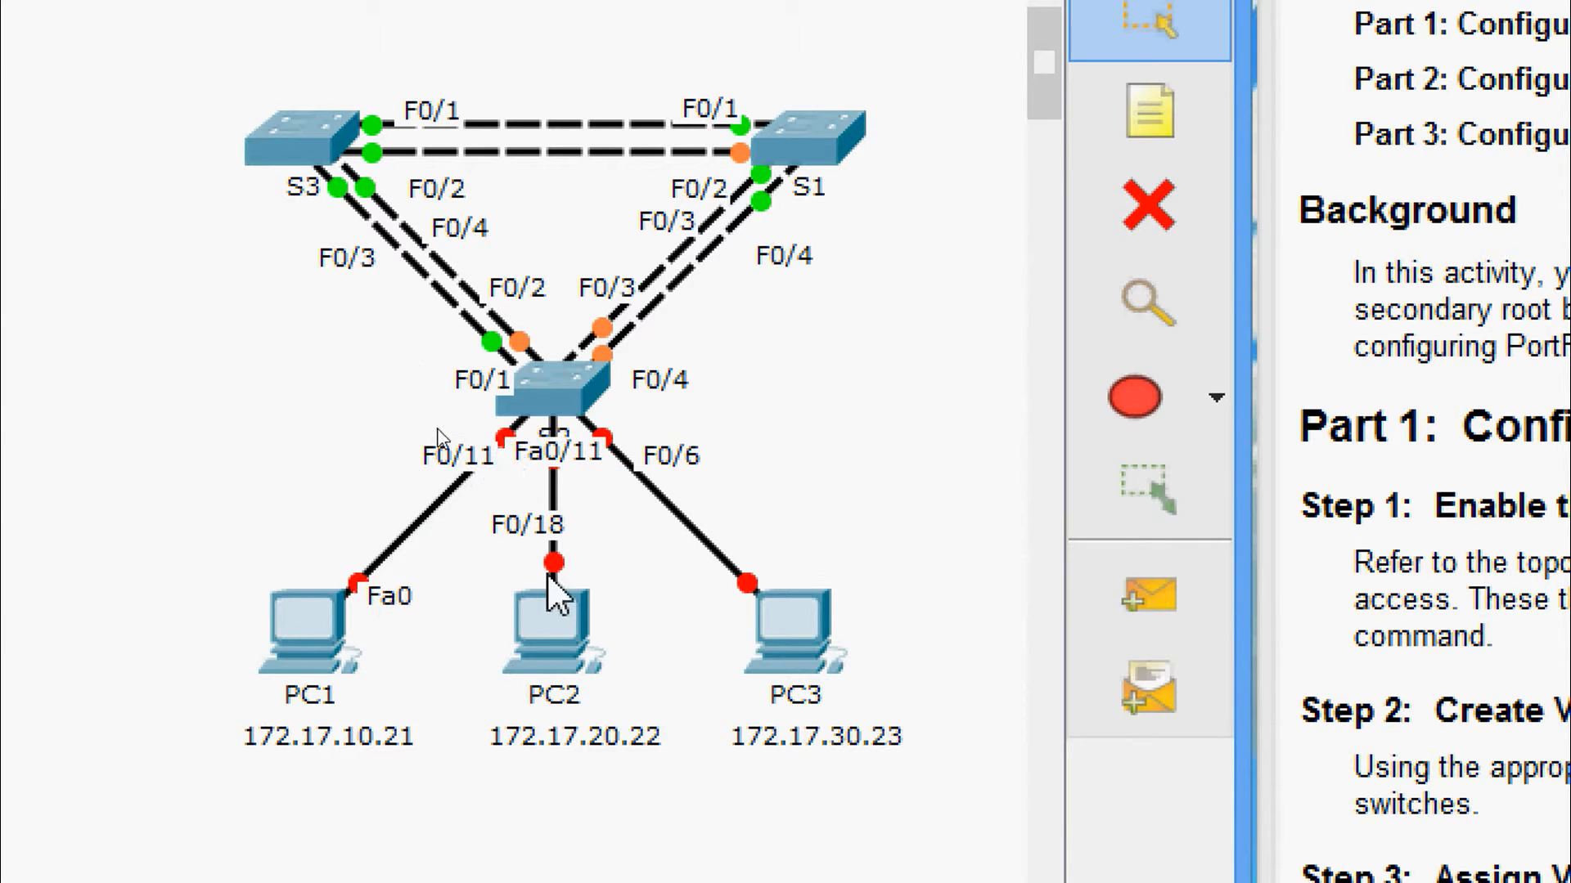
pyautogui.moveTo(546, 571)
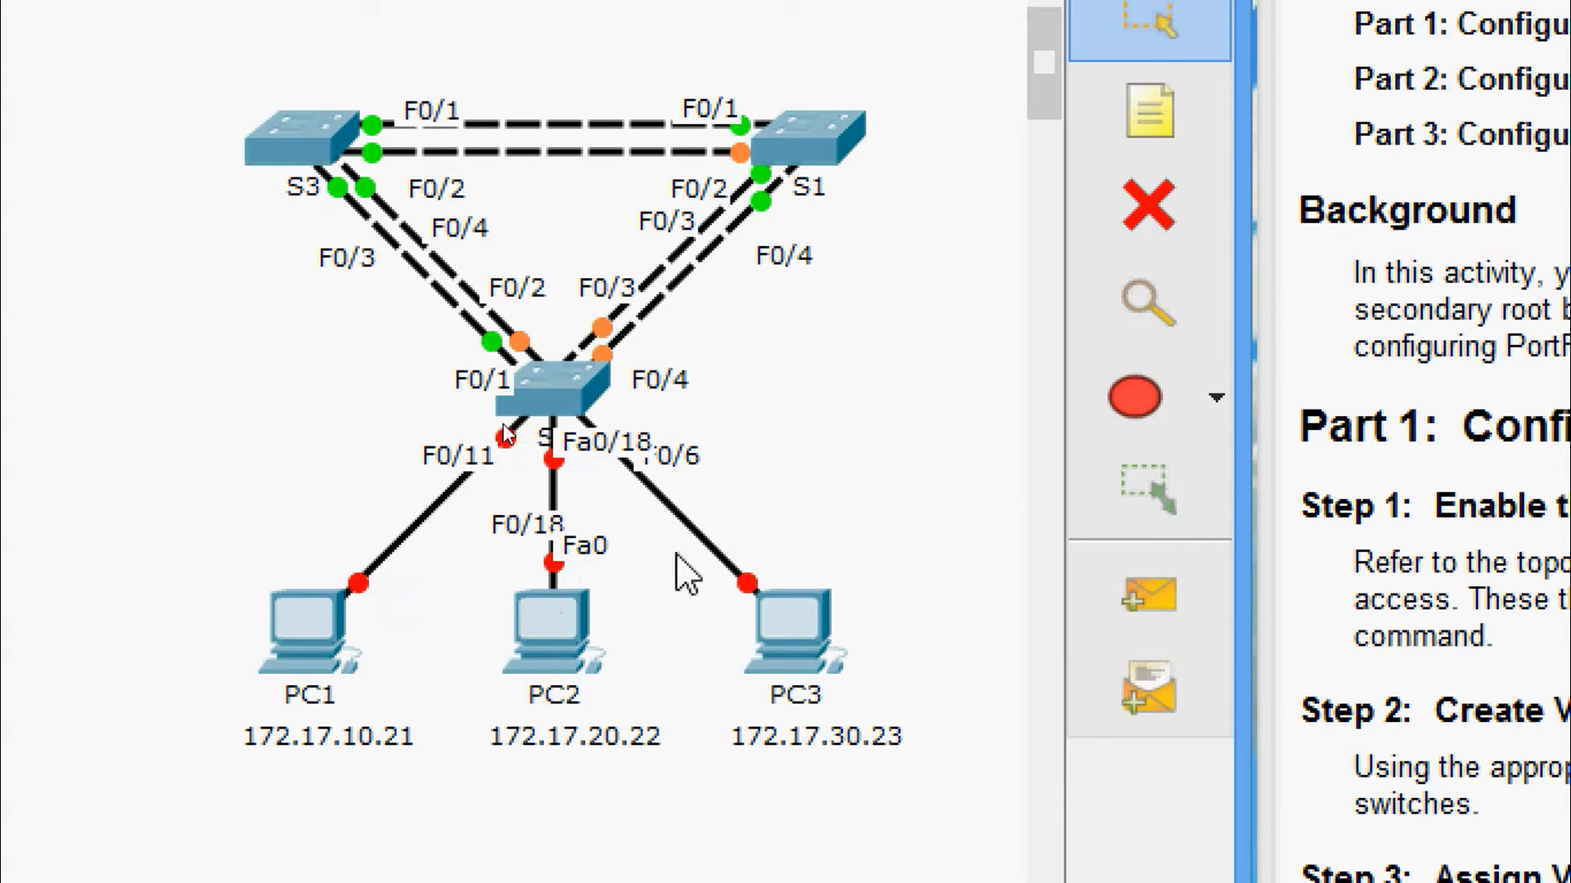
pyautogui.moveTo(743, 582)
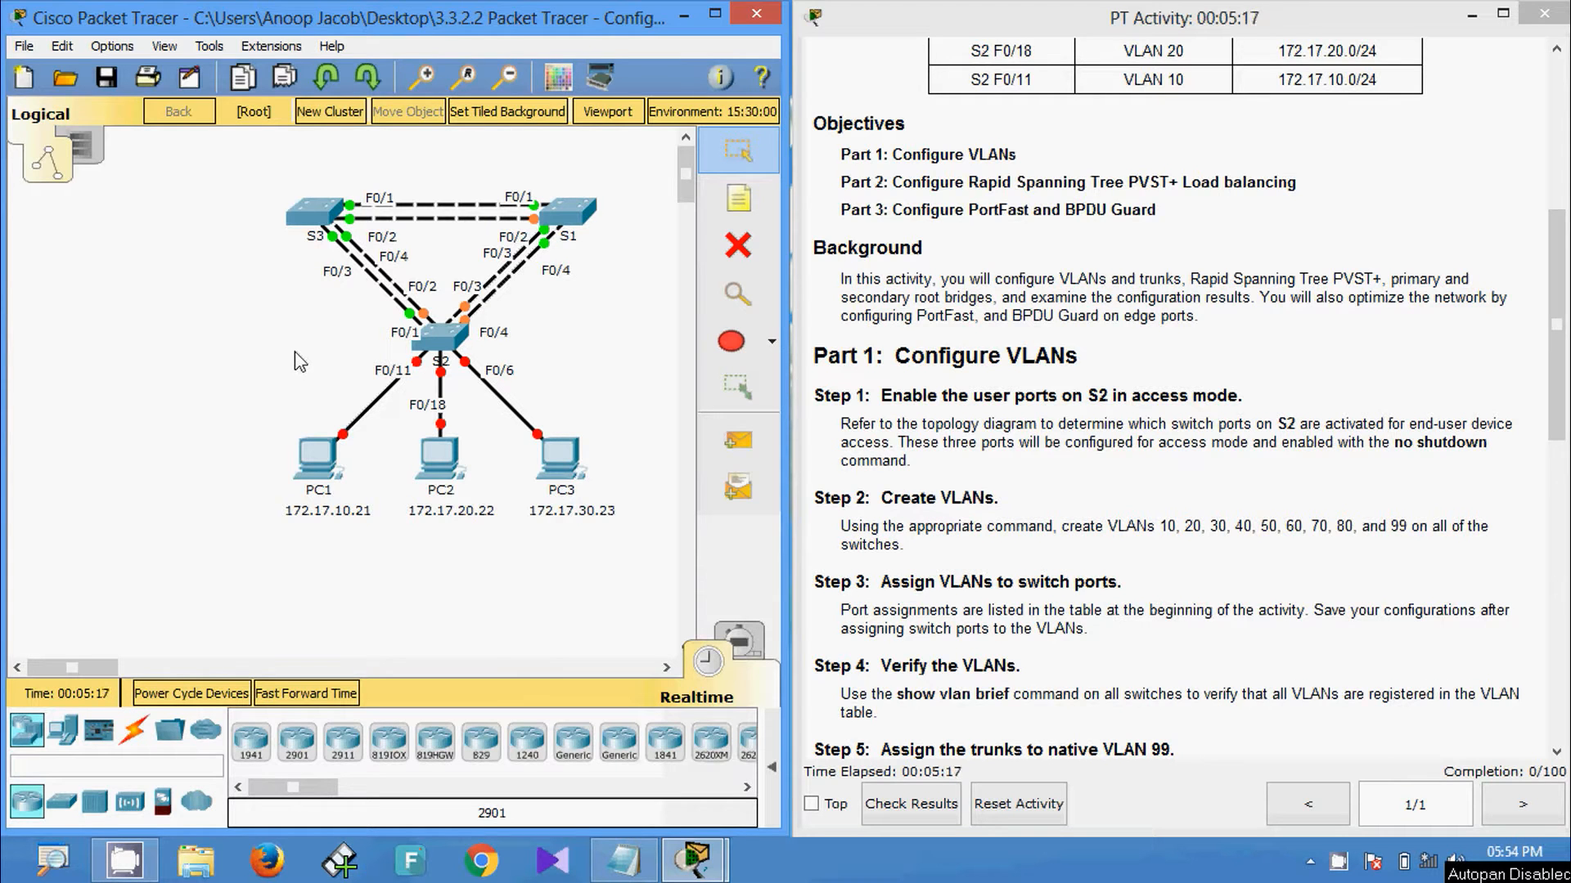
pyautogui.click(454, 349)
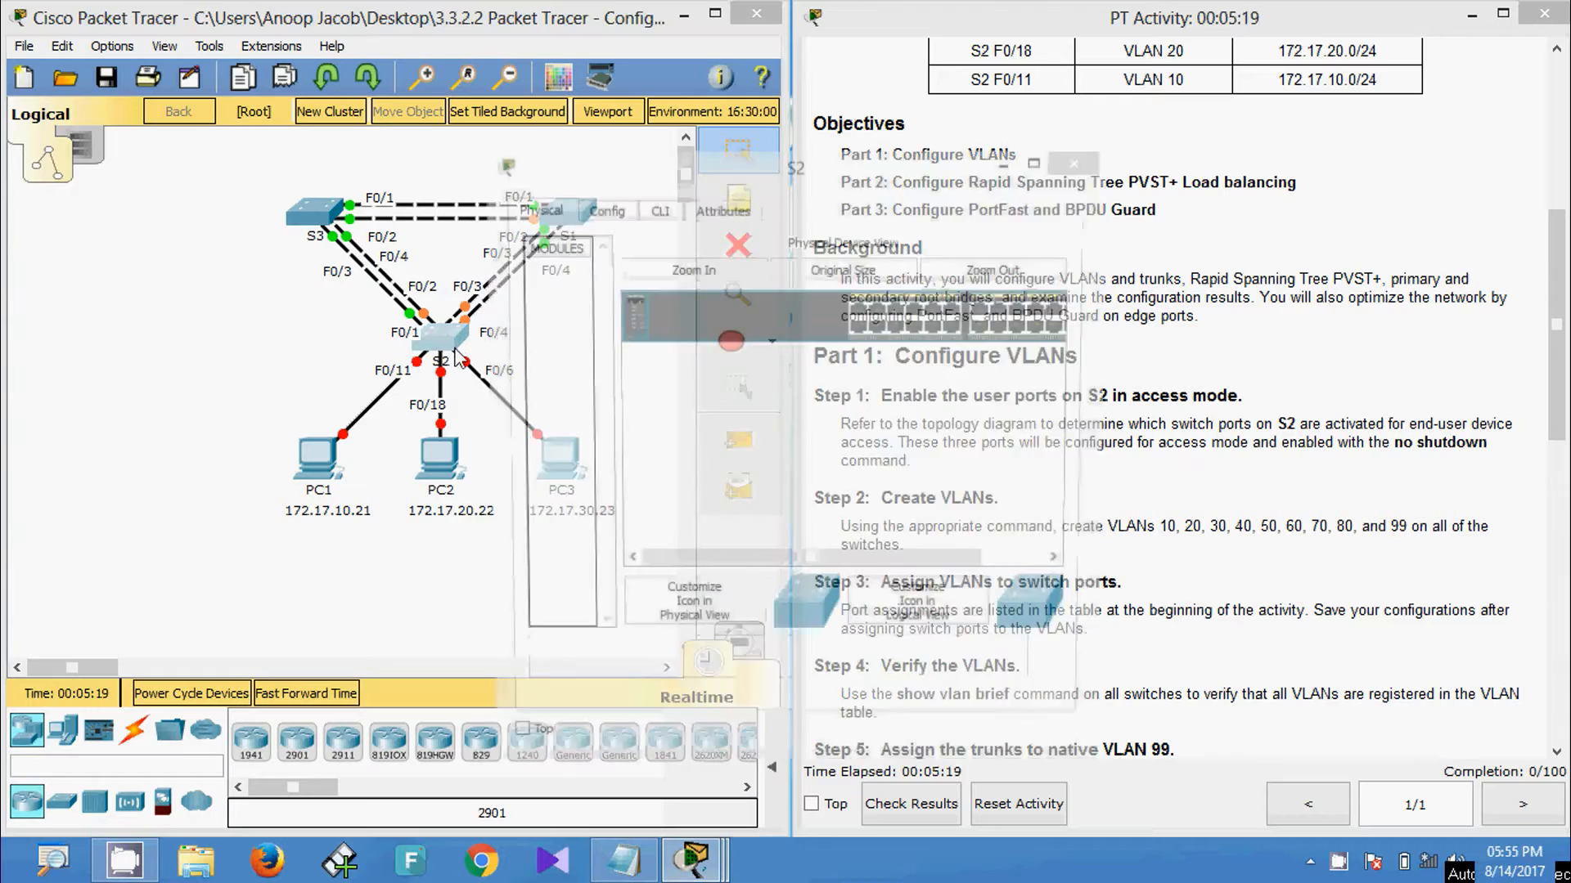
pyautogui.click(661, 210)
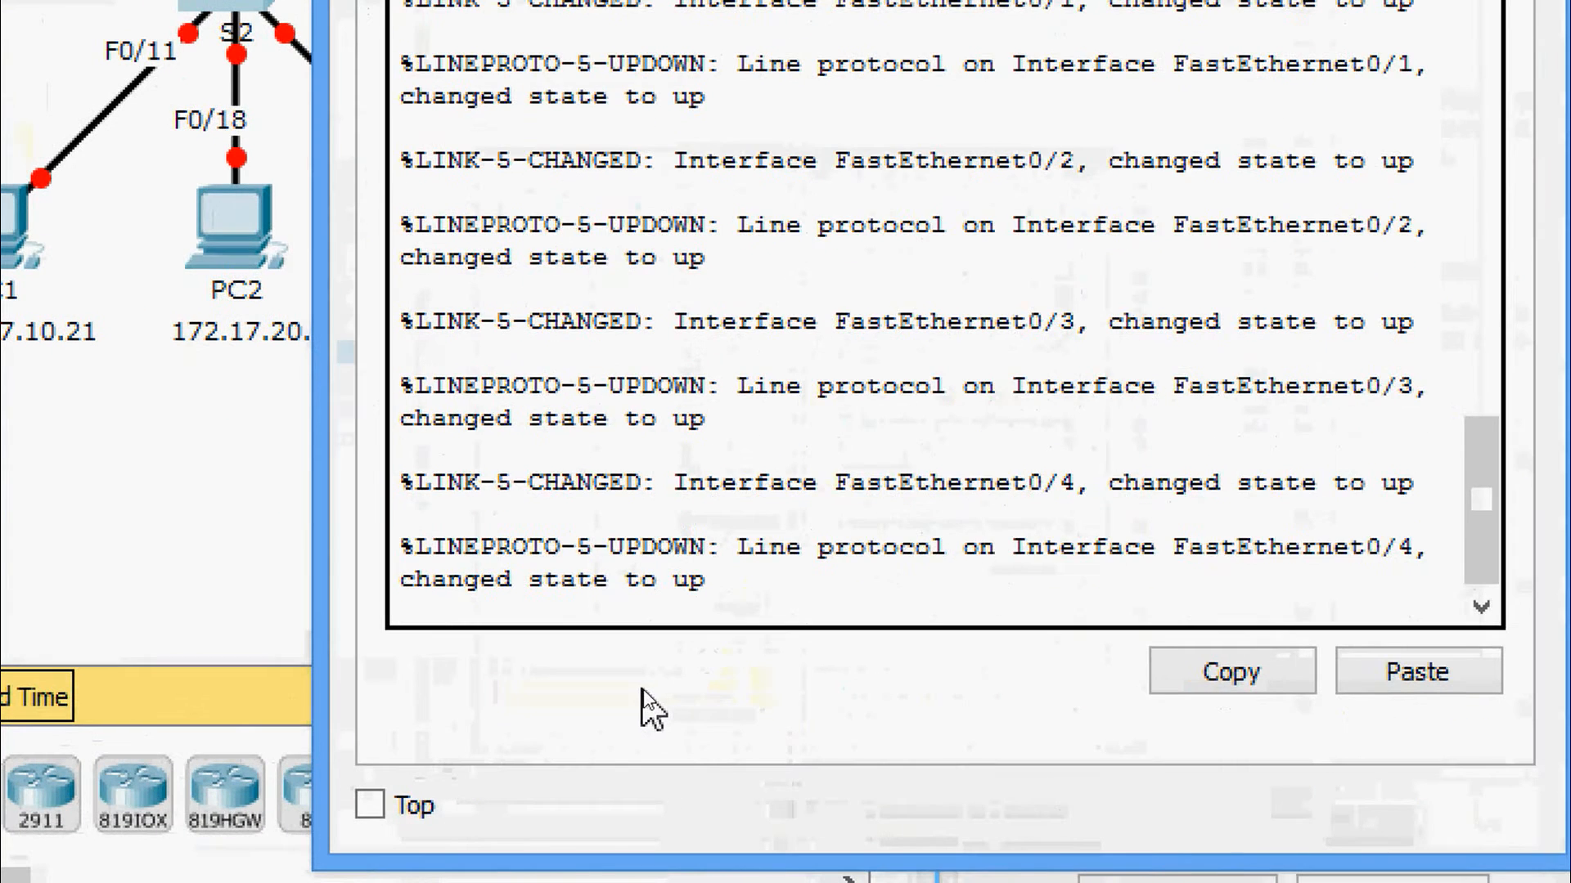
pyautogui.press('Return')
pyautogui.press('Return')
pyautogui.write('e')
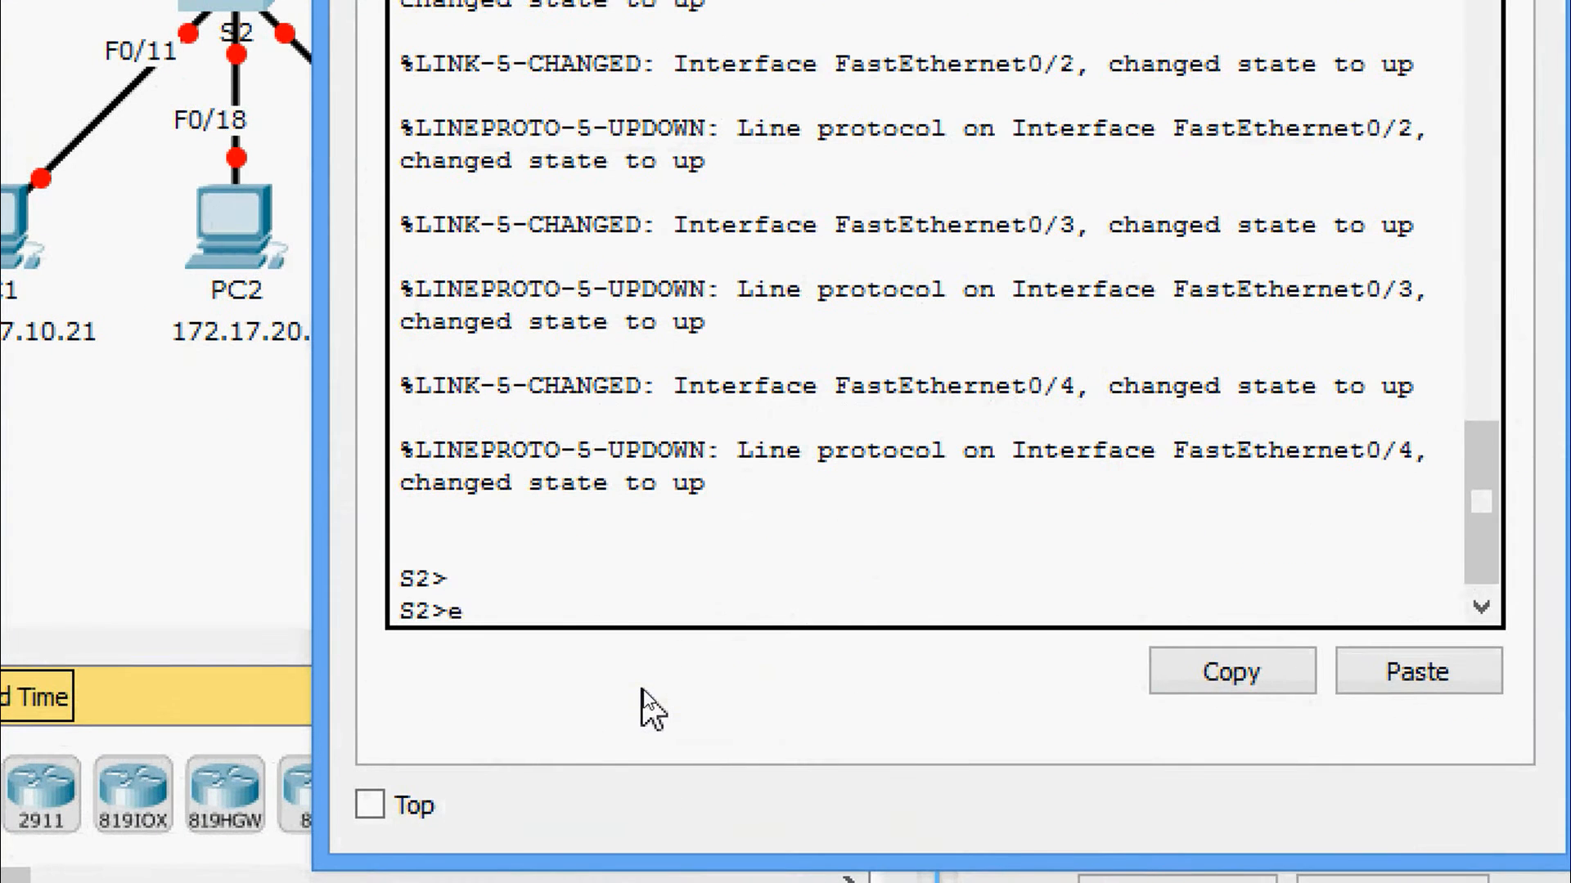
pyautogui.write('na')
pyautogui.press('Tab')
pyautogui.press('Return')
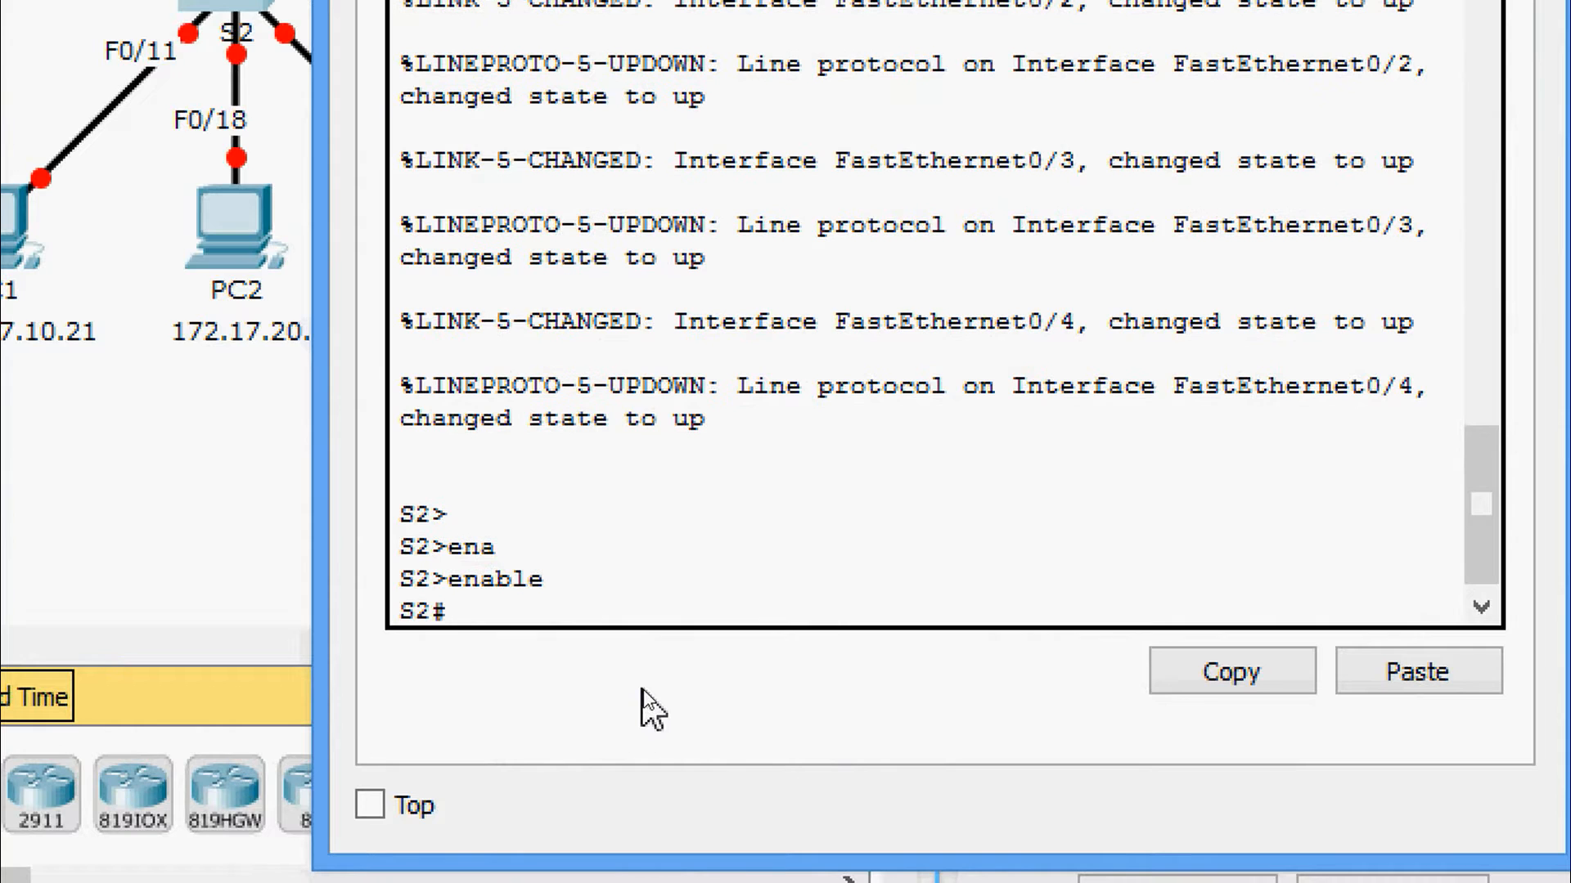
# Enter global configuration mode on switch S2 with configure terminal
pyautogui.write('conf')
pyautogui.press('Tab')
pyautogui.write('t')
pyautogui.press('Tab')
pyautogui.press('Return')
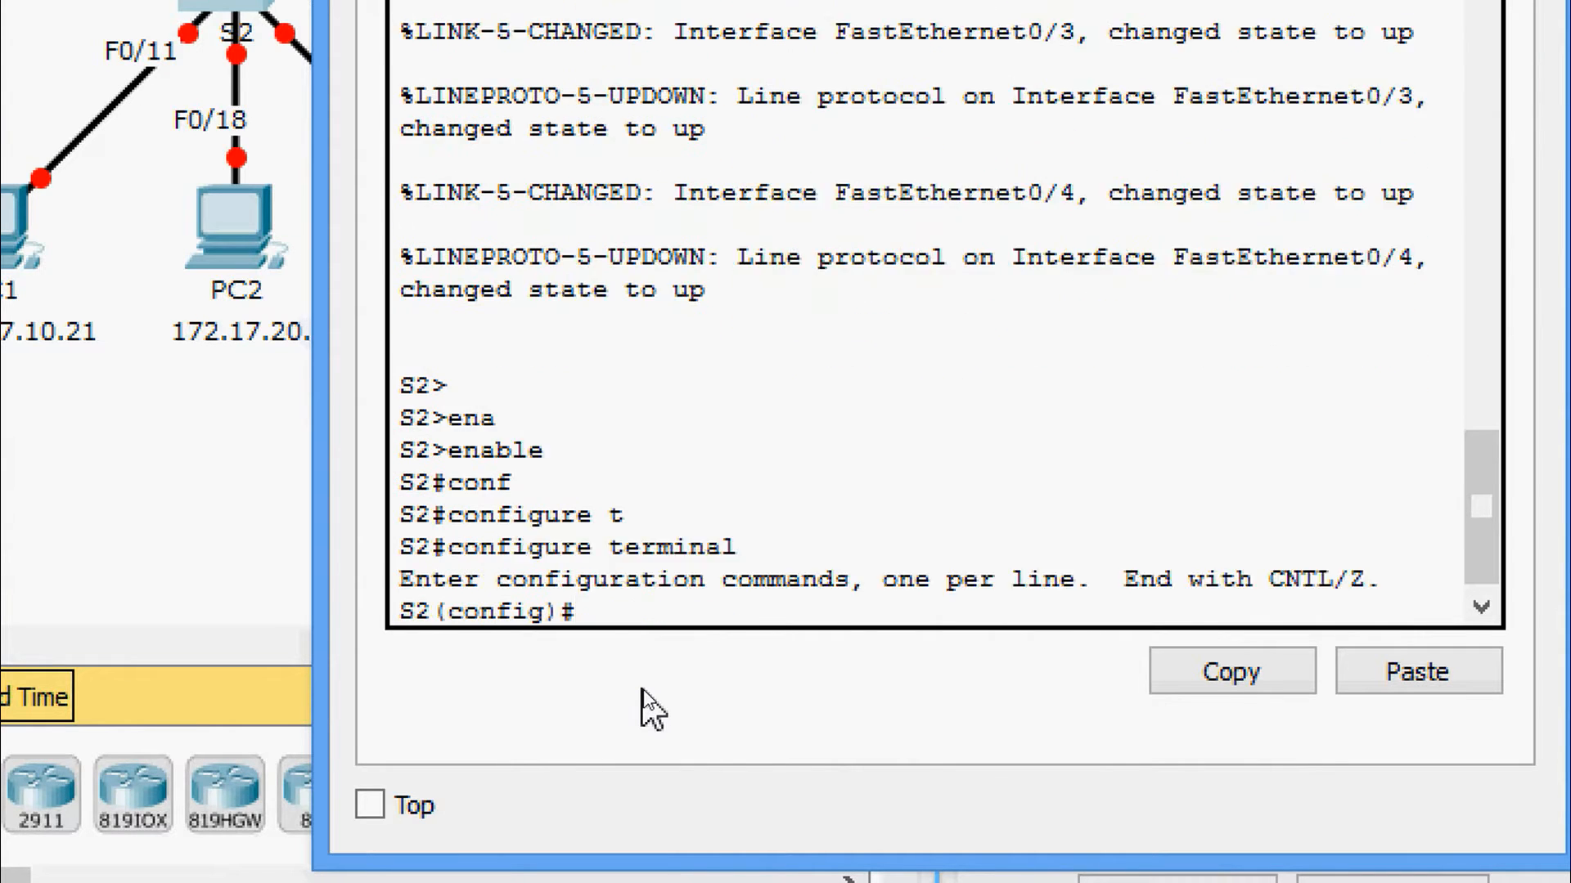
pyautogui.press('Return')
pyautogui.press('Return')
# Enter interface range configuration on S2 for FastEthernet ports 0/6, 0/11 and 0/18
pyautogui.write('inter')
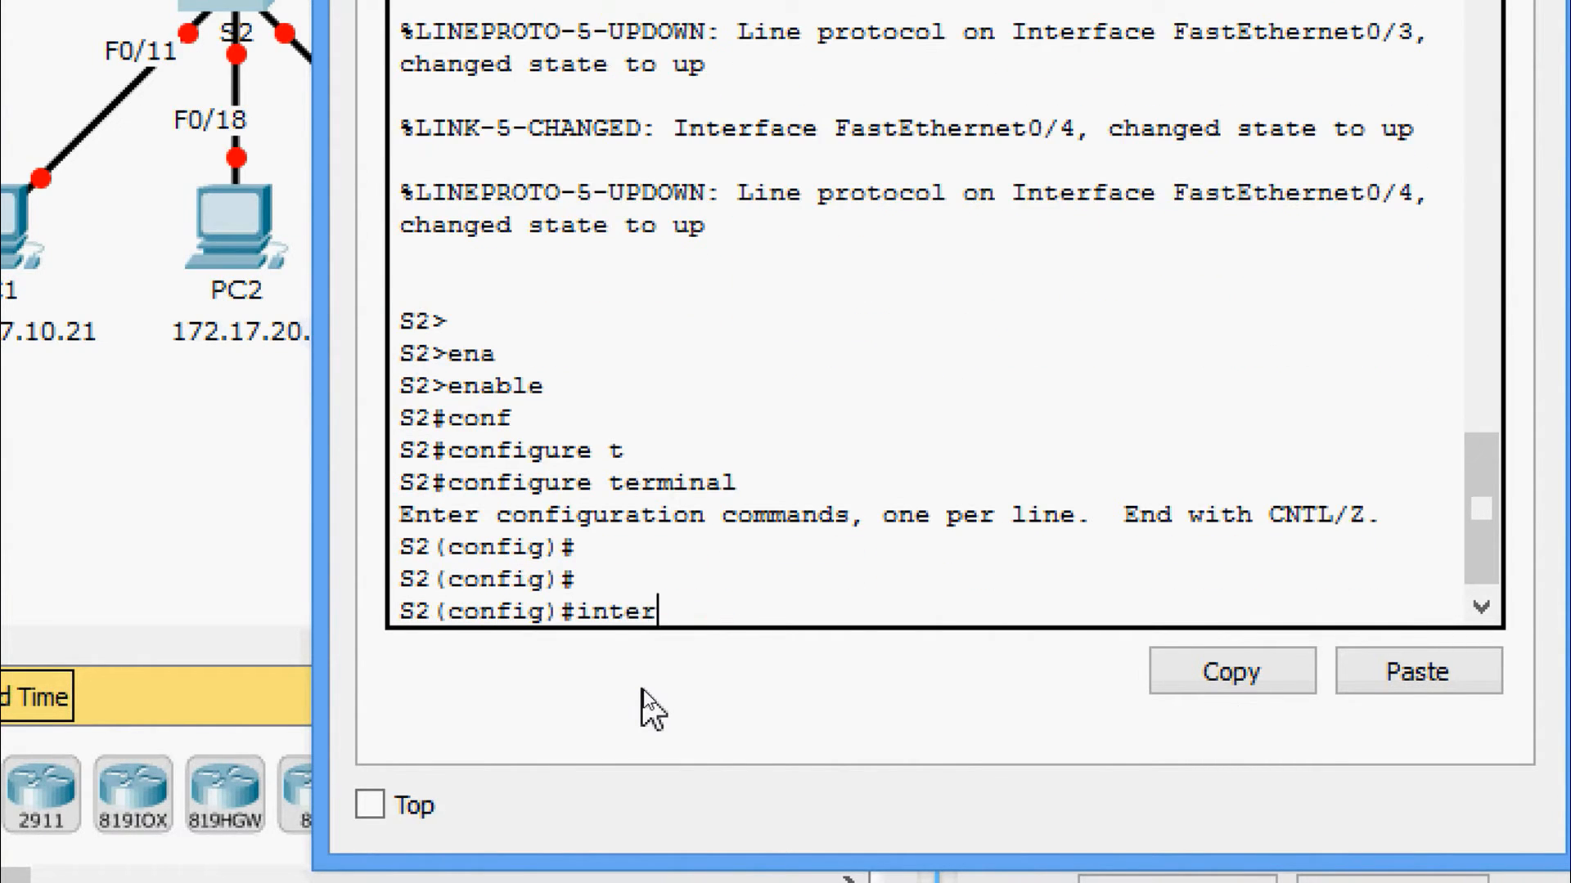
pyautogui.press('Tab')
pyautogui.write('ra')
pyautogui.press('Tab')
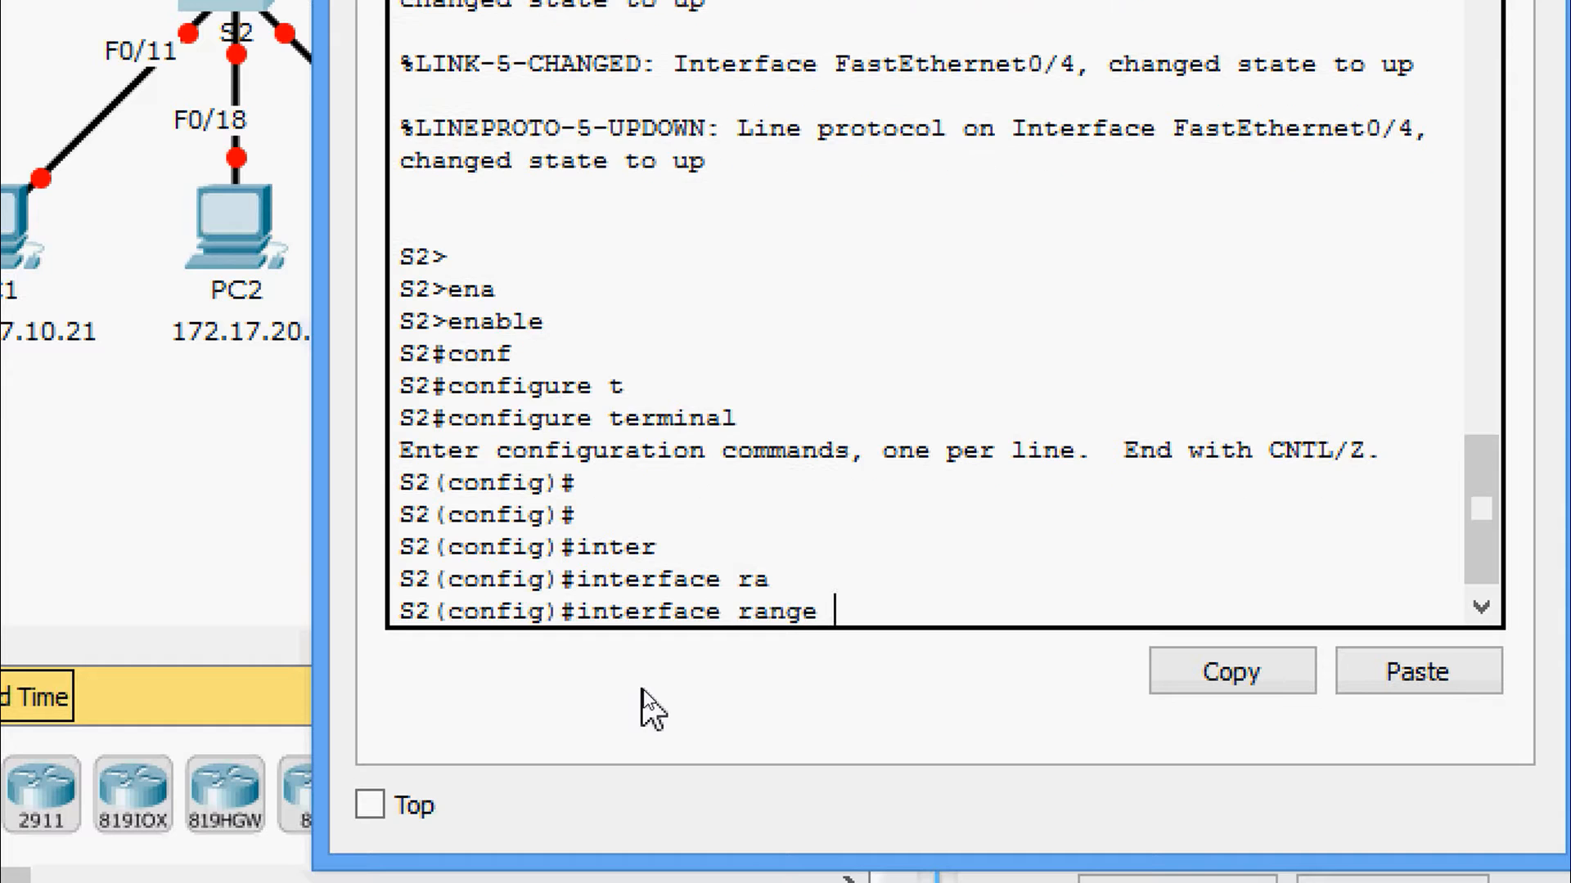
pyautogui.write('f')
pyautogui.press('Tab')
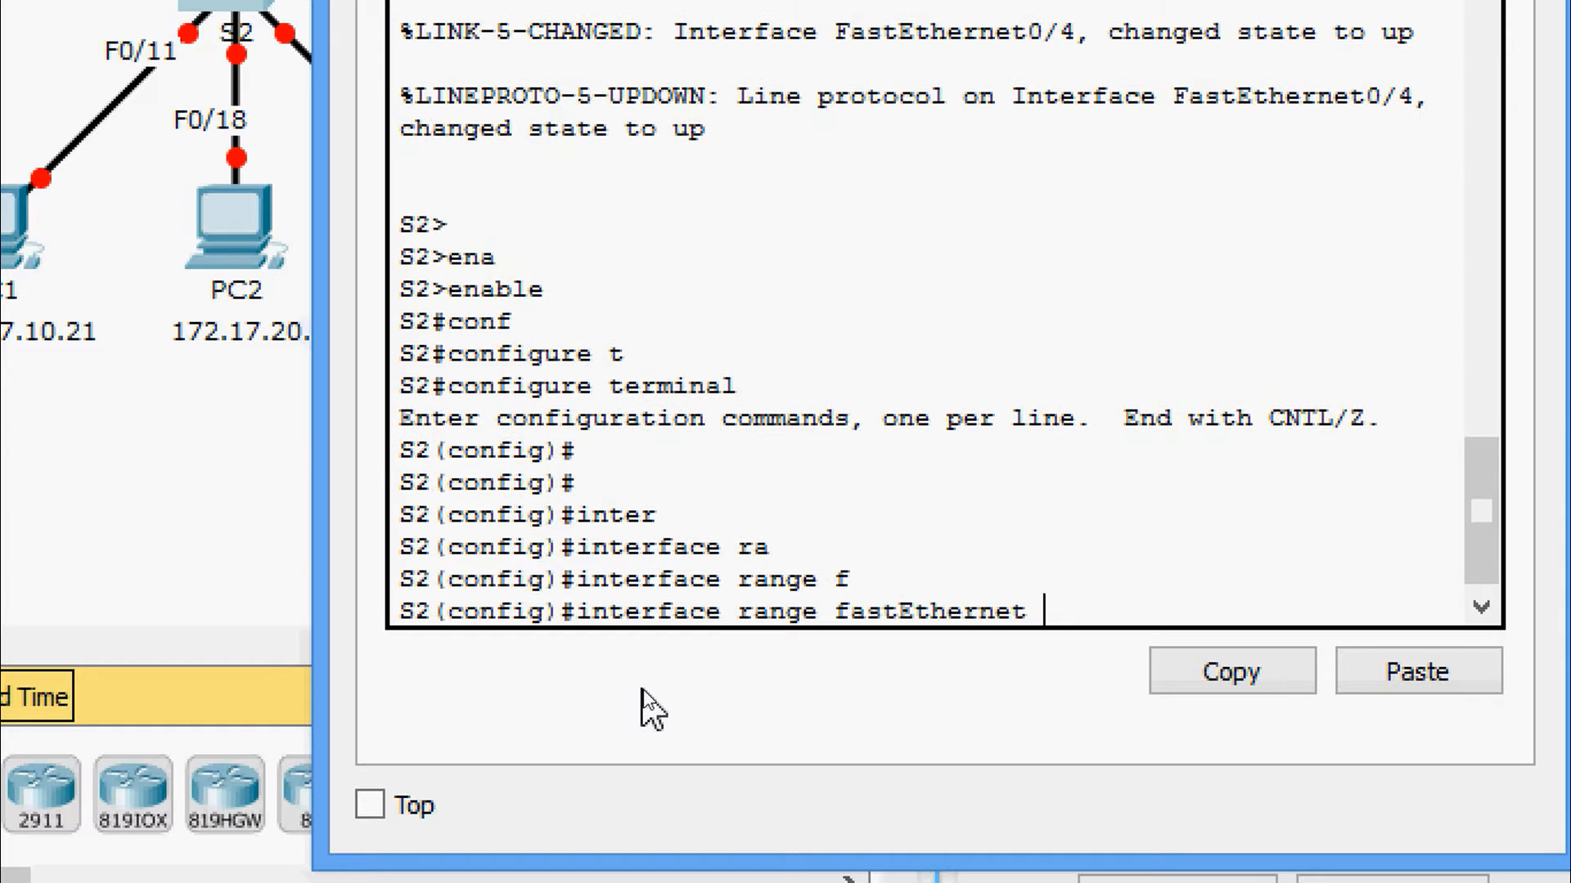
pyautogui.write('0/6, f 0/11')
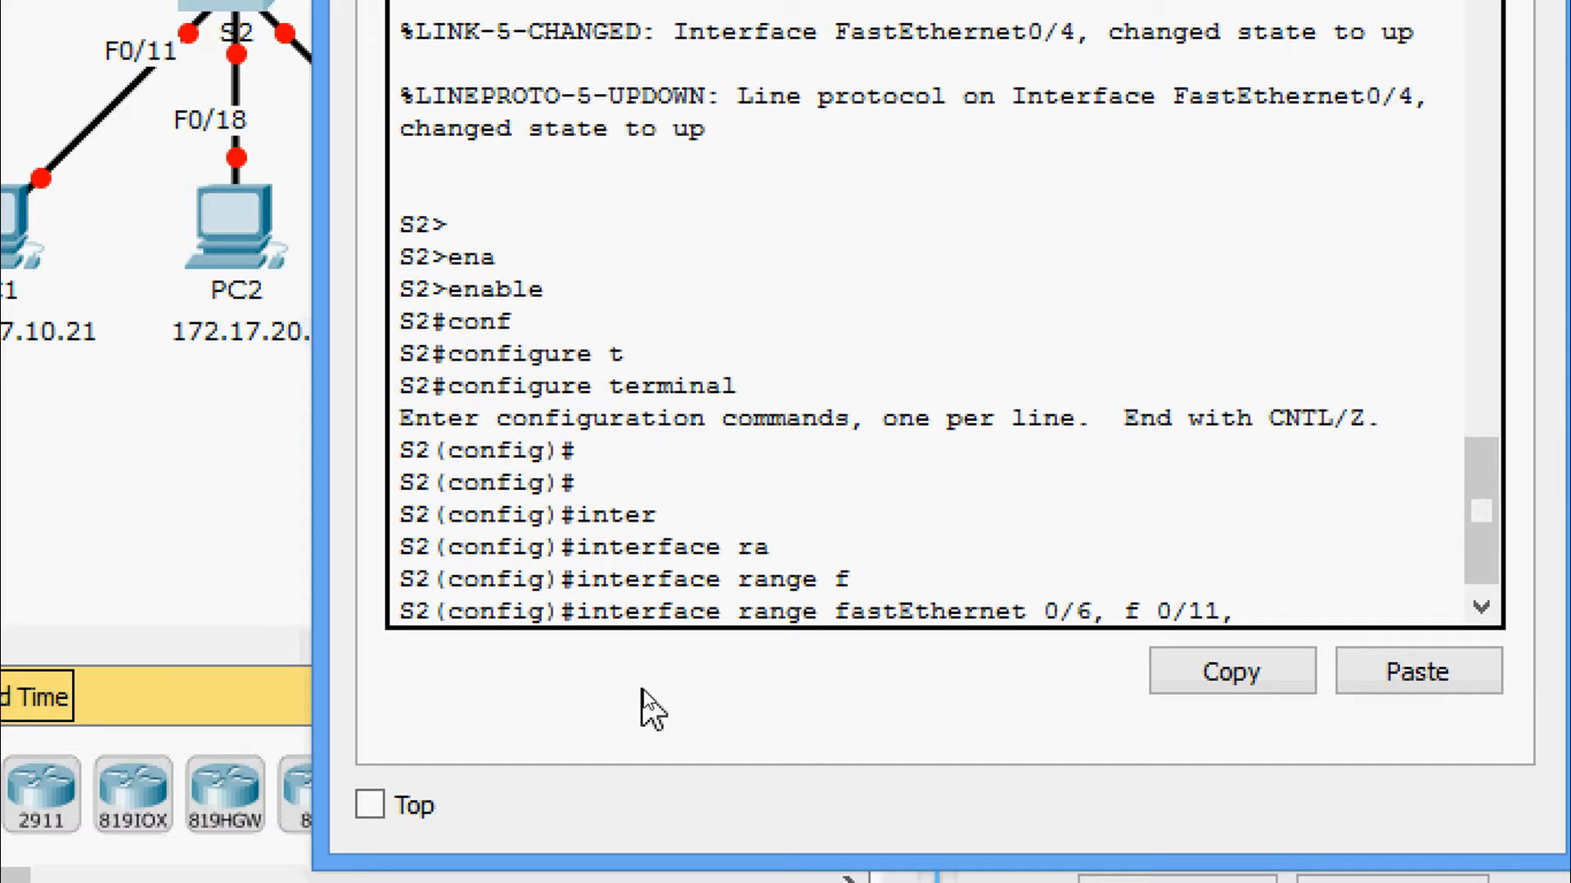
pyautogui.write(', f0/18')
pyautogui.press('Return')
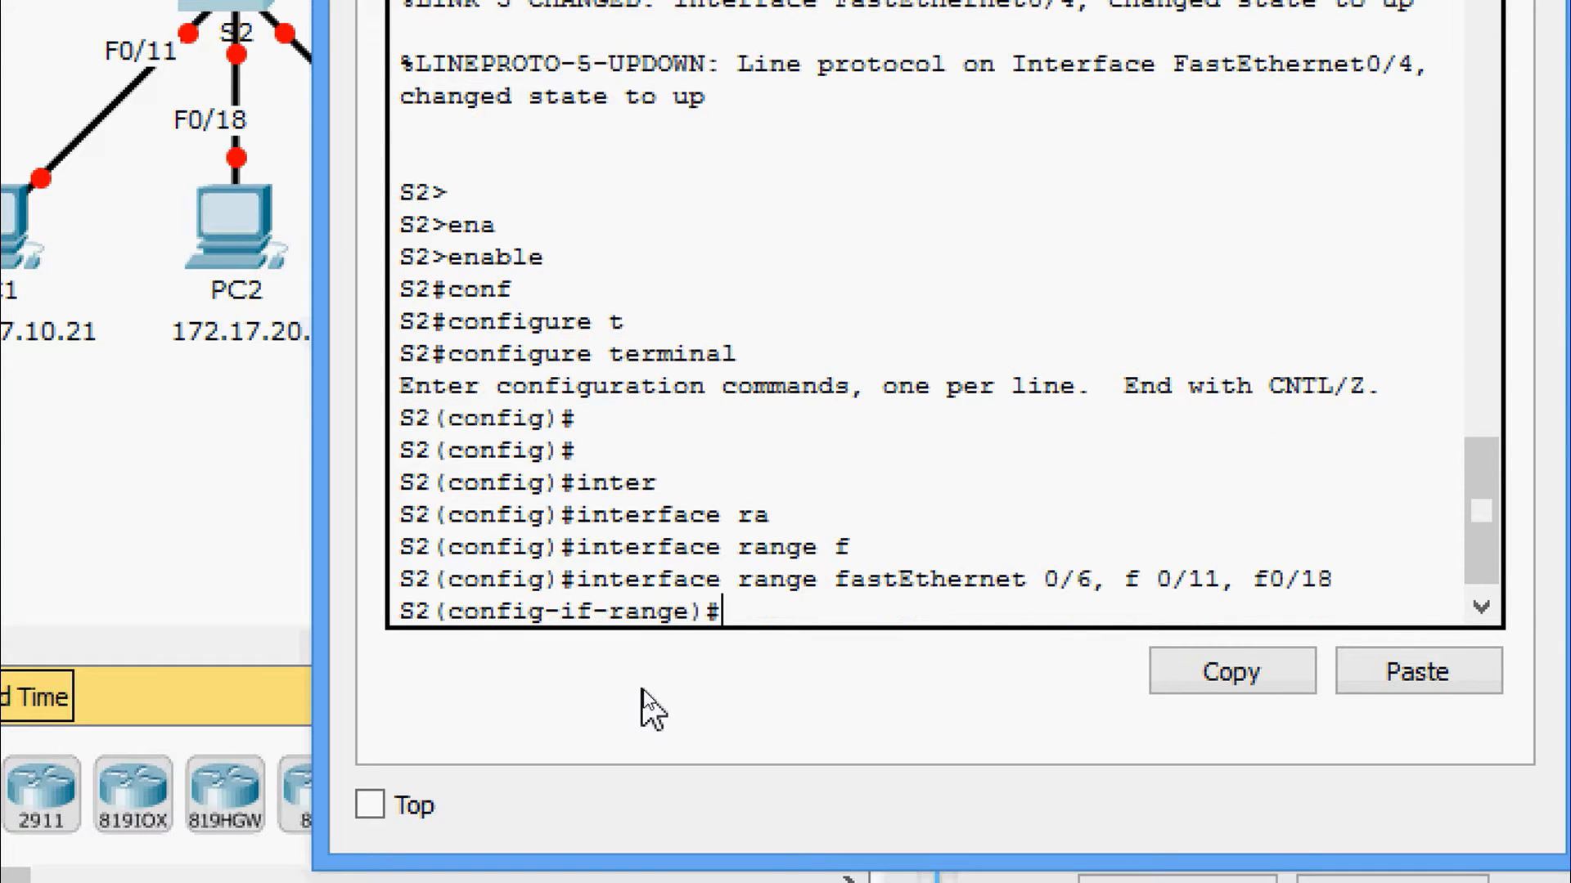
# Set the selected S2 port range to access mode with switchport mode access
pyautogui.write('swi')
pyautogui.press('Tab')
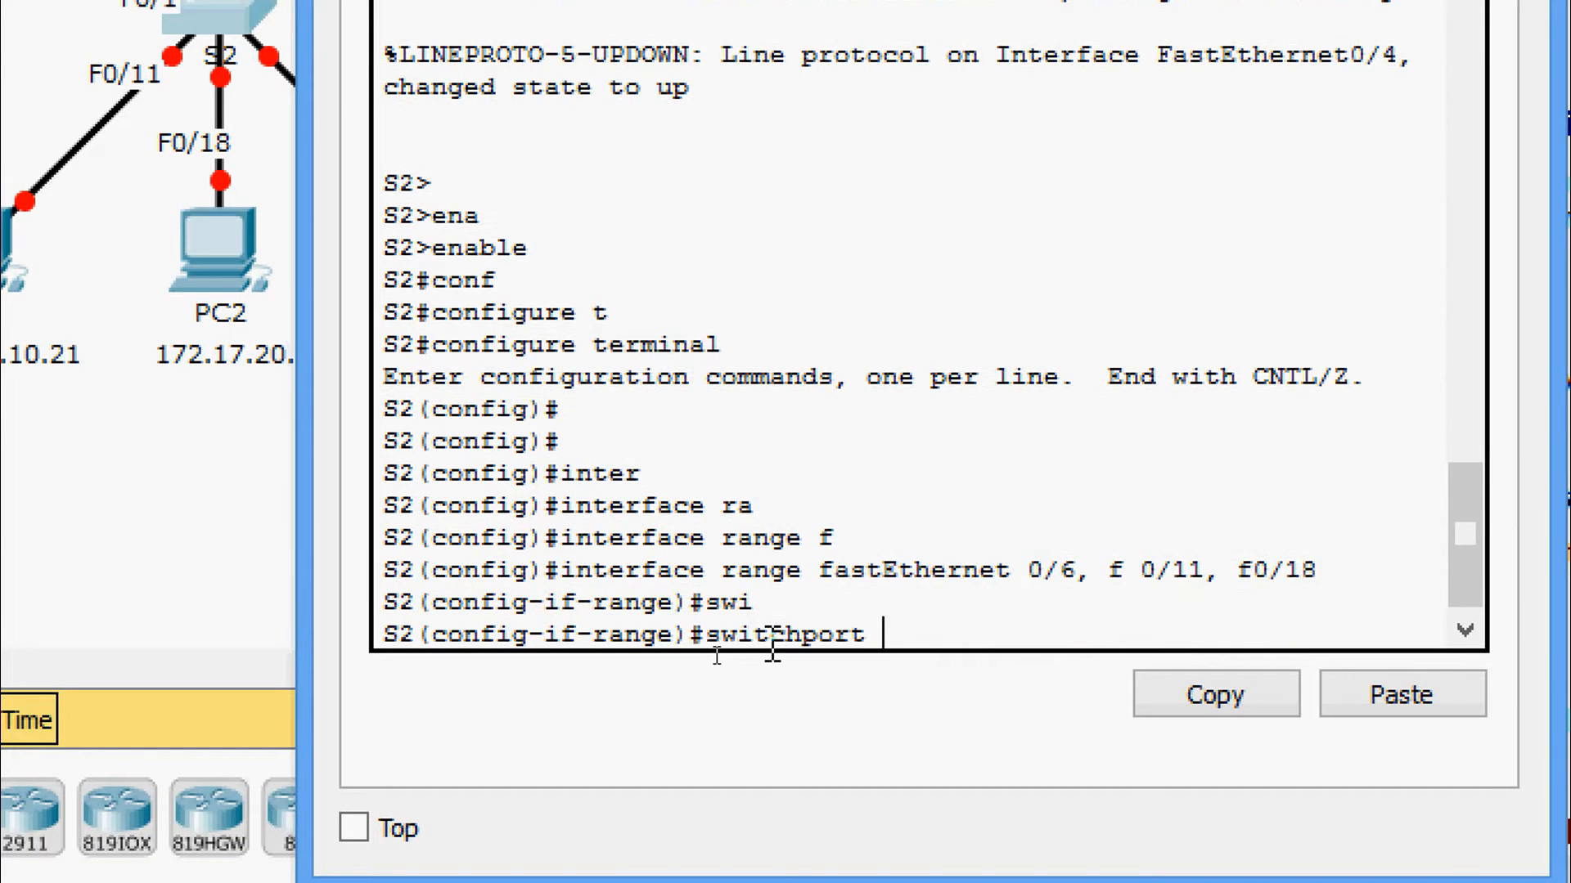
pyautogui.write('mo')
pyautogui.press('Tab')
pyautogui.write('ac')
pyautogui.press('Tab')
pyautogui.press('Return')
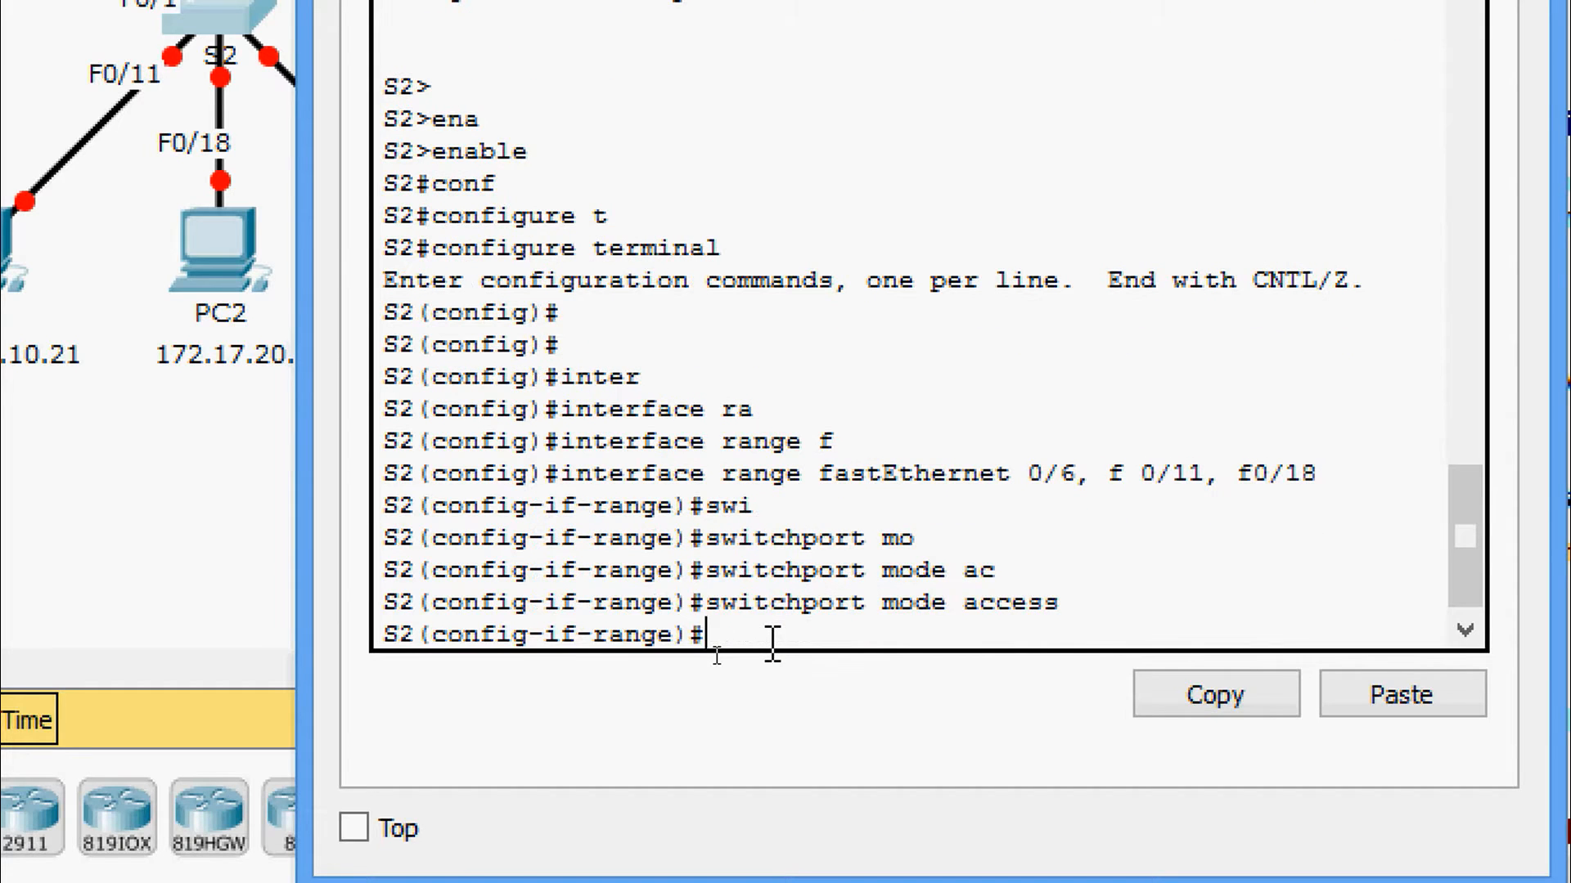
# Enable the selected S2 user ports with the no shutdown command
pyautogui.write('no shut')
pyautogui.press('Tab')
pyautogui.press('Return')
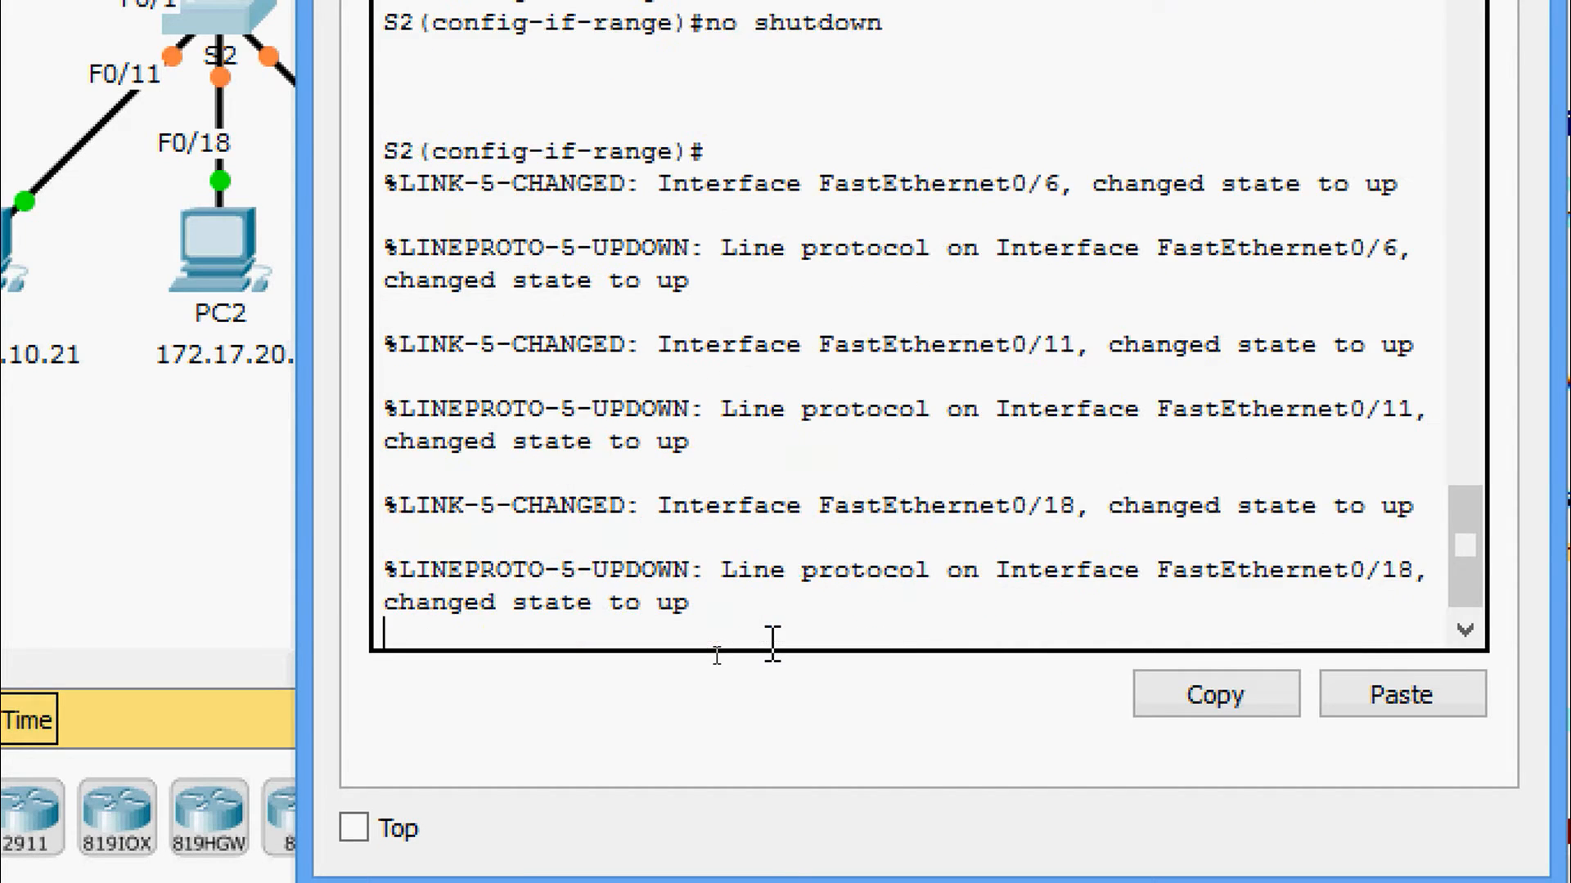
pyautogui.press('Return')
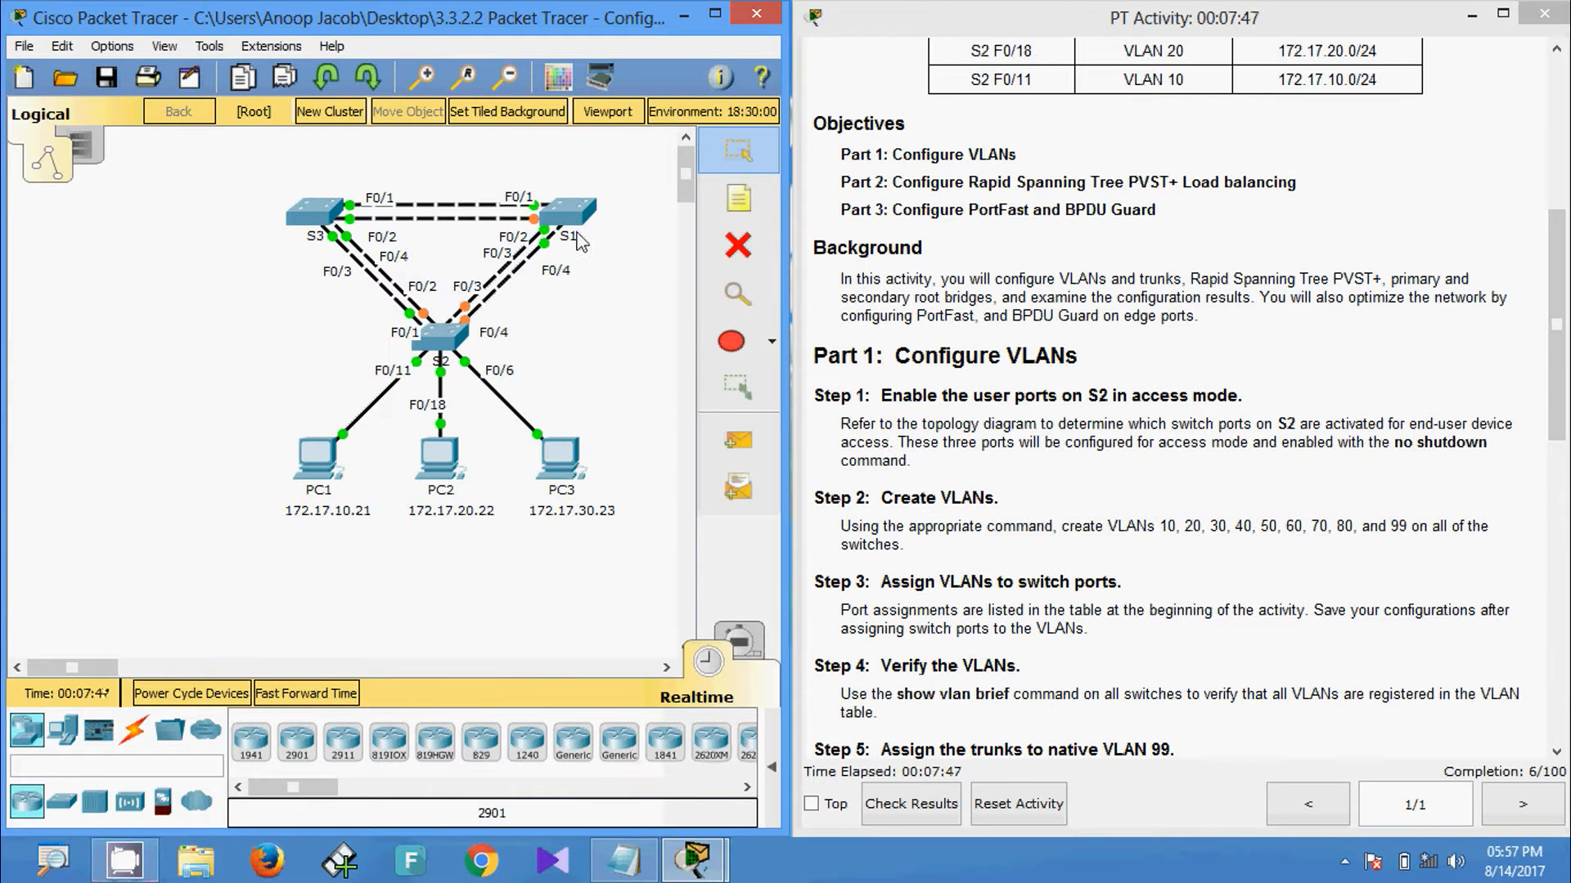
# Open switch S1's command line and enter privileged EXEC mode
pyautogui.click(572, 215)
pyautogui.click(659, 210)
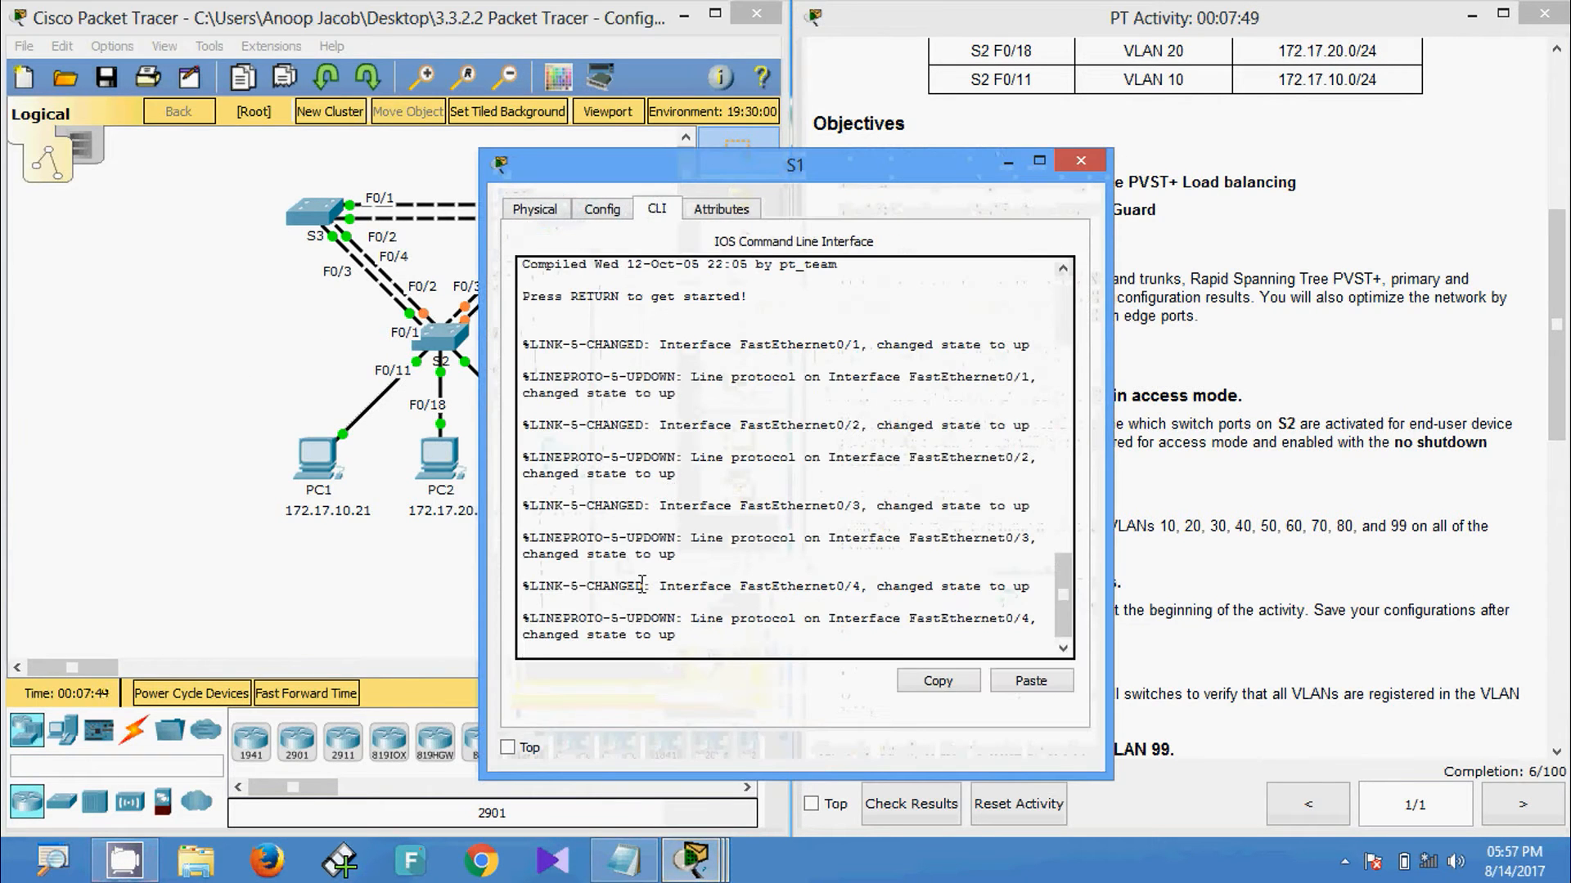
pyautogui.press('Return')
pyautogui.press('Return')
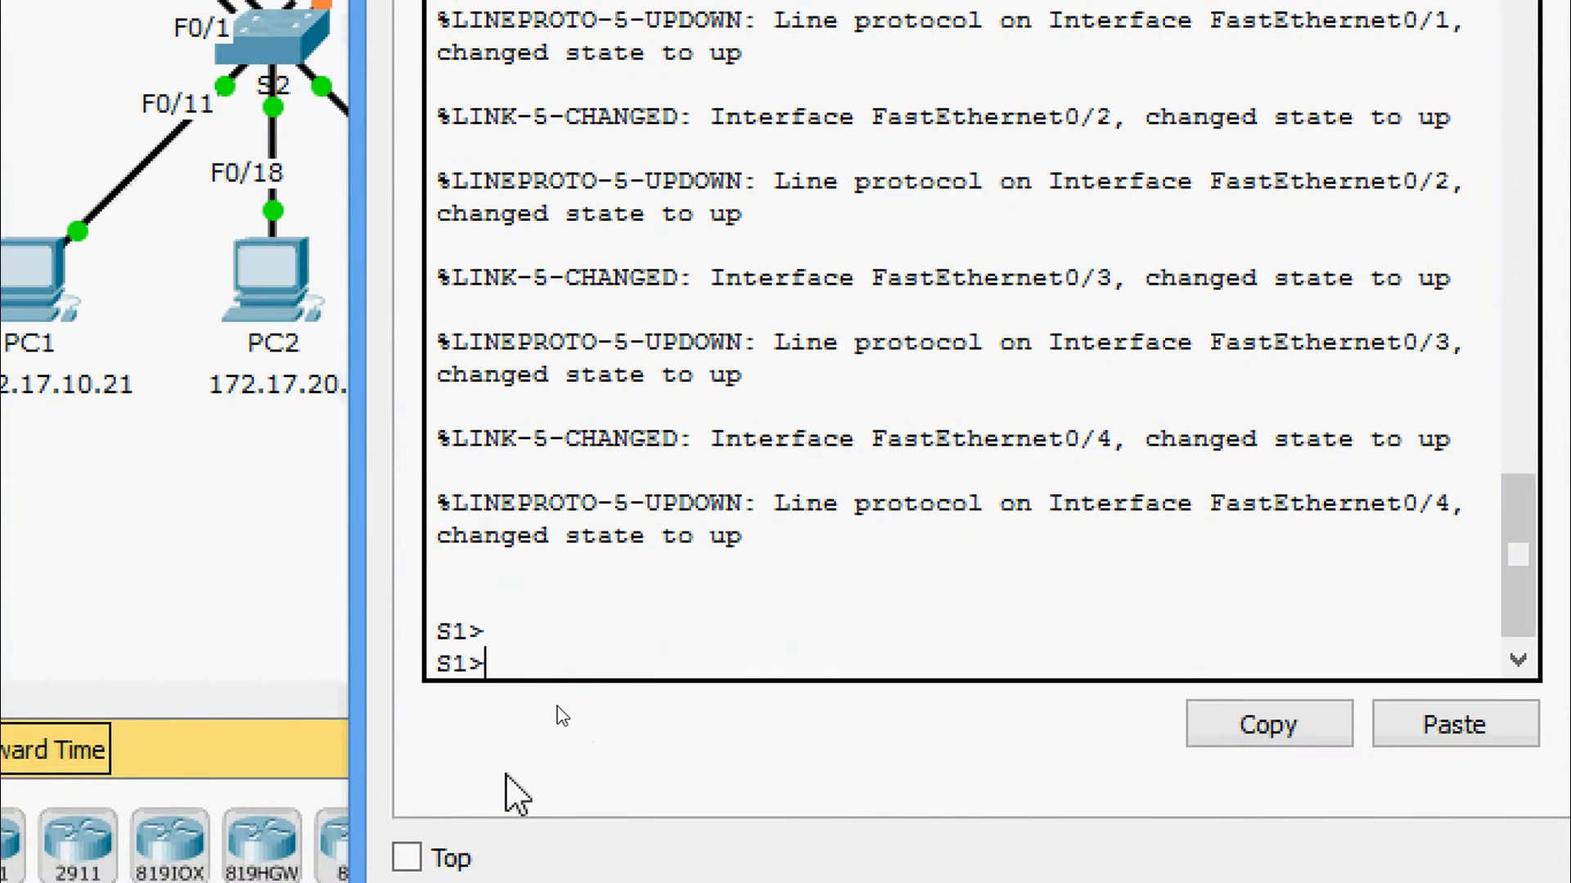
pyautogui.write('ena')
pyautogui.press('Tab')
pyautogui.press('Return')
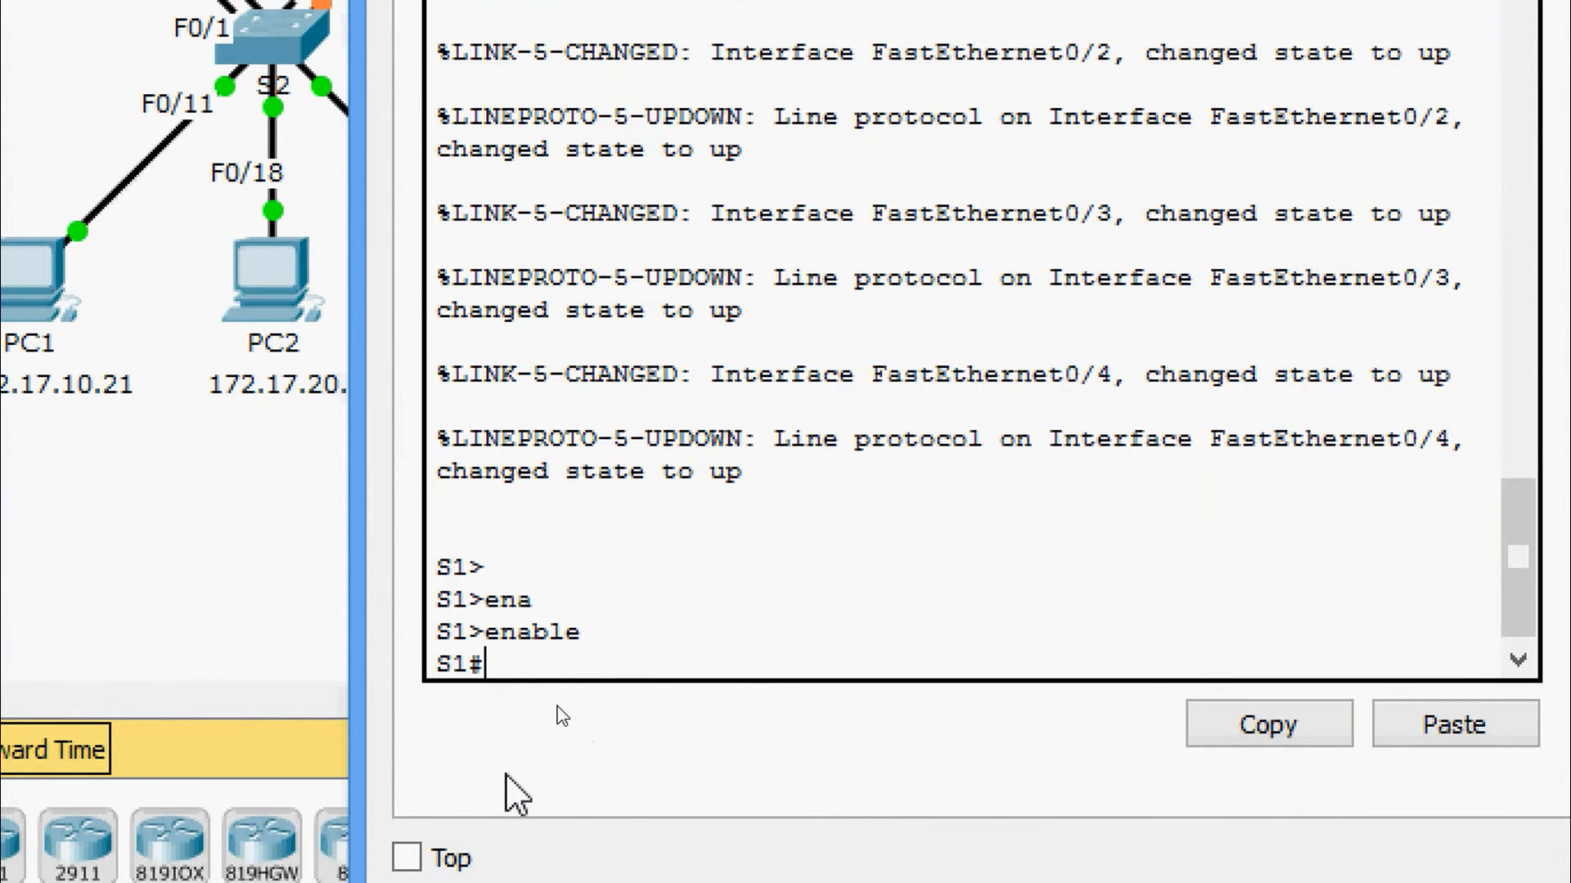
# Enter global configuration mode on switch S1 from the terminal
pyautogui.write('conf')
pyautogui.press('Tab')
pyautogui.write('t')
pyautogui.press('Return')
pyautogui.press('Return')
pyautogui.press('Return')
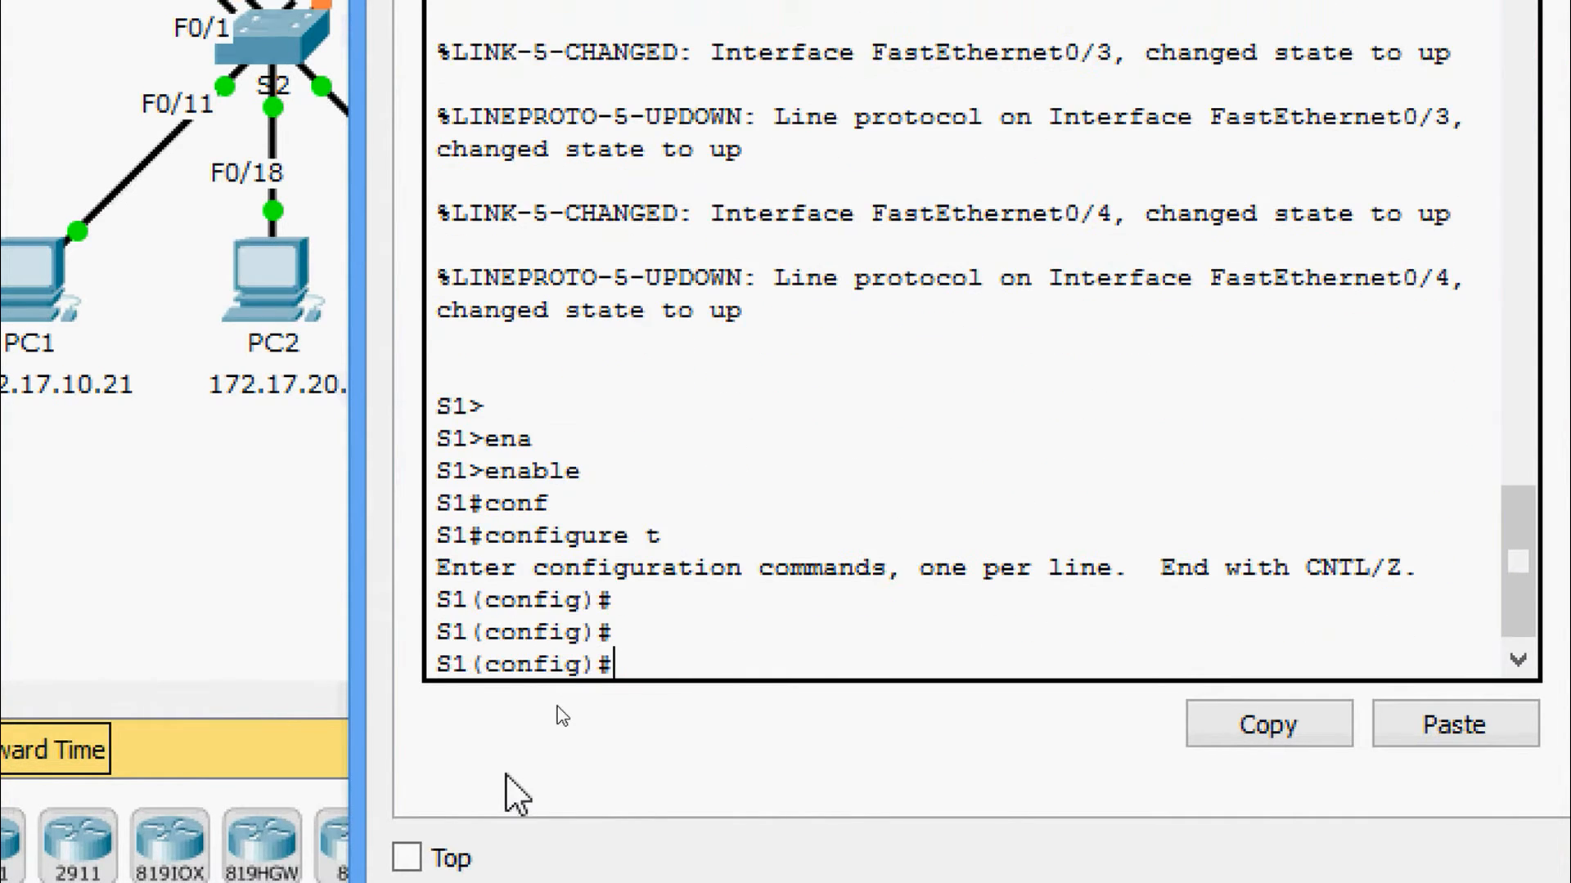
# Create VLANs 10, 20, 30 and 40 on switch S1
pyautogui.write('vl')
pyautogui.press('Tab')
pyautogui.write('10')
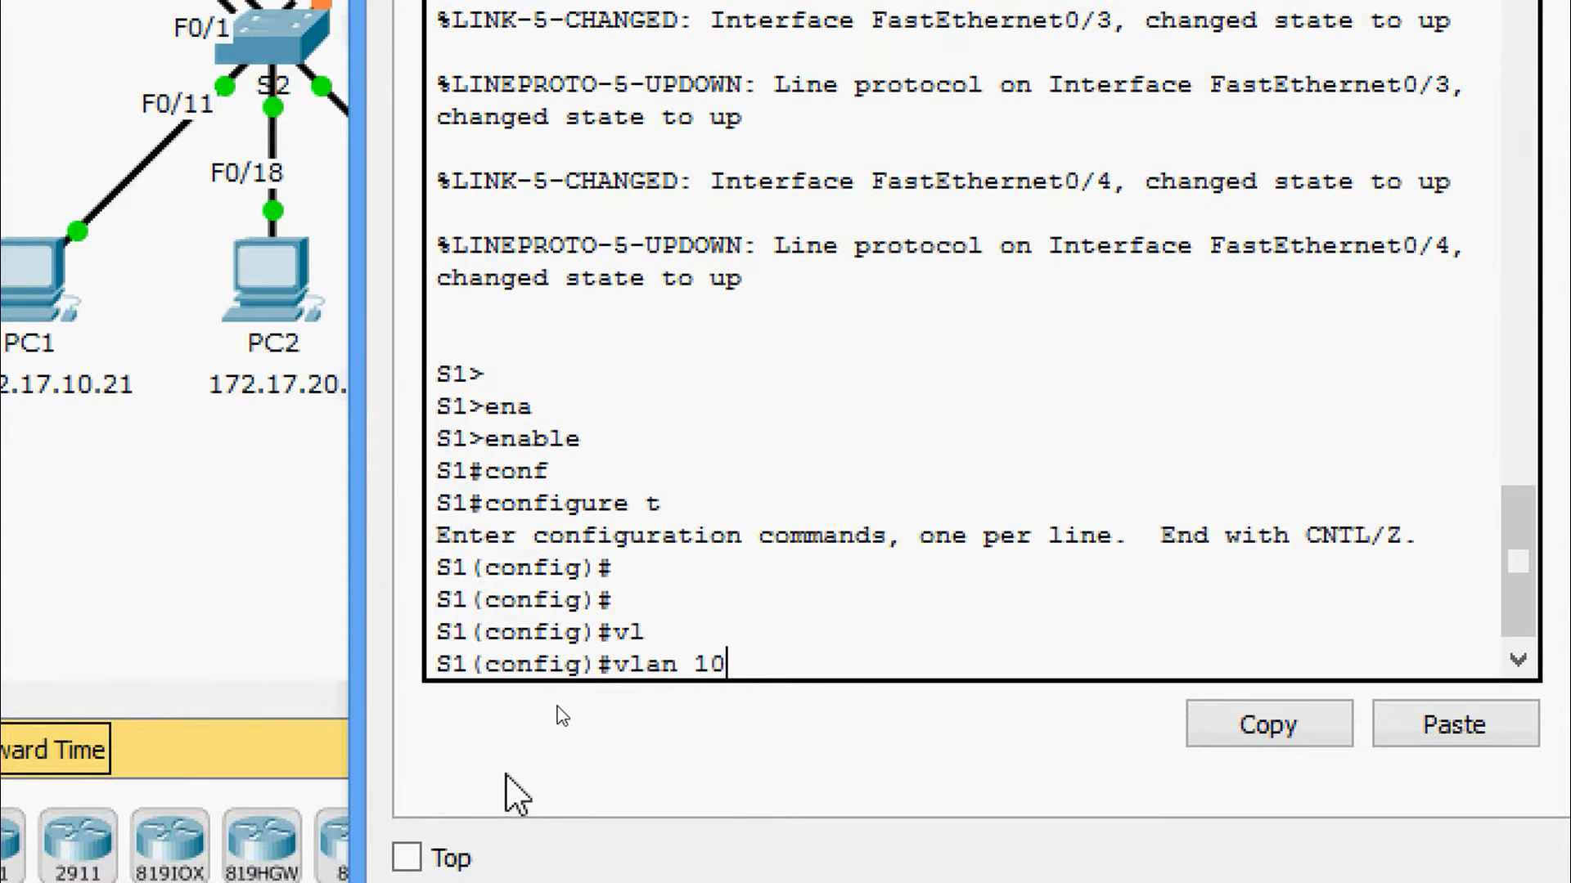
pyautogui.press('Return')
pyautogui.write('vl 20')
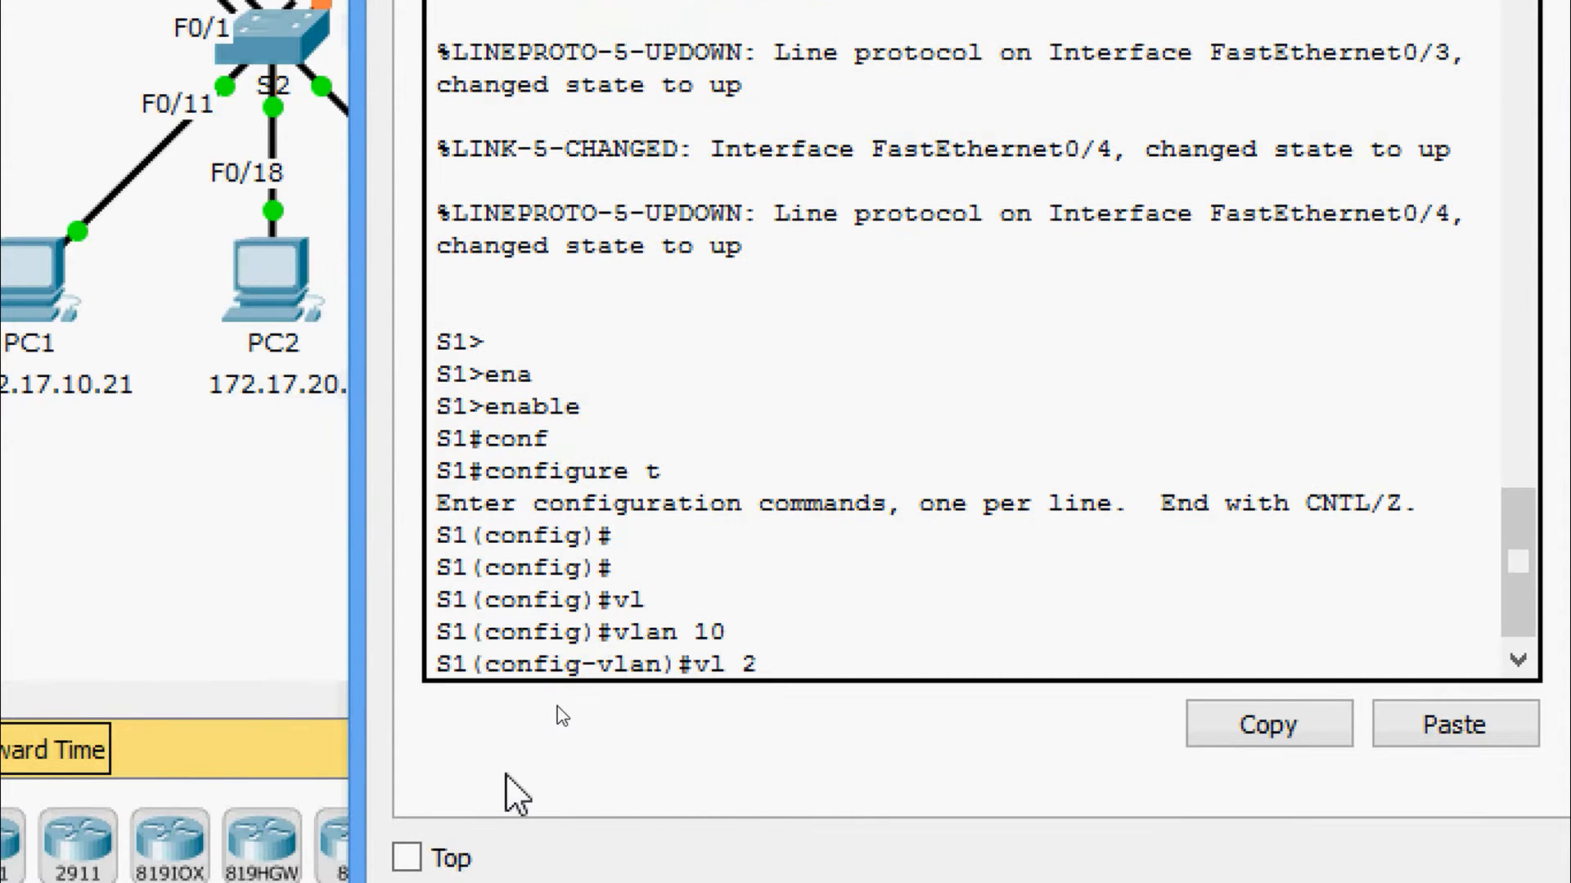
pyautogui.press('Return')
pyautogui.write('vl 30')
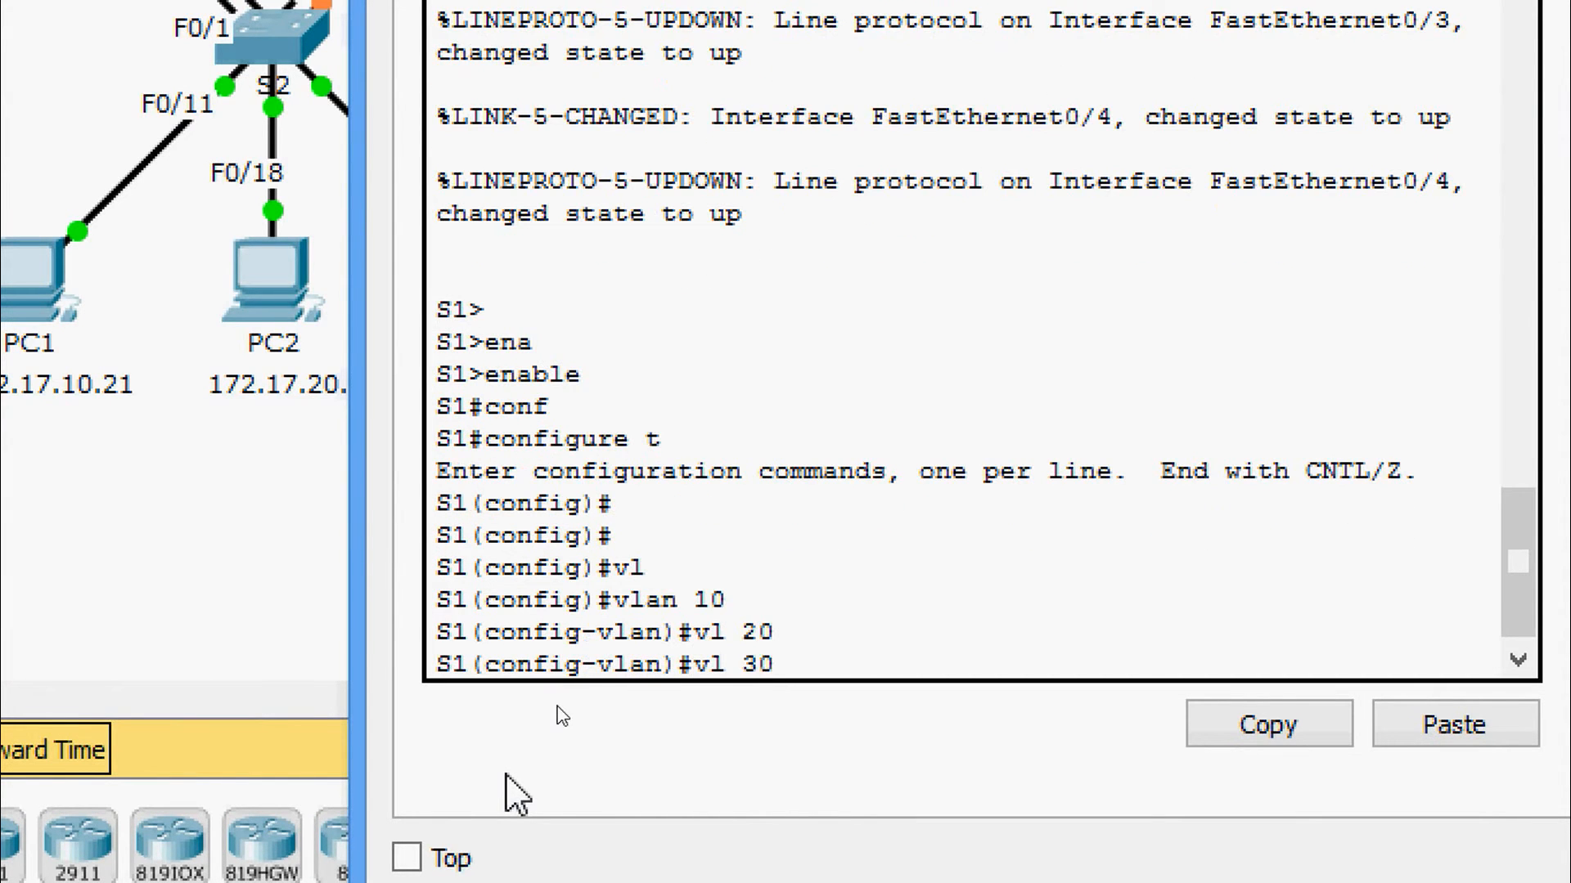
pyautogui.press('Return')
pyautogui.write('vl 40')
pyautogui.press('Return')
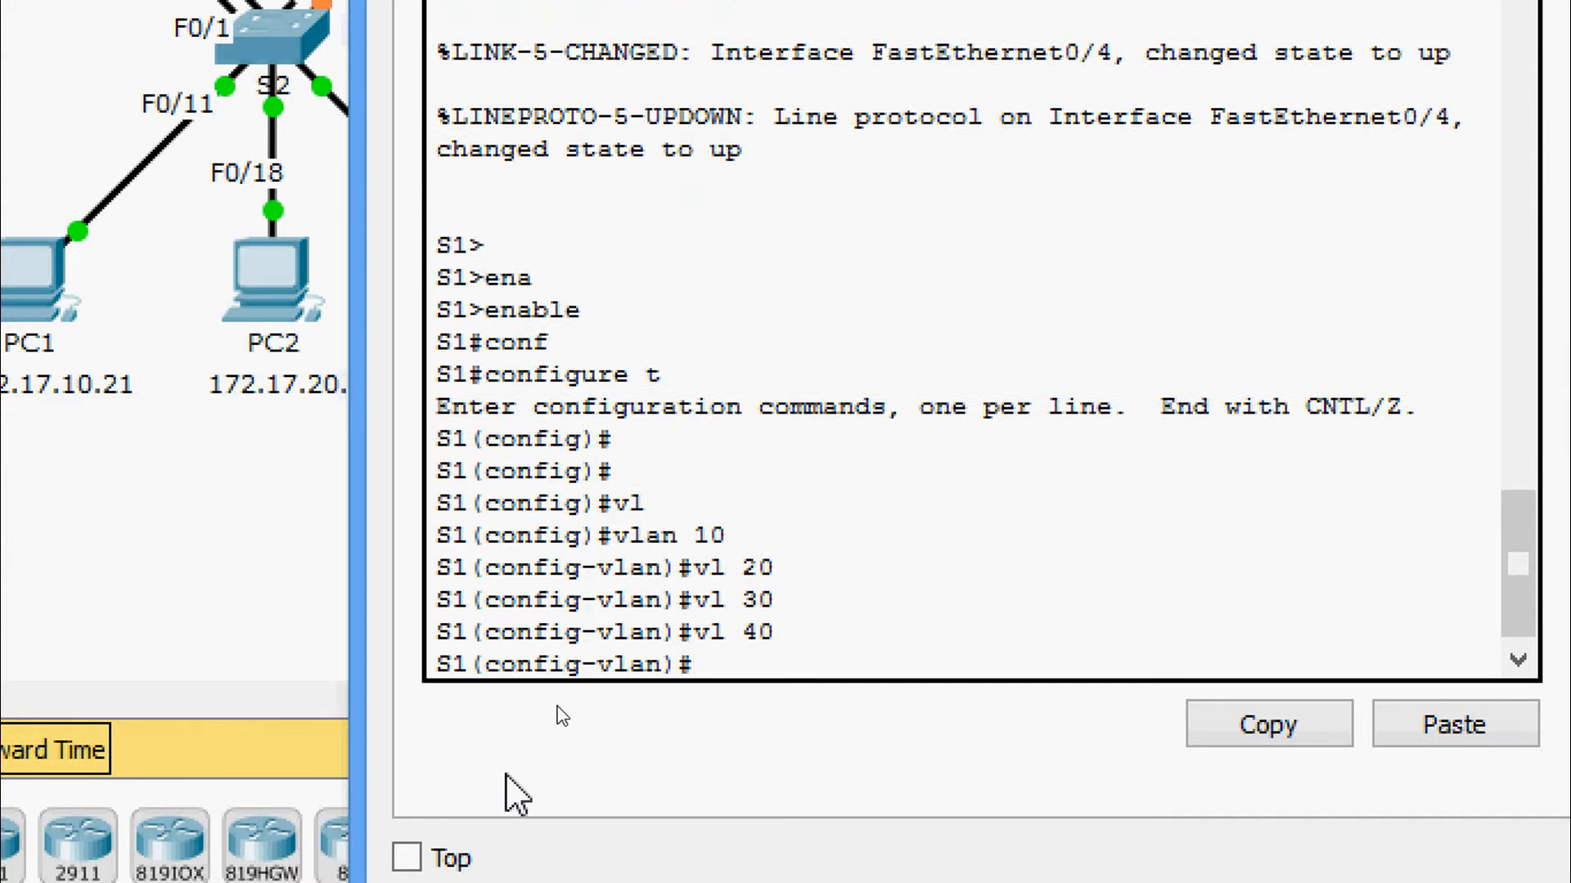
# Create VLANs 50, 60, 70, 80 and 99 on switch S1
pyautogui.write('vl 50')
pyautogui.press('Return')
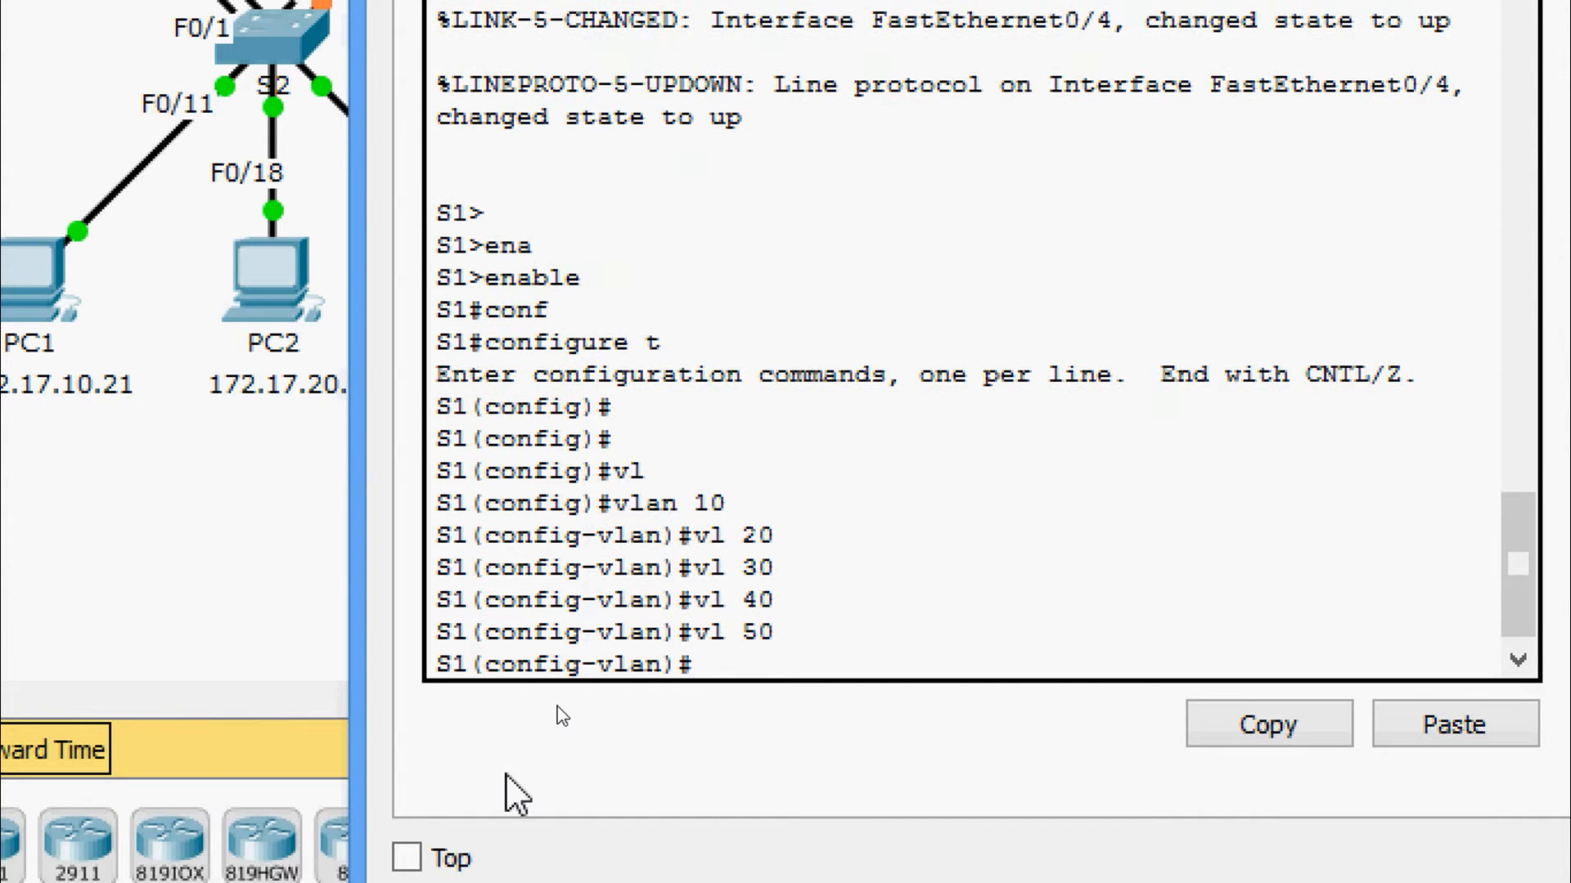
pyautogui.write('vl 60')
pyautogui.press('Return')
pyautogui.write('vl ')
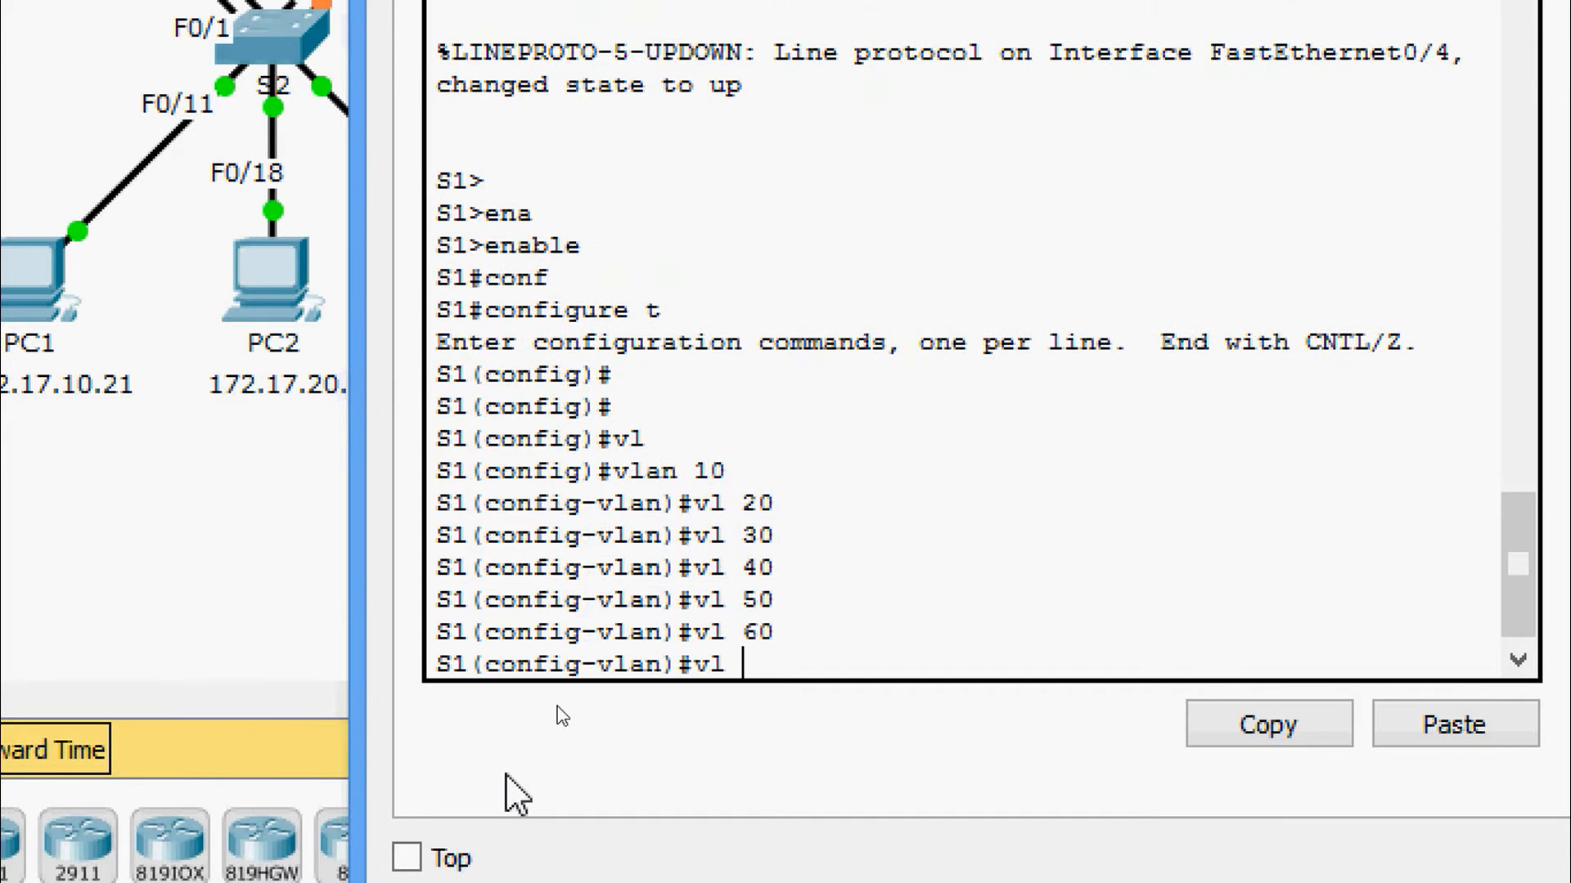
pyautogui.write('70')
pyautogui.press('Return')
pyautogui.write('vl ')
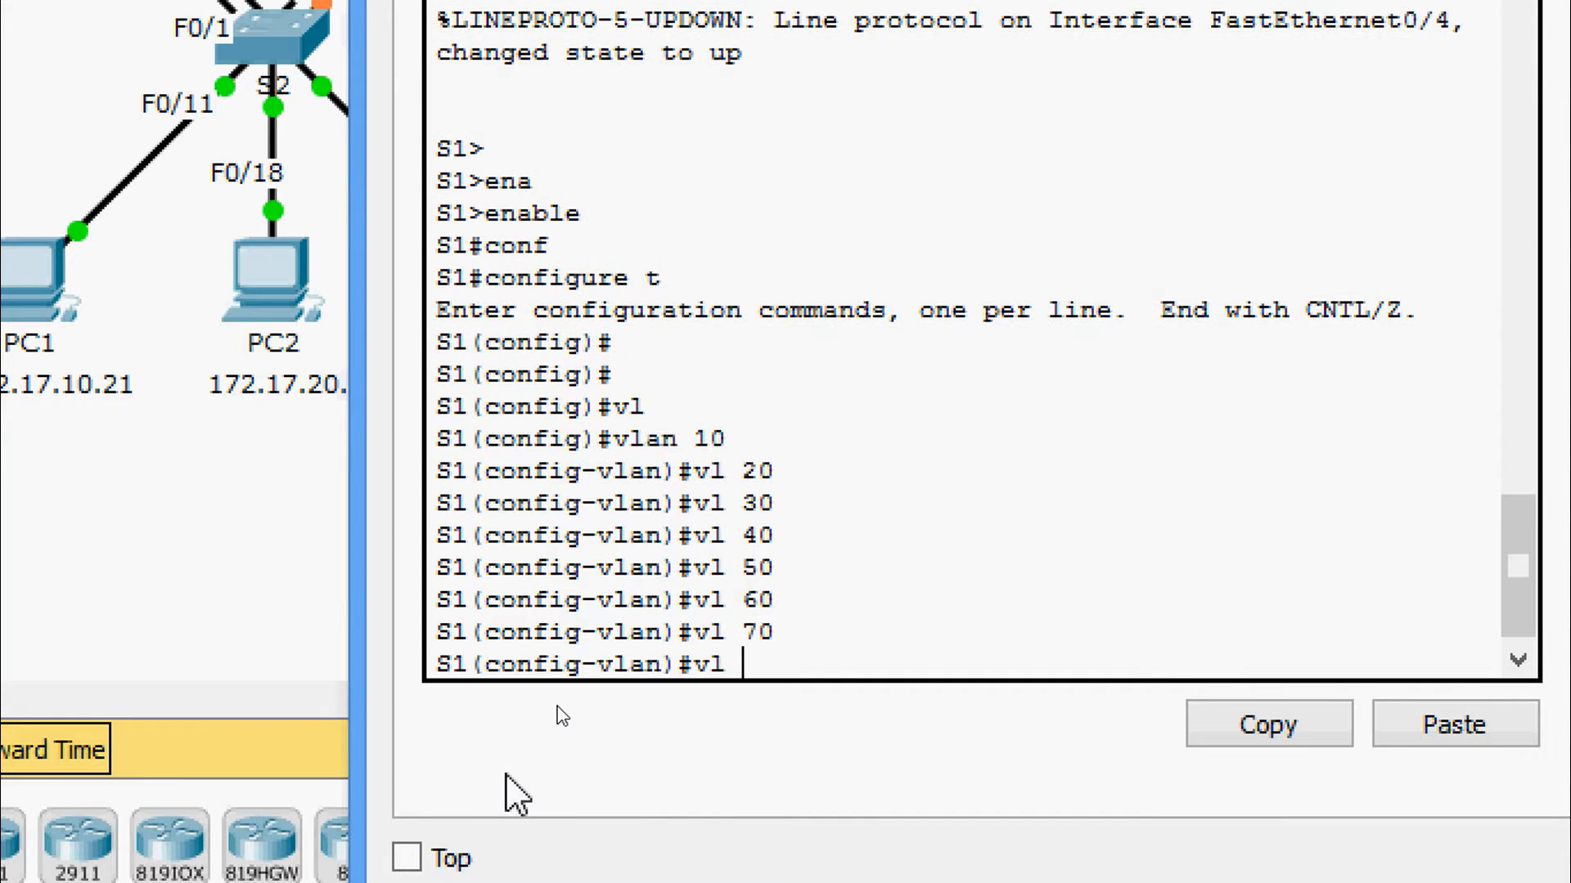
pyautogui.write('80')
pyautogui.press('Return')
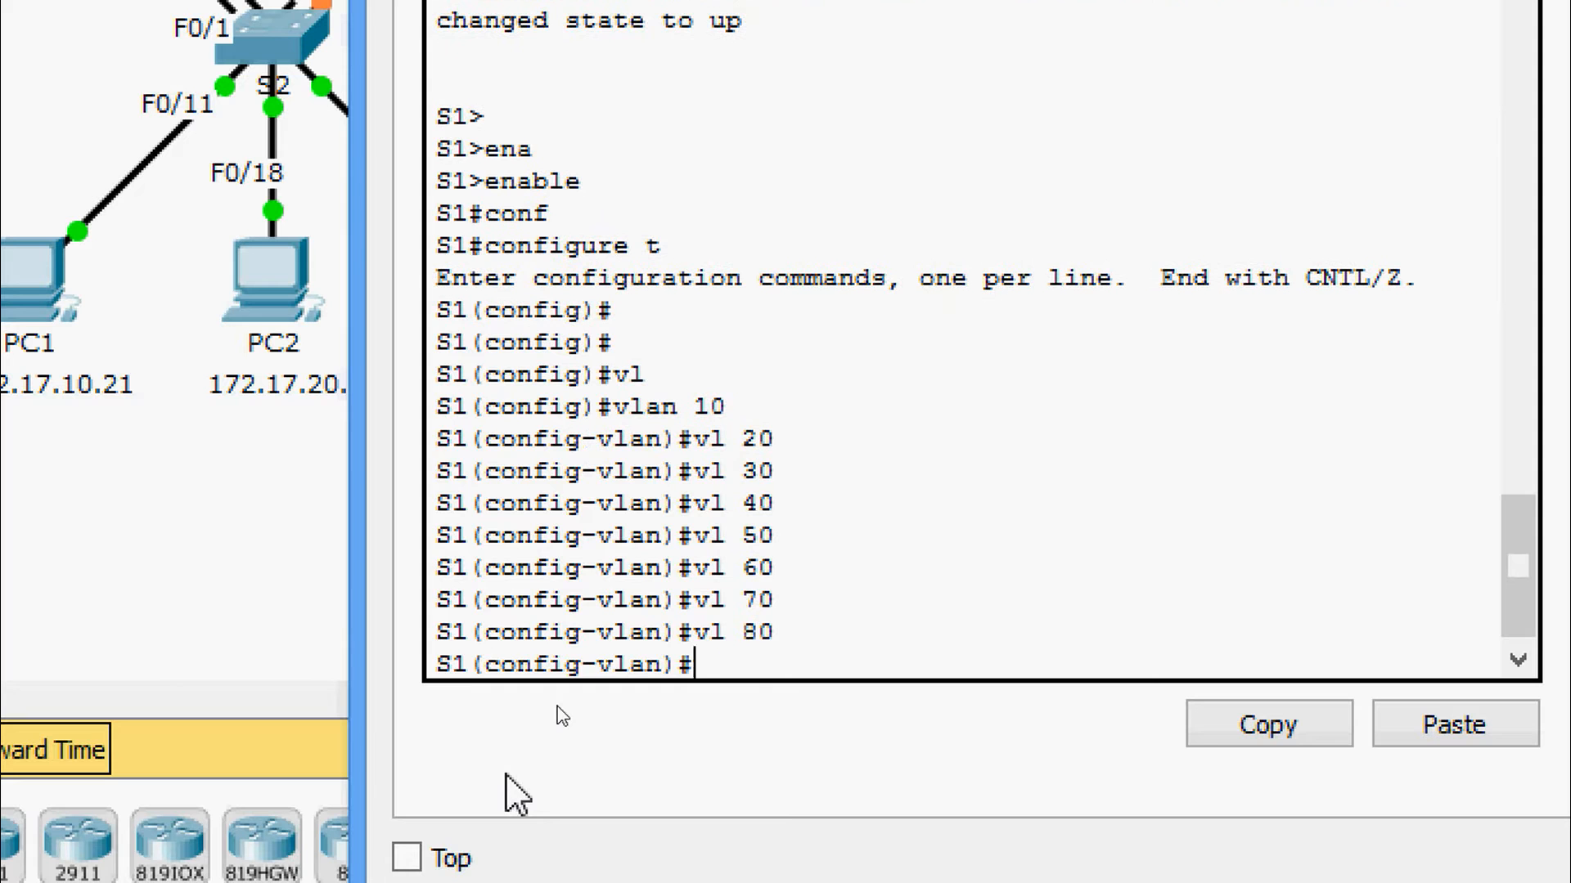
pyautogui.write('vl 99')
pyautogui.press('Return')
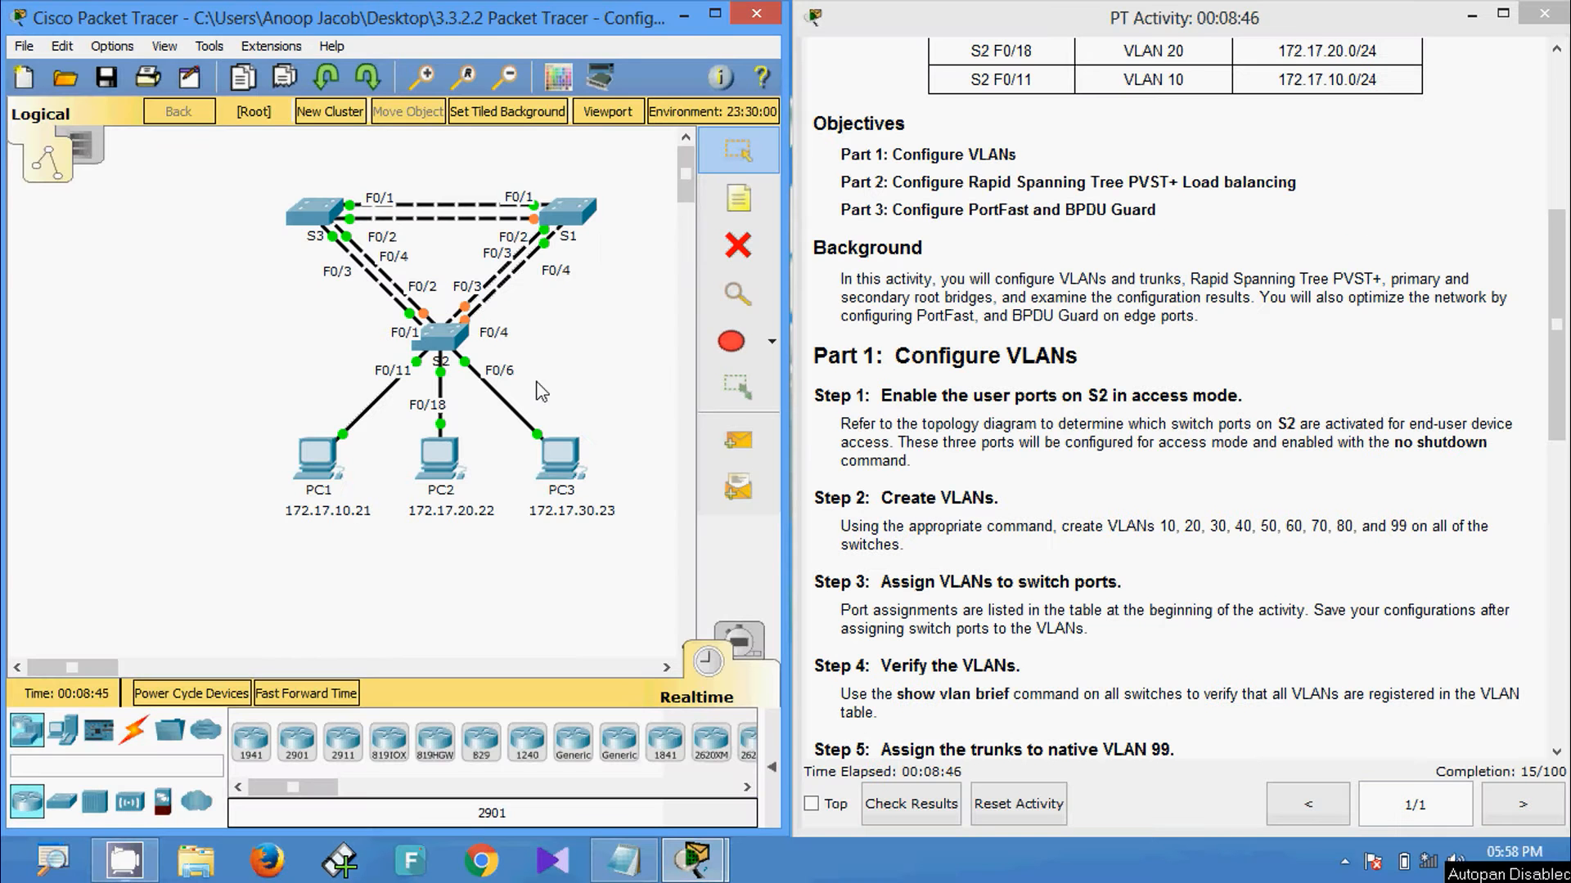
# Reopen switch S2's command line and exit interface range mode back to global configuration
pyautogui.click(455, 351)
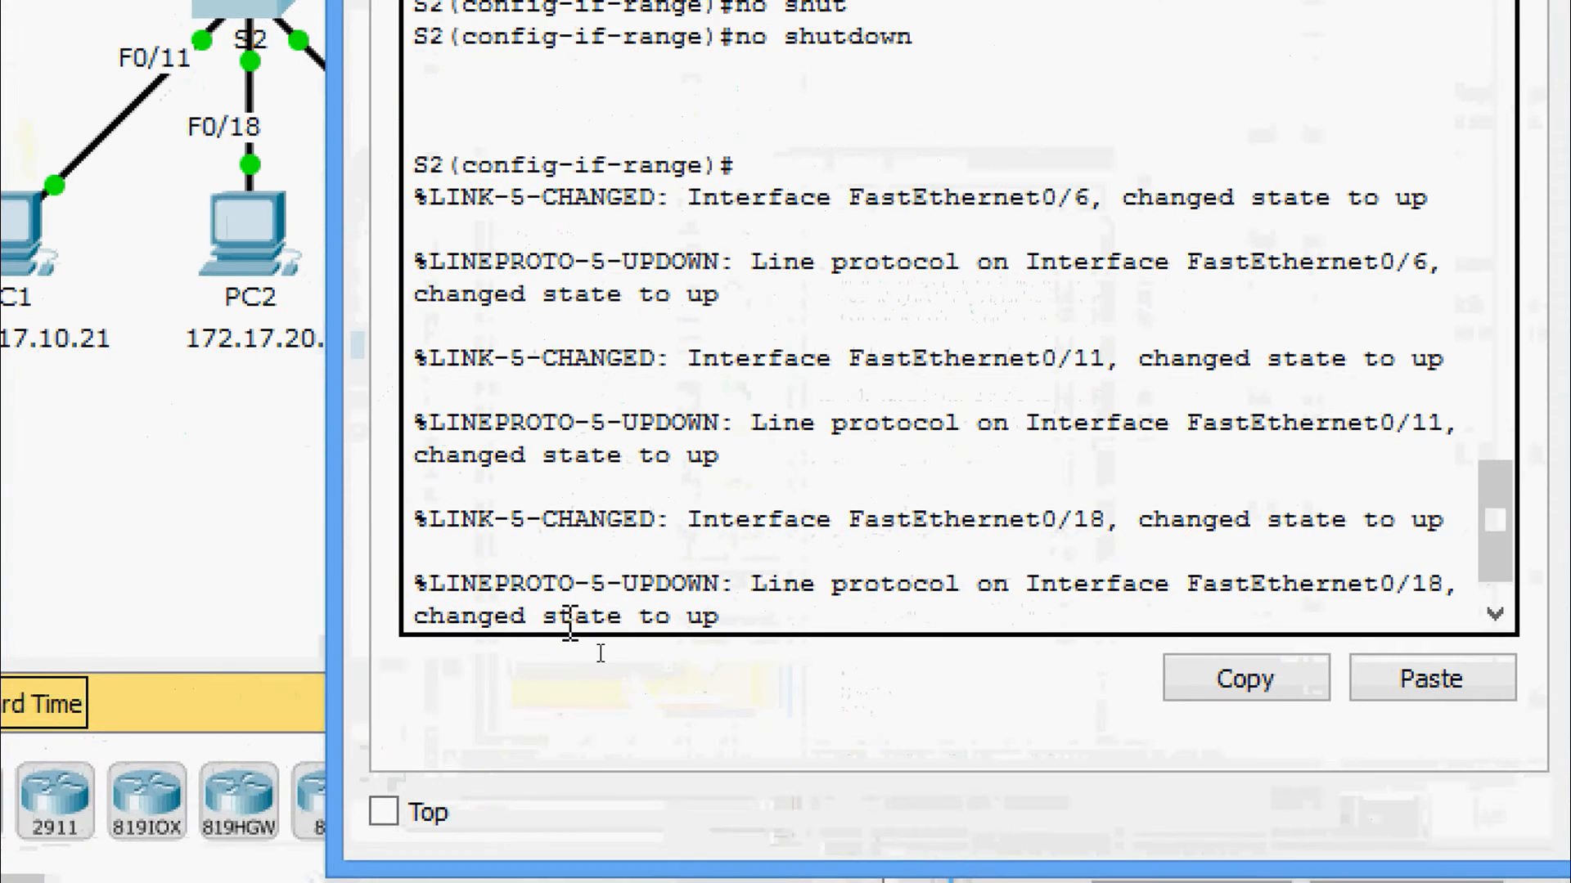
pyautogui.press('Return')
pyautogui.press('Return')
pyautogui.press('Return')
pyautogui.write('exit')
pyautogui.press('Return')
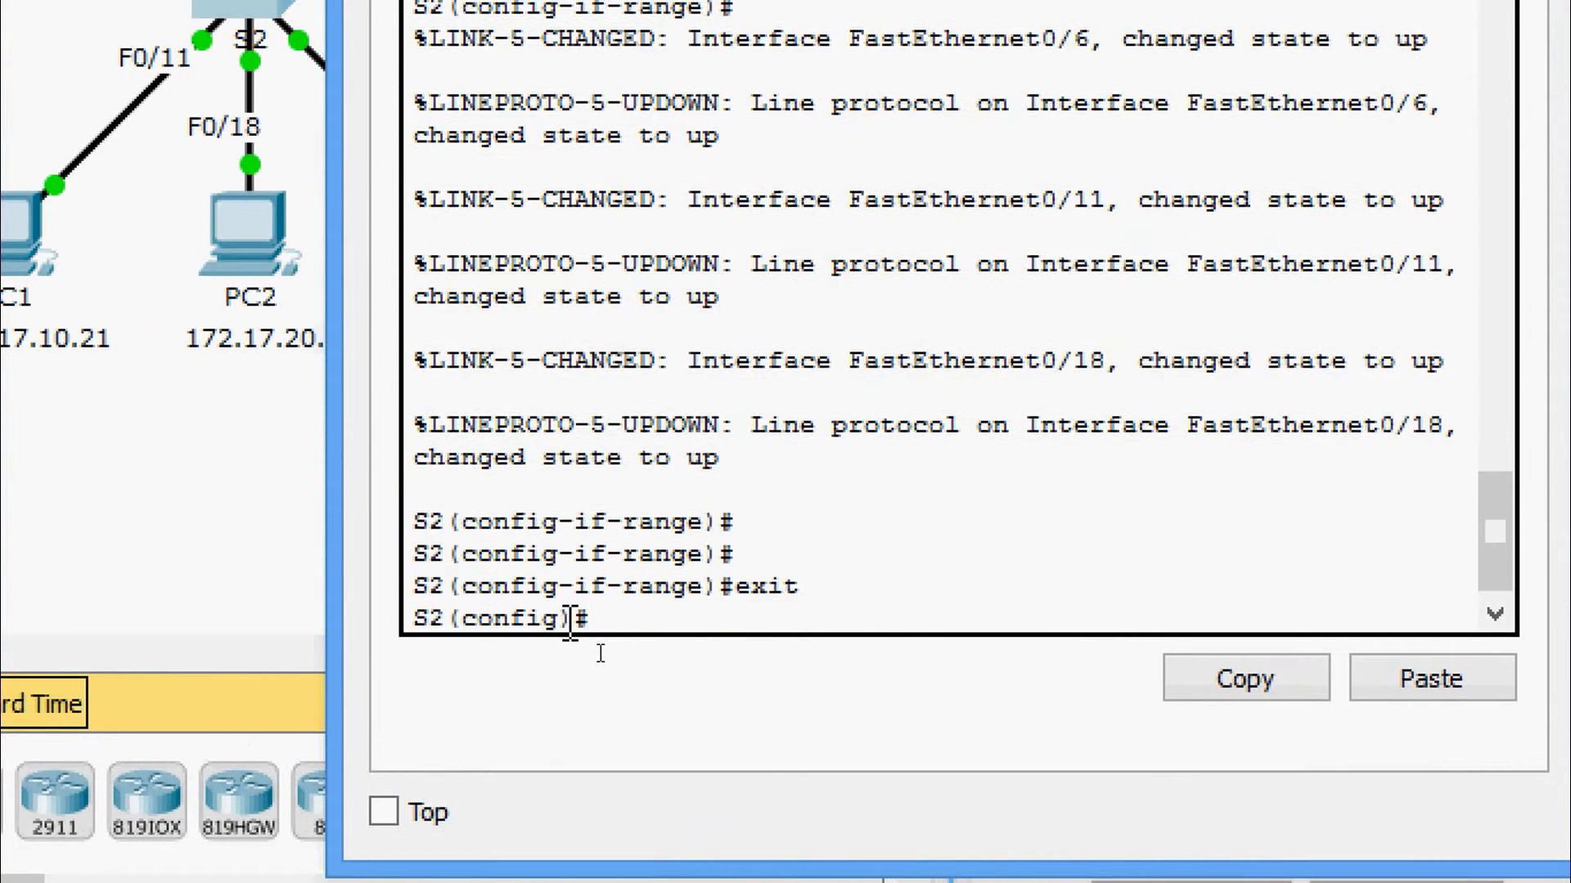
# Create VLANs 10, 20, 30 and 40 on switch S2
pyautogui.write('vl 10')
pyautogui.press('Return')
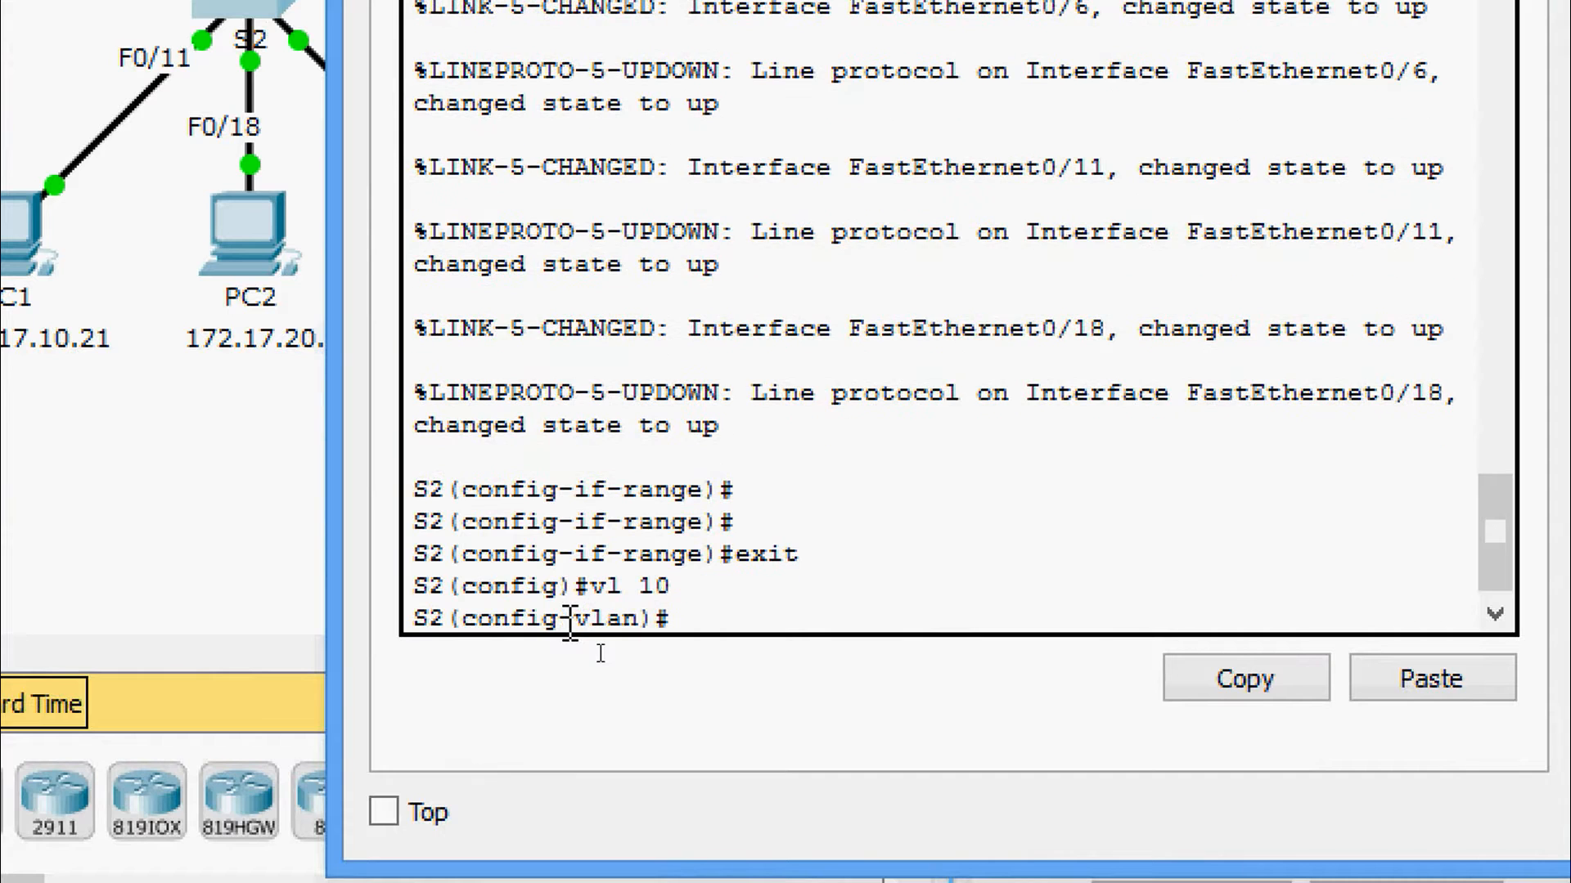
pyautogui.write('vl 20')
pyautogui.press('Return')
pyautogui.write('vl ')
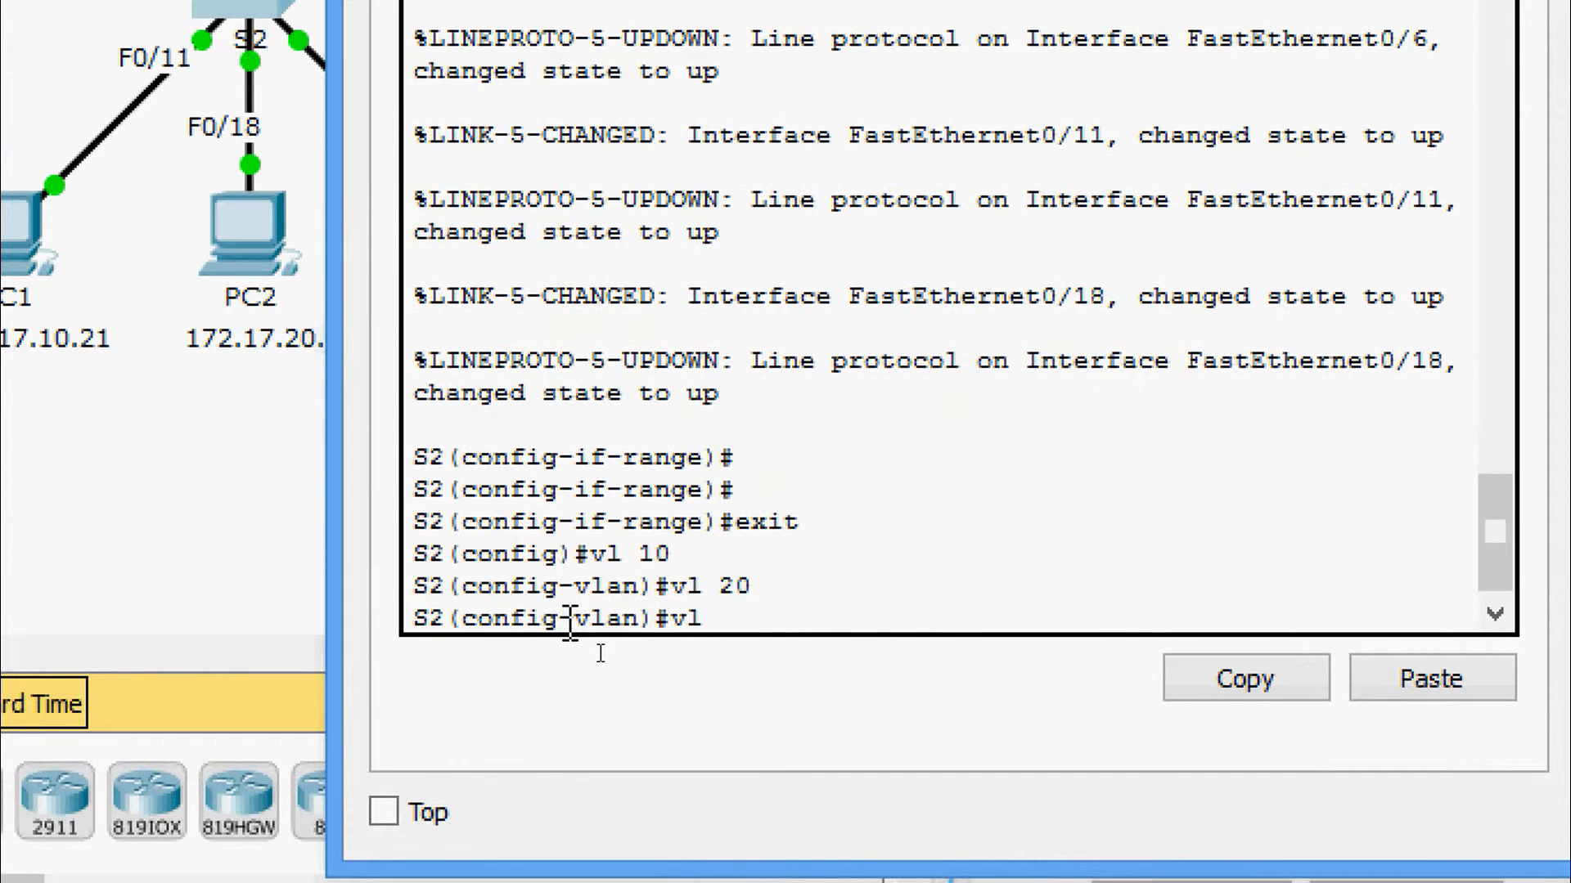
pyautogui.write('30')
pyautogui.press('Return')
pyautogui.write('vl 40')
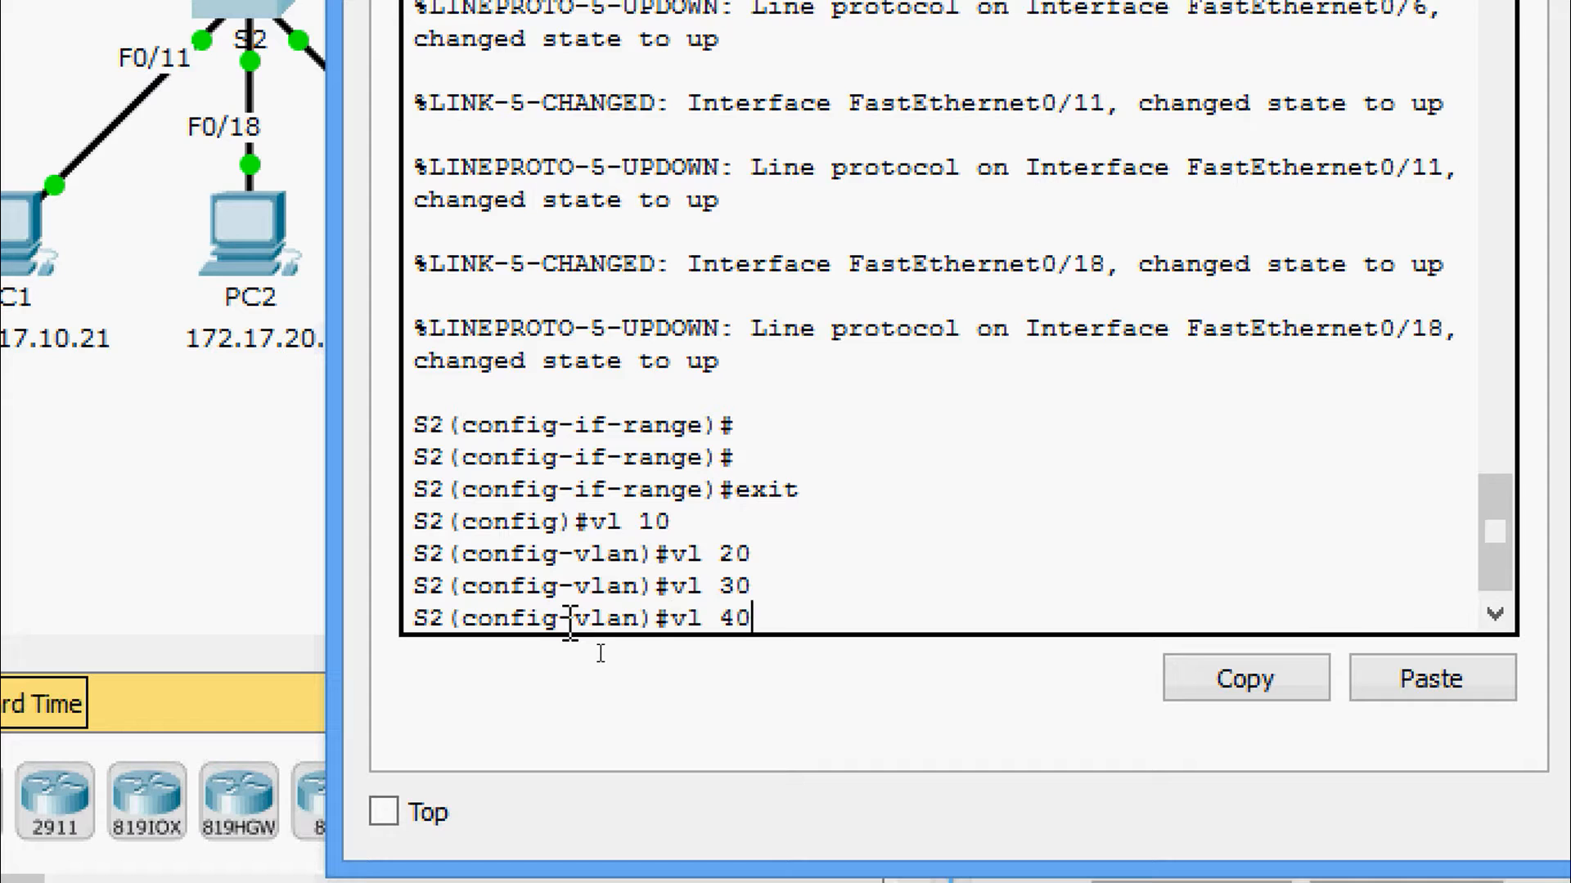
pyautogui.press('Return')
# Create VLANs 50, 60, 70, 80 and 99 on switch S2
pyautogui.write('vl ')
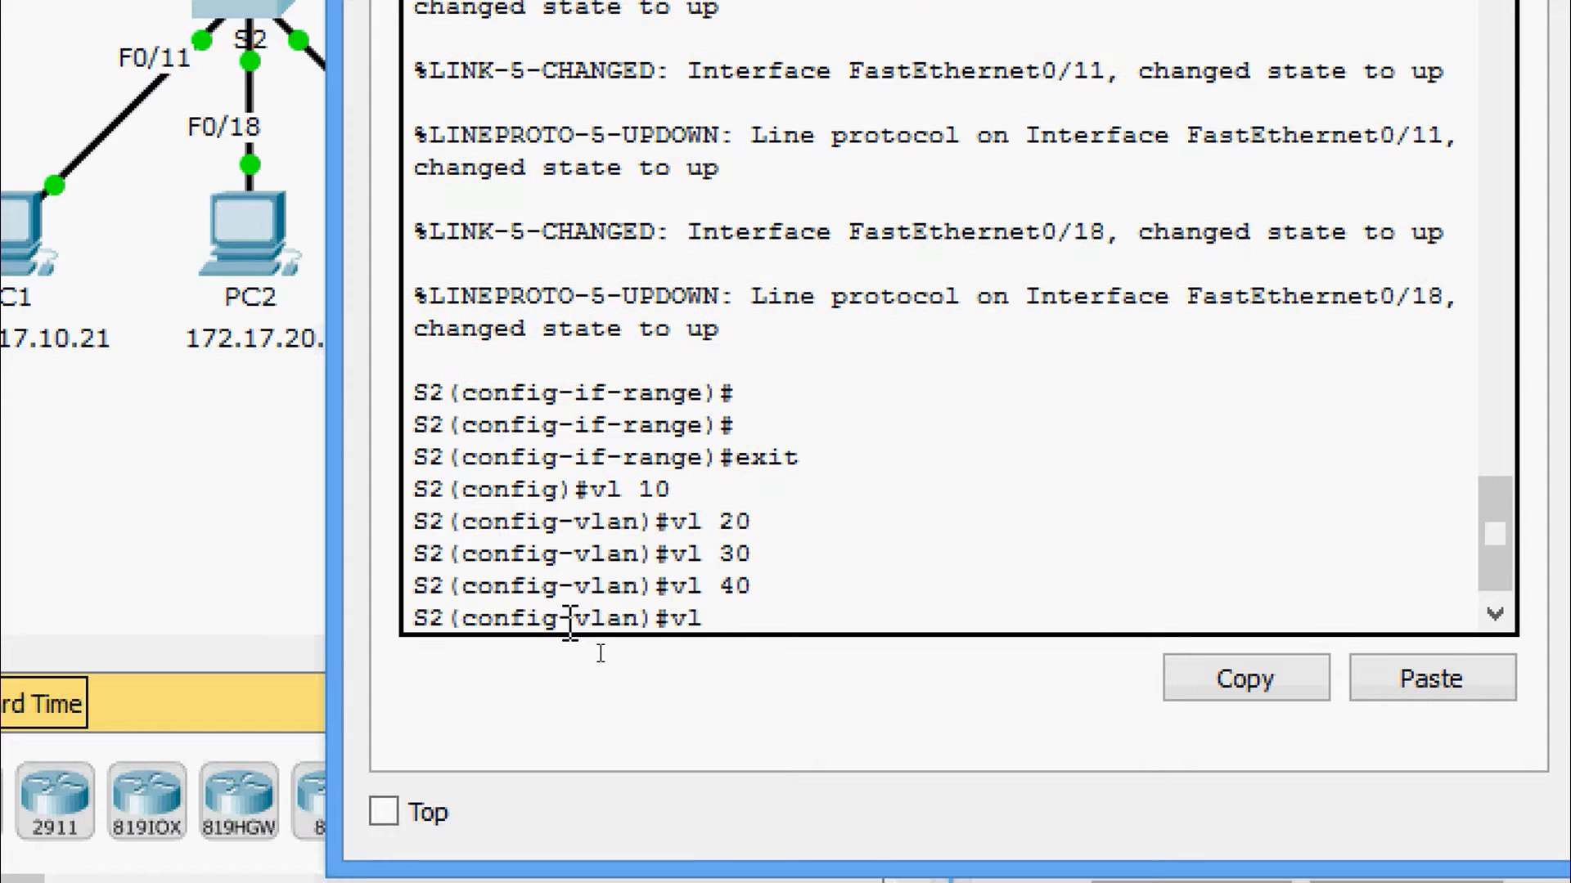
pyautogui.write('50')
pyautogui.press('Return')
pyautogui.write('vl 60')
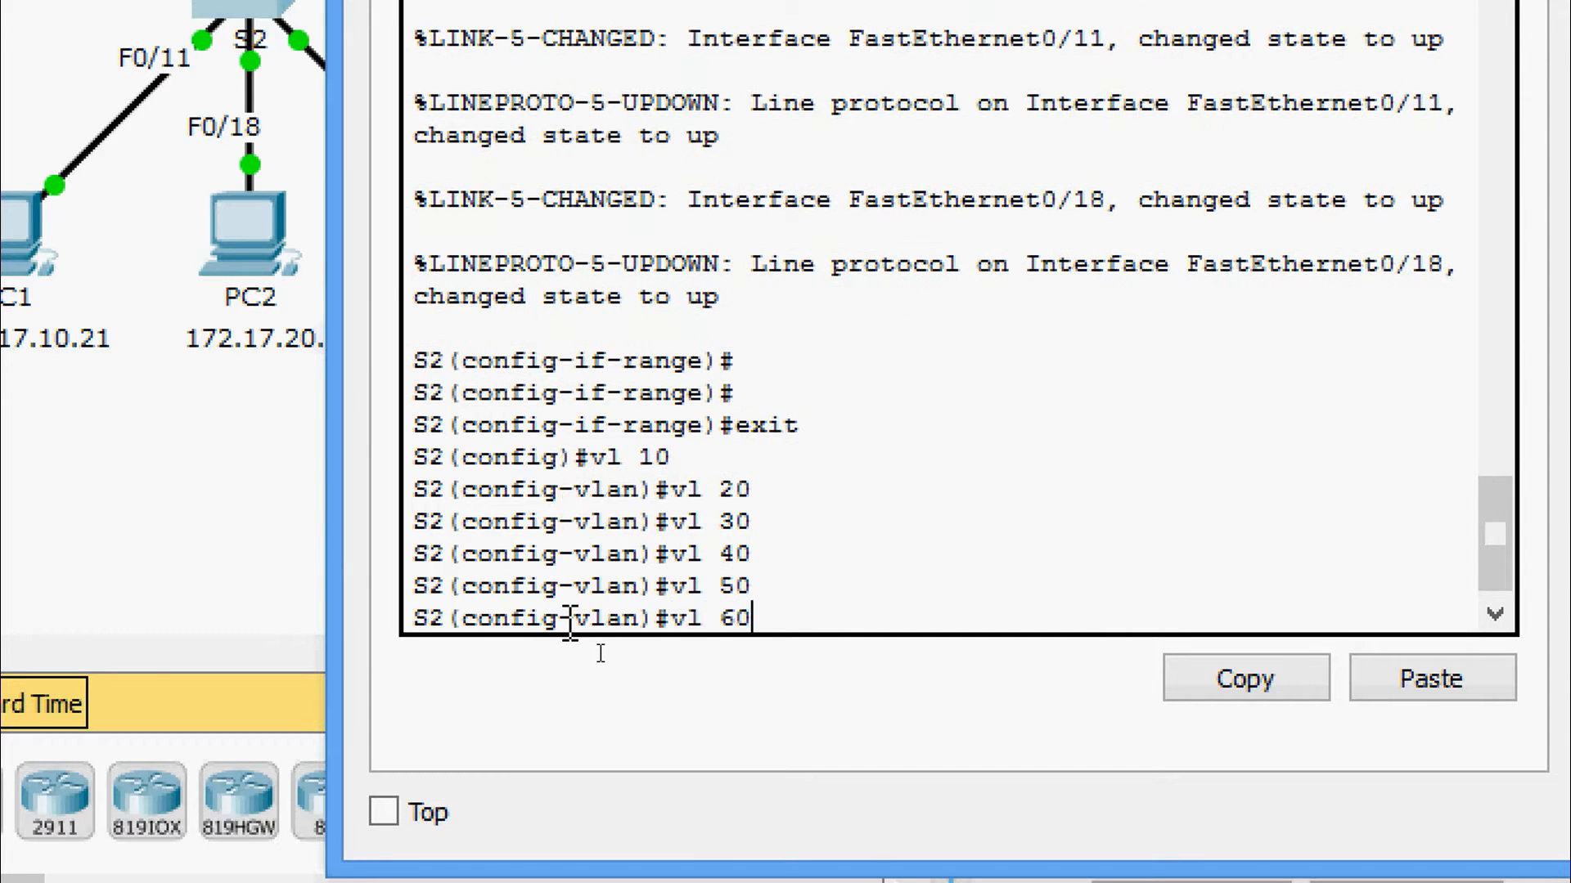
pyautogui.press('Return')
pyautogui.write('vl ')
pyautogui.write('70')
pyautogui.press('Return')
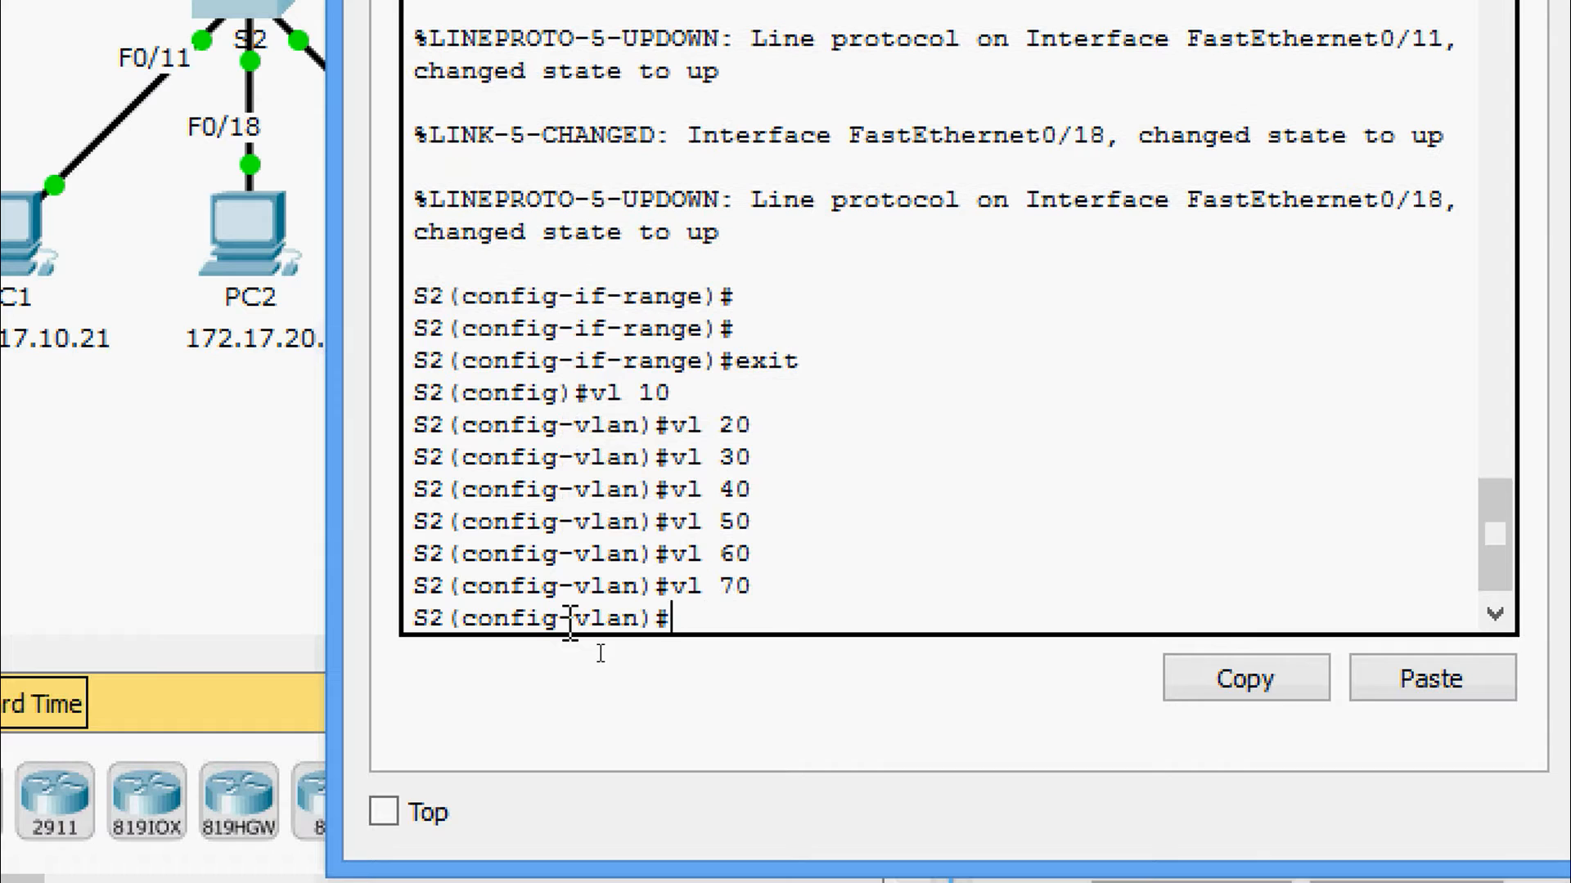
pyautogui.write('vl ')
pyautogui.write('80')
pyautogui.press('Return')
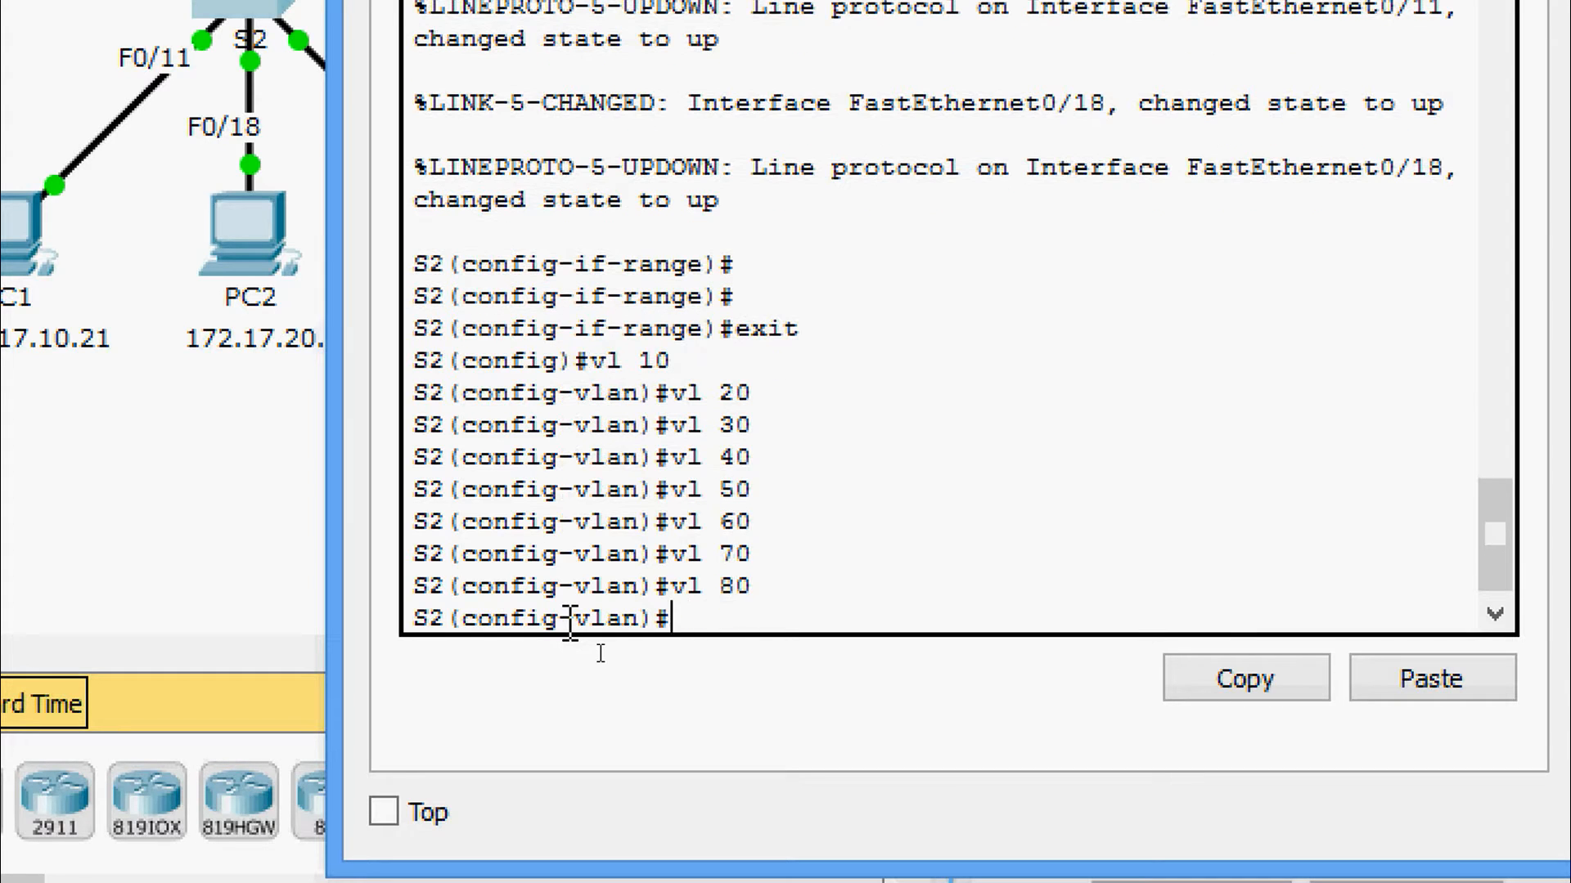
pyautogui.write('vl 99')
pyautogui.press('Return')
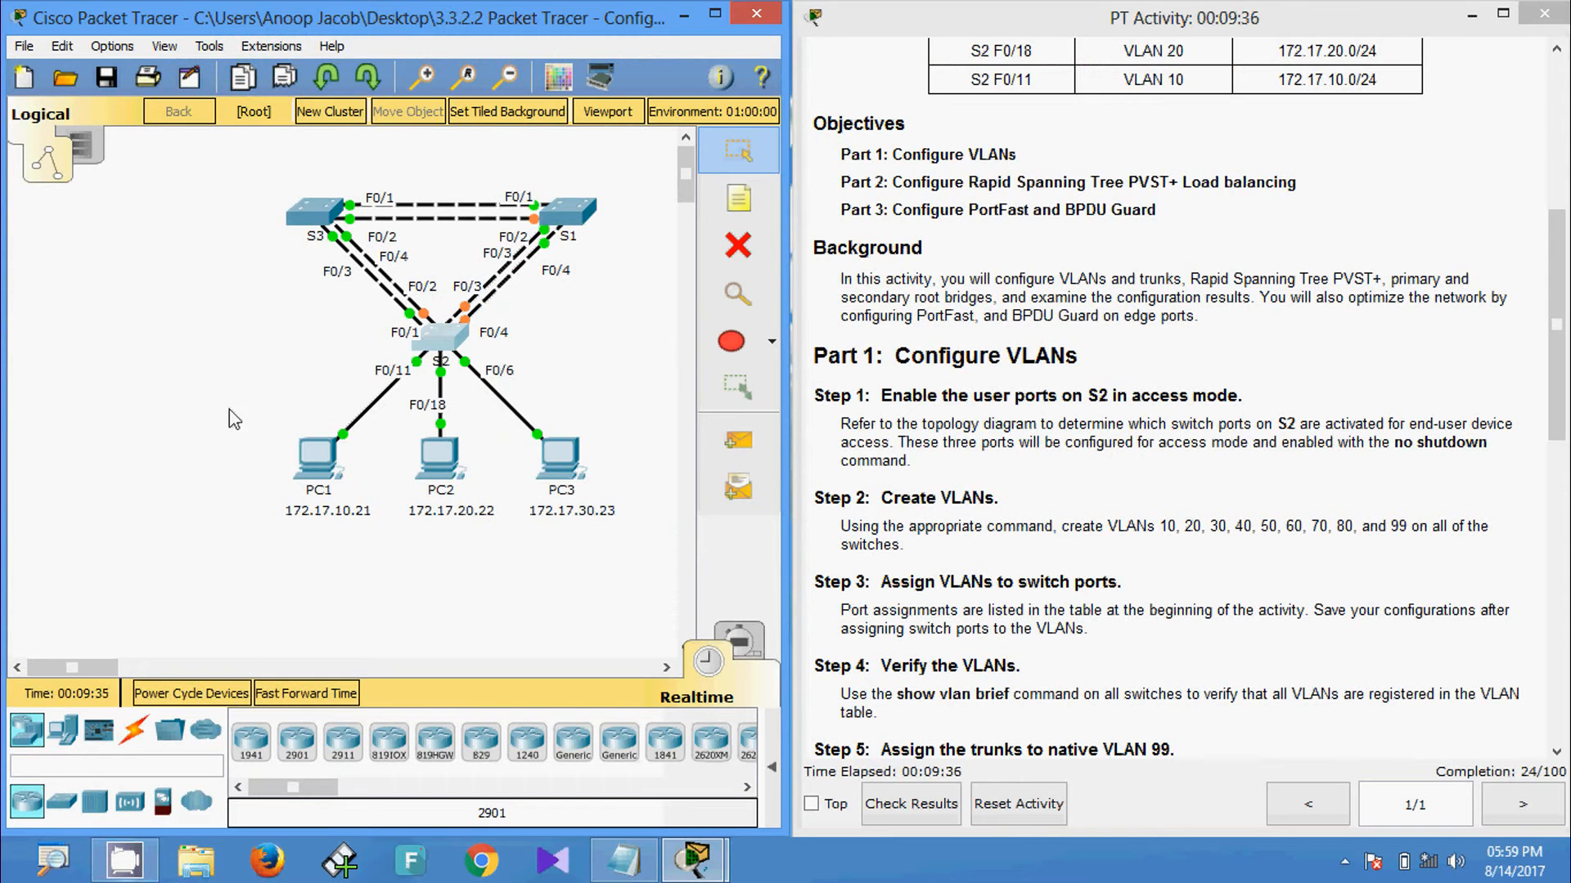
# Open switch S3's command line and enter global configuration mode from the terminal
pyautogui.click(303, 215)
pyautogui.click(657, 210)
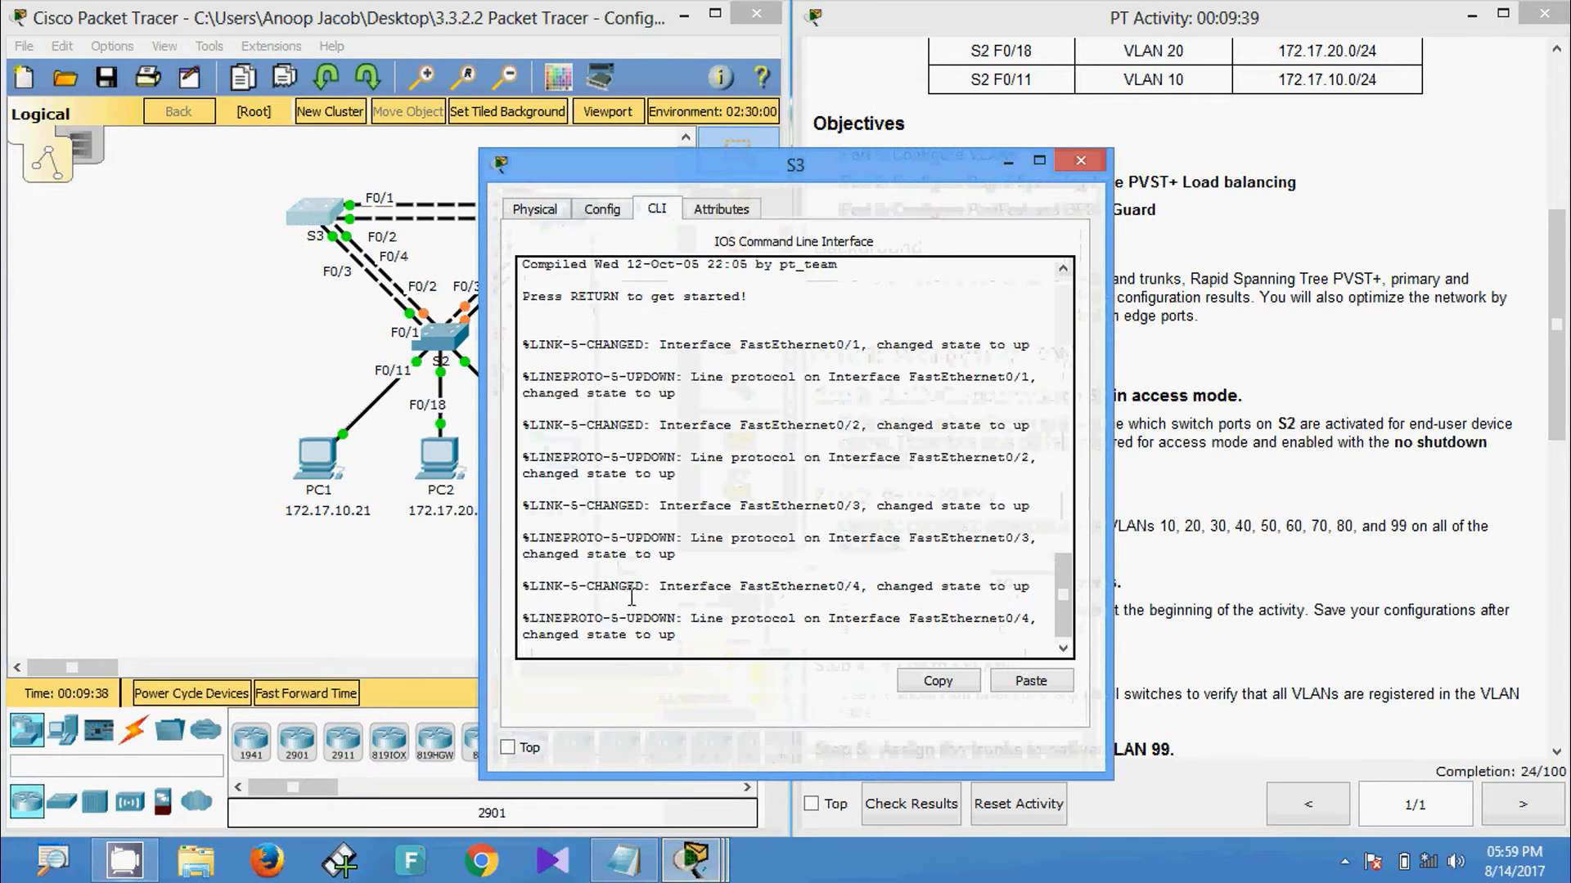
pyautogui.press('Return')
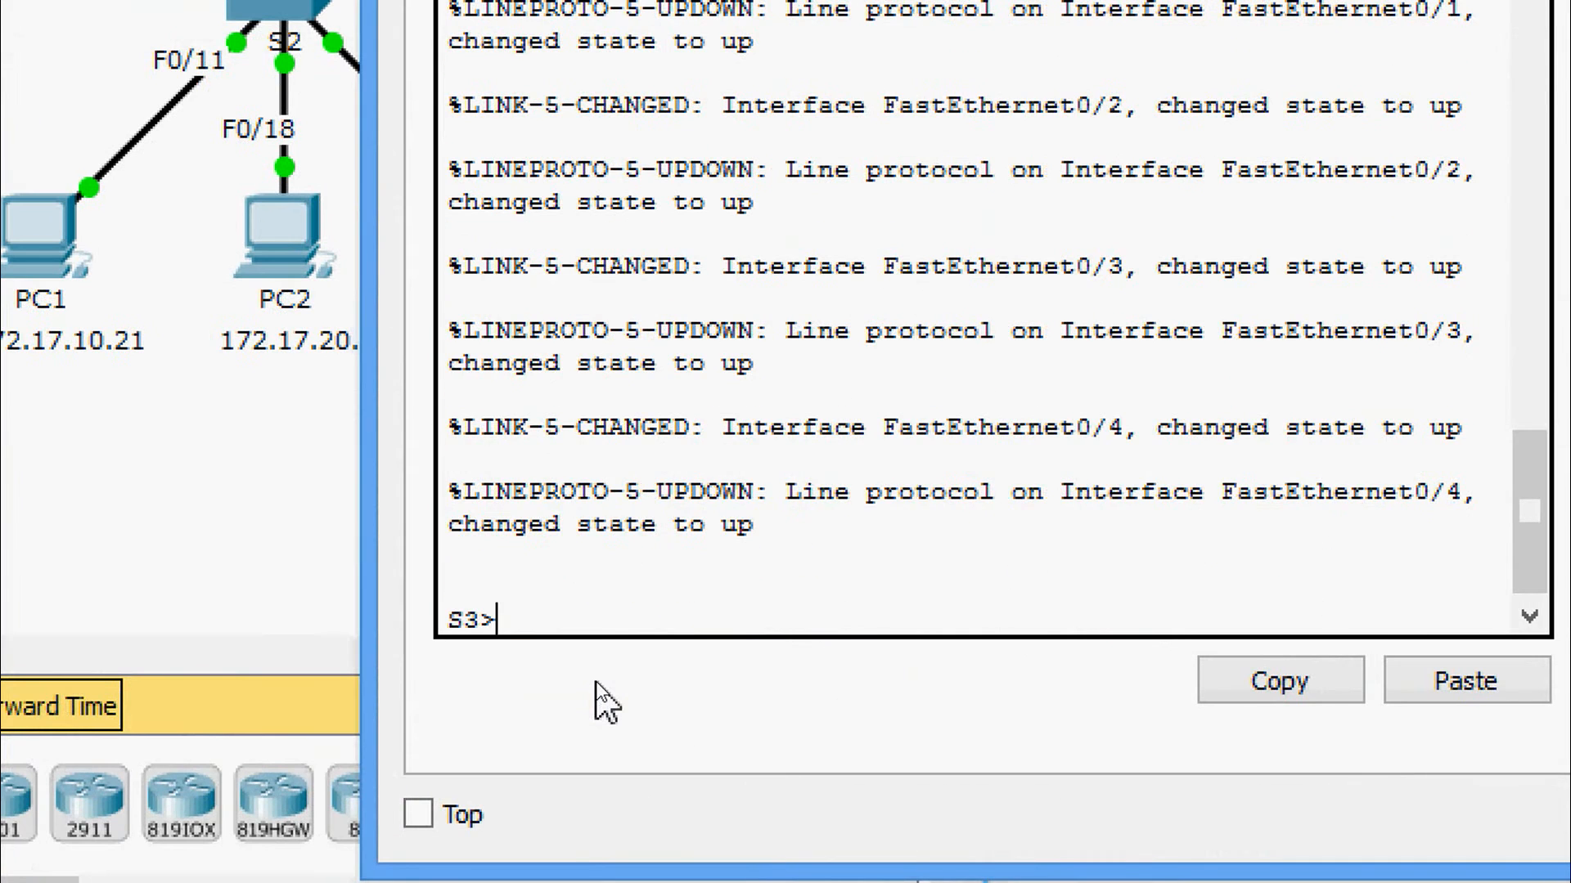
pyautogui.write('ena')
pyautogui.press('Tab')
pyautogui.press('Return')
pyautogui.write('conf')
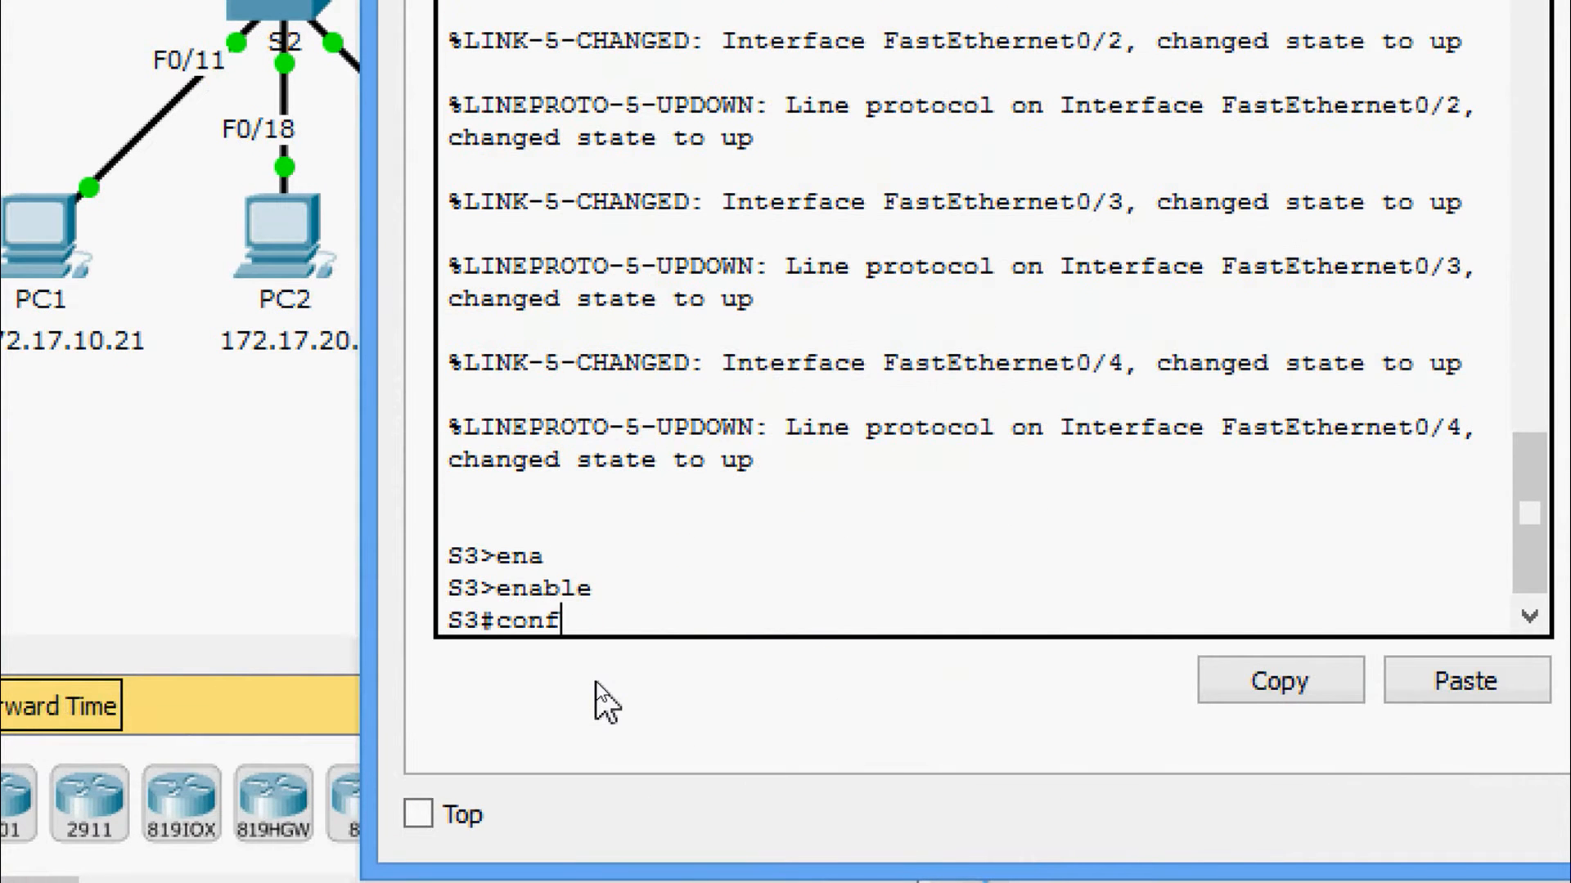
pyautogui.press('Tab')
pyautogui.write('t')
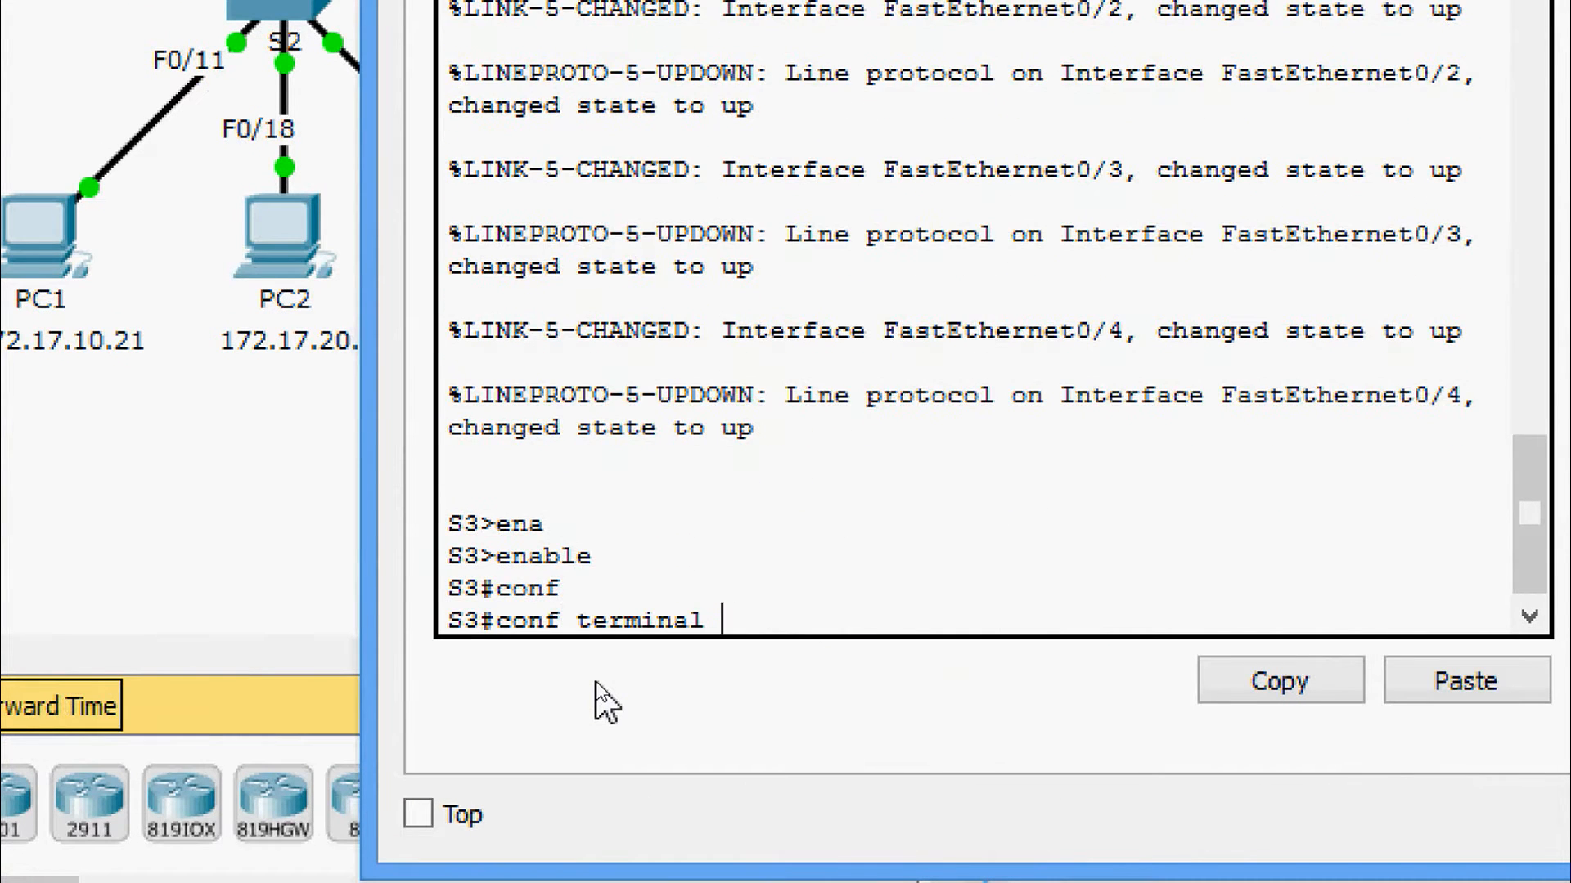
pyautogui.press('Return')
pyautogui.press('Return')
# Create VLANs 10, 20, 30 and 40 on switch S3
pyautogui.write('vl')
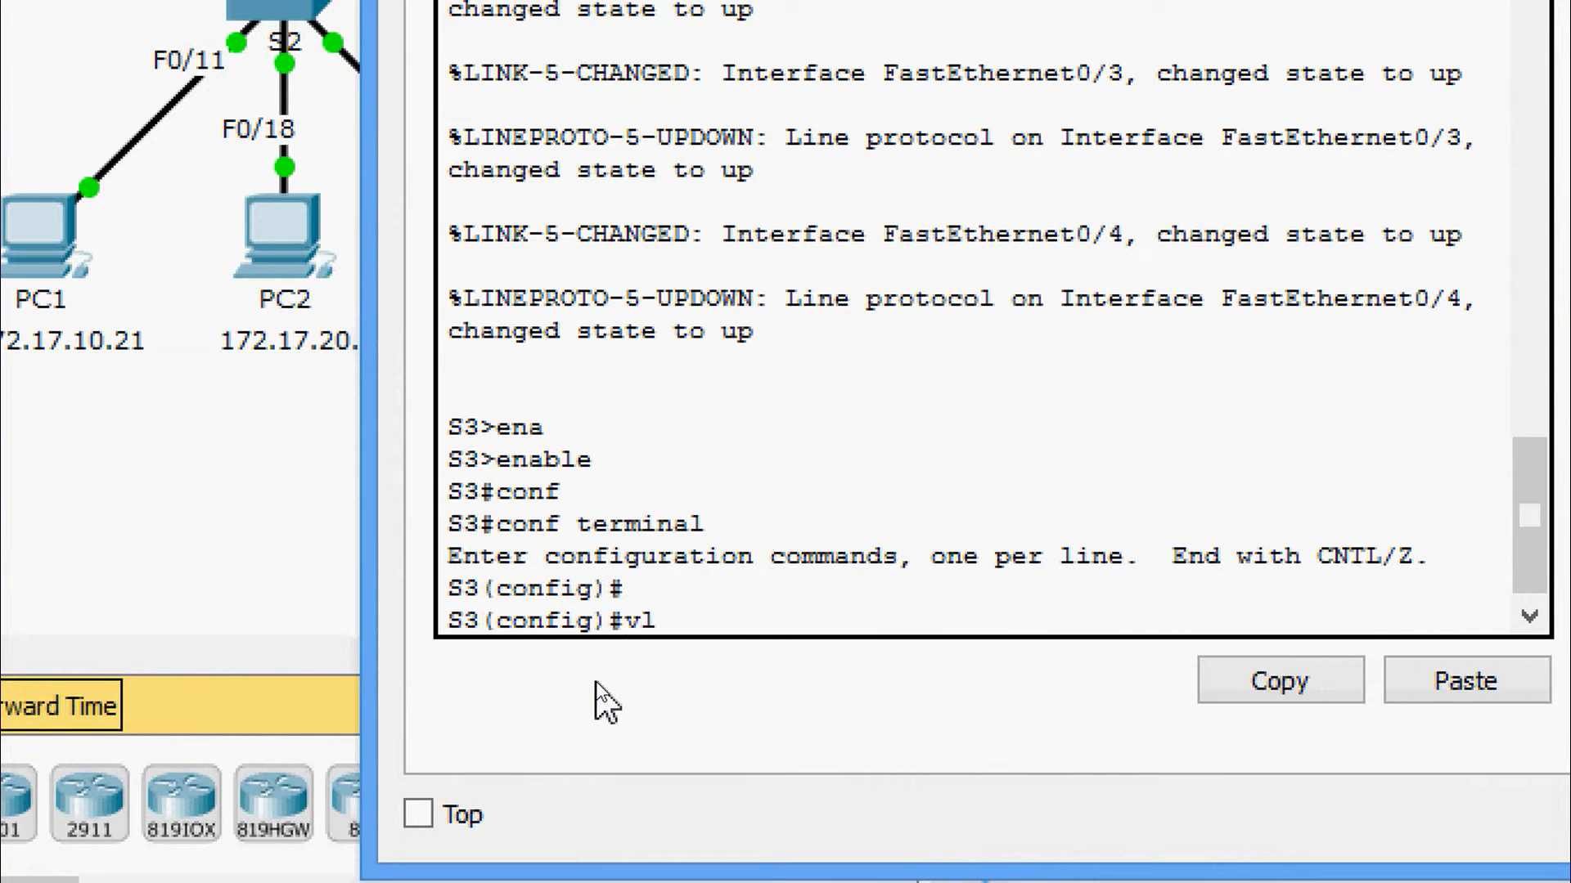
pyautogui.press('Tab')
pyautogui.write('10')
pyautogui.press('Return')
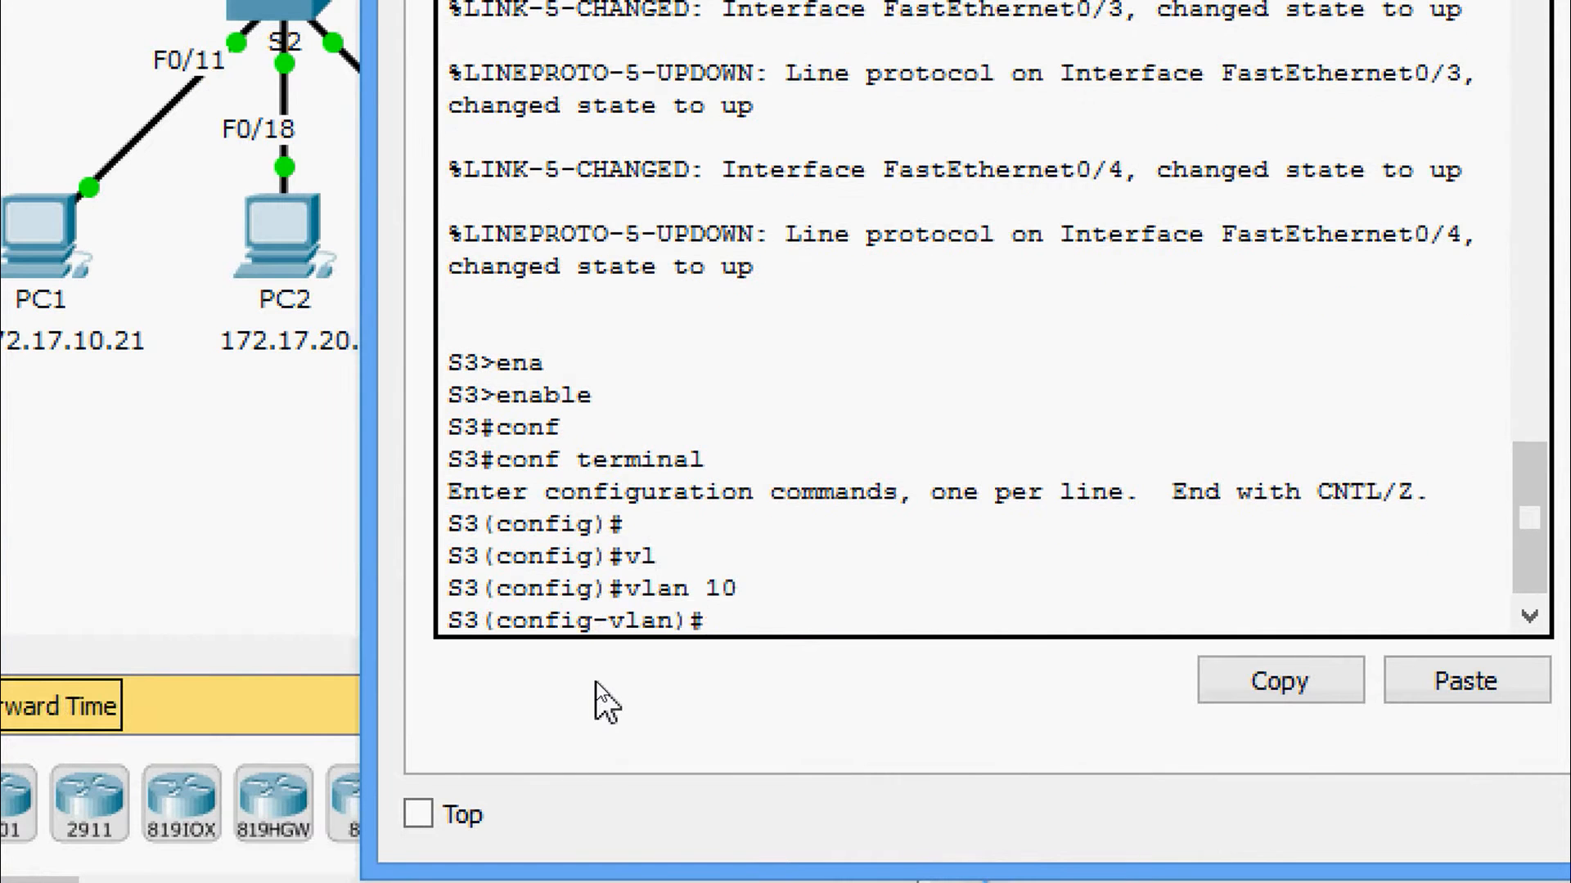
pyautogui.write('VL 20')
pyautogui.press('Return')
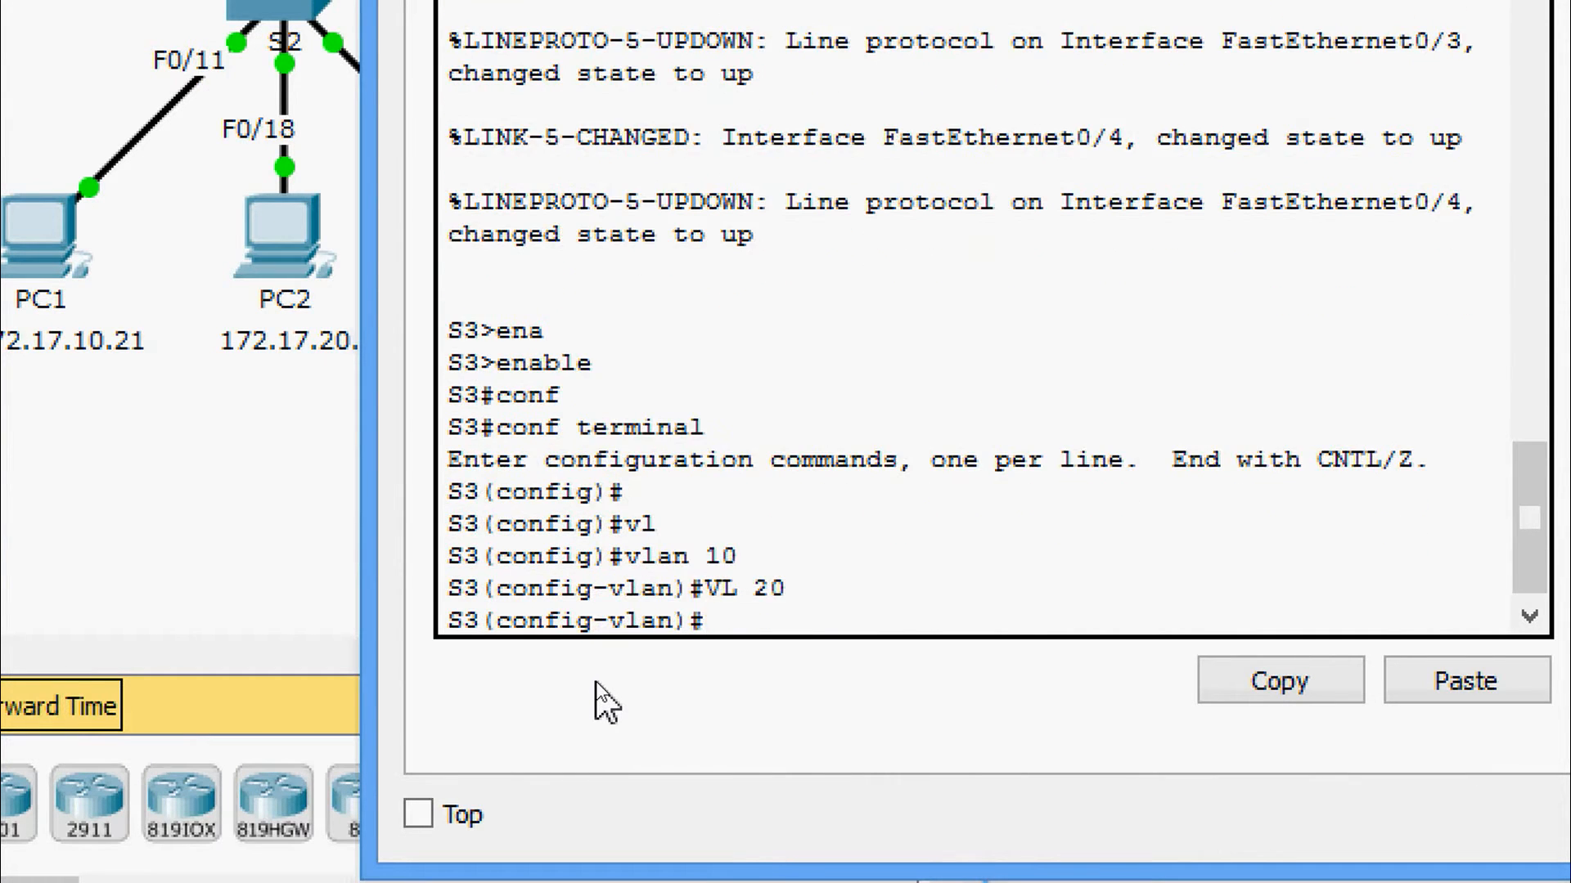
pyautogui.write('VL 30')
pyautogui.press('Return')
pyautogui.write('V')
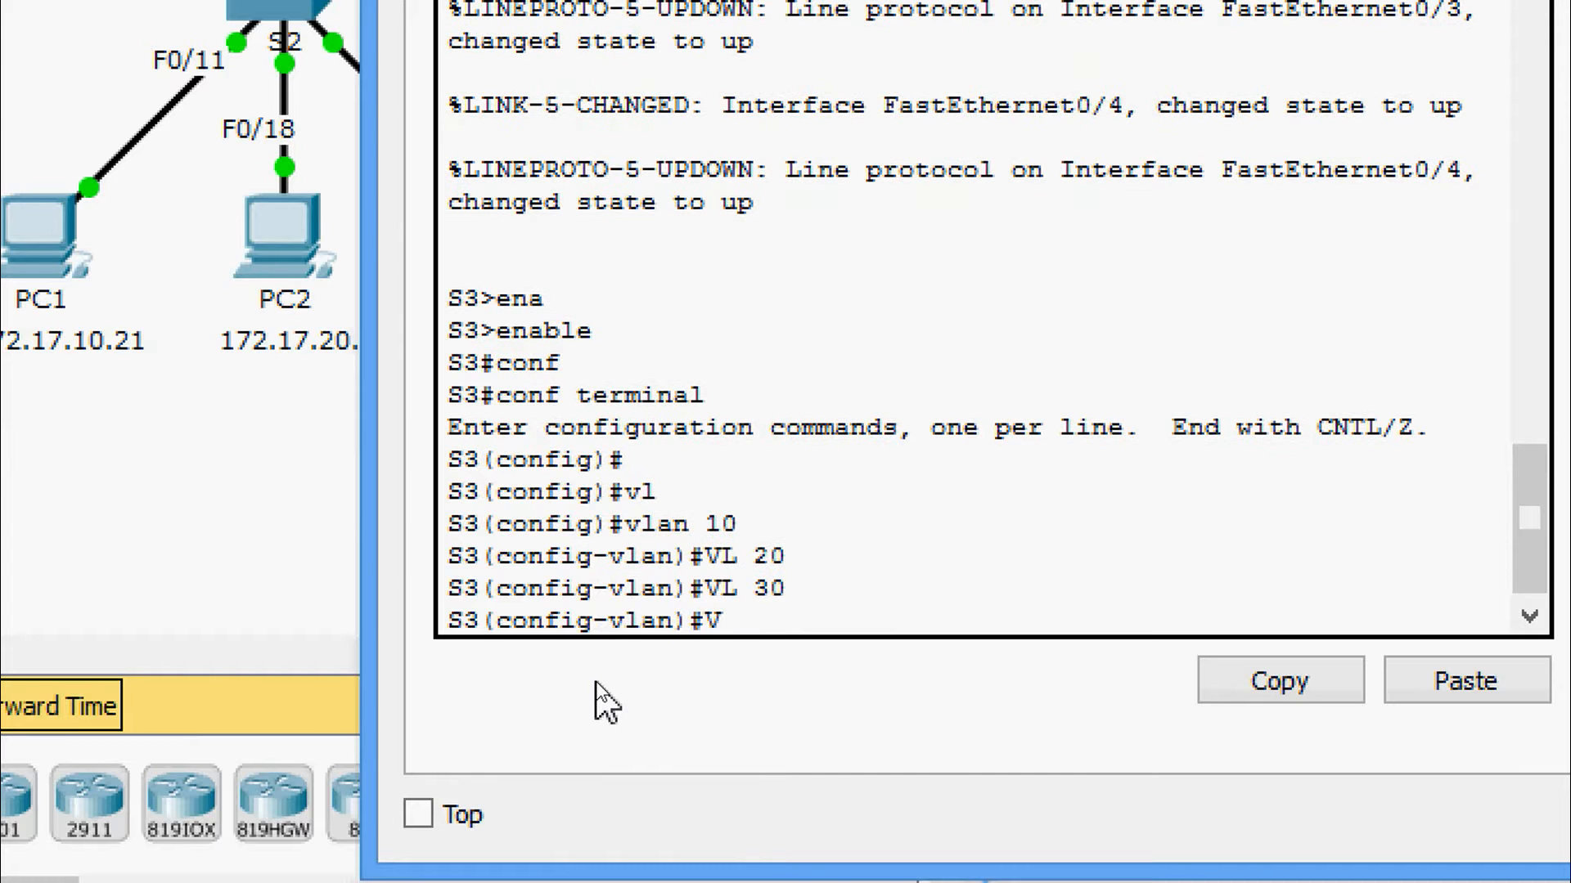
pyautogui.write('L 40')
pyautogui.press('Return')
# Create VLANs 50, 60 and 70 on switch S3, correcting the missing space in the VLAN 70 command
pyautogui.write('vl 50')
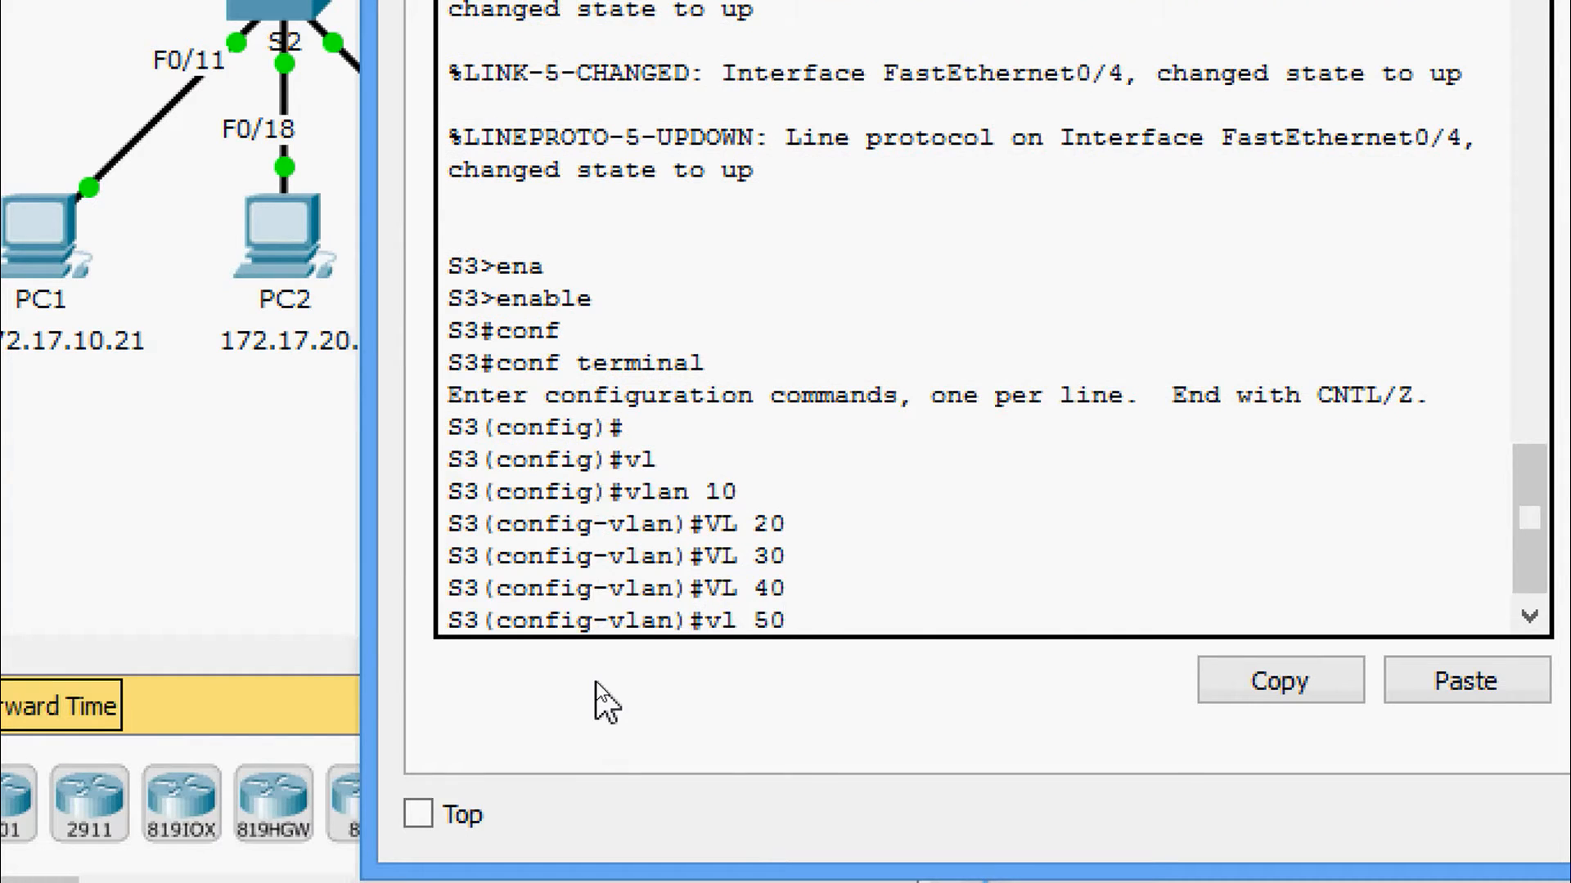
pyautogui.press('Return')
pyautogui.write('vl 60')
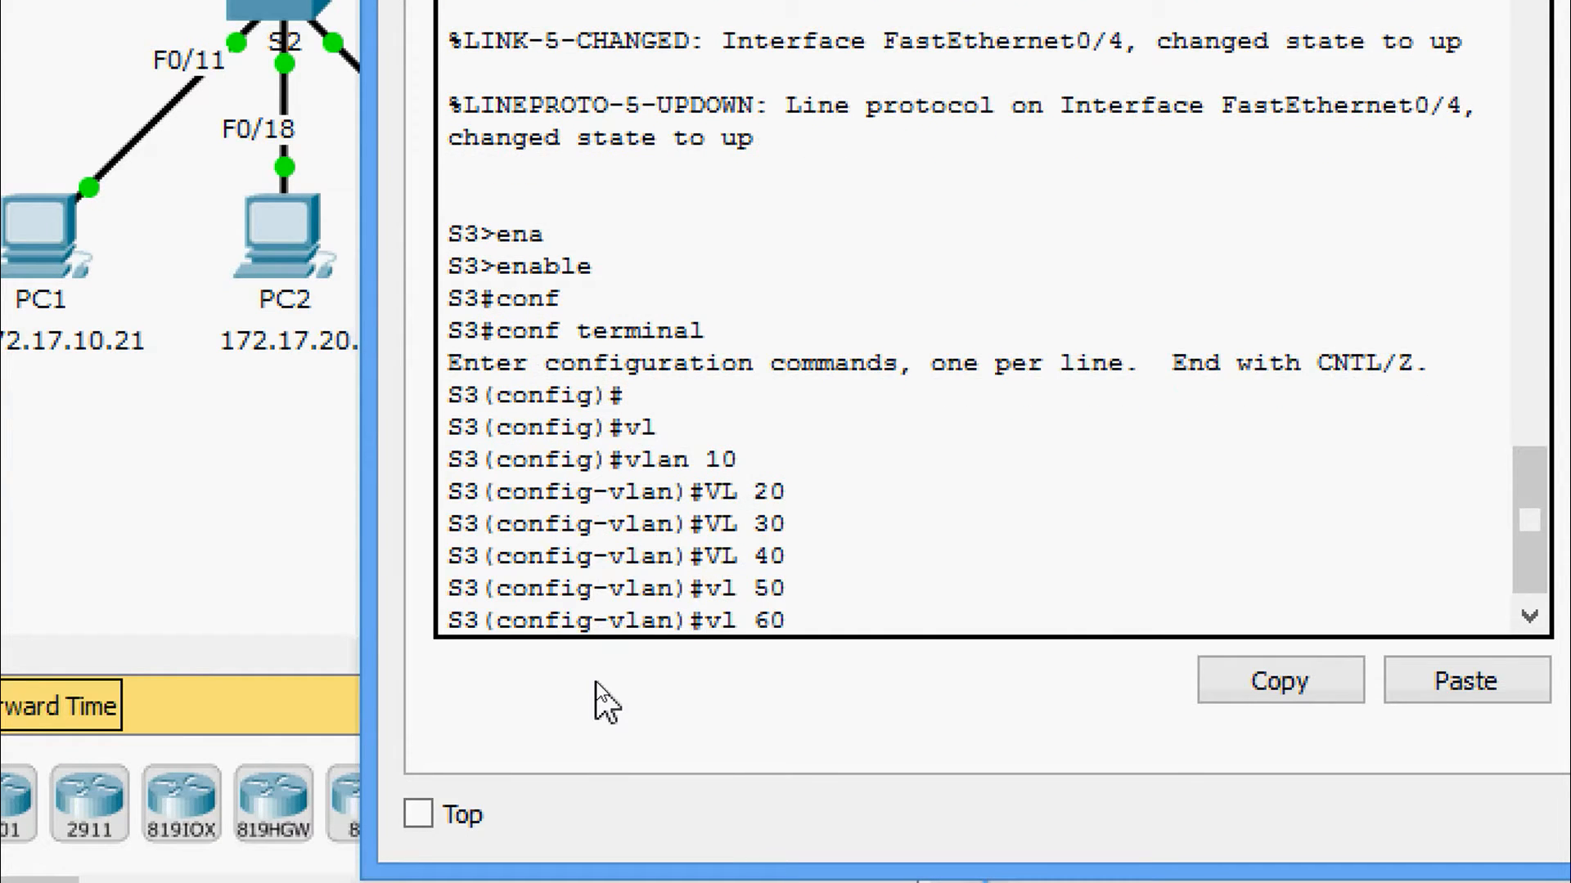
pyautogui.press('Return')
pyautogui.write('vl17')
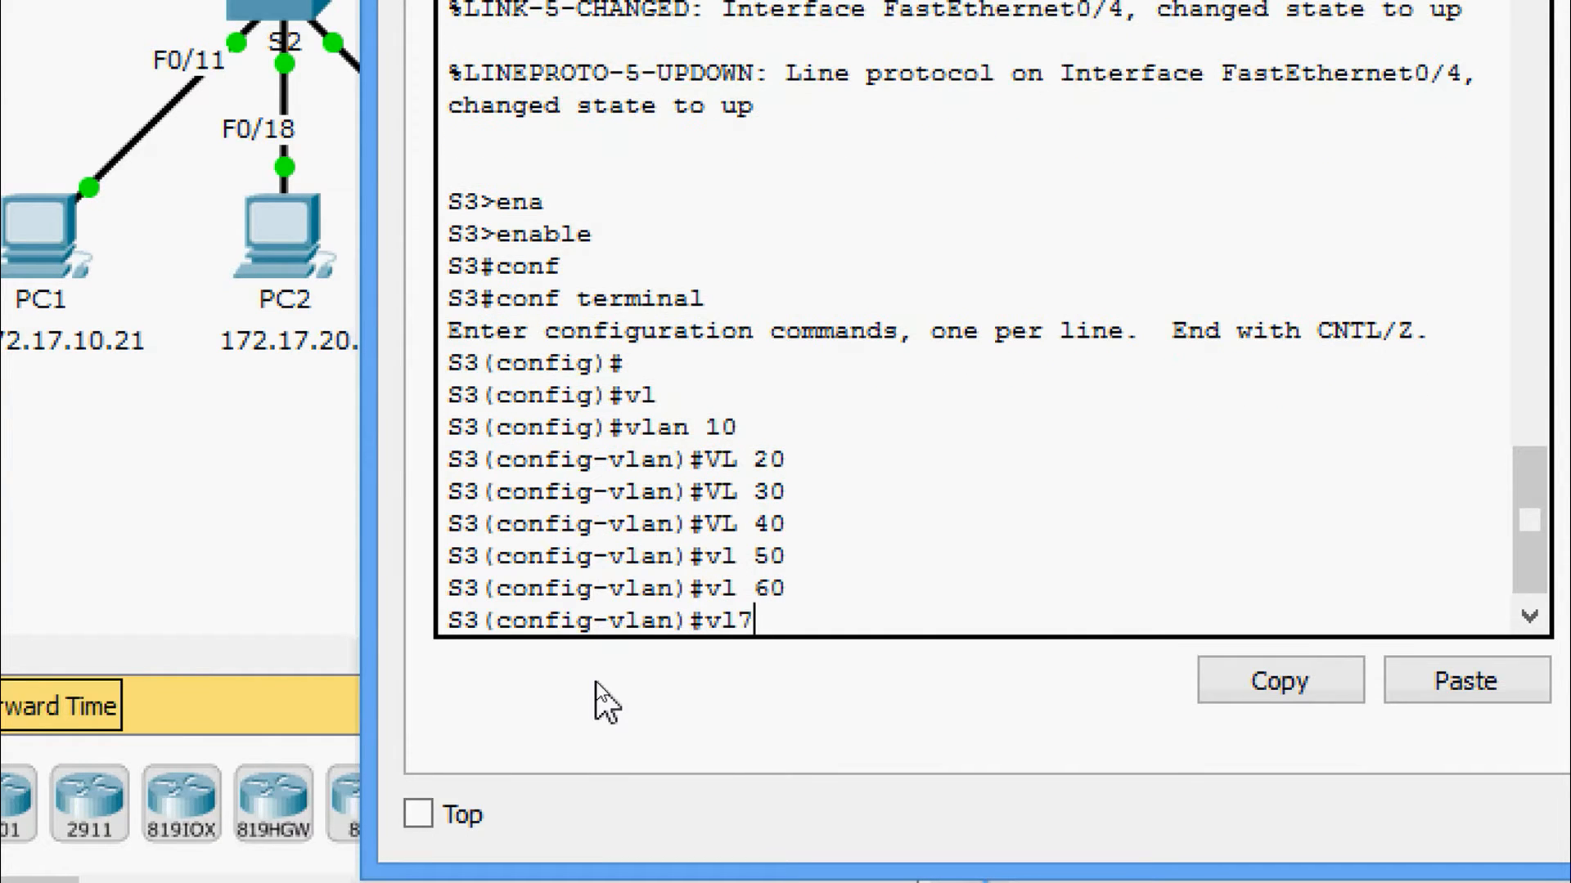
pyautogui.write('0')
pyautogui.press('Return')
pyautogui.press('Up')
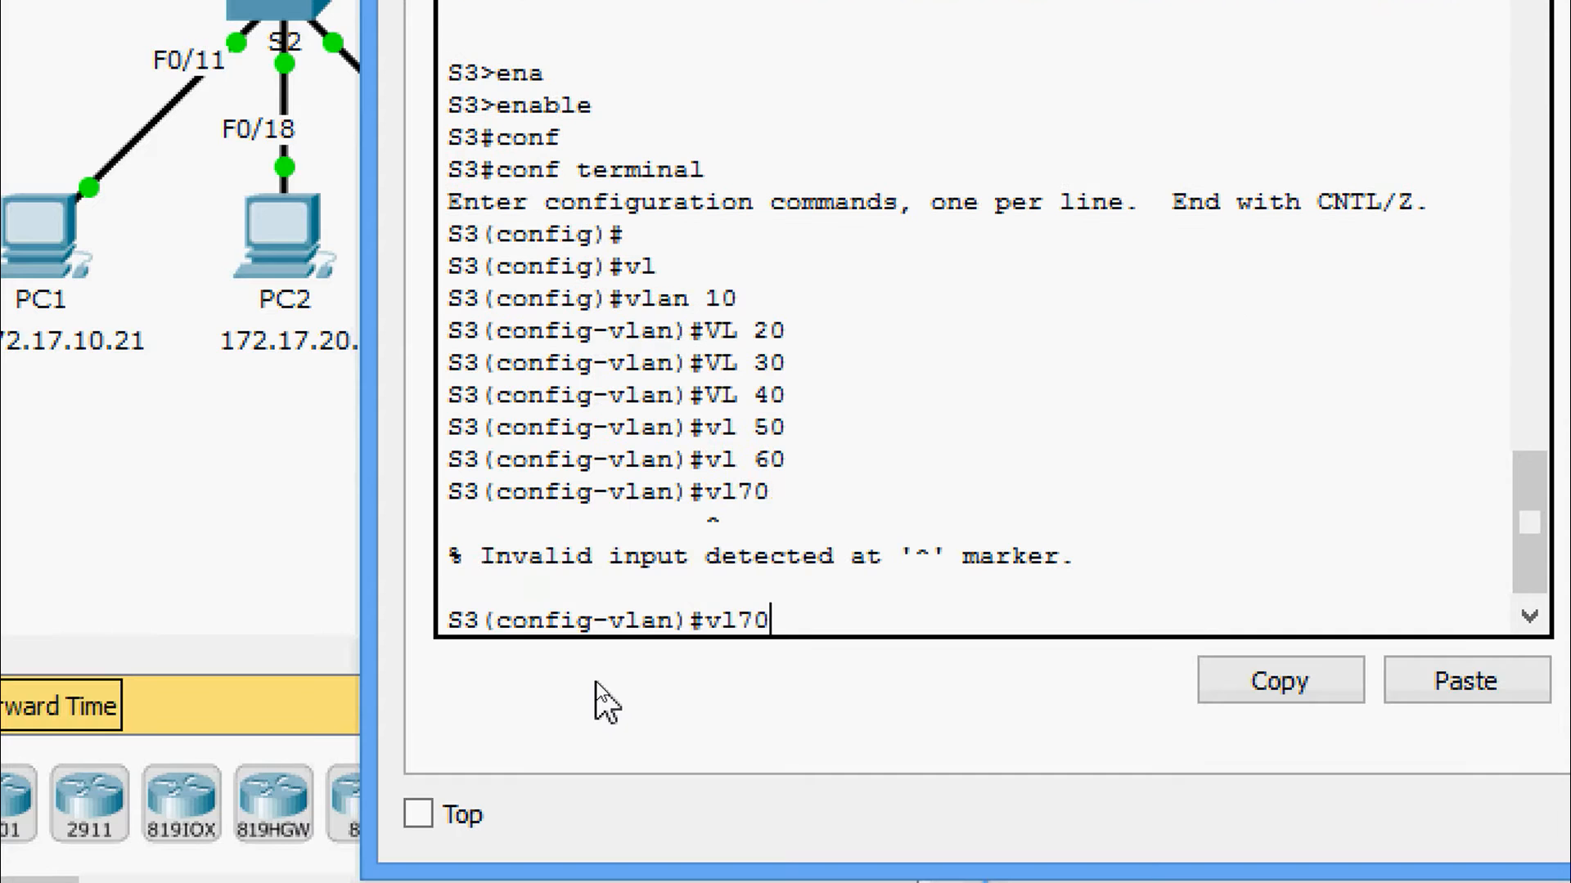
pyautogui.press('Left')
pyautogui.press('Return')
# Create VLANs 80 and 99 on switch S3
pyautogui.write('vl ')
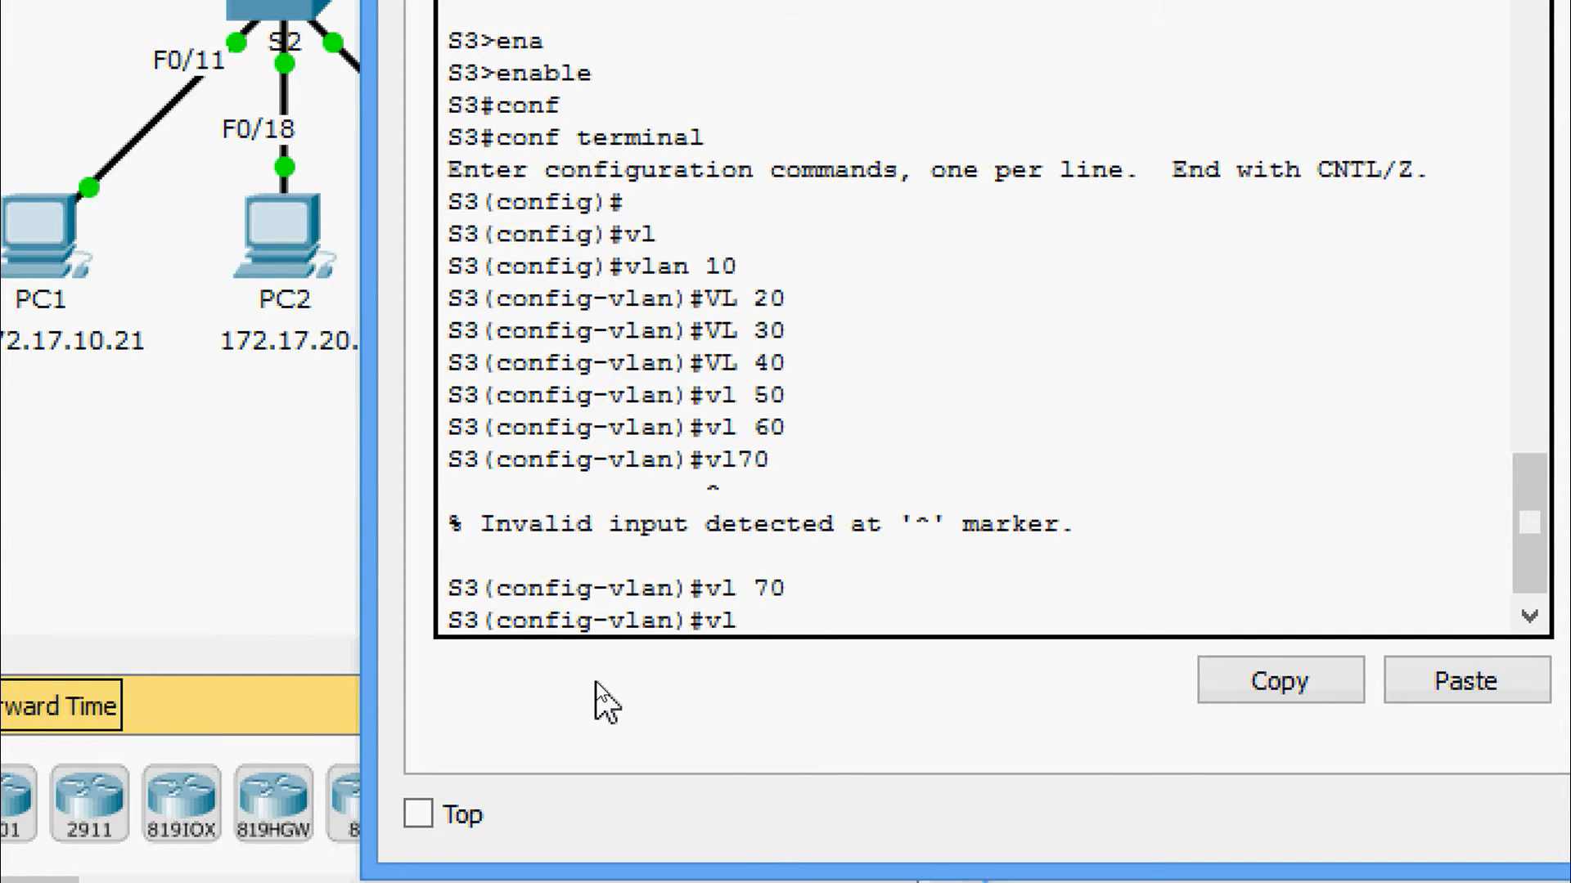
pyautogui.write('80')
pyautogui.press('Return')
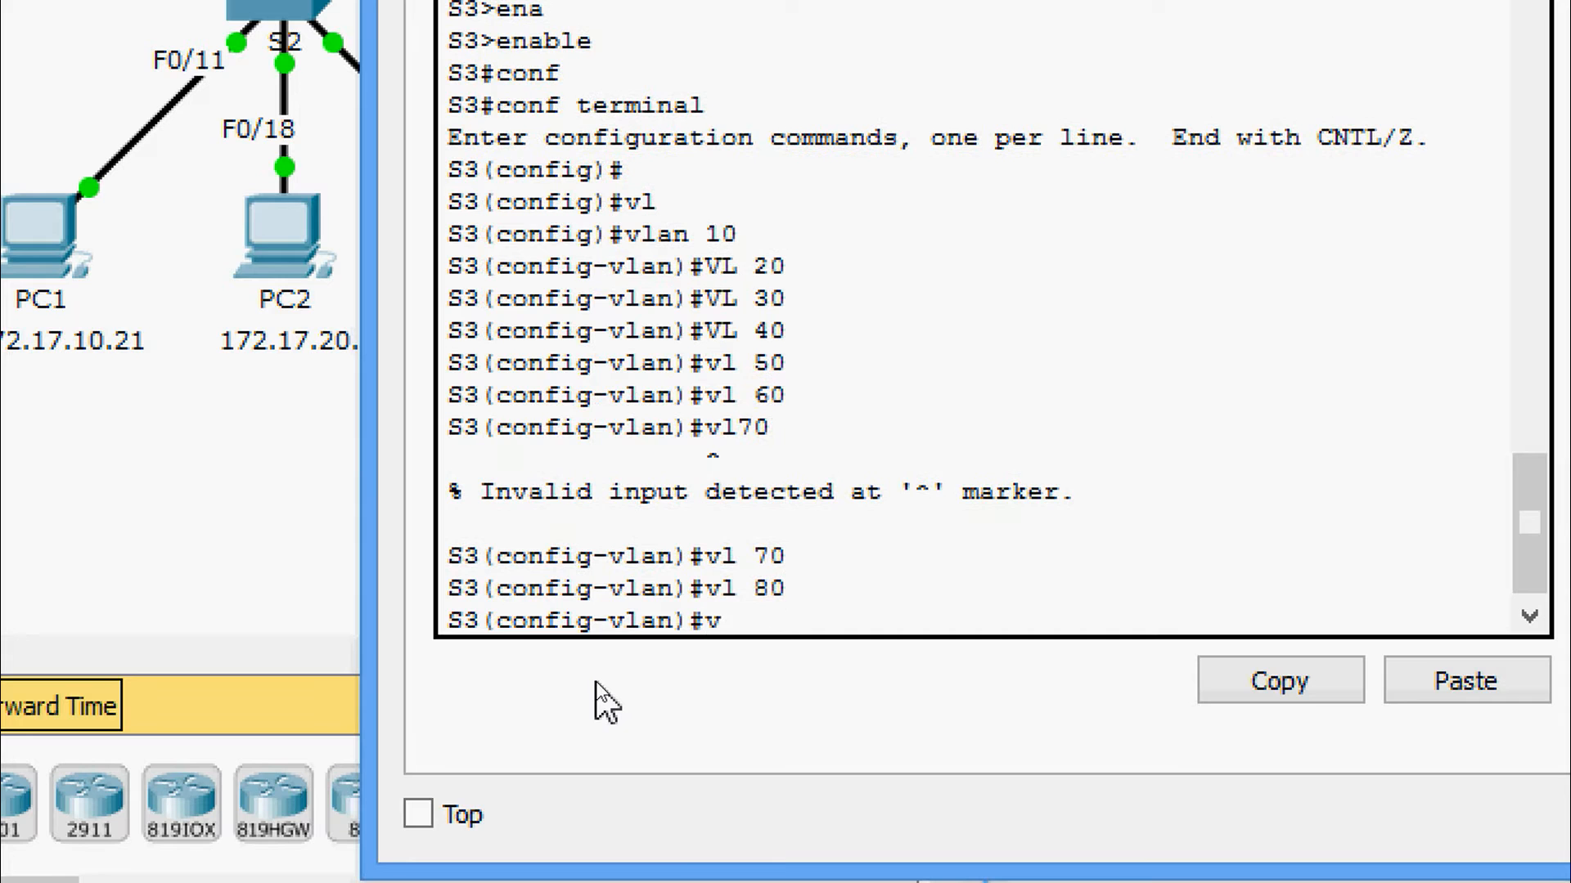
pyautogui.write('vl 99')
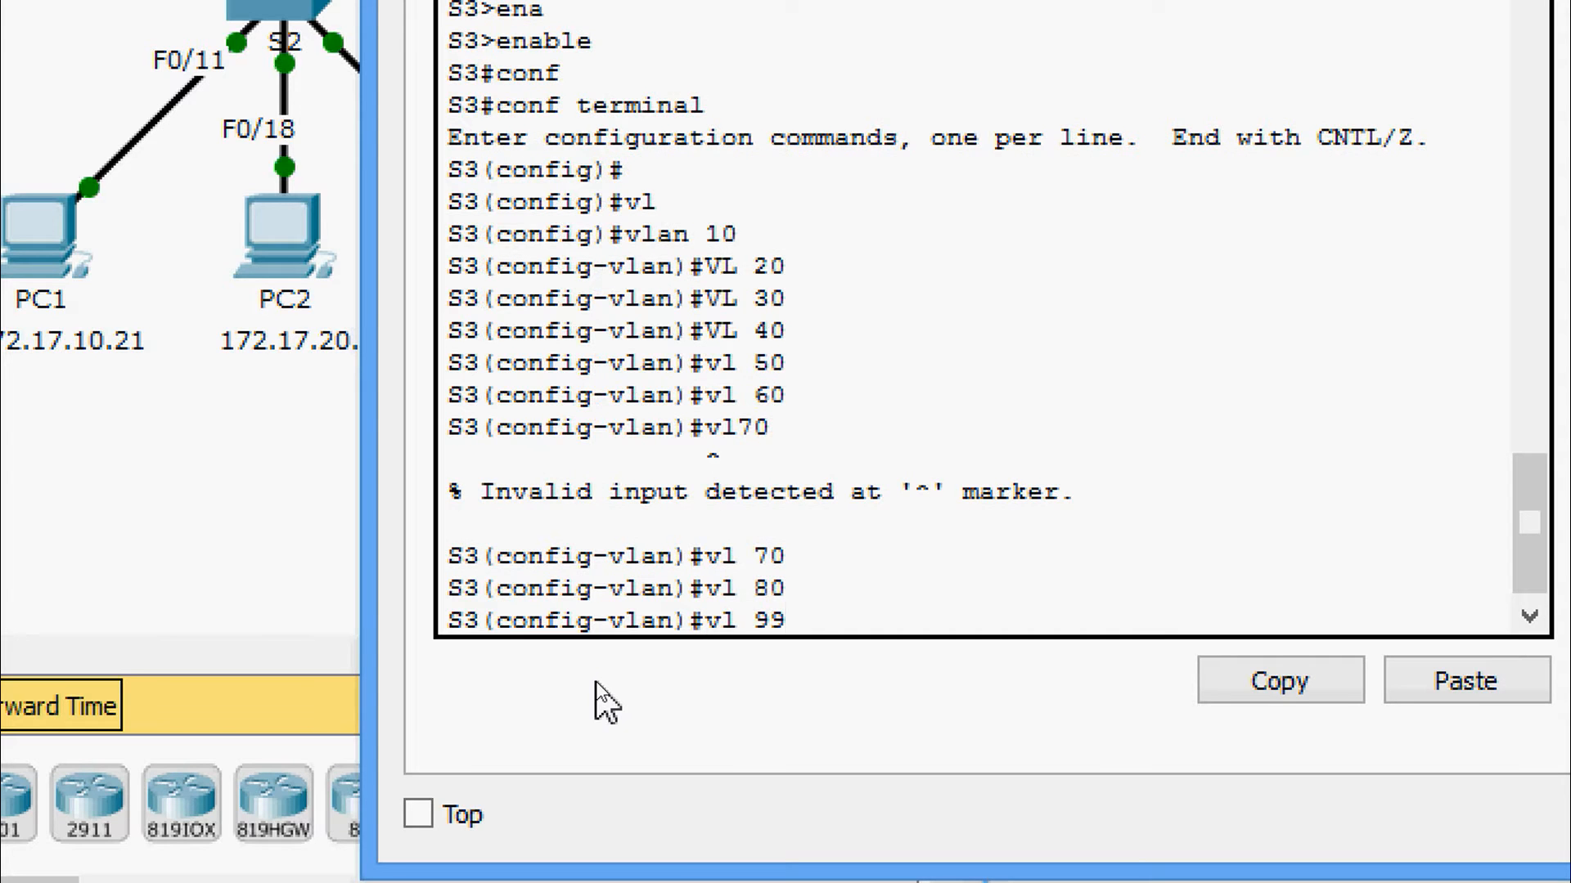
pyautogui.press('Return')
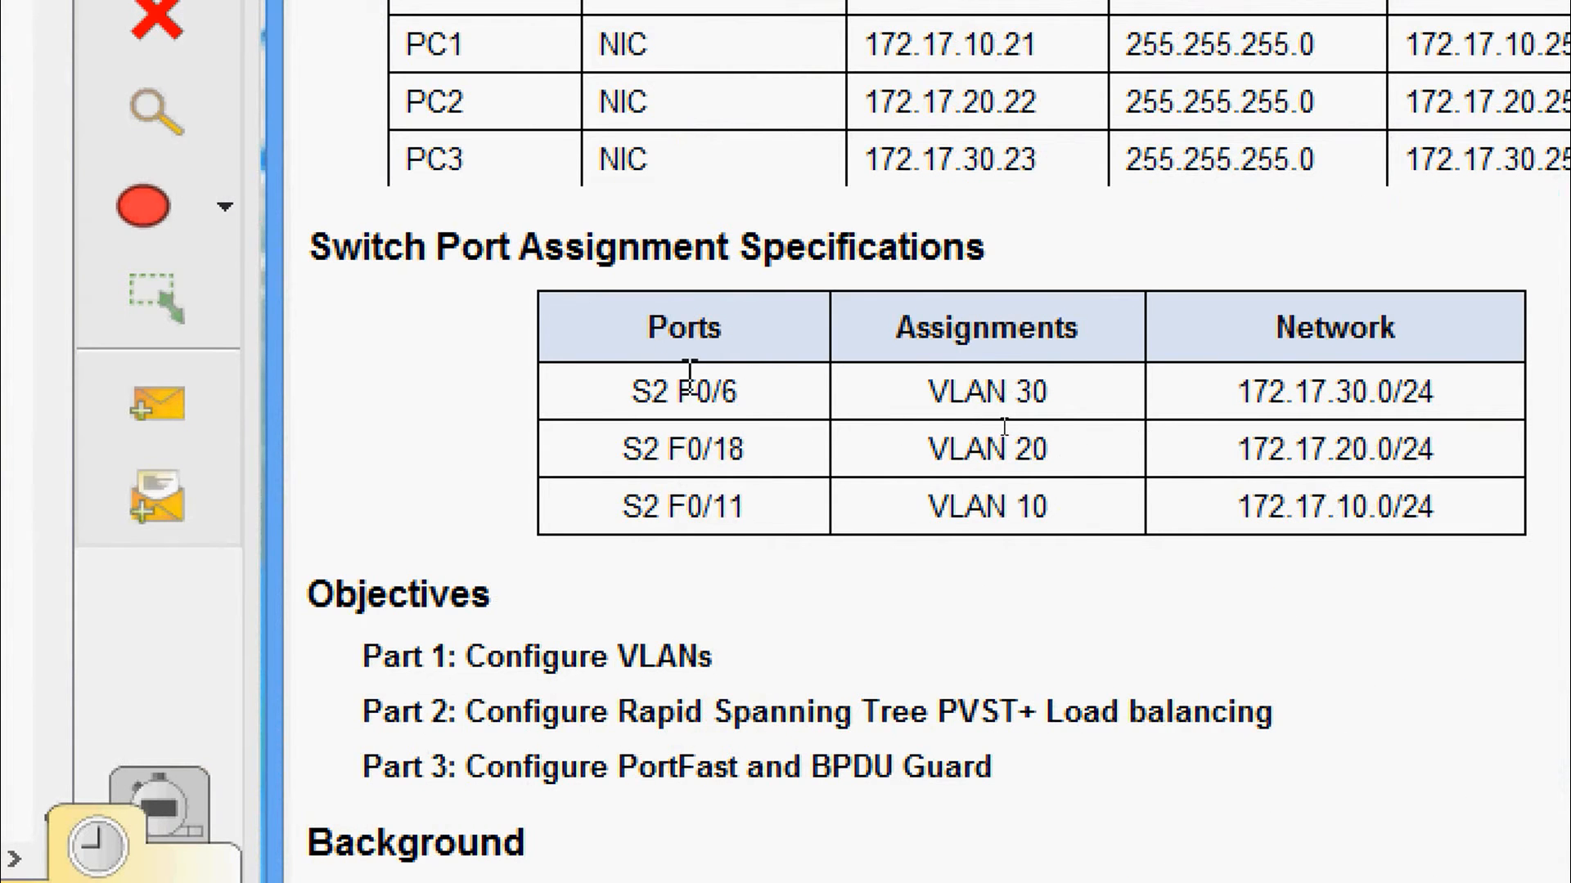
# Review the switch port assignments in the activity instructions and return switch S2's command line to global configuration mode
pyautogui.moveTo(929, 449); pyautogui.dragTo(1048, 448)
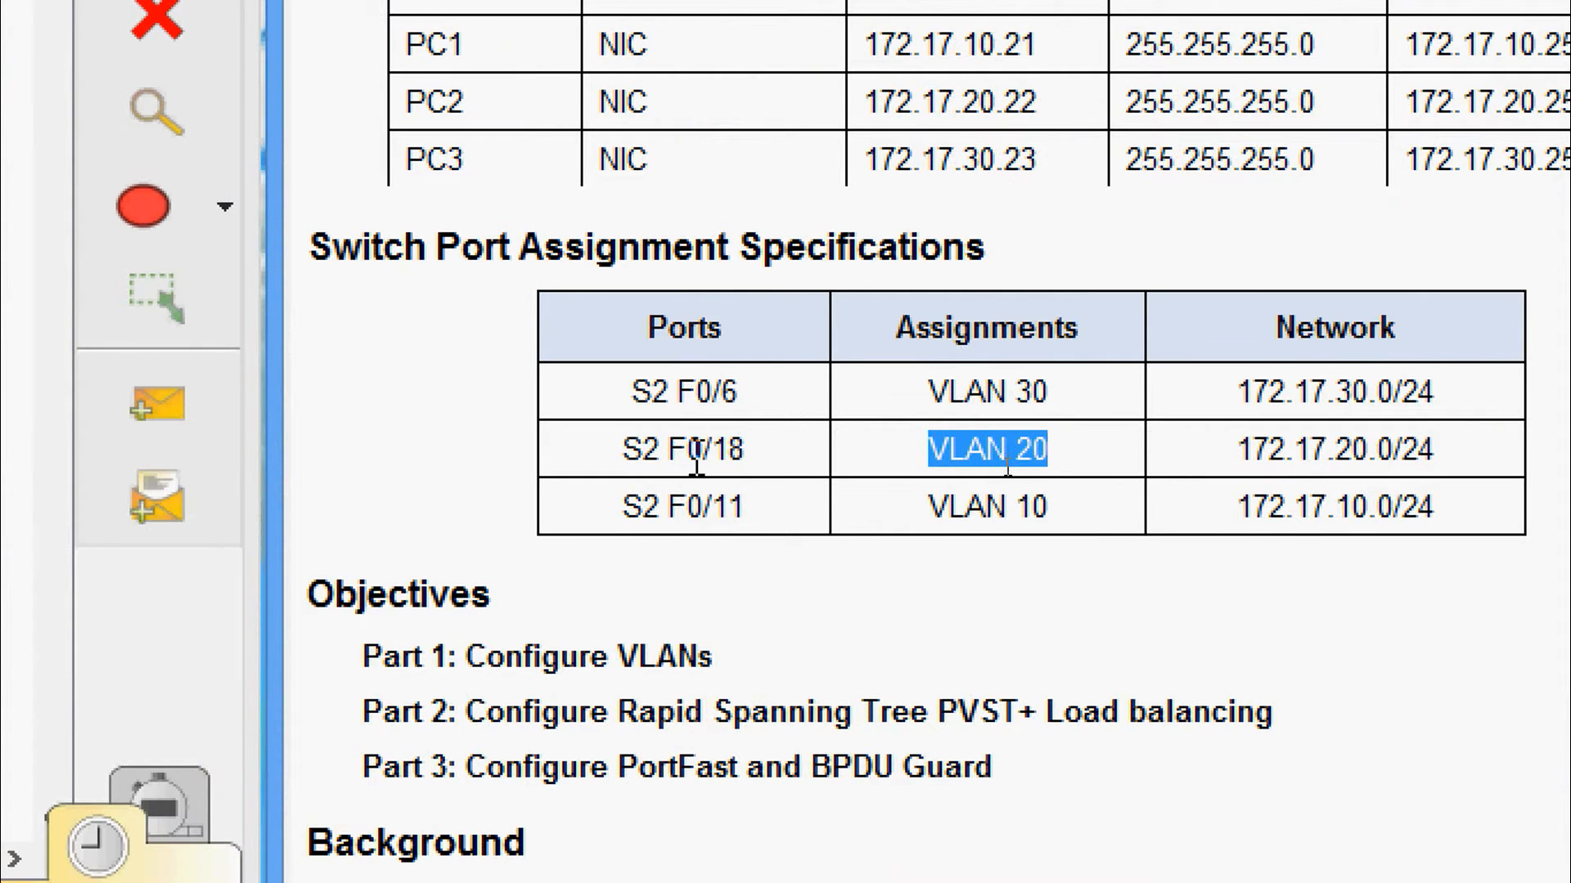
pyautogui.moveTo(930, 507); pyautogui.dragTo(1049, 509)
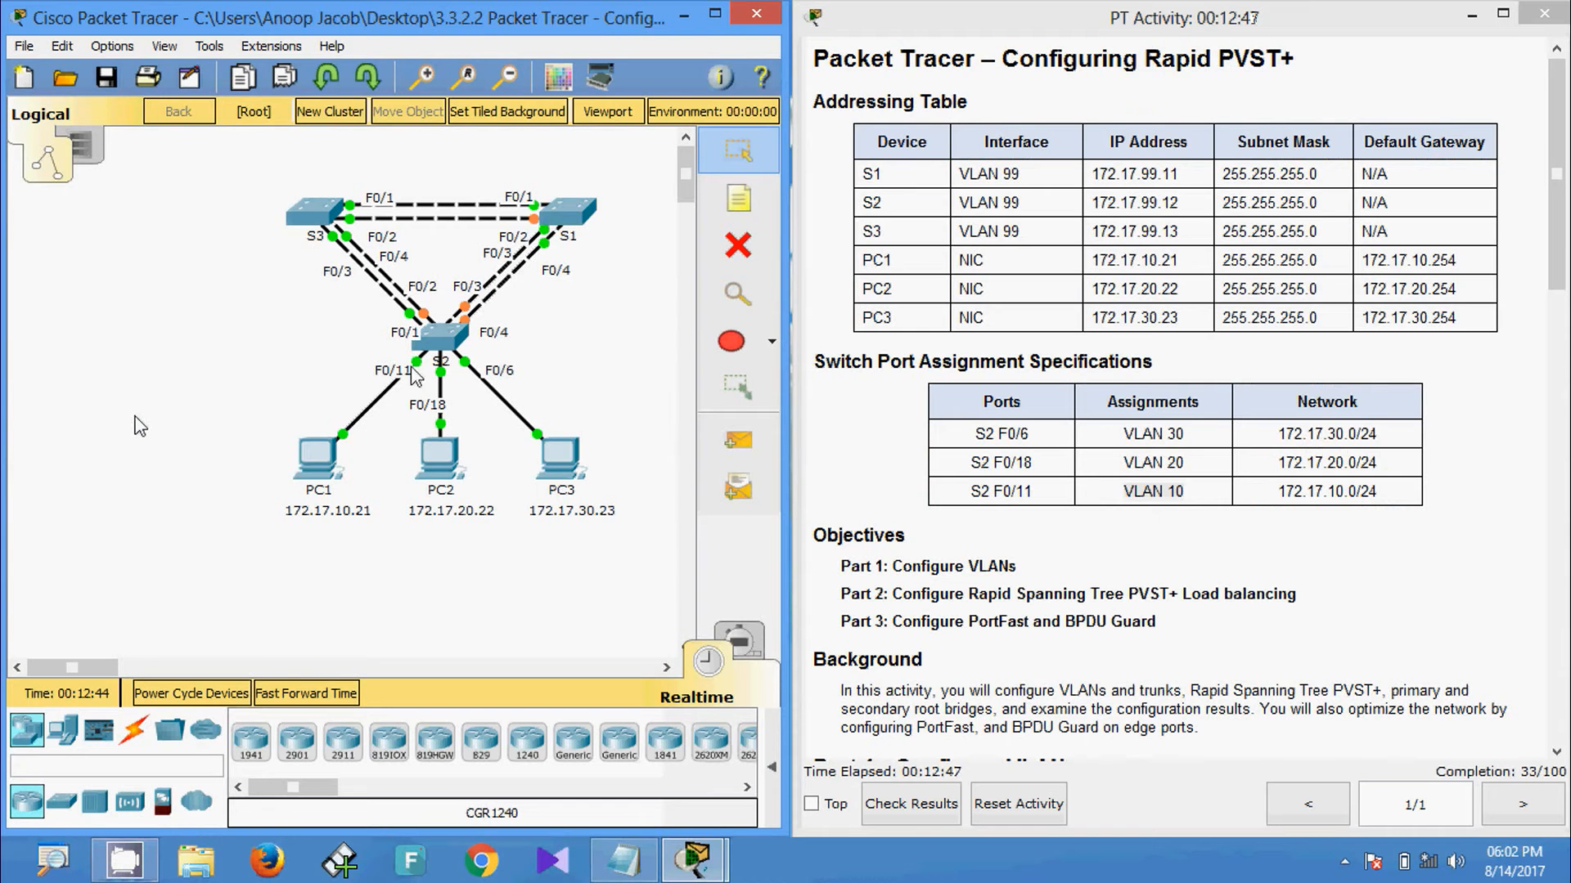
pyautogui.click(444, 341)
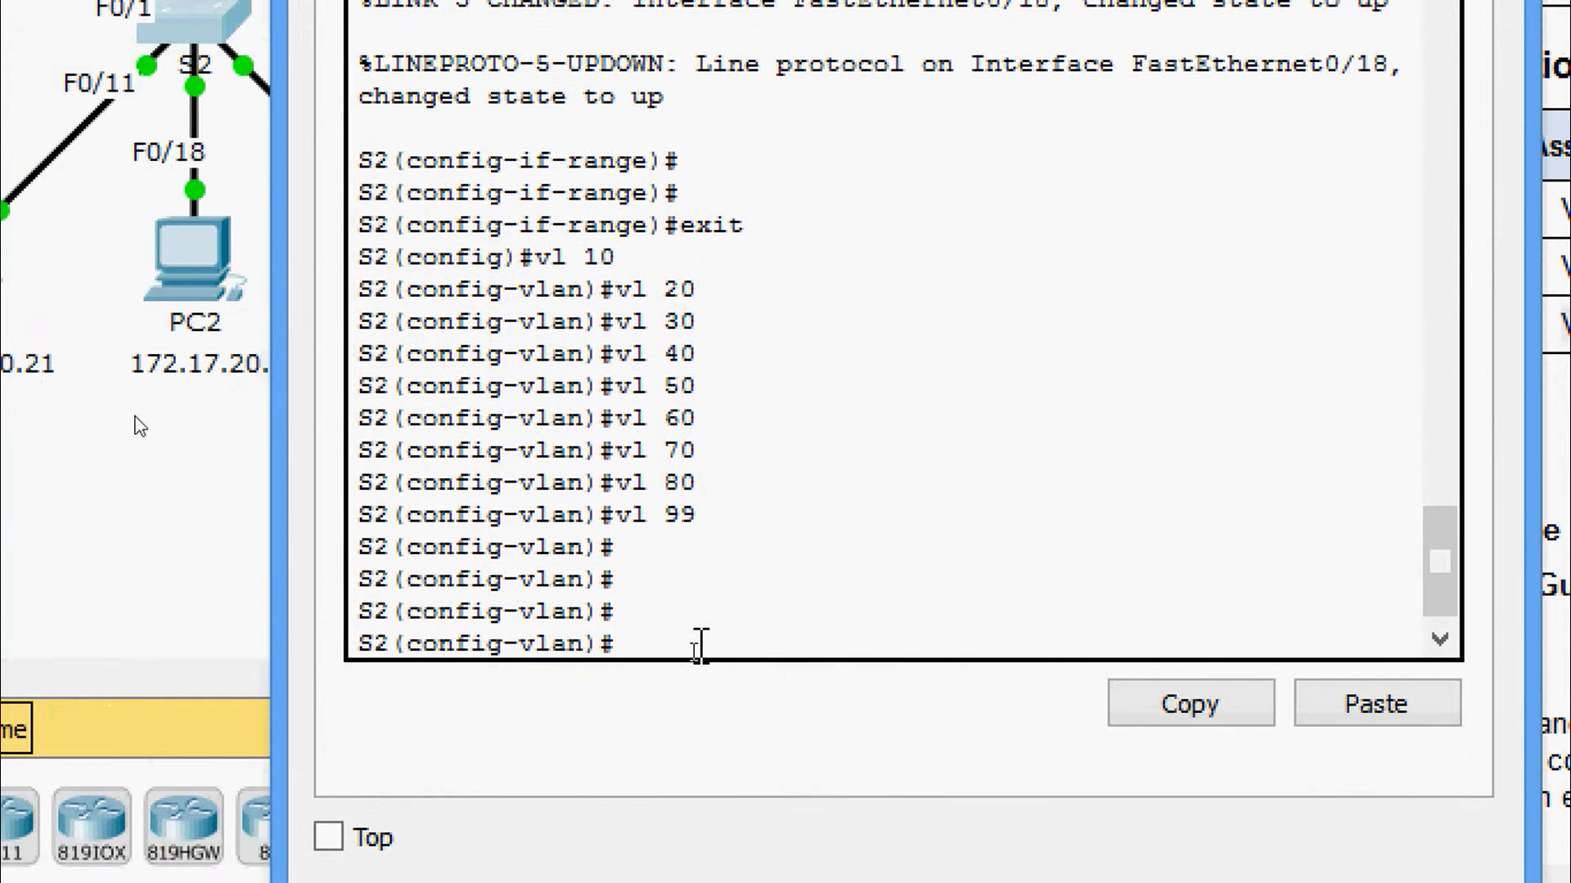
pyautogui.write('exit')
pyautogui.press('Return')
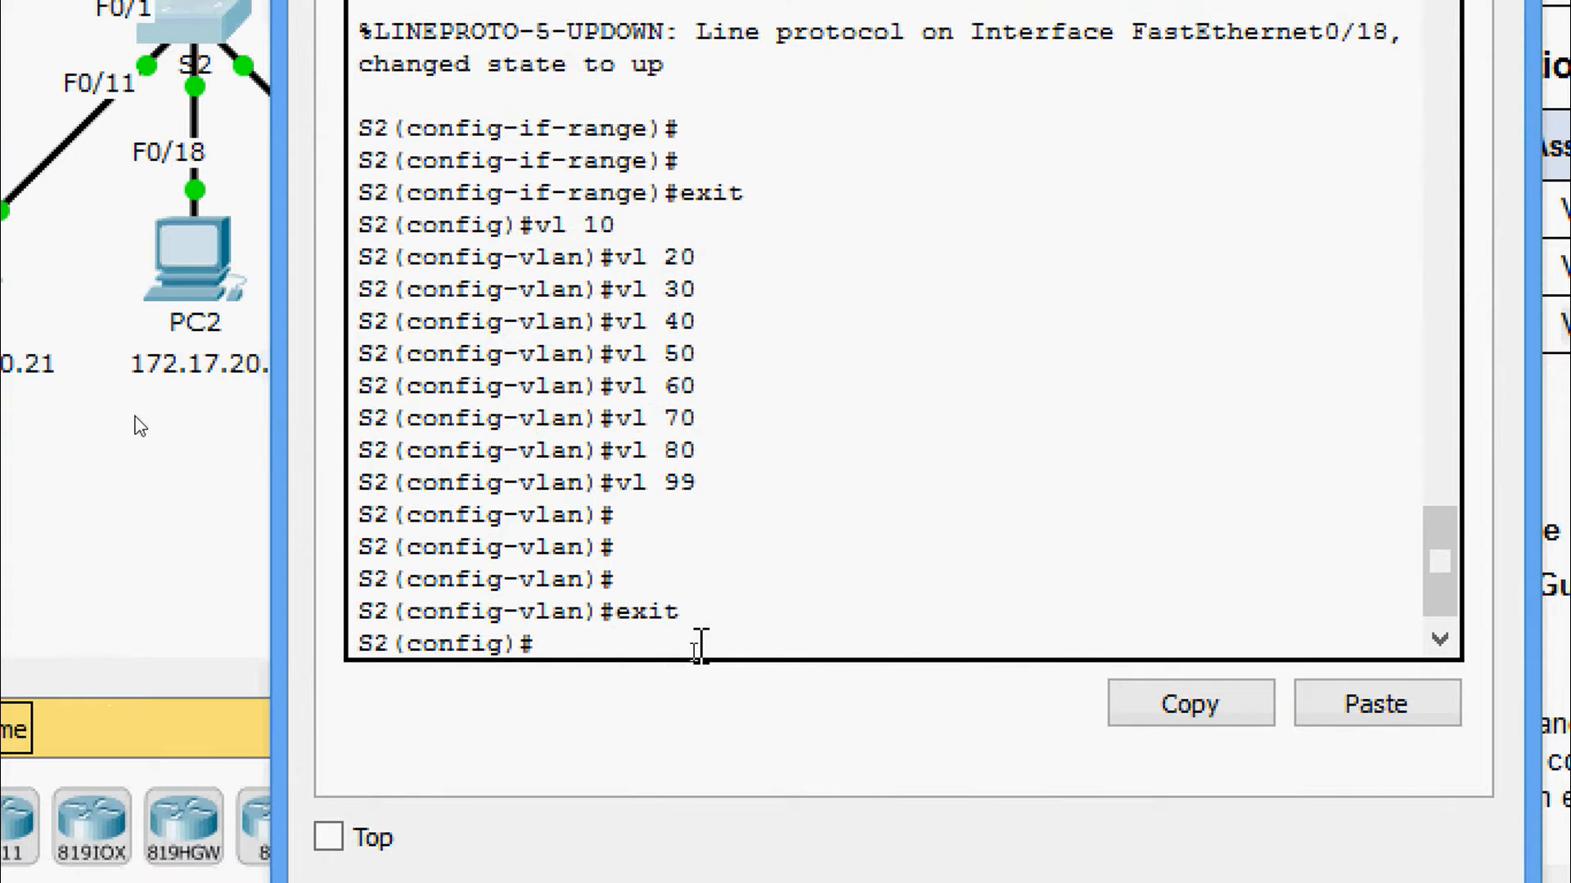
# Assign interface FastEthernet 0/6 on switch S2 to access VLAN 30
pyautogui.write('inter')
pyautogui.press('Tab')
pyautogui.write('f')
pyautogui.press('Tab')
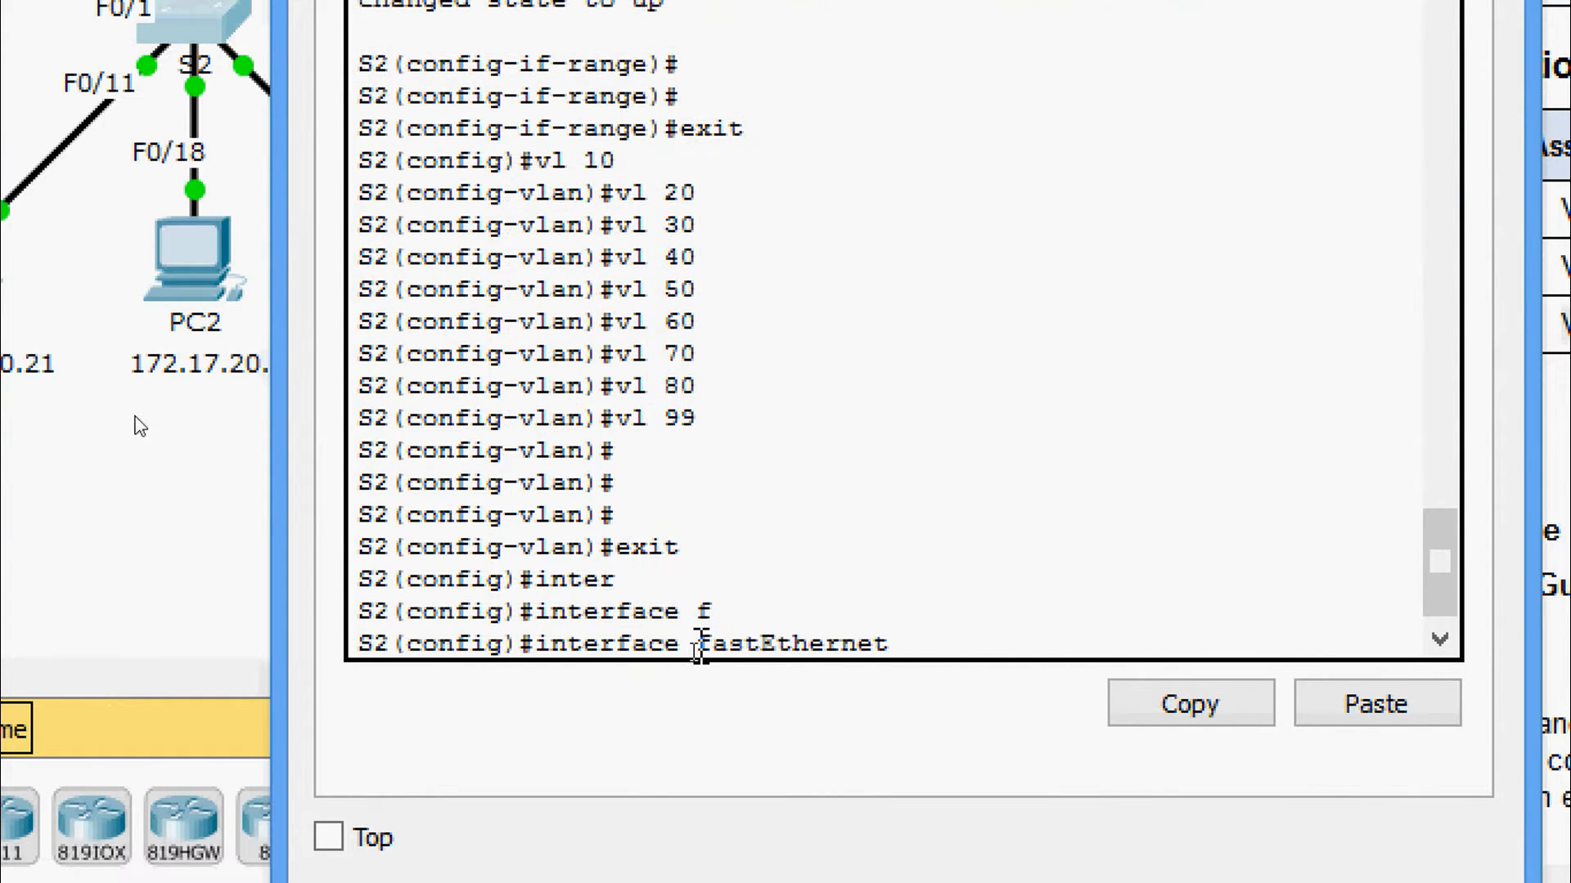
pyautogui.write('0/6')
pyautogui.press('Return')
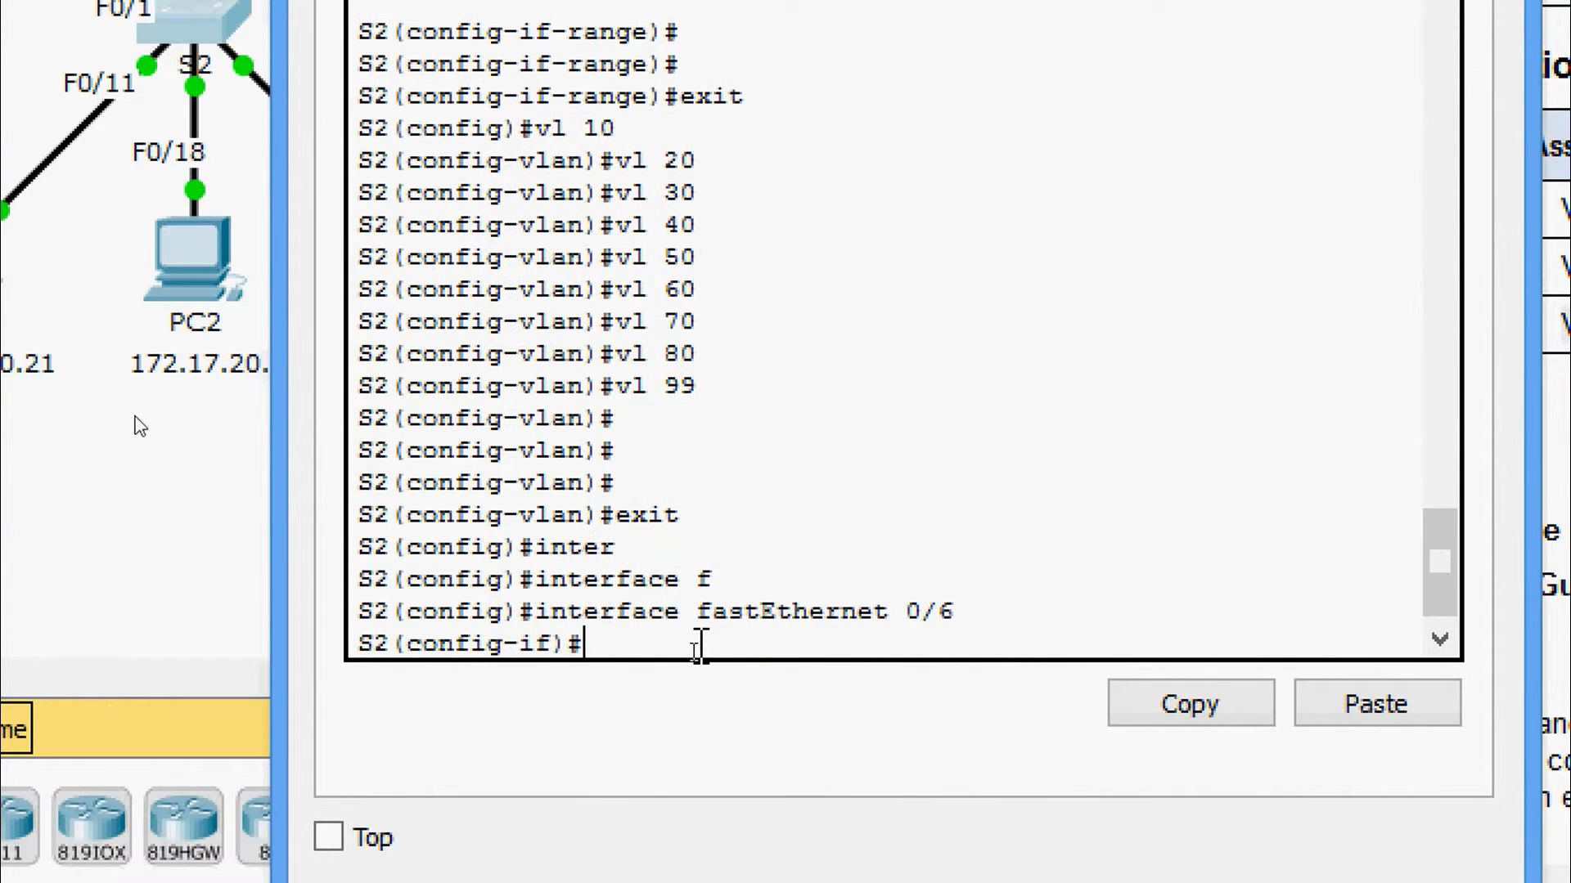
pyautogui.write('swi')
pyautogui.press('Tab')
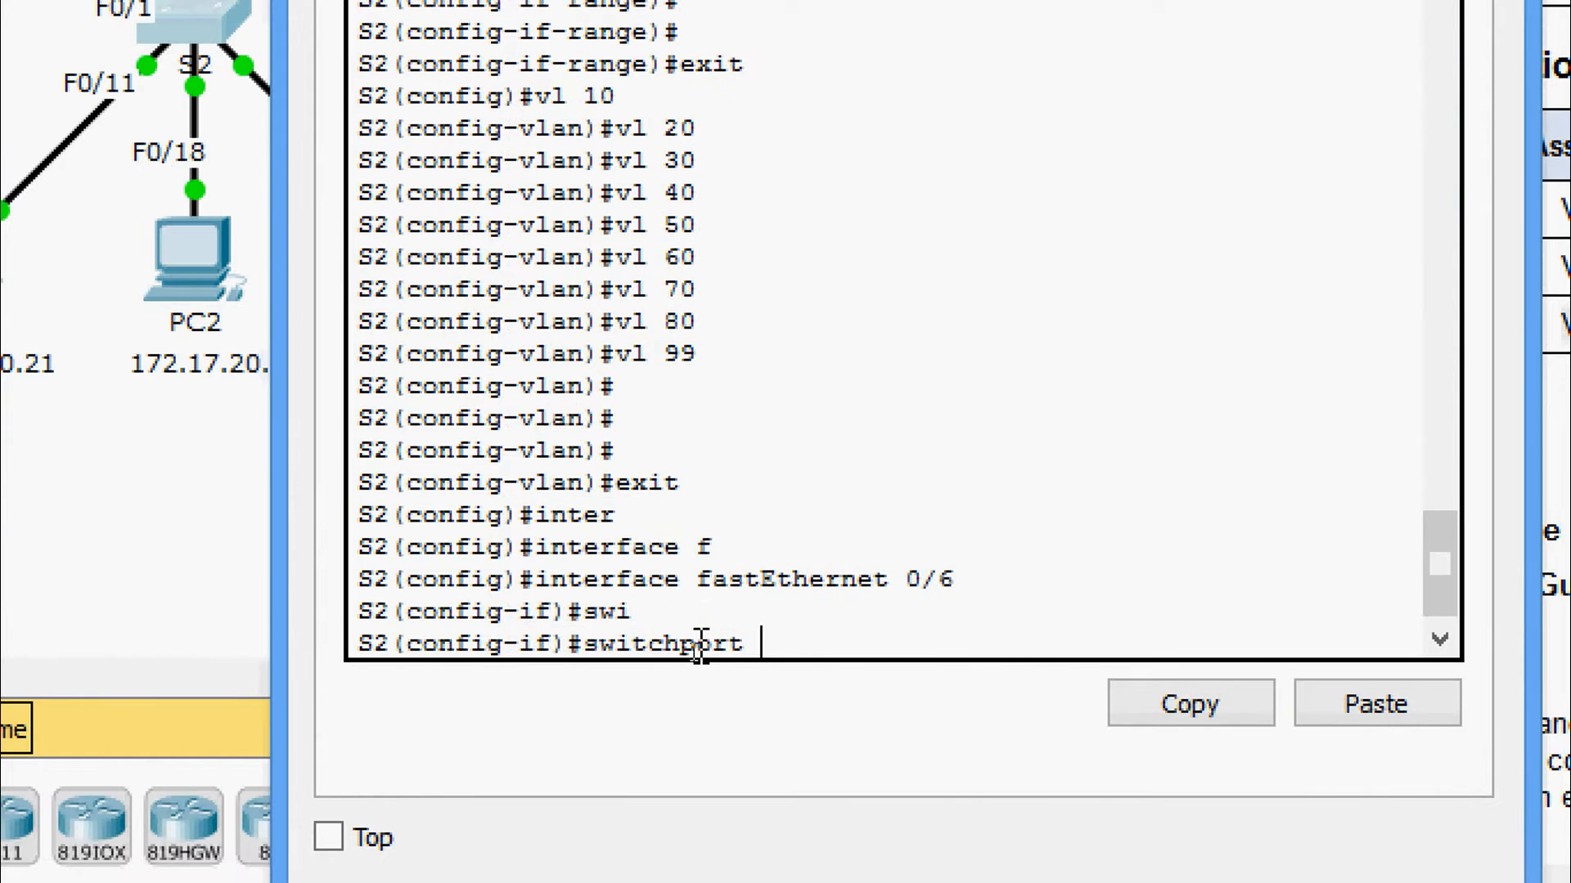
pyautogui.write('av')
pyautogui.press('Tab')
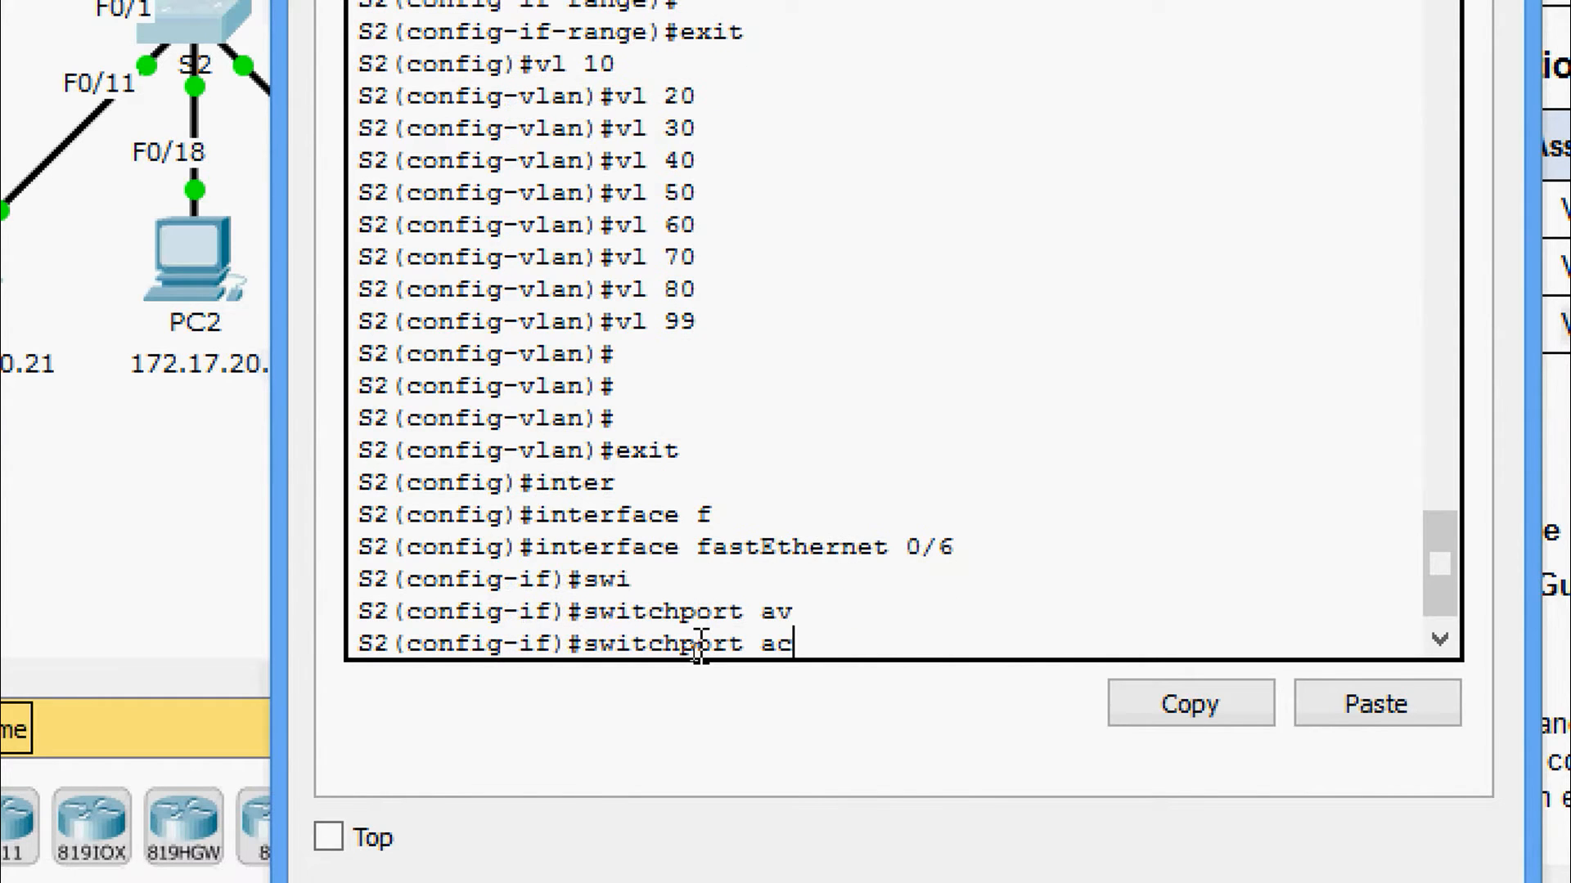
pyautogui.press('Tab')
pyautogui.write('vl')
pyautogui.press('Tab')
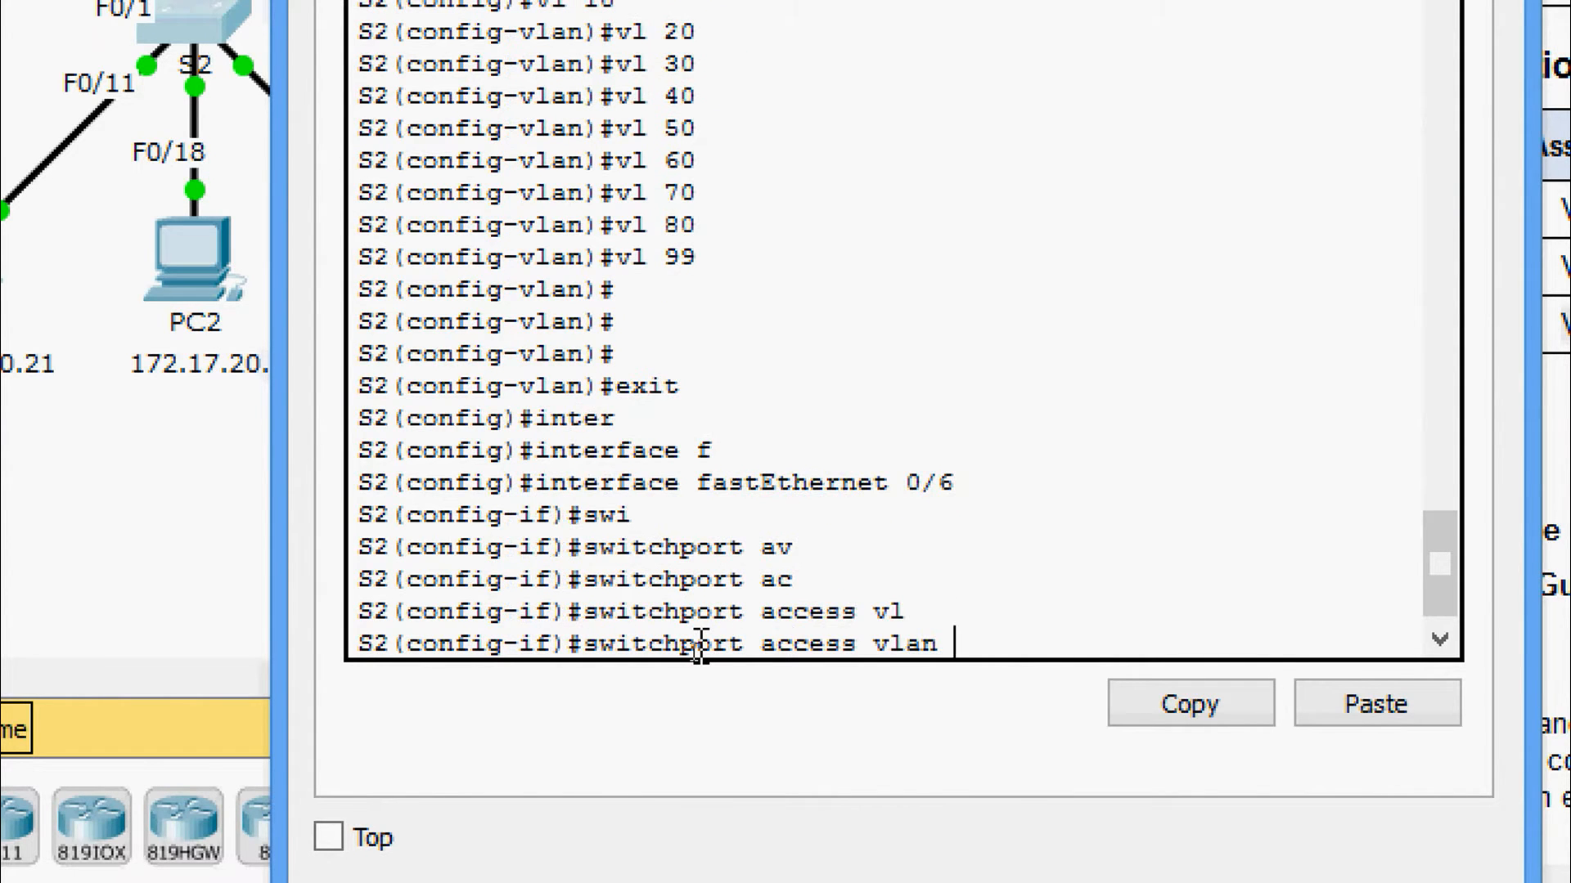
pyautogui.write('30')
pyautogui.press('Return')
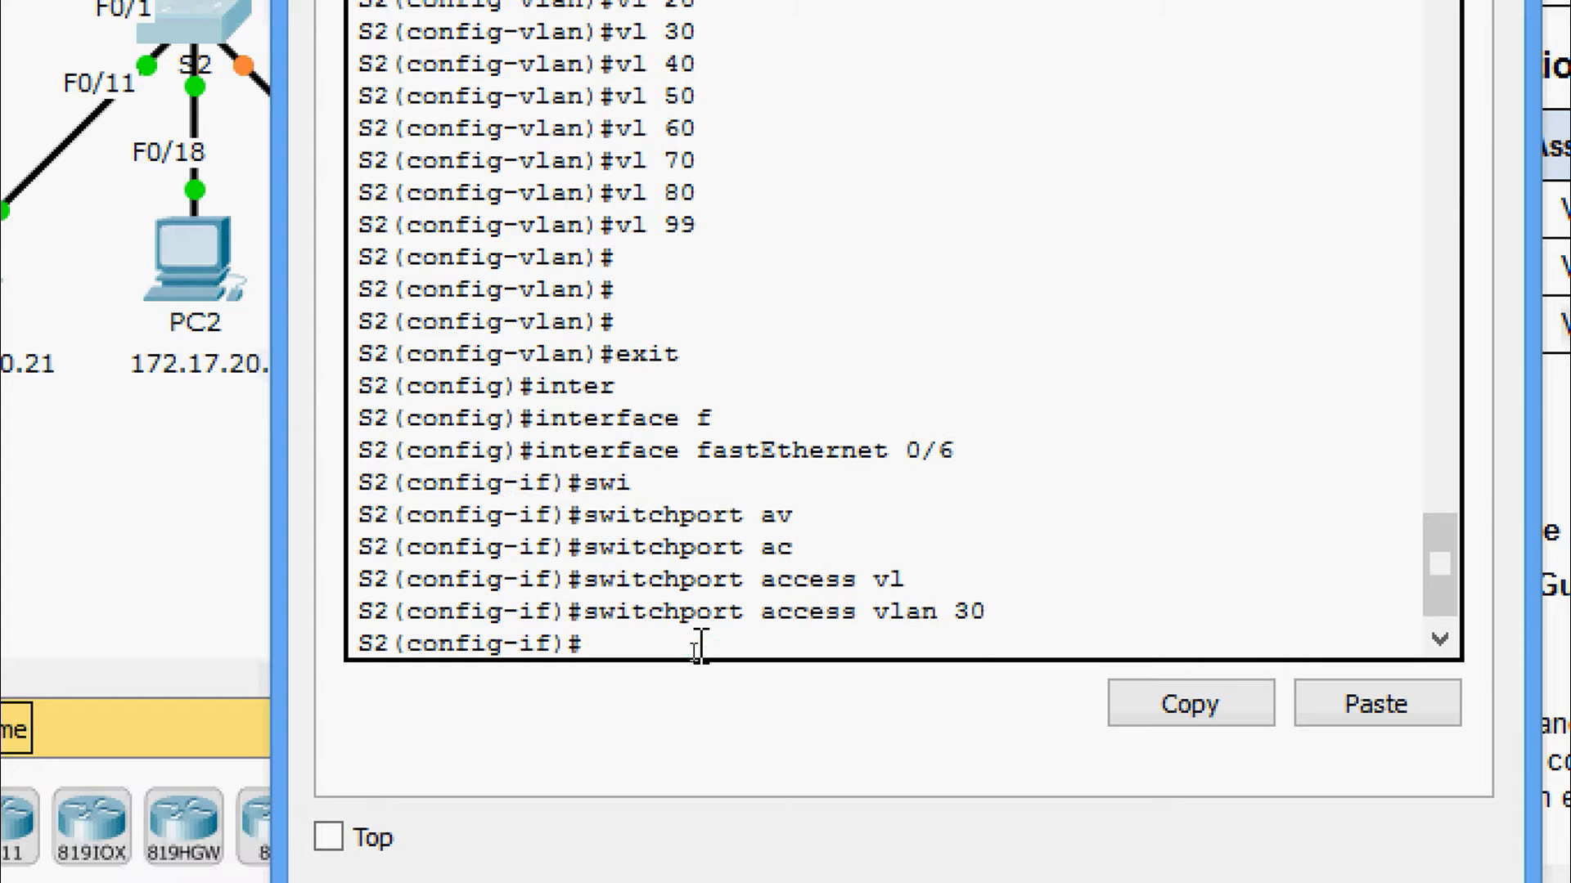
# Assign interface FastEthernet 0/11 on switch S2 to access VLAN 10
pyautogui.write('inter f 0/')
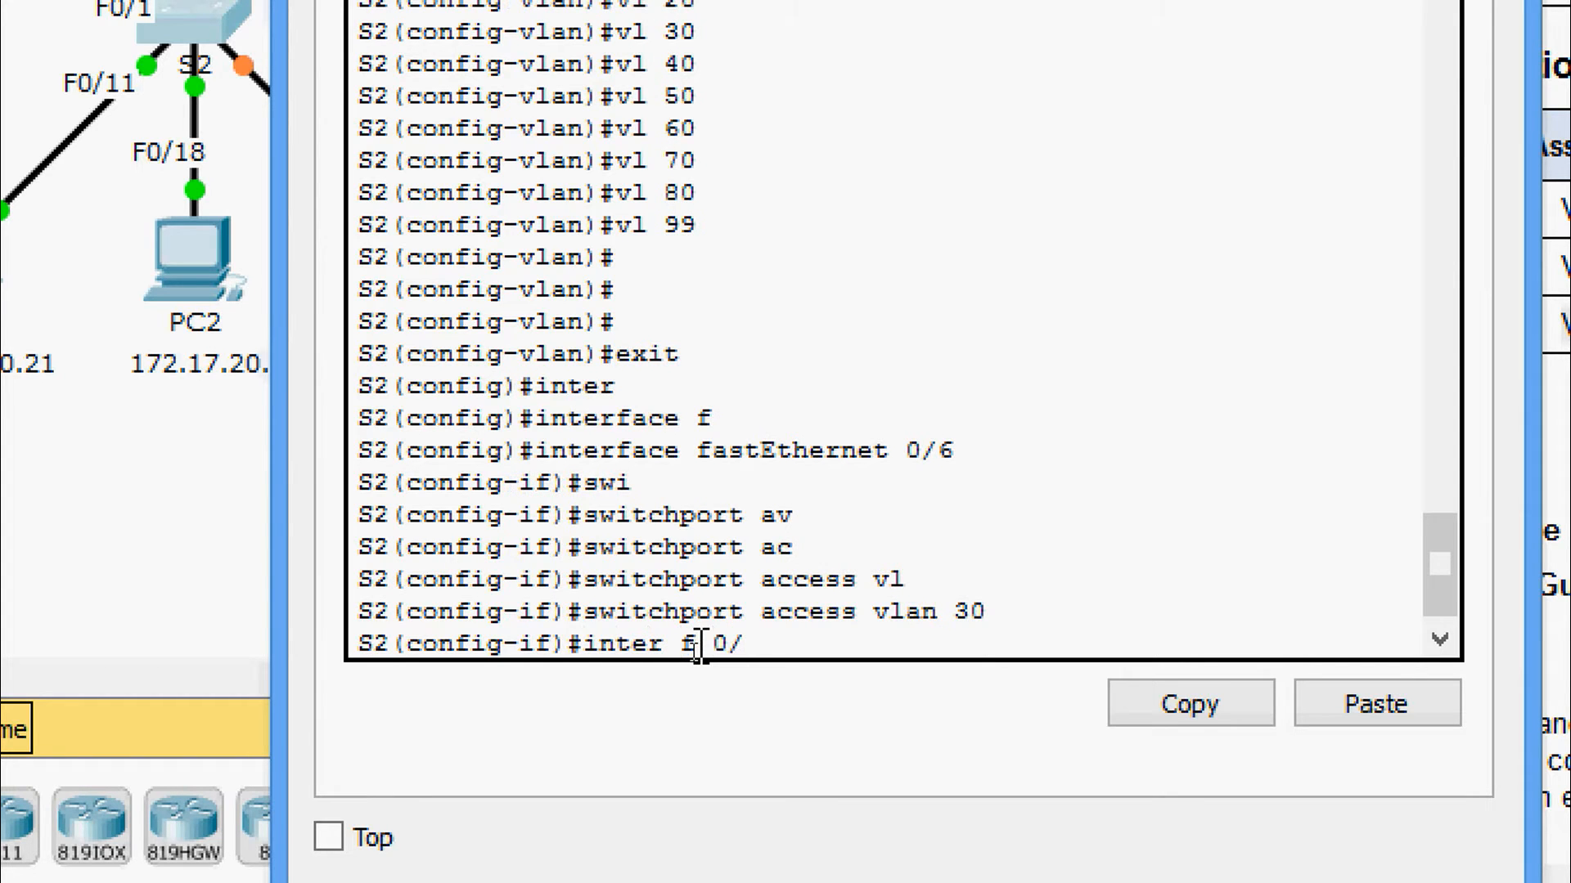
pyautogui.write('11')
pyautogui.press('Return')
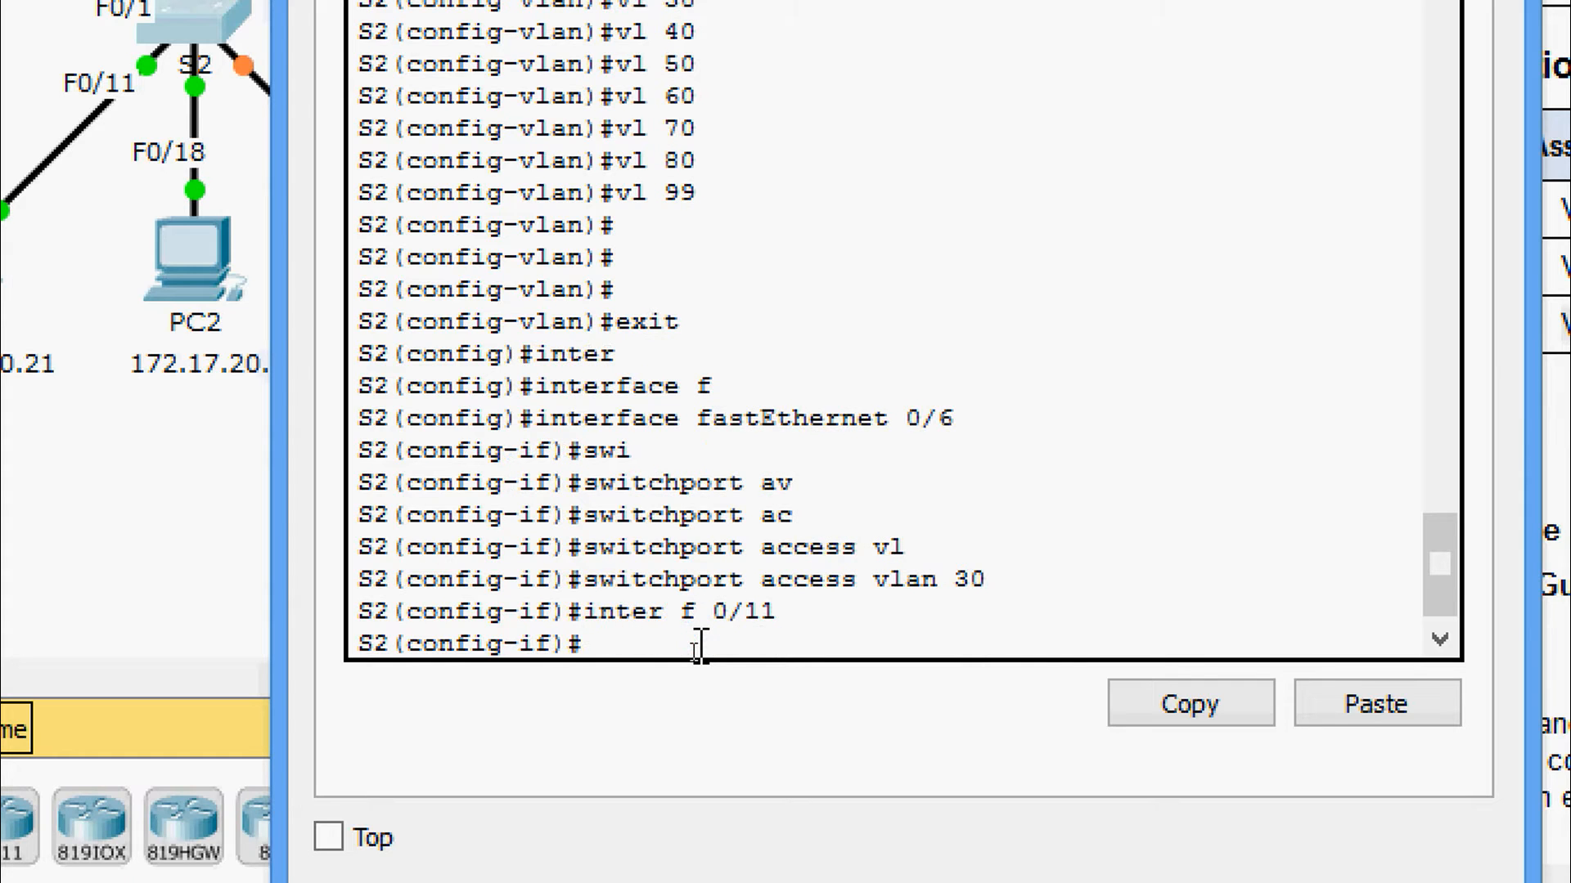
pyautogui.write('i')
pyautogui.press('Tab')
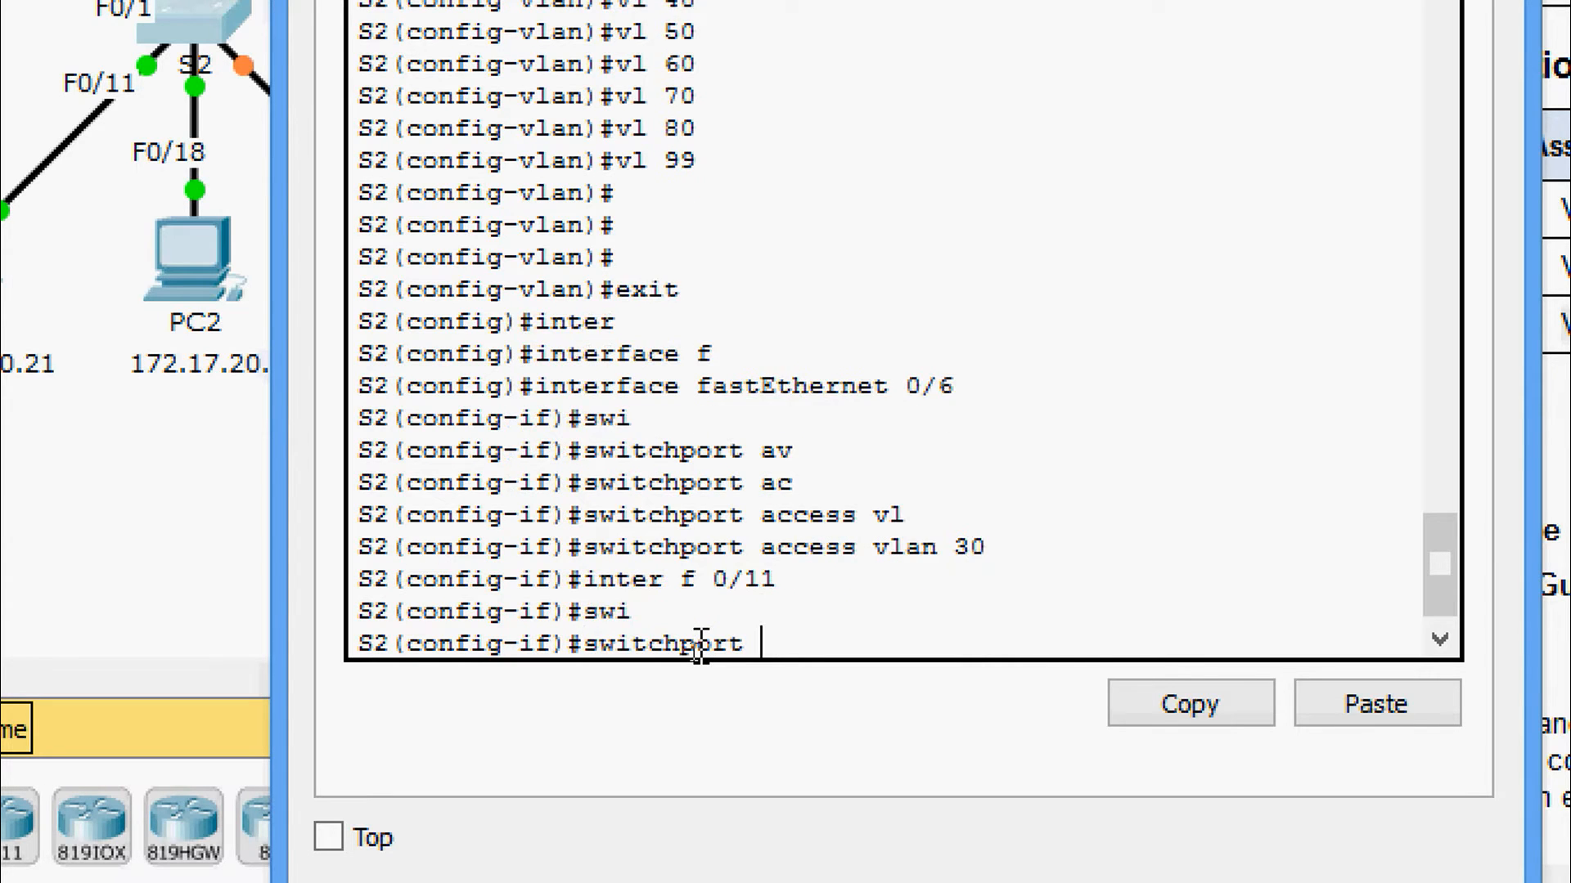
pyautogui.write('ac')
pyautogui.press('Tab')
pyautogui.write('v')
pyautogui.press('Tab')
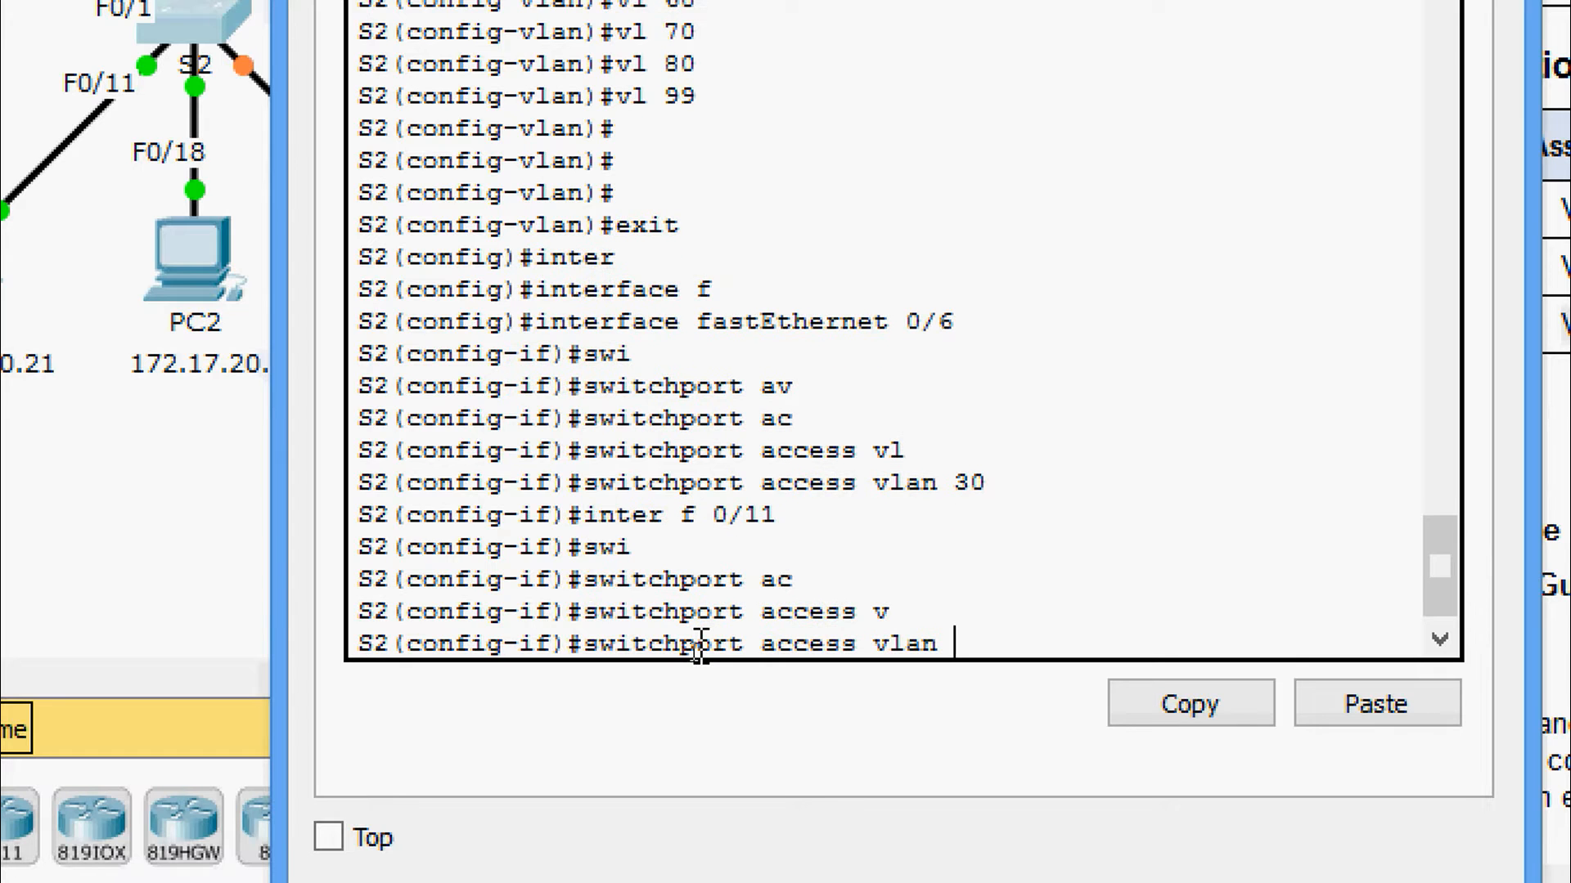
pyautogui.write('10')
pyautogui.press('Return')
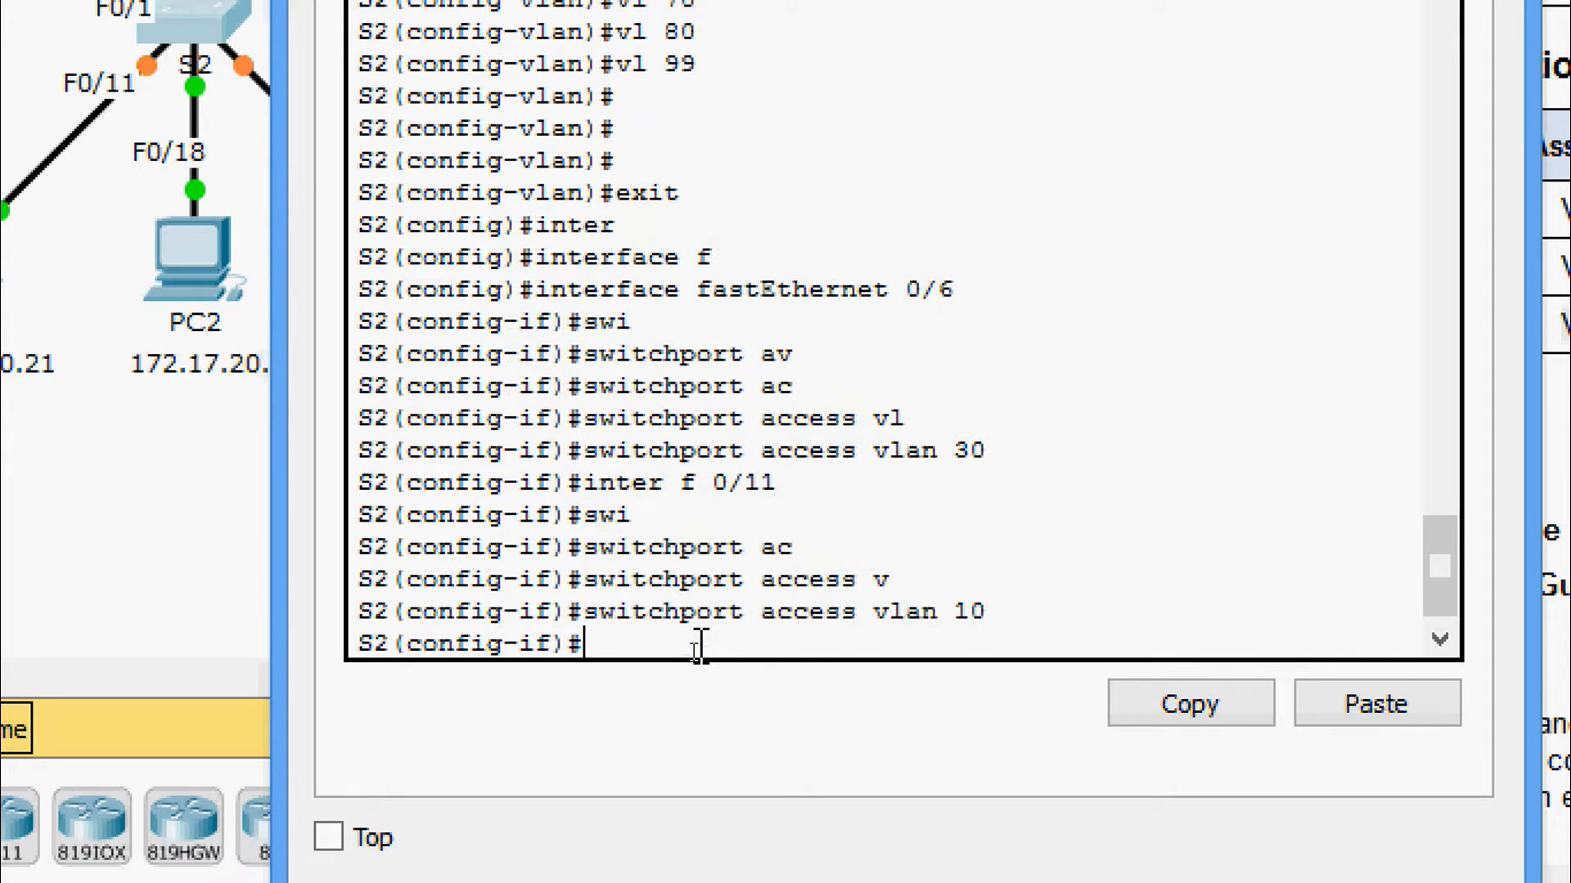
# Assign interface FastEthernet 0/18 on switch S2 to access VLAN 20
pyautogui.write('inter')
pyautogui.press('Tab')
pyautogui.write('f')
pyautogui.press('BackSpace')
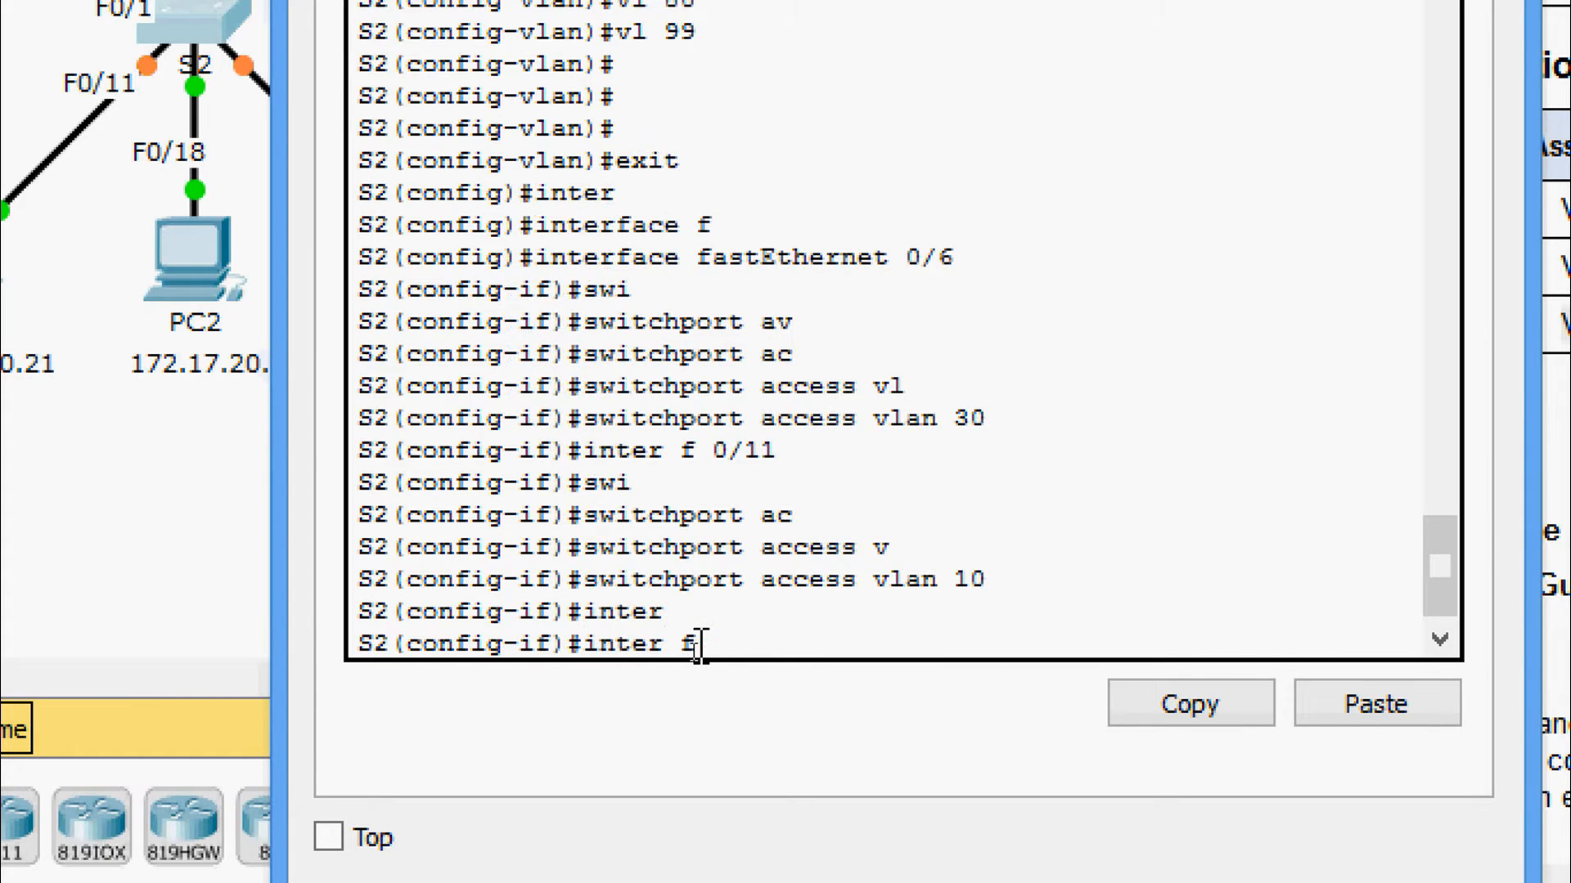
pyautogui.write('f 0/18')
pyautogui.press('Return')
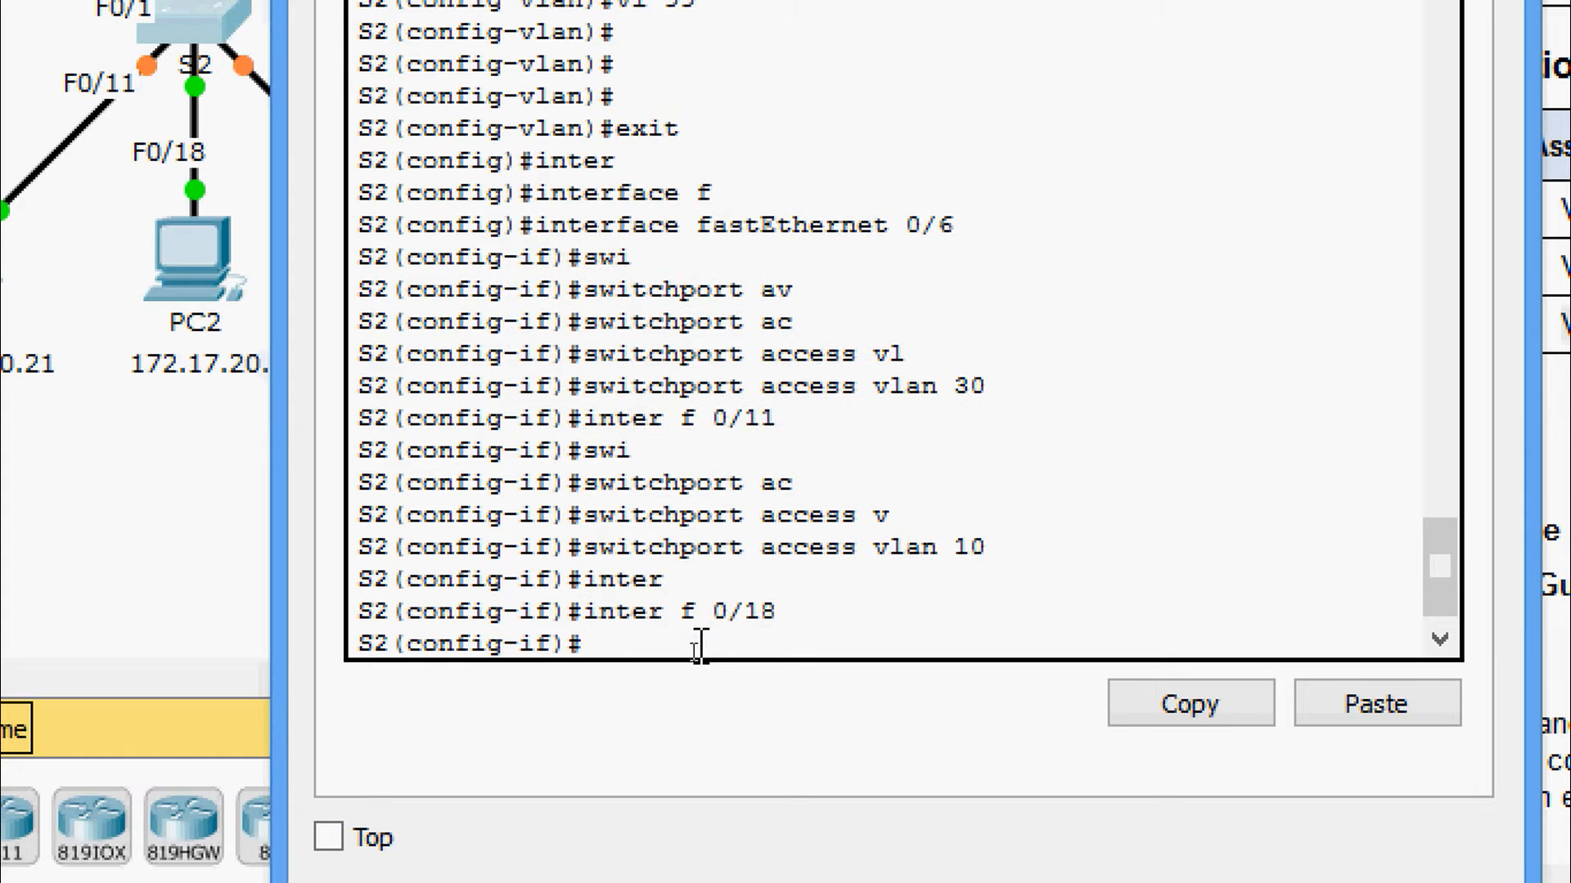
pyautogui.write('swi')
pyautogui.press('Tab')
pyautogui.write('ac')
pyautogui.press('Tab')
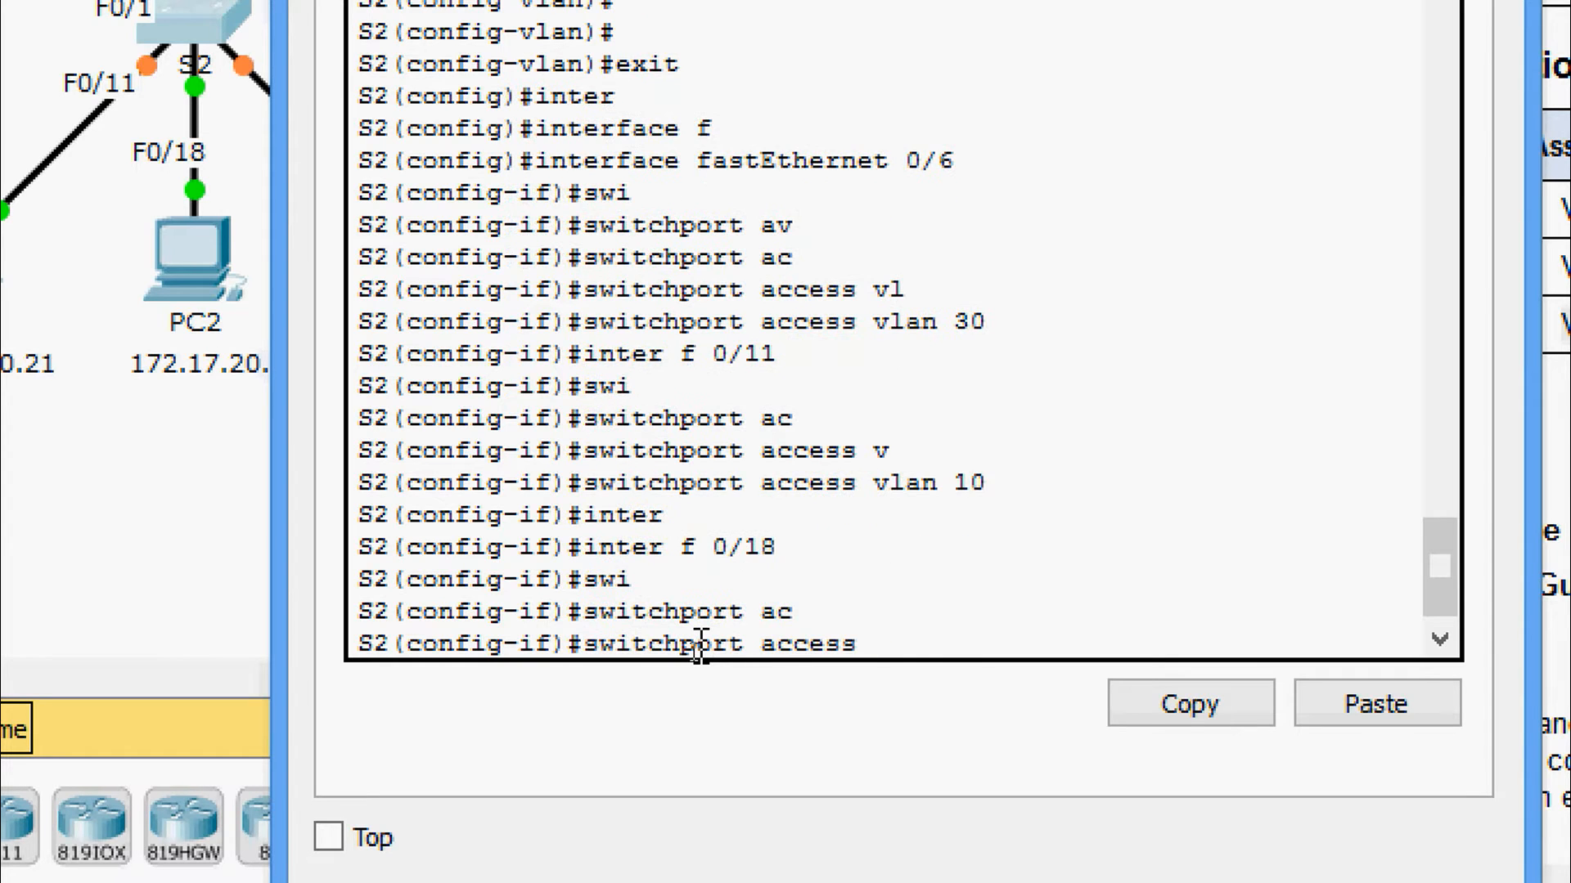
pyautogui.write('vl')
pyautogui.press('Tab')
pyautogui.write('20')
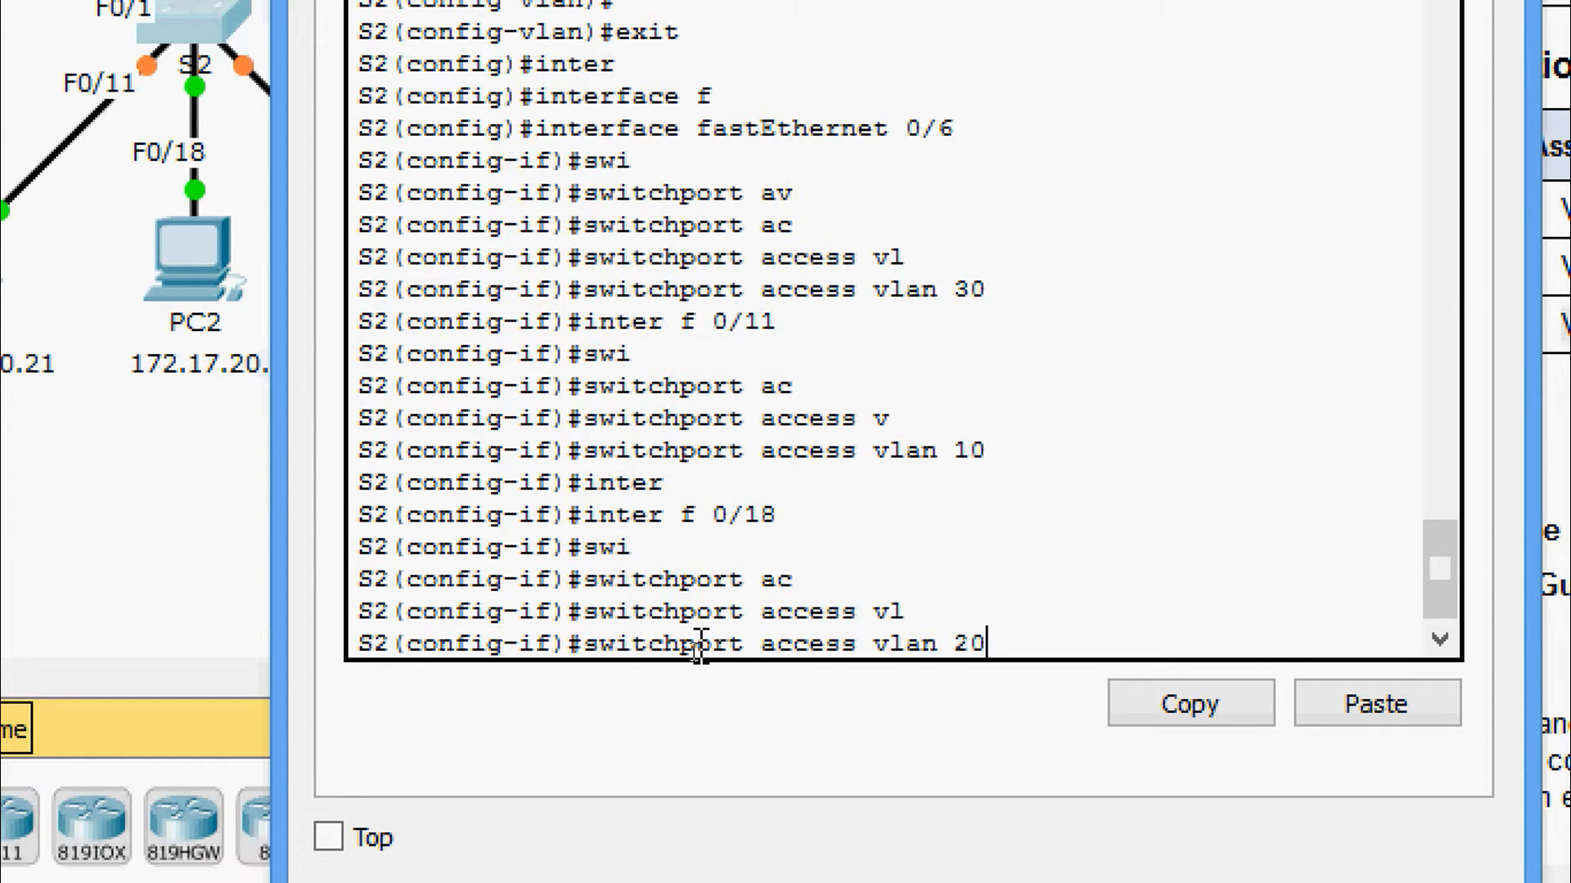
pyautogui.press('Return')
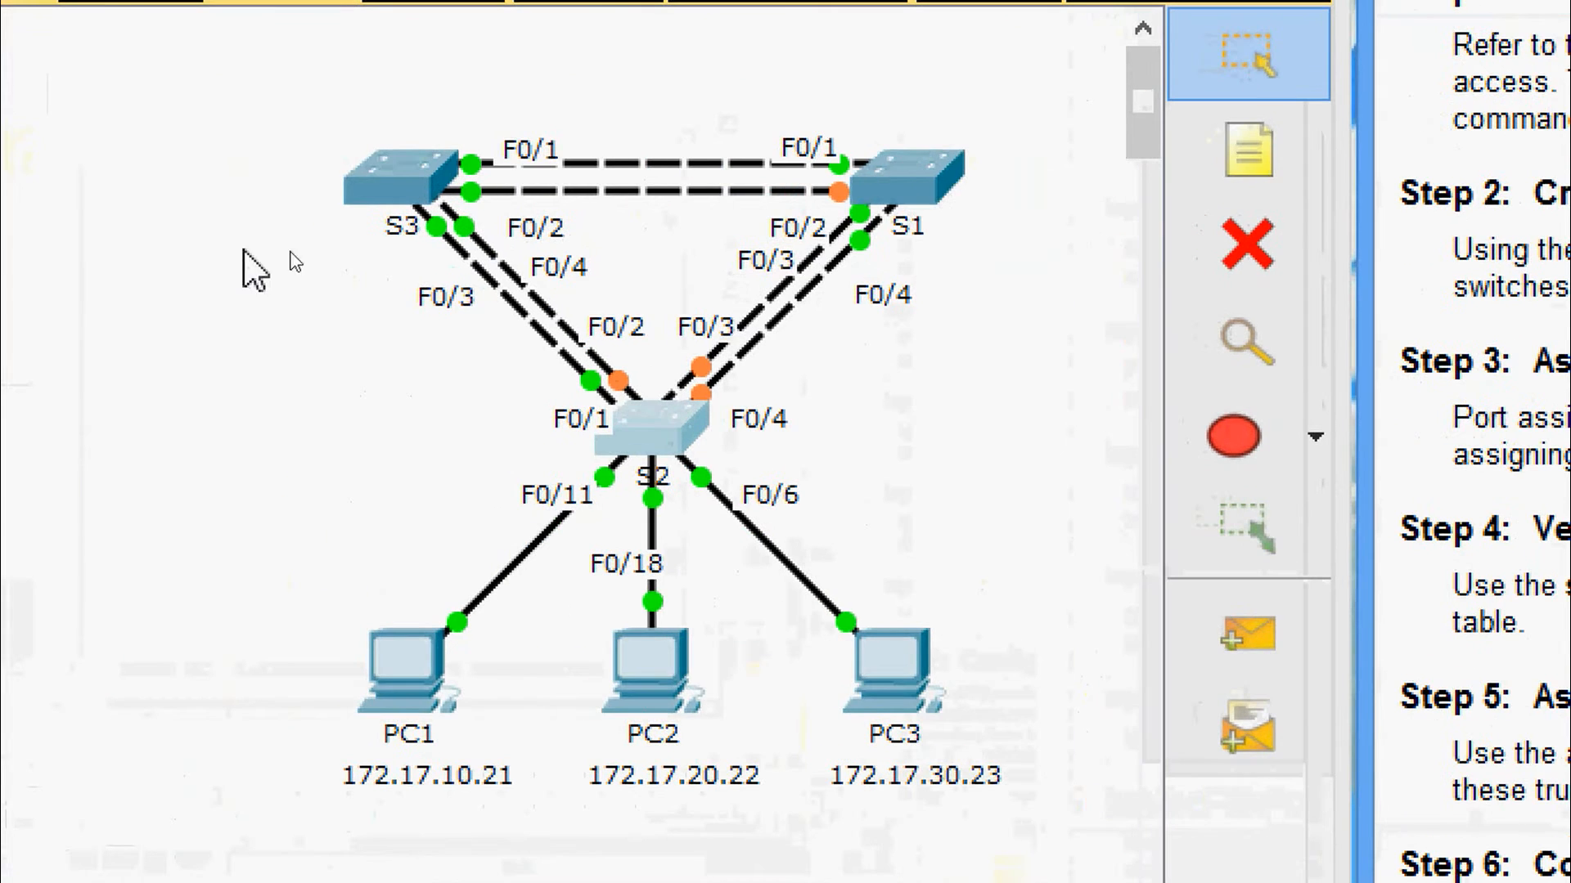
# Open the command line of switch S1
pyautogui.click(913, 185)
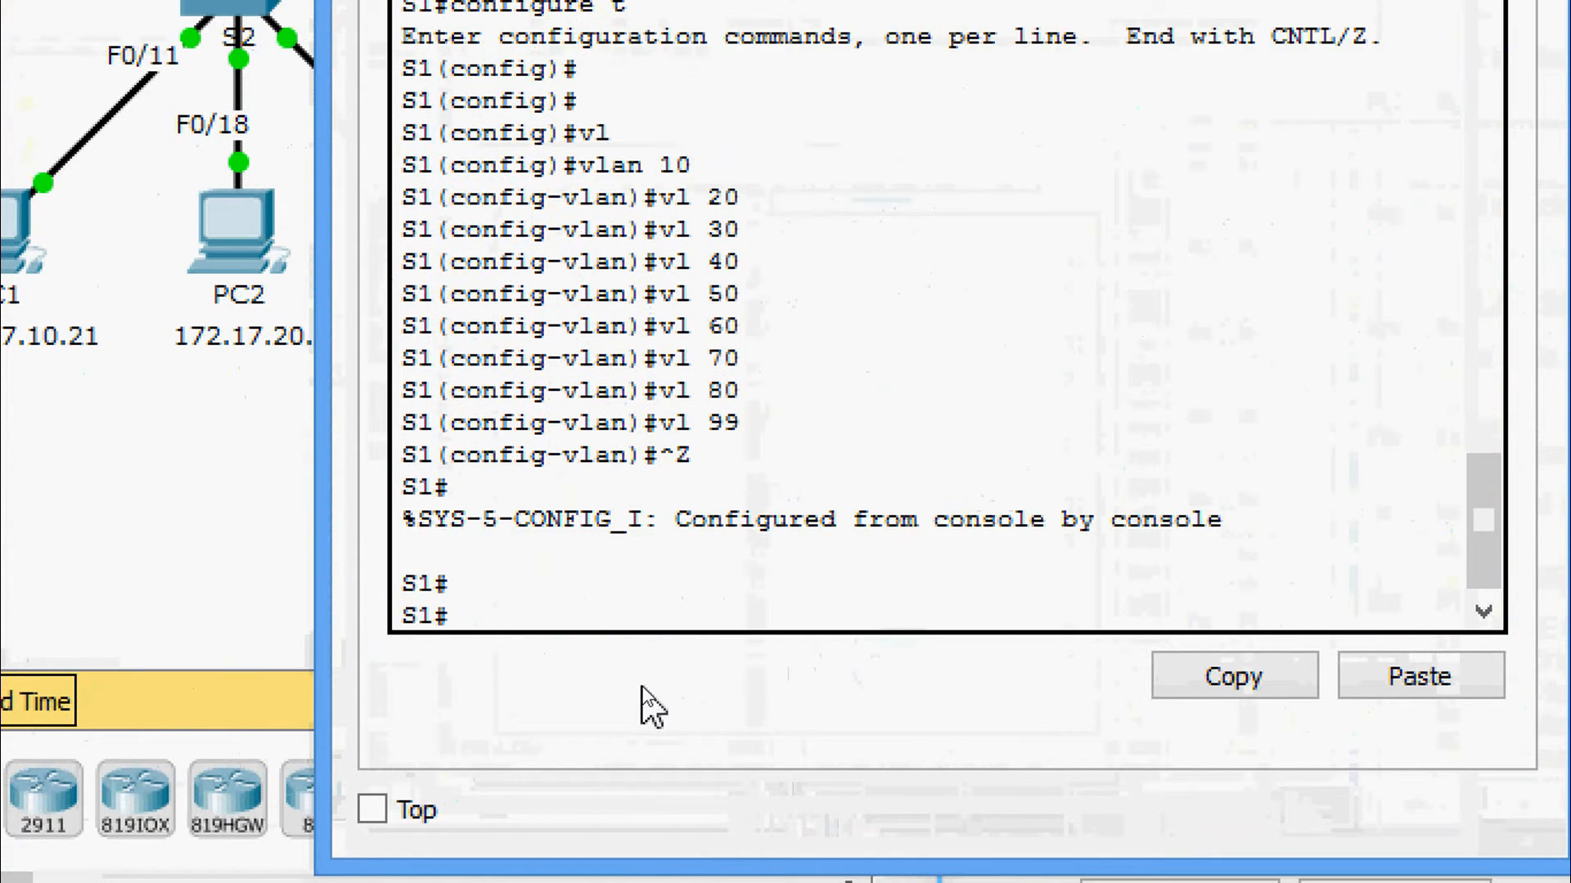
pyautogui.write('sh')
pyautogui.press('Tab')
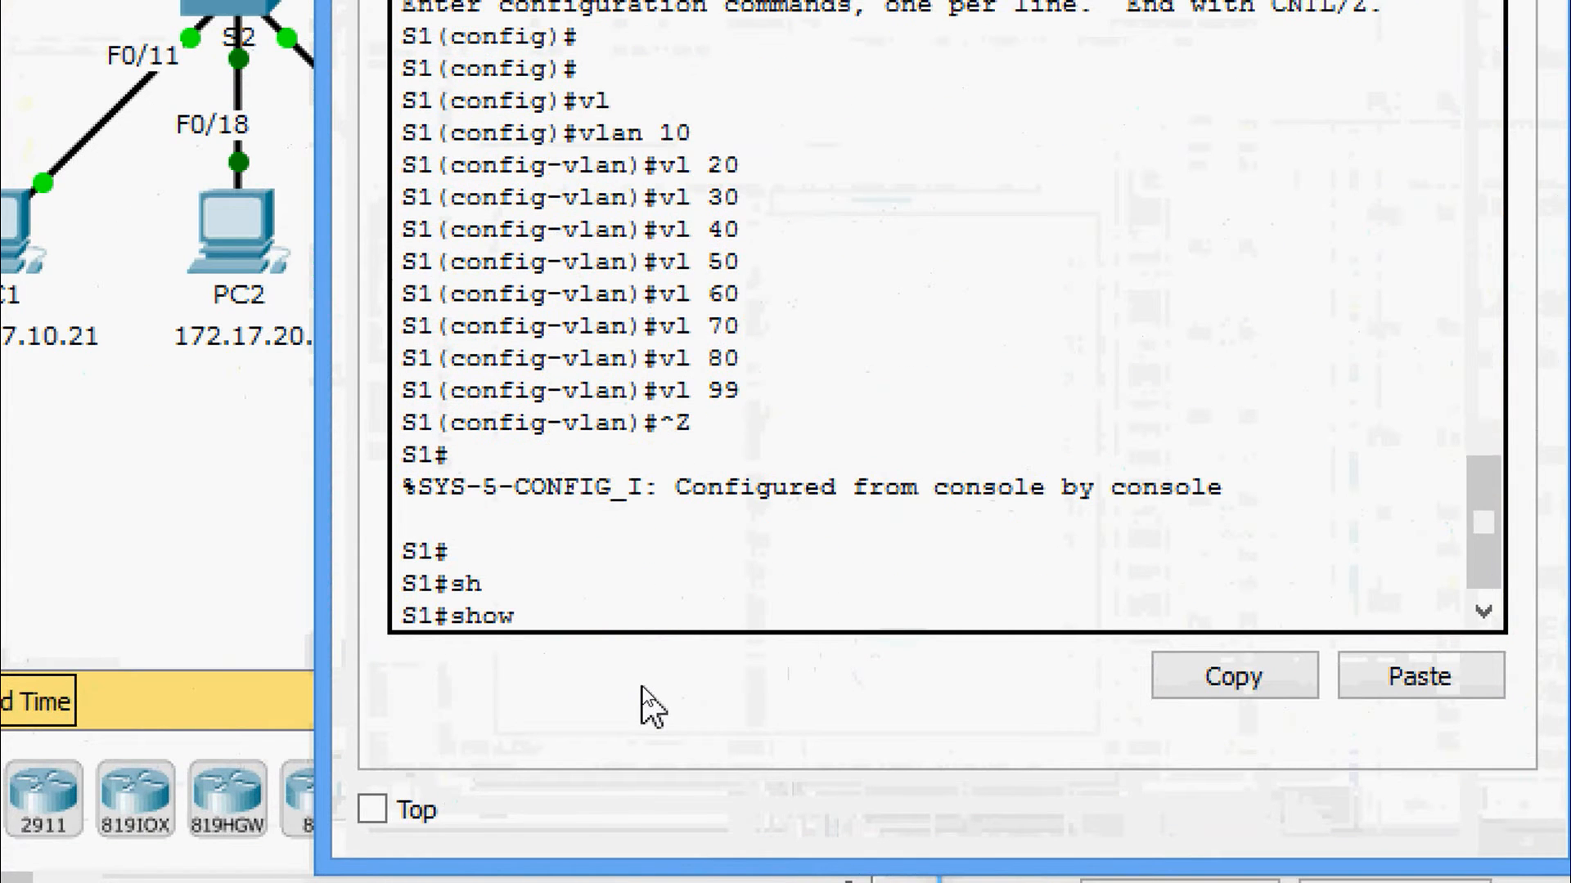
pyautogui.write('vl')
pyautogui.press('Tab')
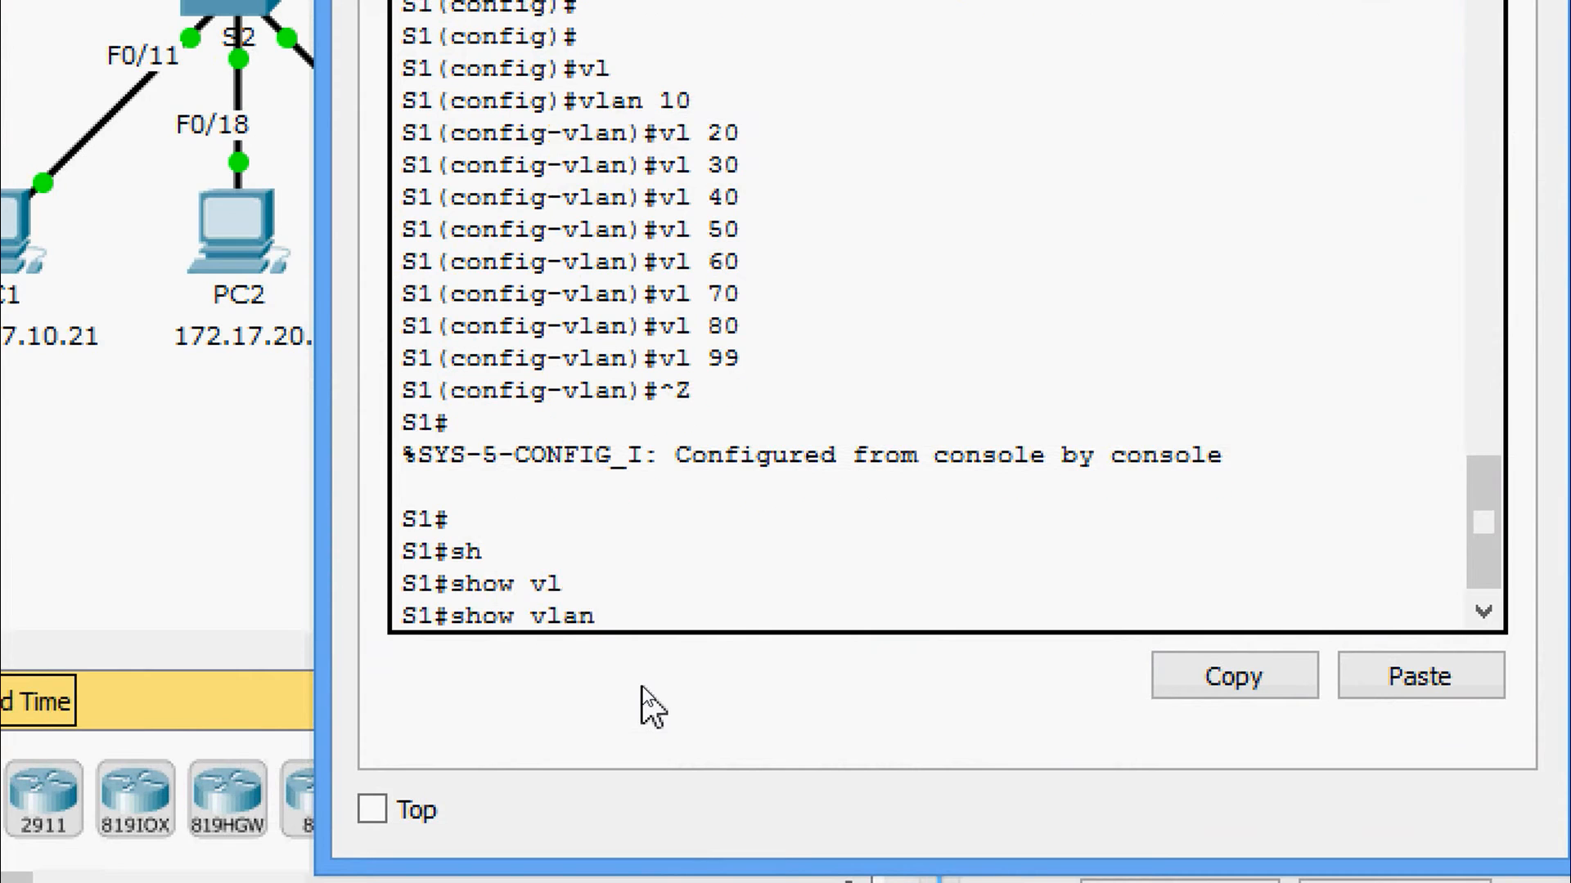
pyautogui.press('BackSpace')
pyautogui.press('BackSpace')
pyautogui.press('BackSpace')
pyautogui.press('BackSpace')
pyautogui.press('BackSpace')
pyautogui.press('BackSpace')
pyautogui.press('BackSpace')
pyautogui.press('BackSpace')
pyautogui.press('BackSpace')
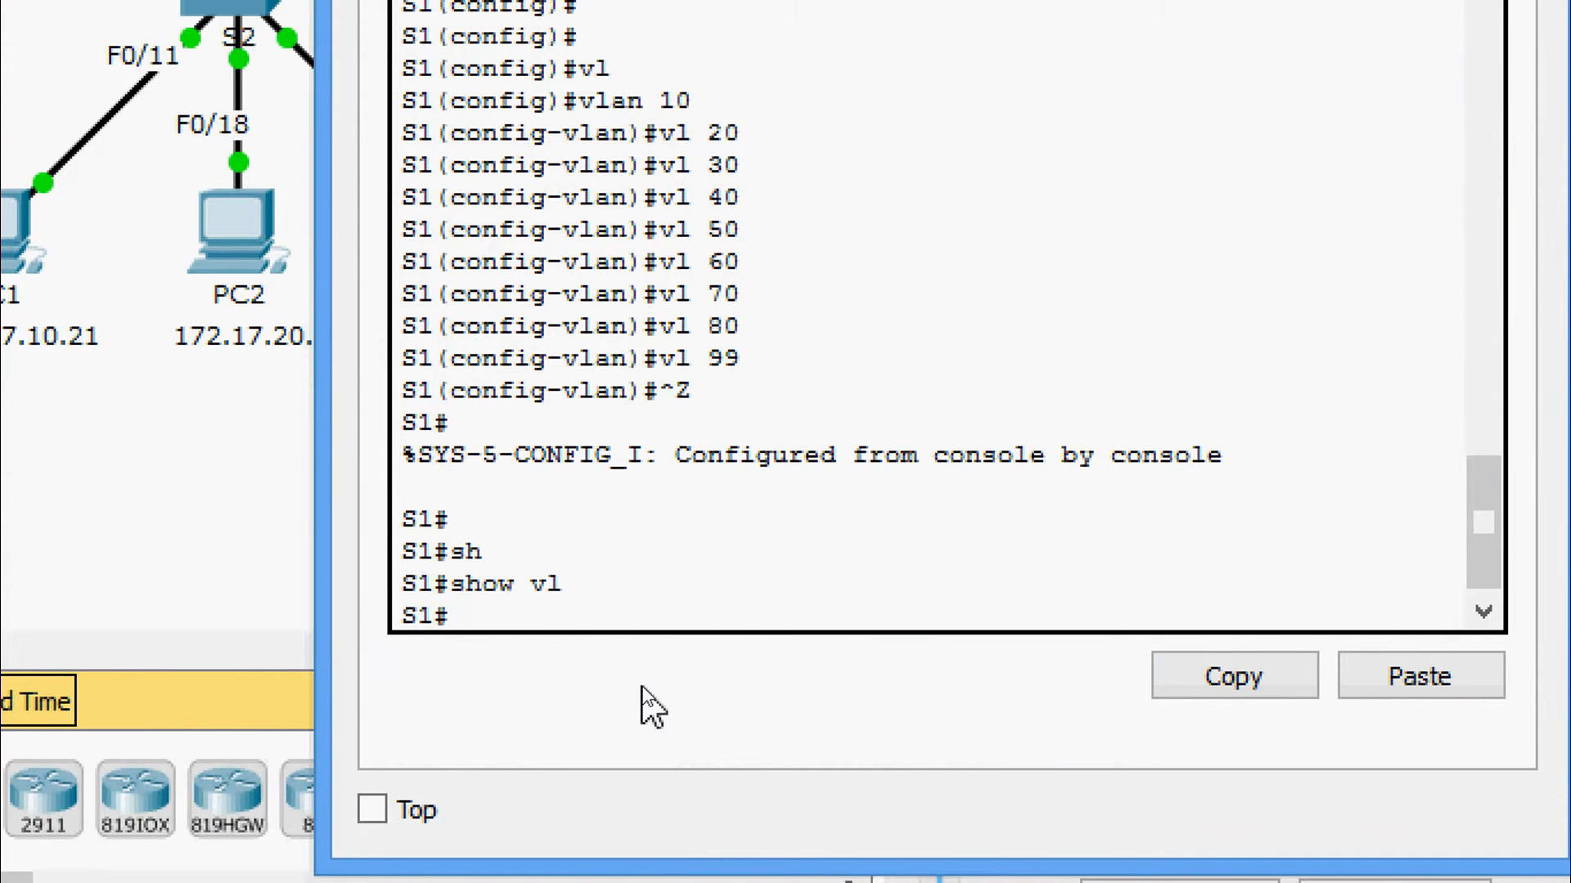
# Save switch S1's running configuration to startup-config, accepting the default destination filename
pyautogui.write('cop')
pyautogui.press('Tab')
pyautogui.write('r')
pyautogui.press('Tab')
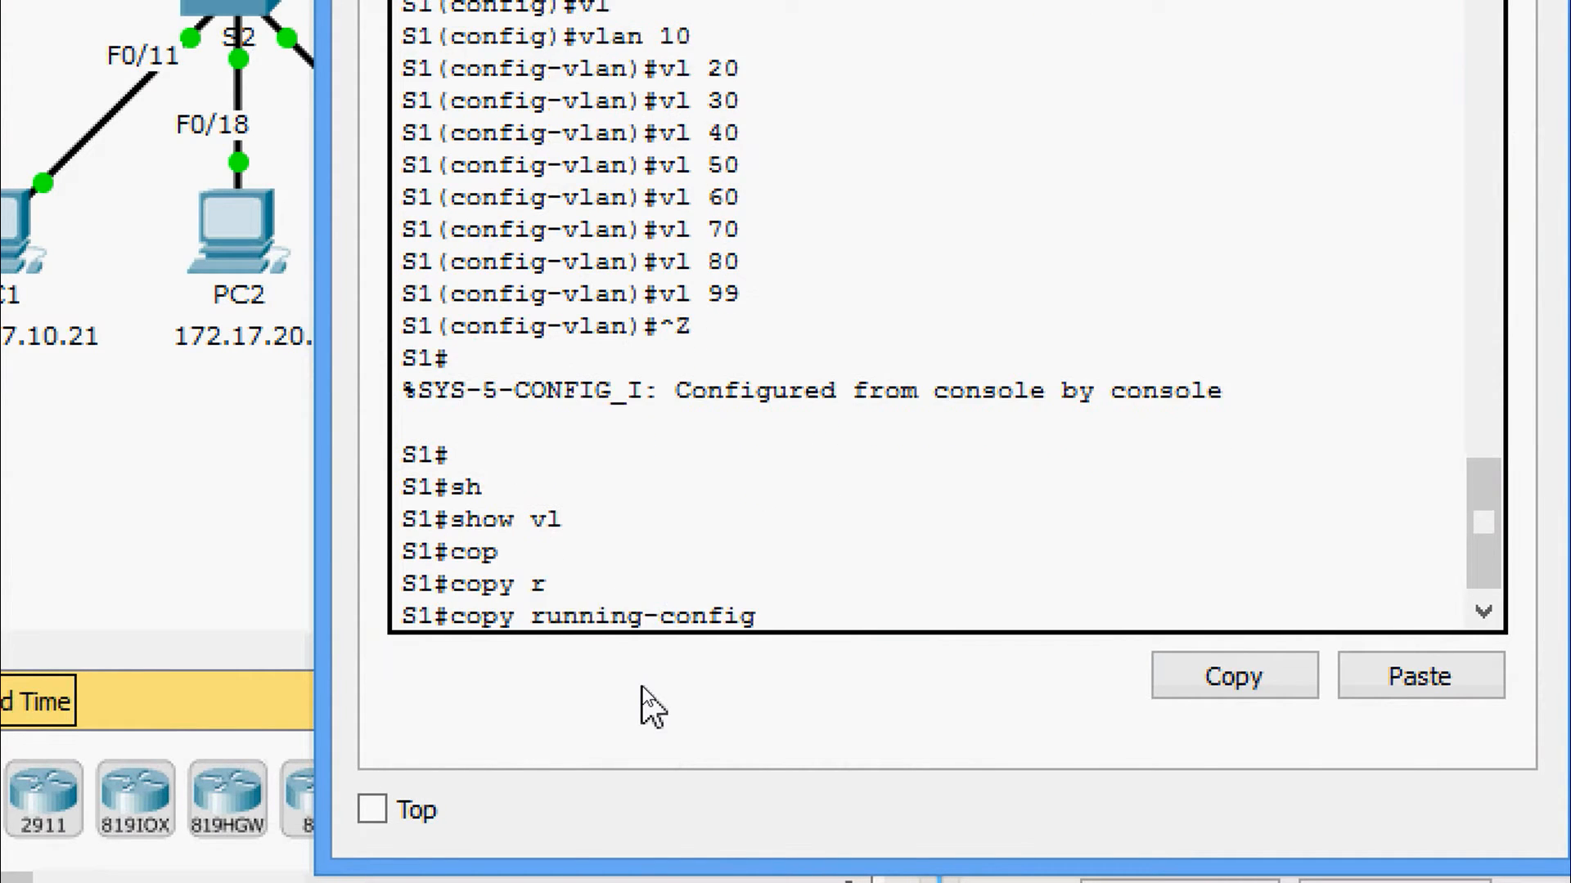
pyautogui.write('sgt')
pyautogui.press('Tab')
pyautogui.press('BackSpace')
pyautogui.write('t')
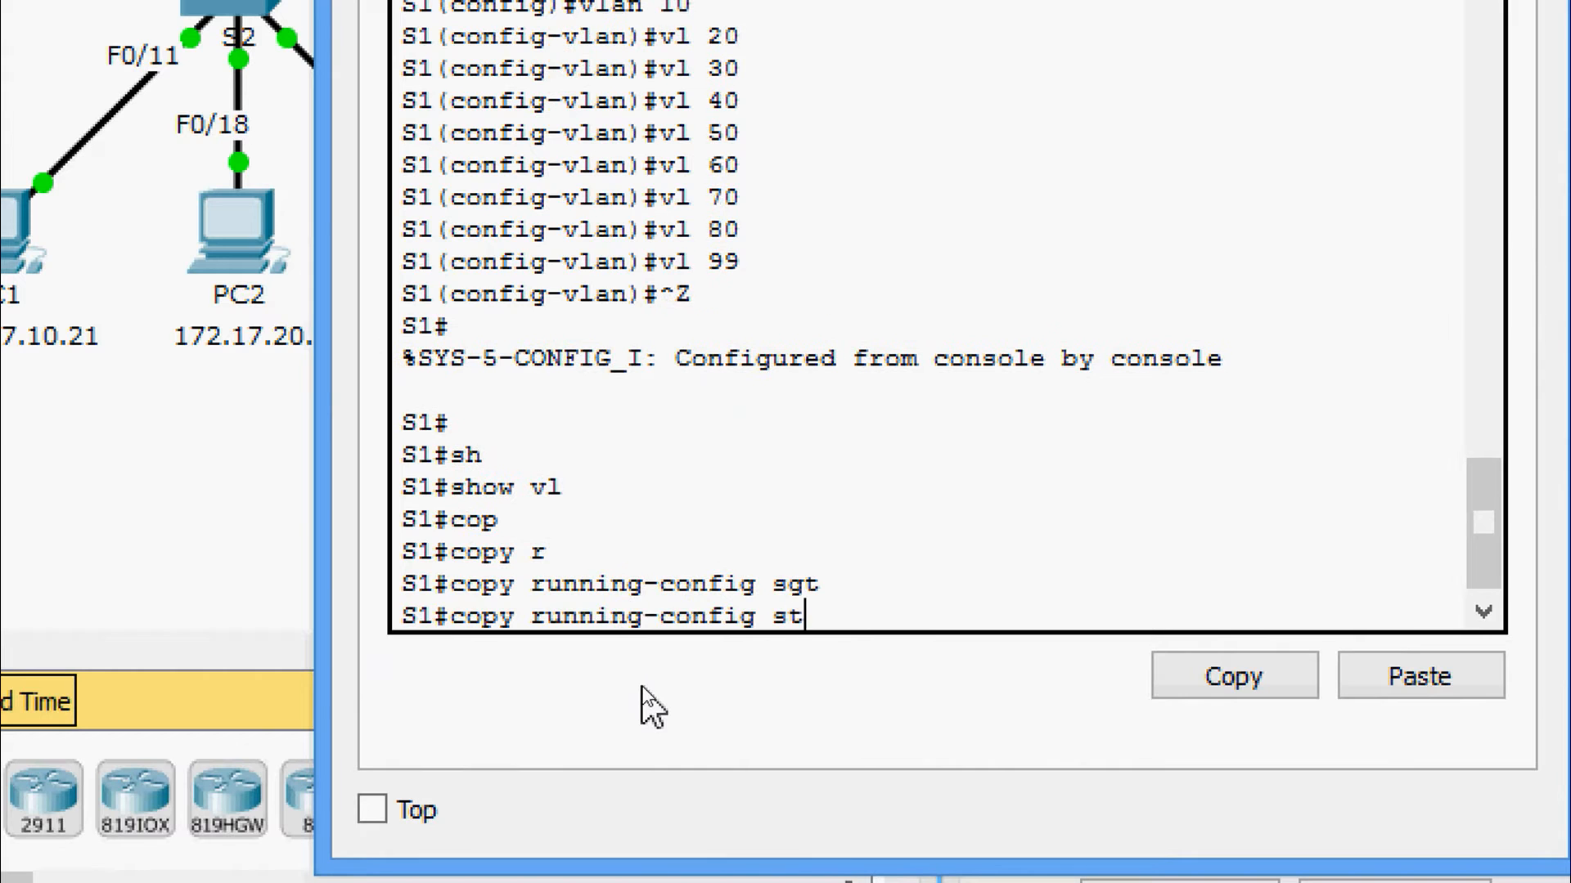
pyautogui.press('Tab')
pyautogui.press('Return')
pyautogui.press('Return')
pyautogui.press('Return')
# Display the brief VLAN table on switch S1 and check that VLANs 10 to 80 and 99 are registered
pyautogui.write('sh')
pyautogui.press('Tab')
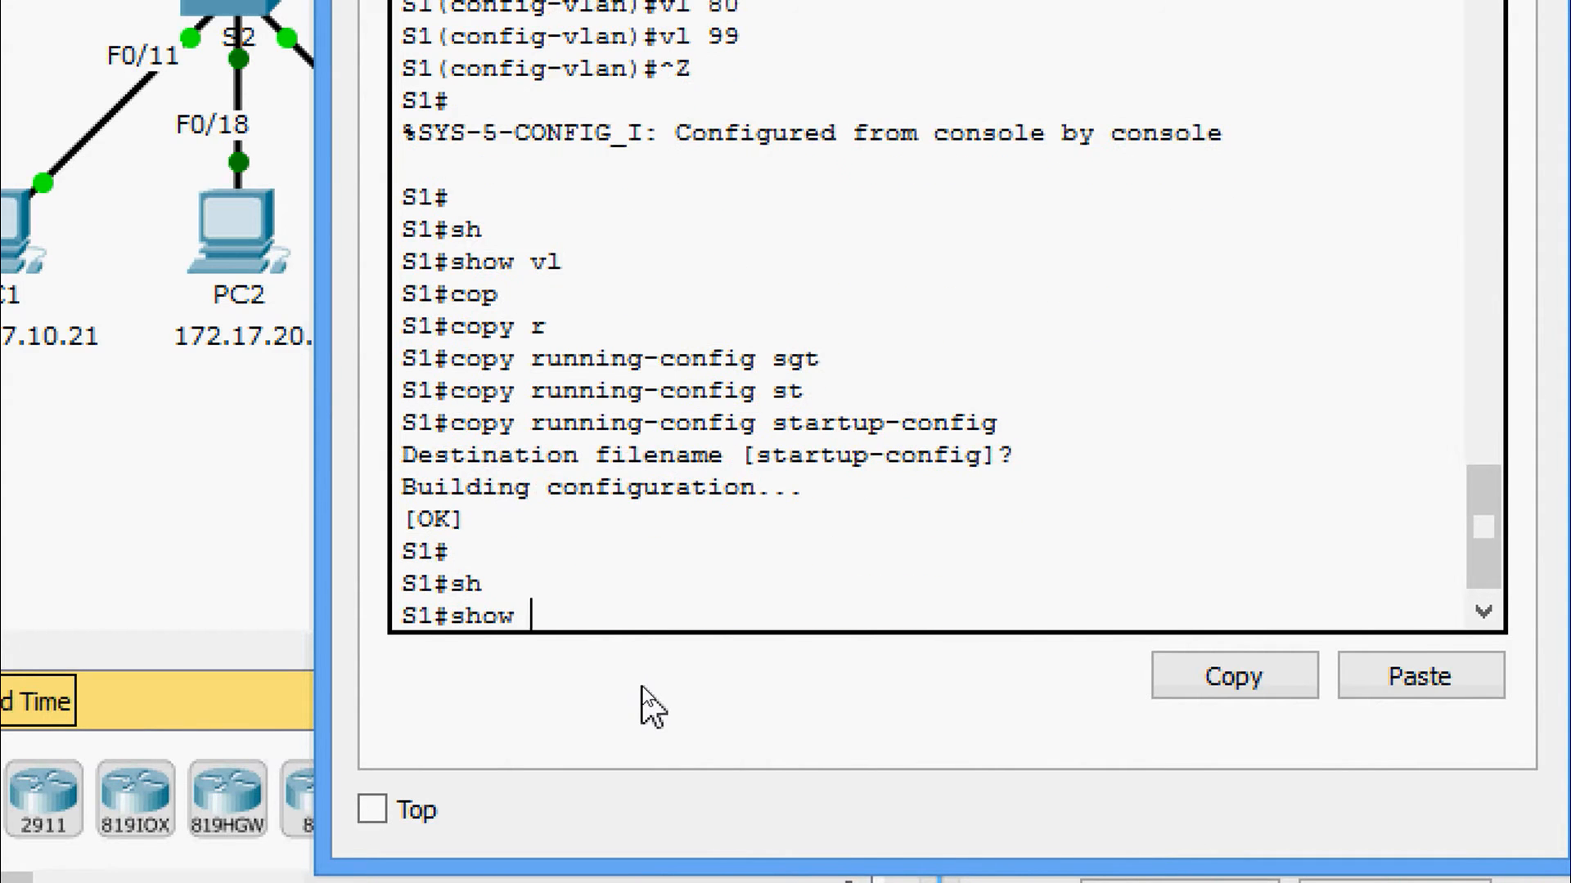
pyautogui.write('vl')
pyautogui.press('Tab')
pyautogui.write('b')
pyautogui.press('Tab')
pyautogui.press('Return')
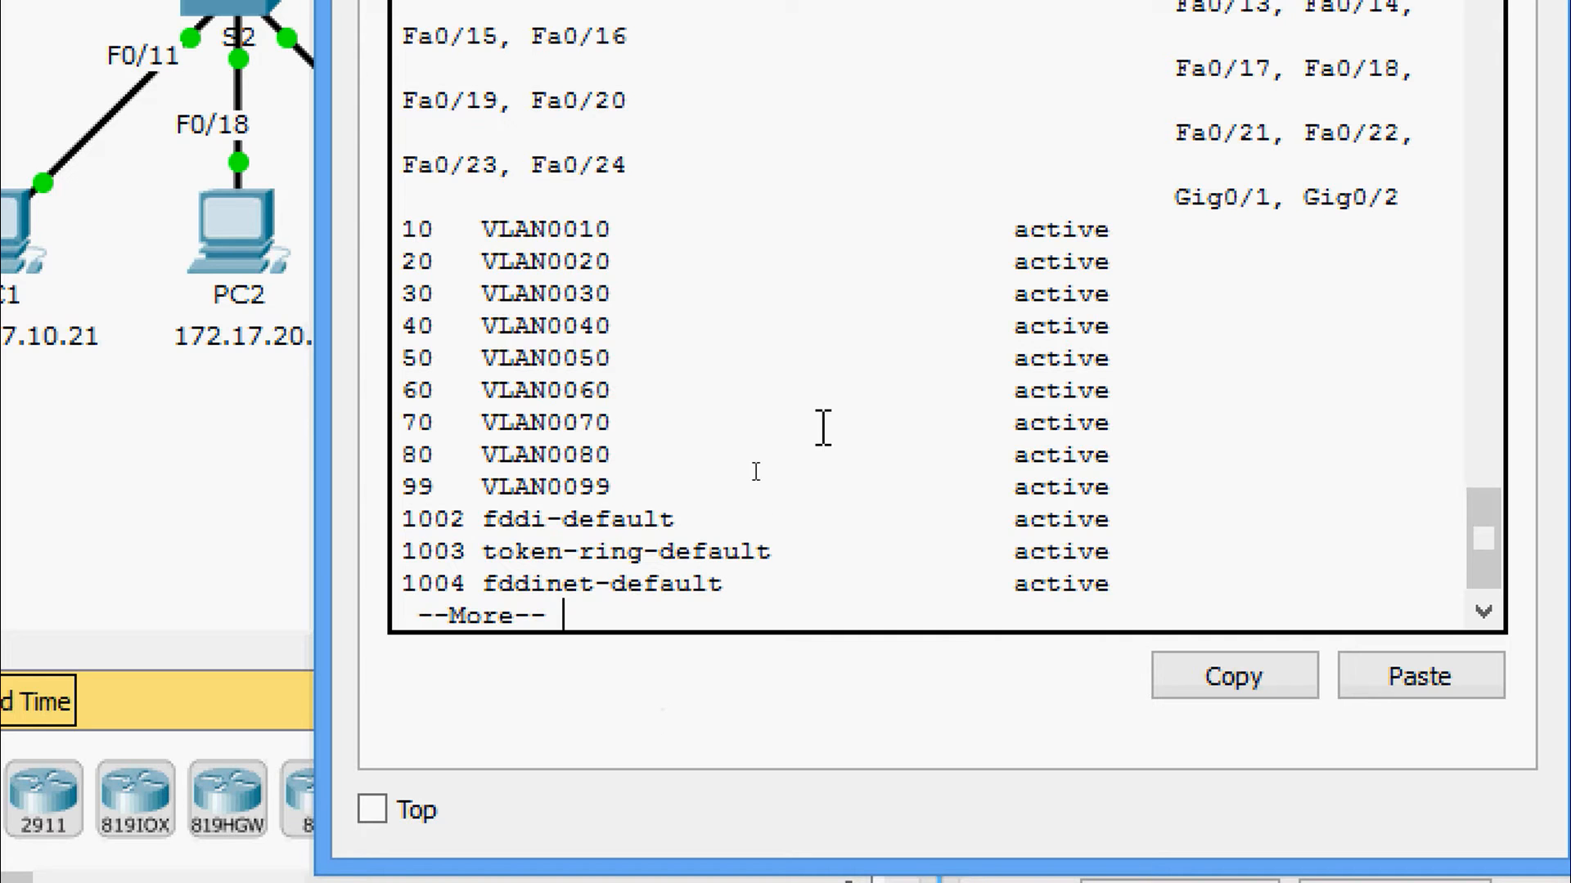
pyautogui.press('Return')
pyautogui.press('Return')
pyautogui.press('Return')
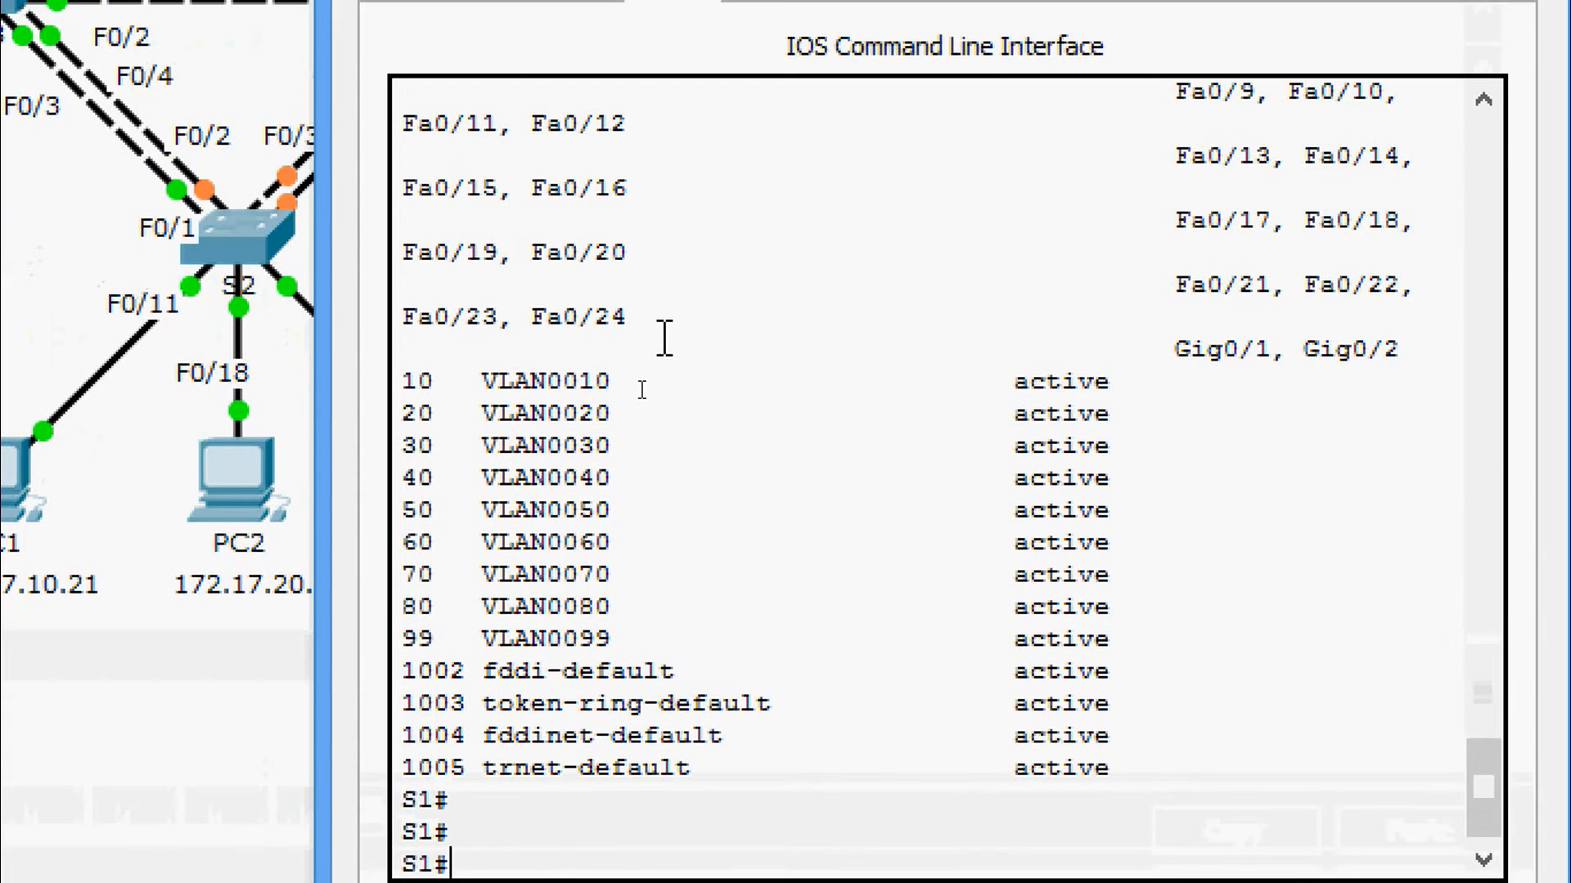
pyautogui.moveTo(405, 380); pyautogui.dragTo(1191, 637)
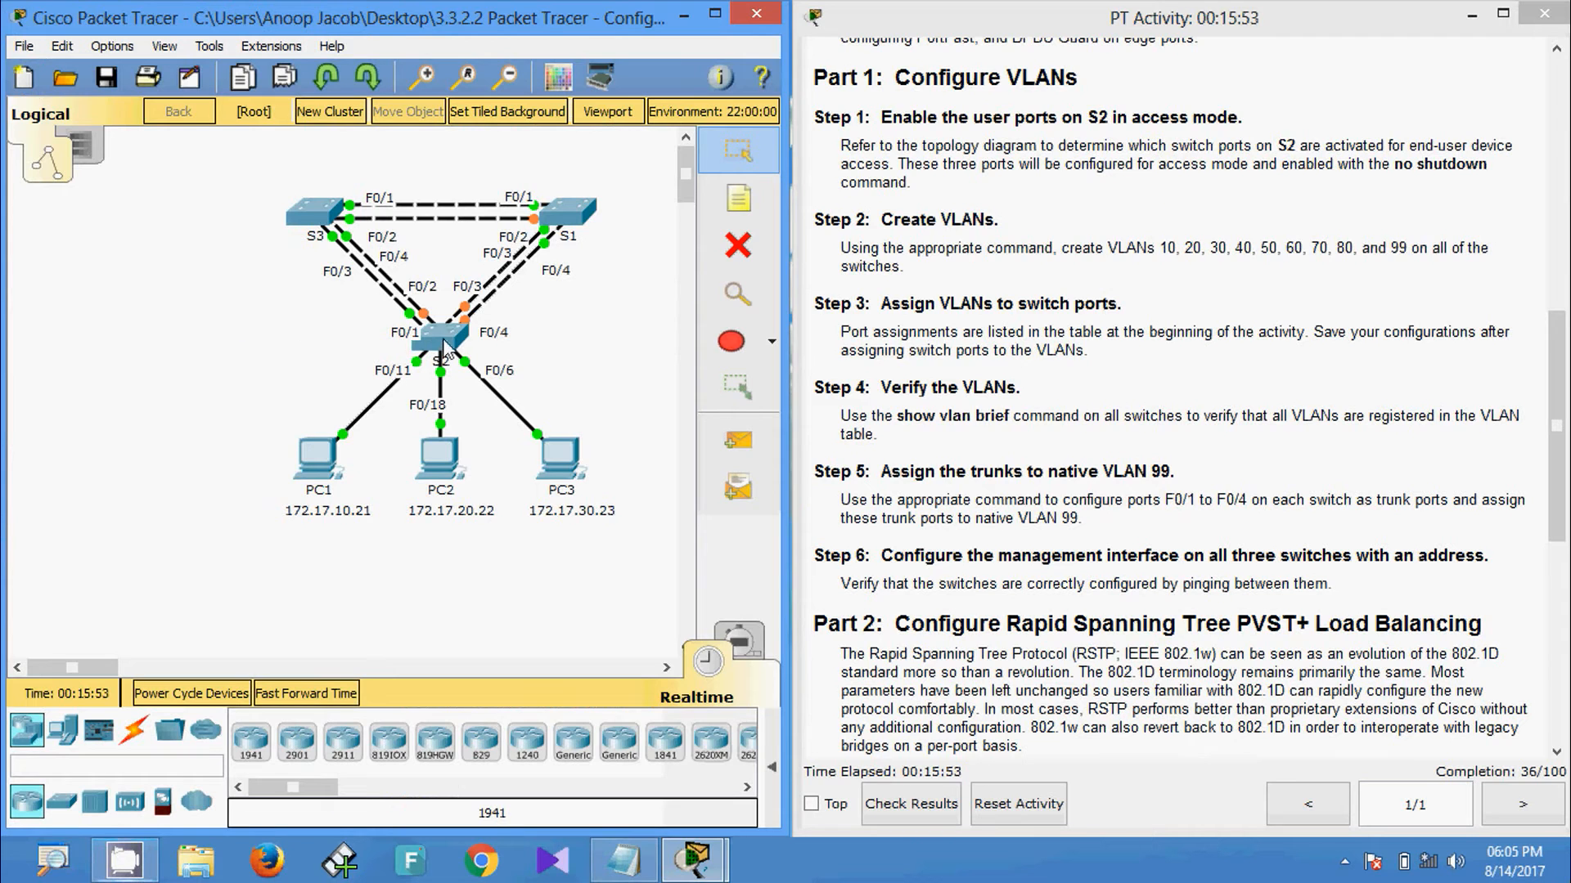
# Return switch S2 to privileged EXEC mode and save its running configuration to startup-config
pyautogui.click(442, 337)
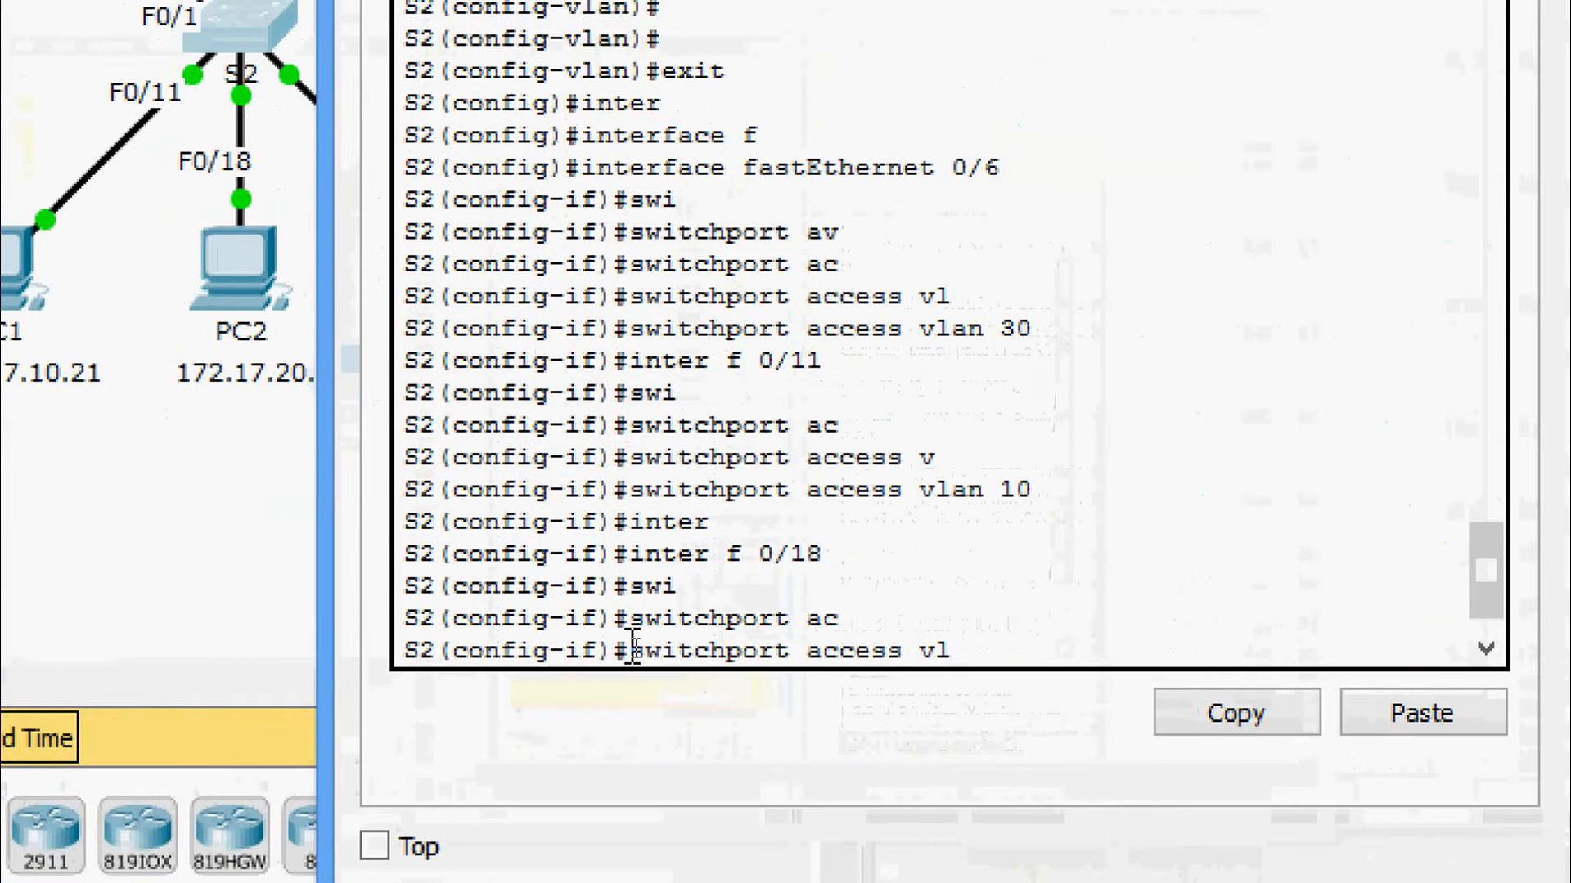
pyautogui.click(632, 647)
pyautogui.press('Return')
pyautogui.press('Return')
pyautogui.write('cop')
pyautogui.press('Tab')
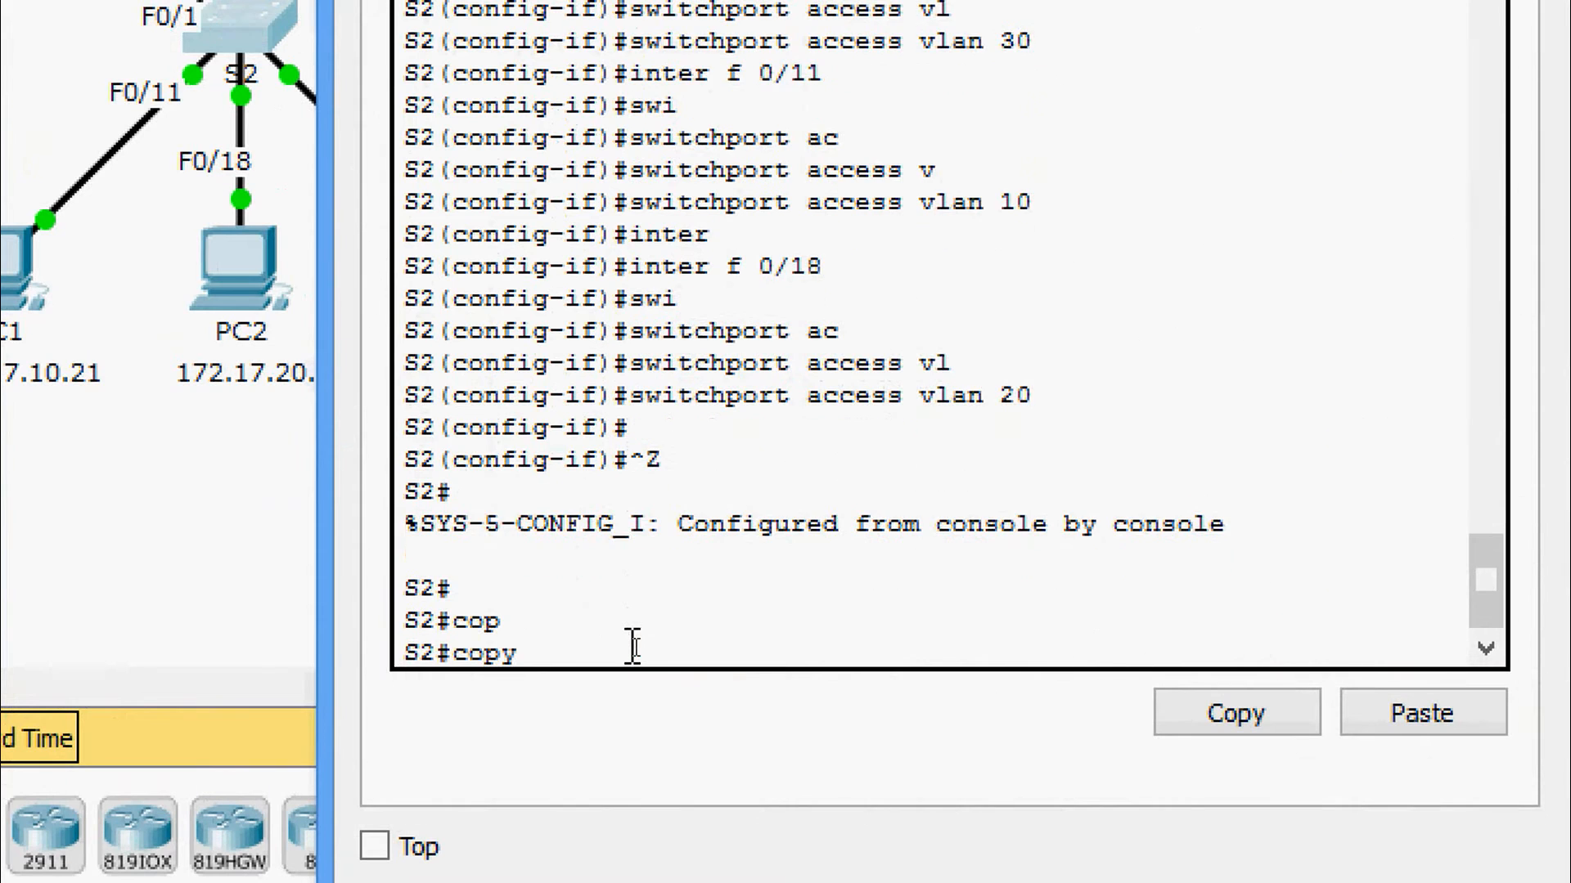
pyautogui.write('r')
pyautogui.press('Tab')
pyautogui.write('st')
pyautogui.press('Tab')
pyautogui.press('Return')
pyautogui.press('Return')
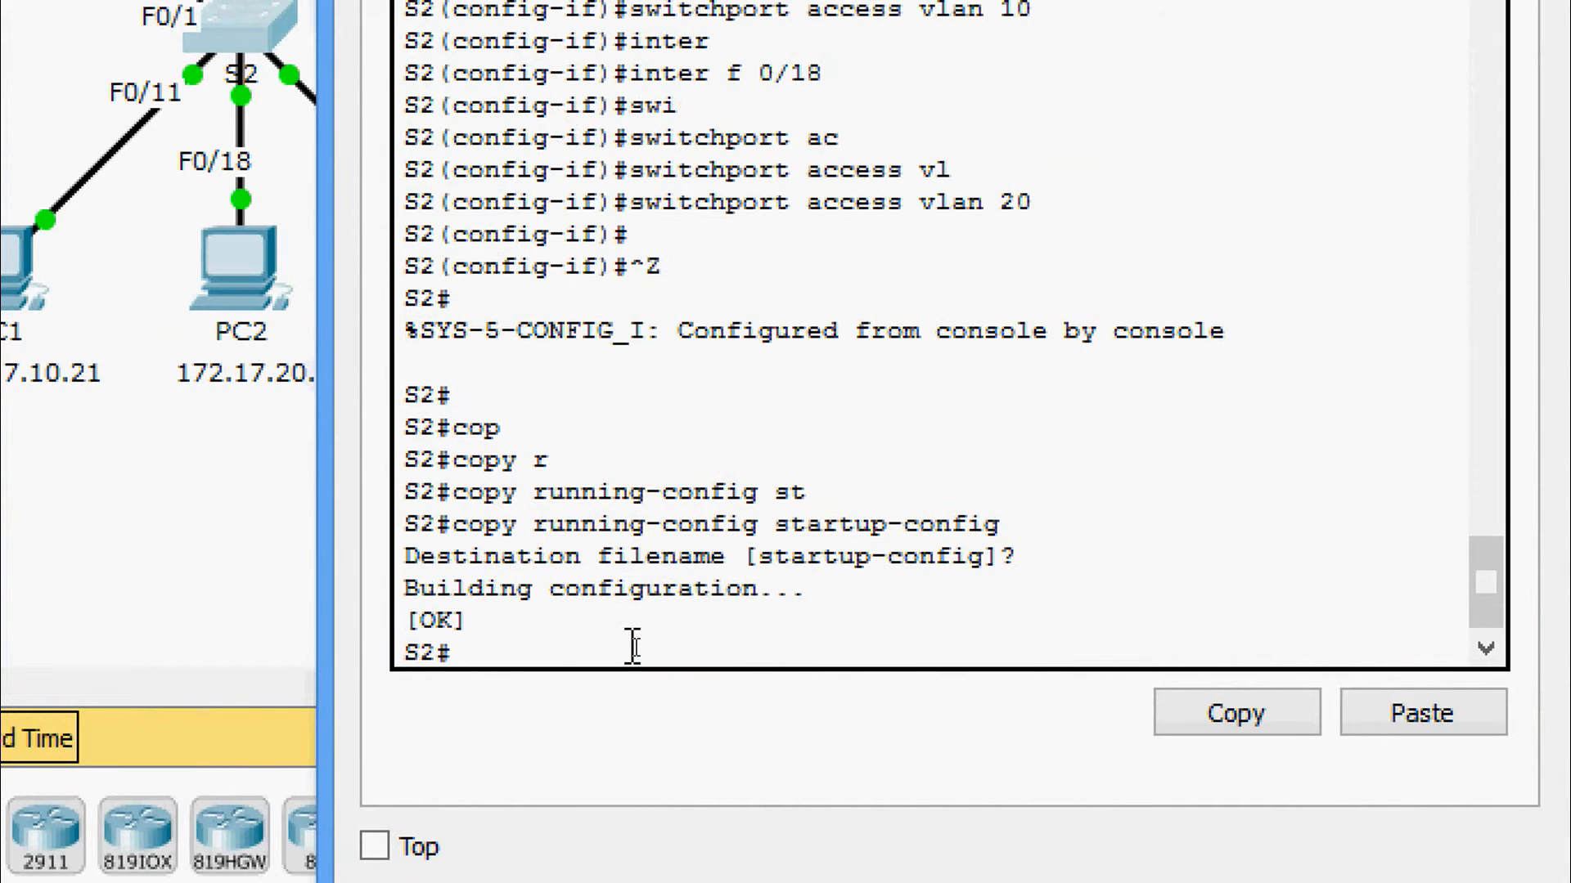
# Display the brief VLAN table on switch S2 and check the registered VLANs and the ports assigned to VLANs 10, 20 and 30
pyautogui.write('sh')
pyautogui.press('Tab')
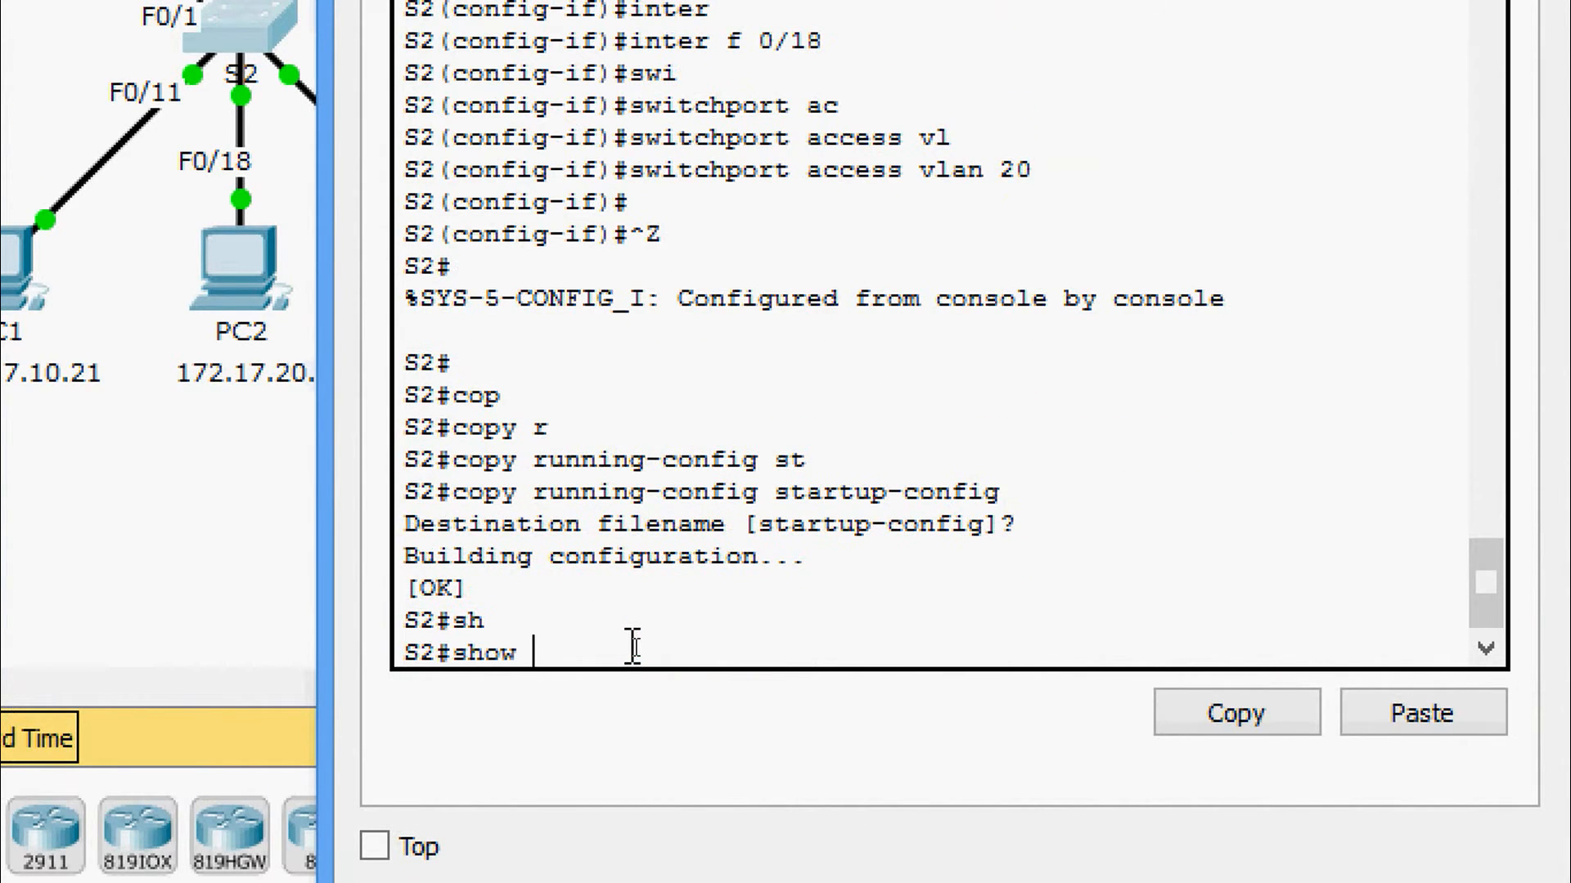
pyautogui.write('vl')
pyautogui.press('Tab')
pyautogui.press('Return')
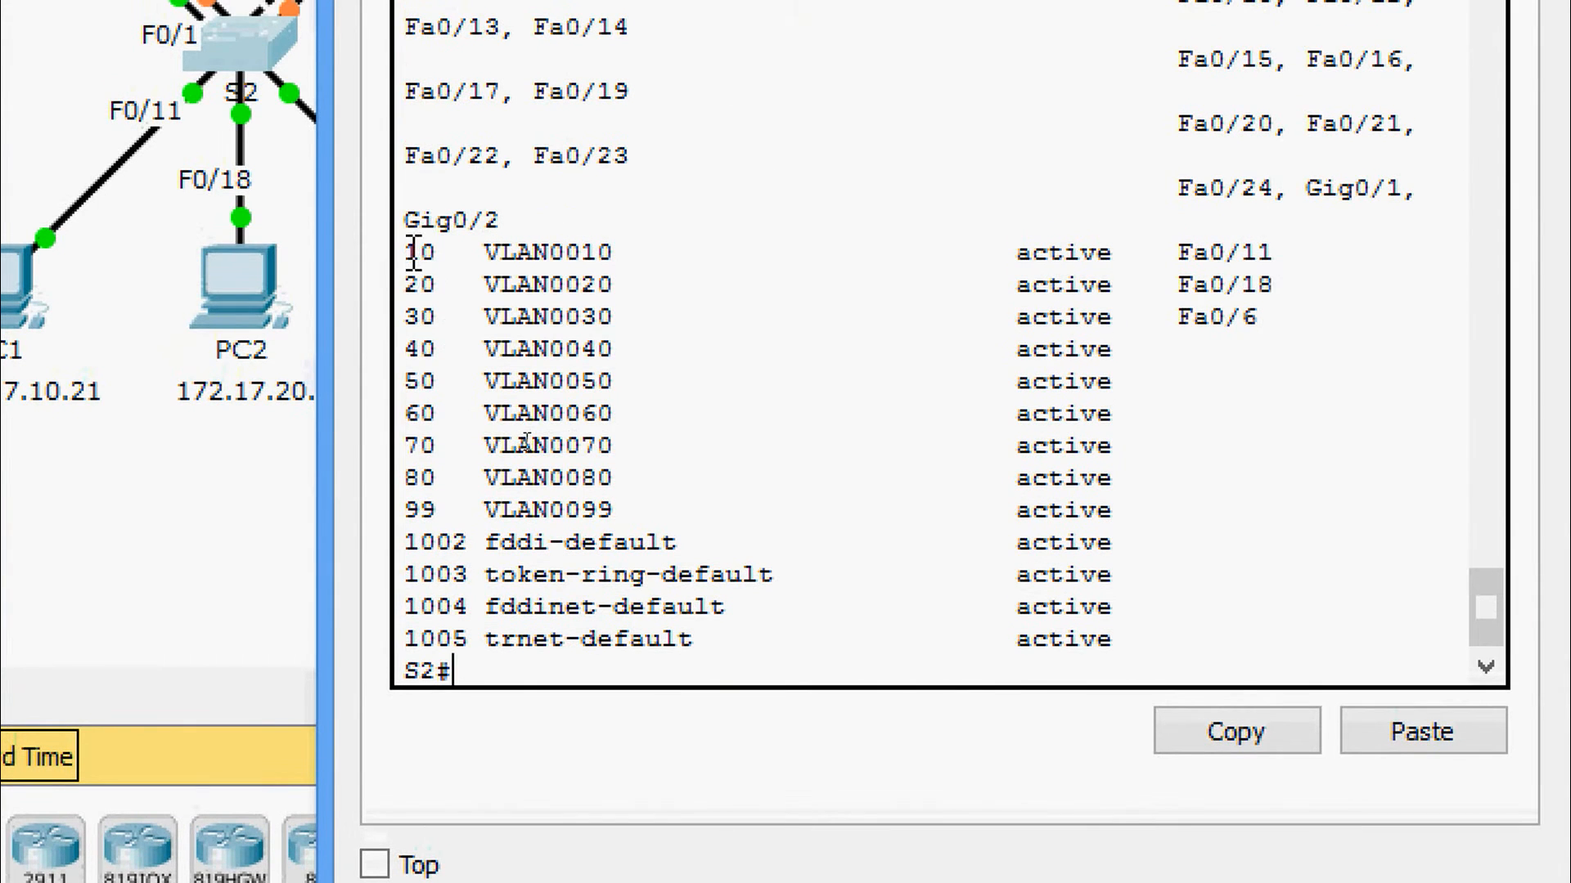
pyautogui.moveTo(410, 247); pyautogui.dragTo(1216, 508)
pyautogui.click(930, 417)
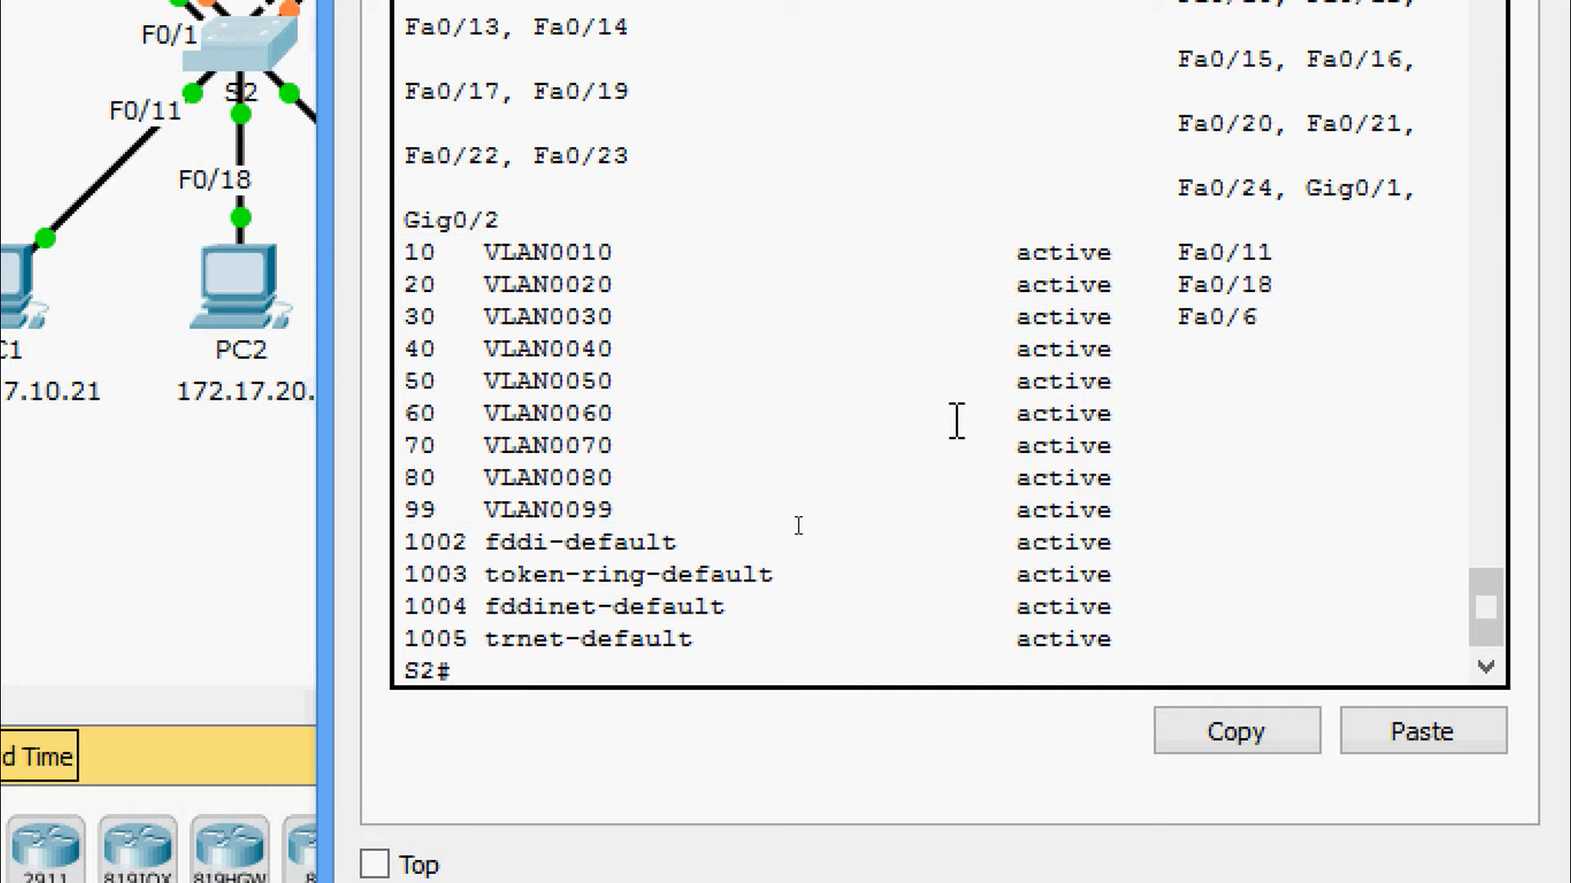
pyautogui.moveTo(1276, 253); pyautogui.dragTo(1140, 245)
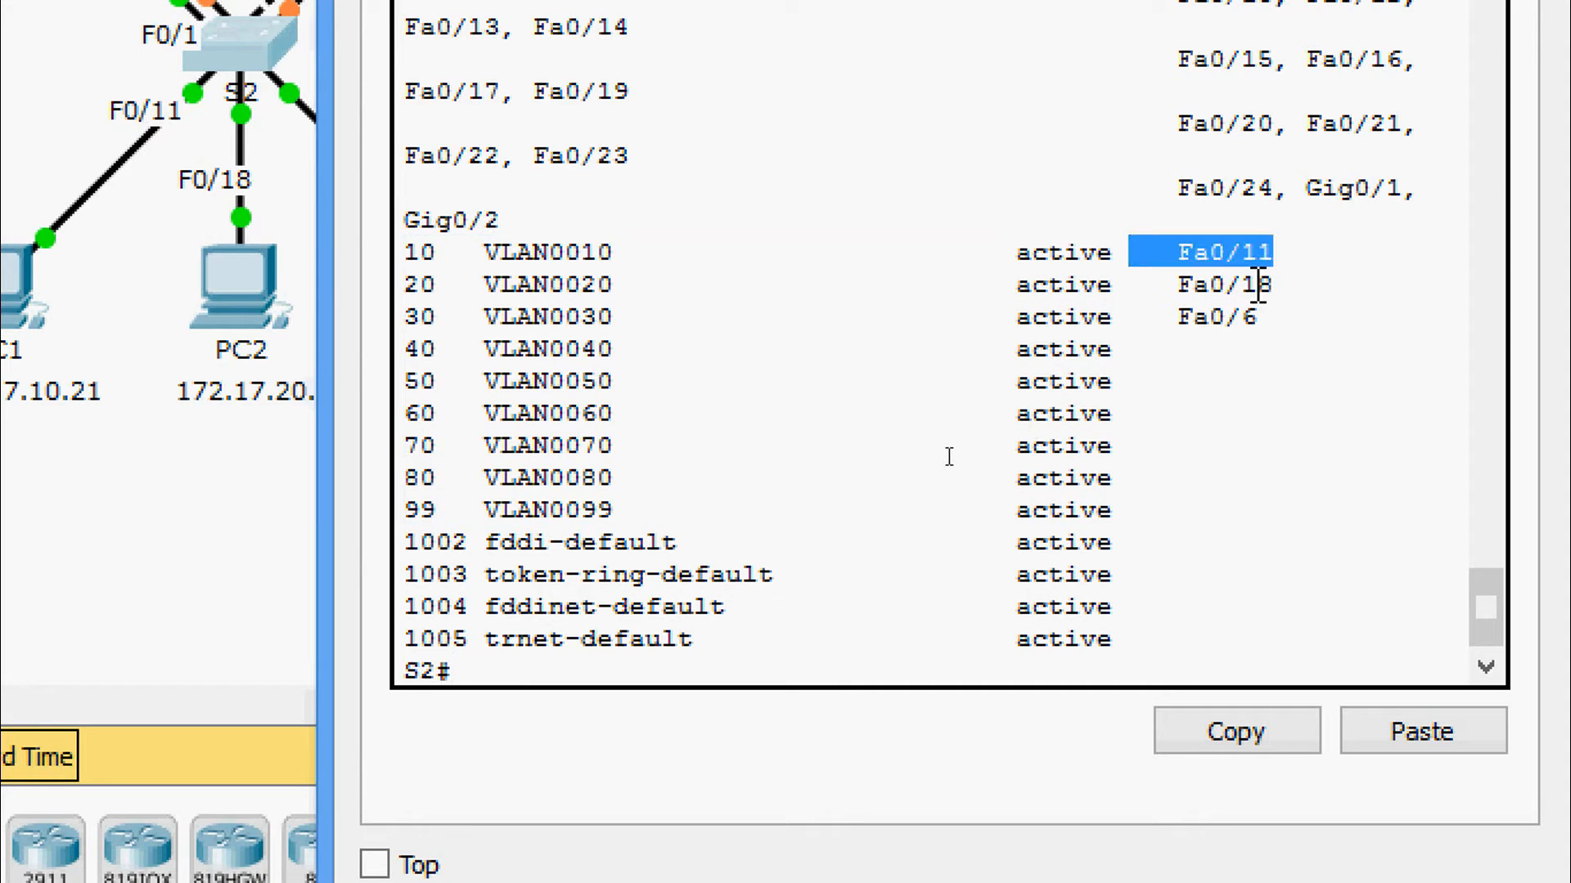
pyautogui.moveTo(1287, 281); pyautogui.dragTo(1159, 267)
pyautogui.moveTo(1281, 319); pyautogui.dragTo(366, 247)
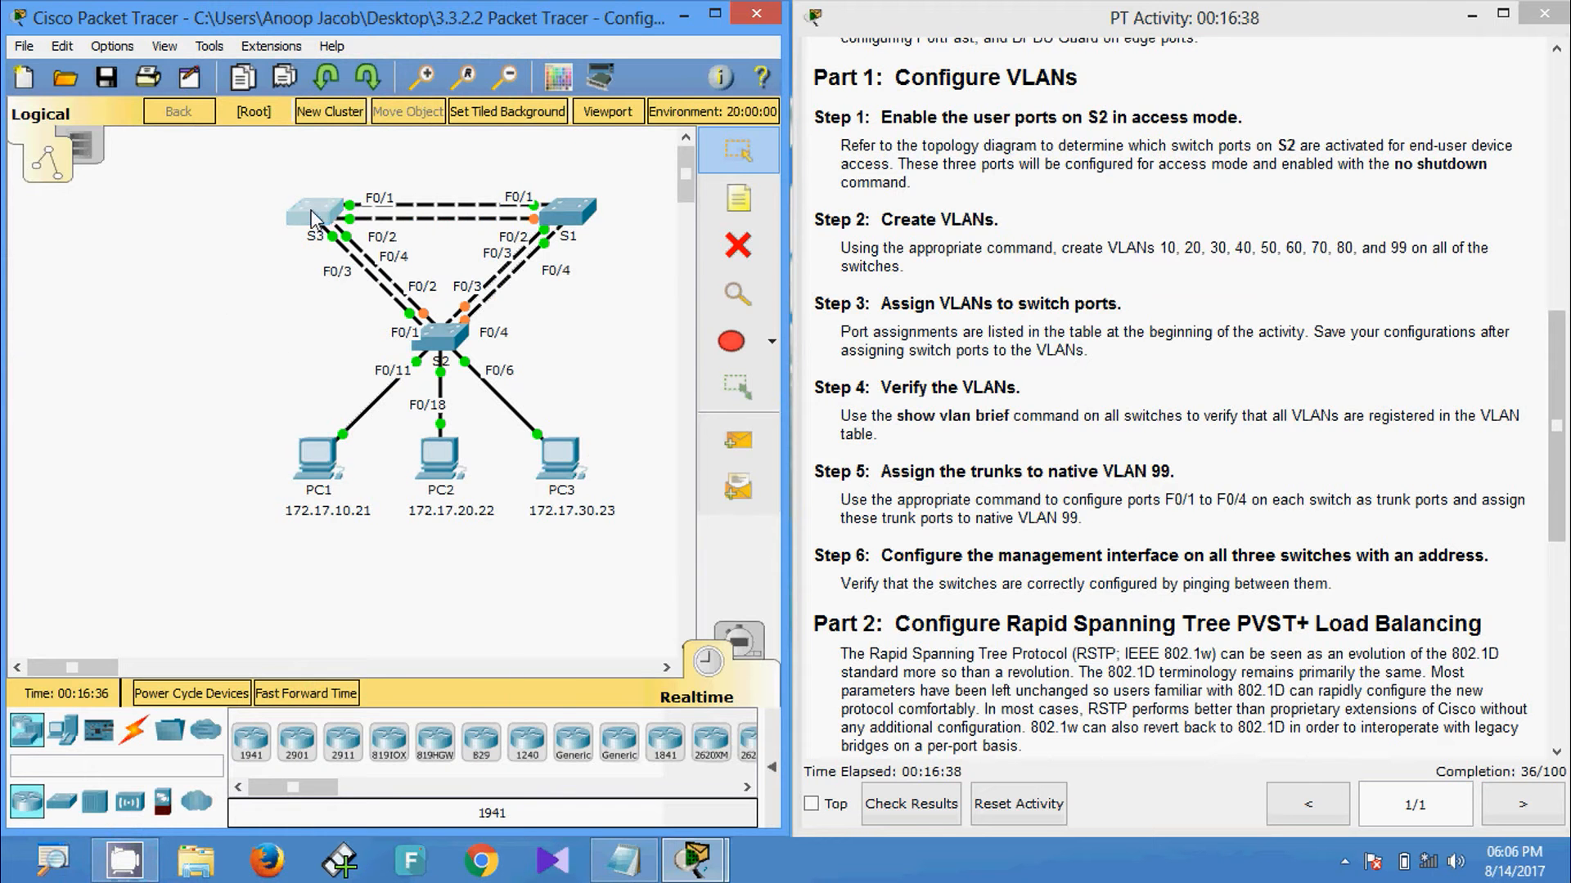
# Save switch S3's running configuration to startup-config, accepting the default destination filename
pyautogui.click(315, 214)
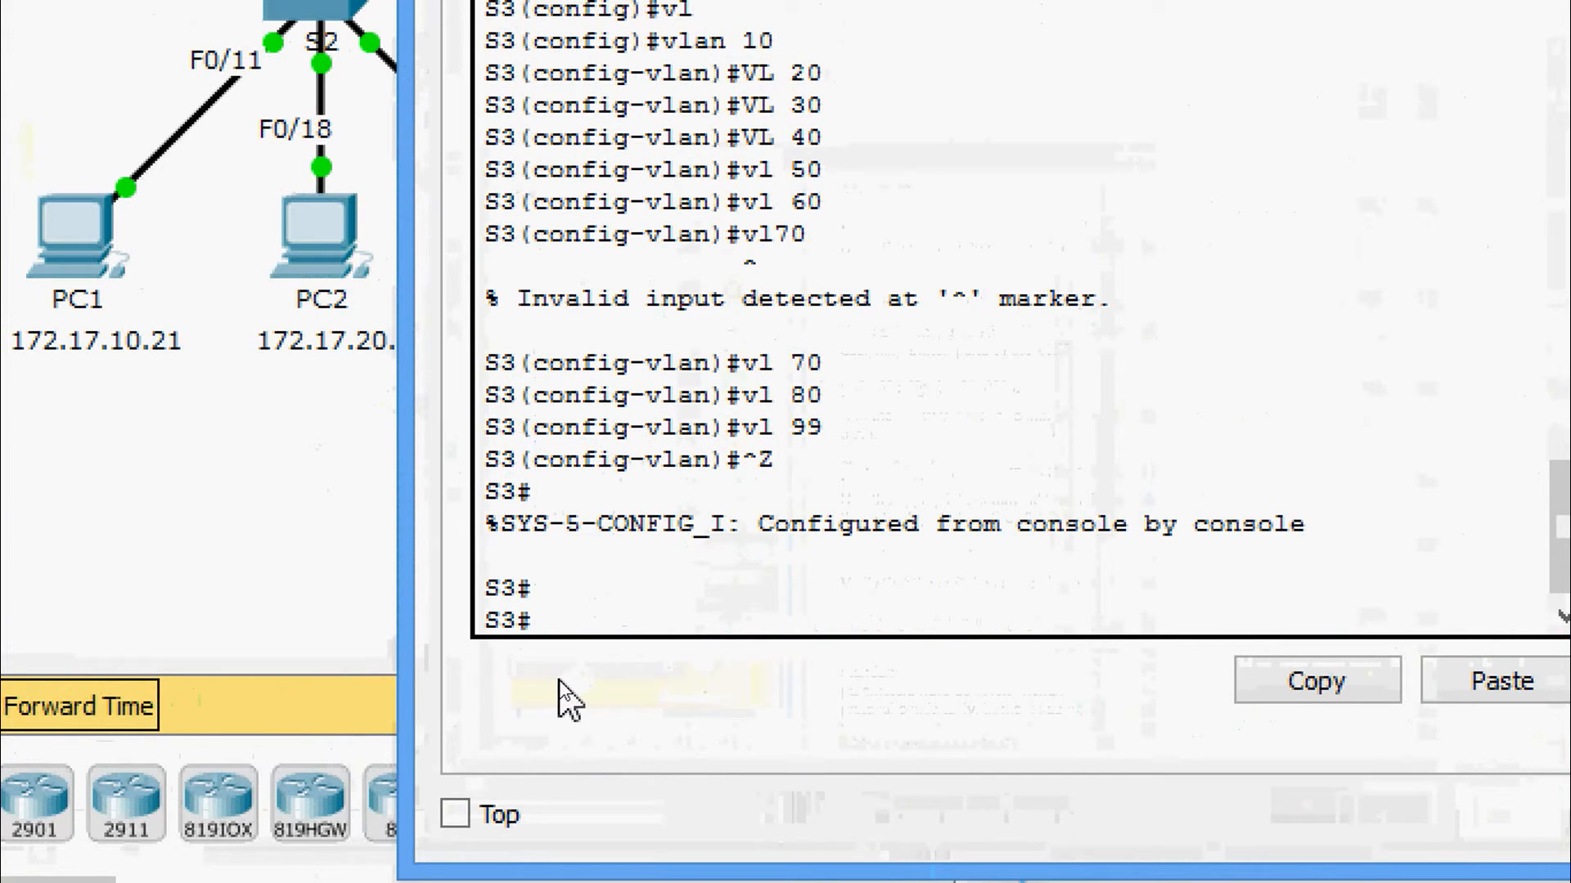
pyautogui.write('cop')
pyautogui.press('Tab')
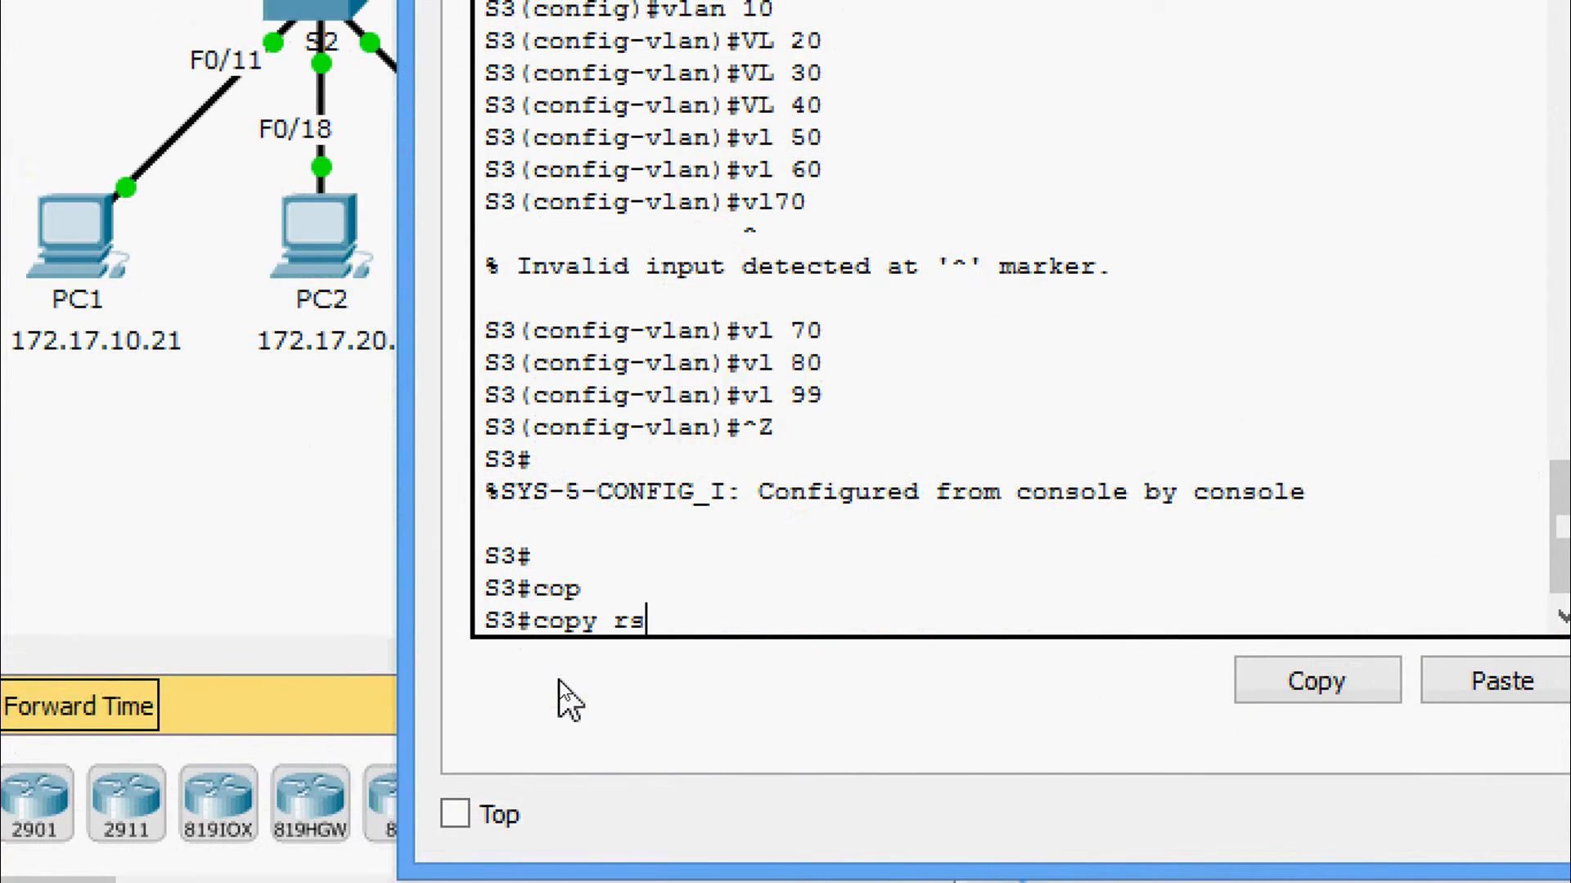
pyautogui.write('r s')
pyautogui.press('Tab')
pyautogui.press('Return')
pyautogui.press('Return')
pyautogui.press('Return')
pyautogui.press('Return')
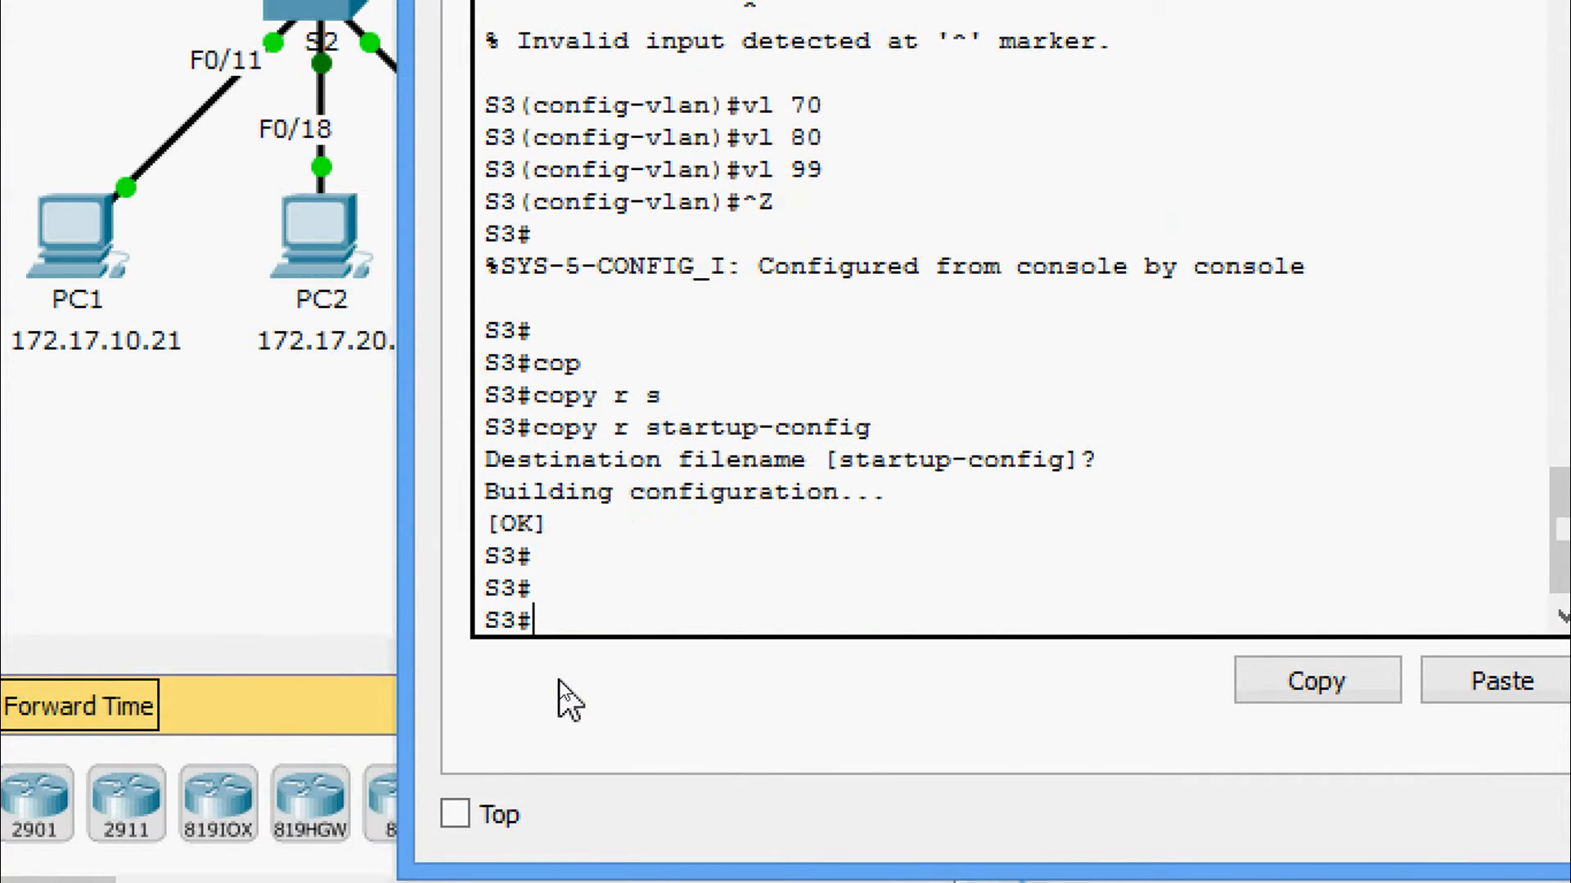
# Display the brief VLAN table on switch S3 and check that all the created VLANs are registered
pyautogui.write('sh')
pyautogui.press('Tab')
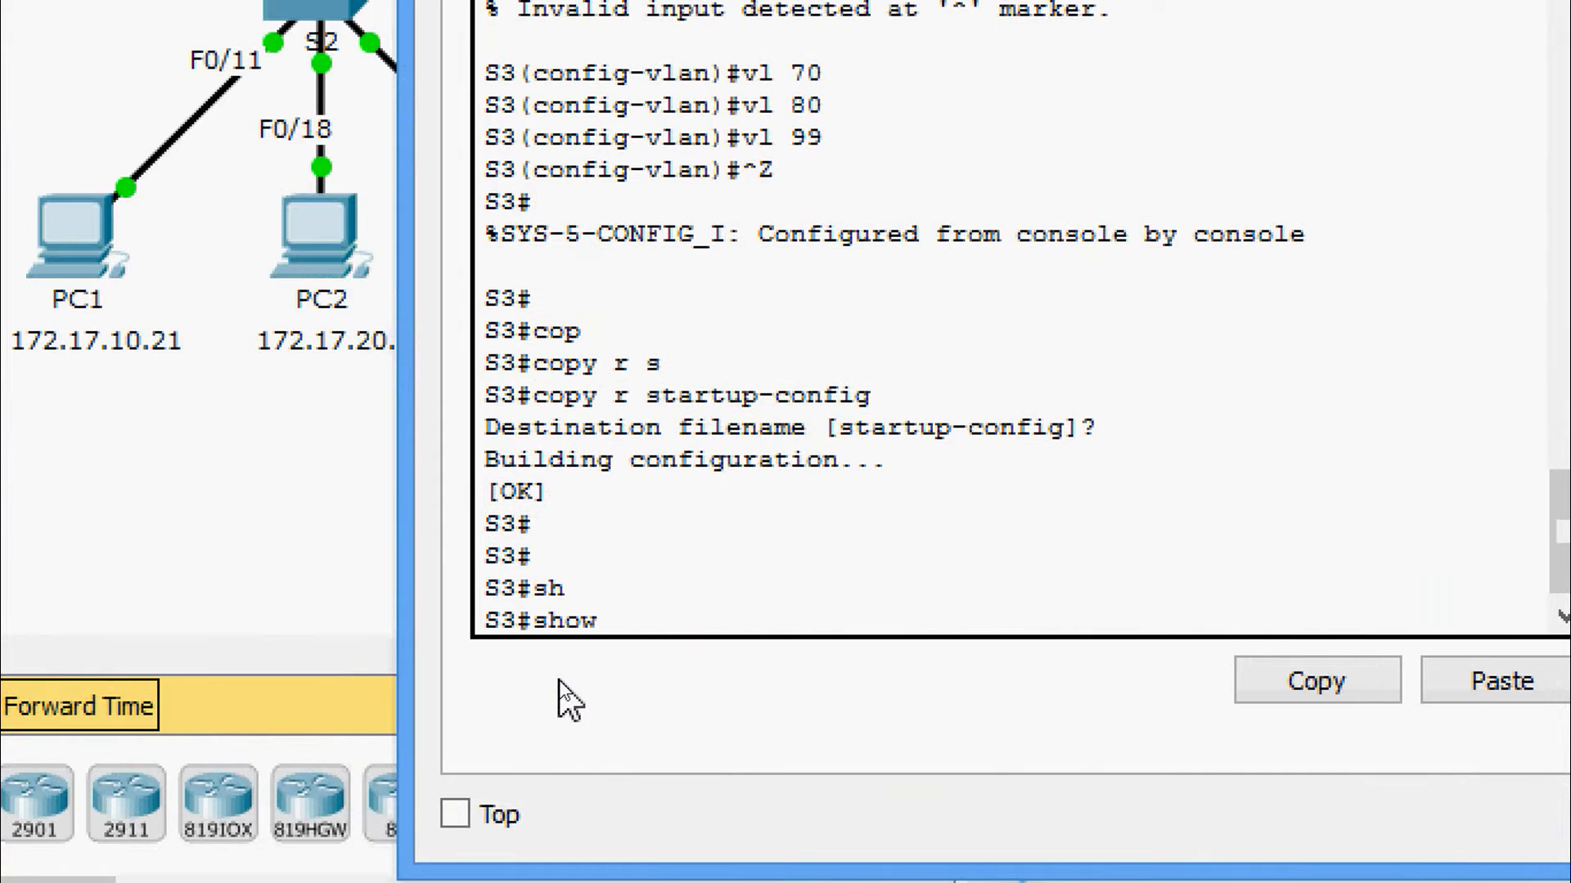
pyautogui.write('vl')
pyautogui.press('Tab')
pyautogui.press('Return')
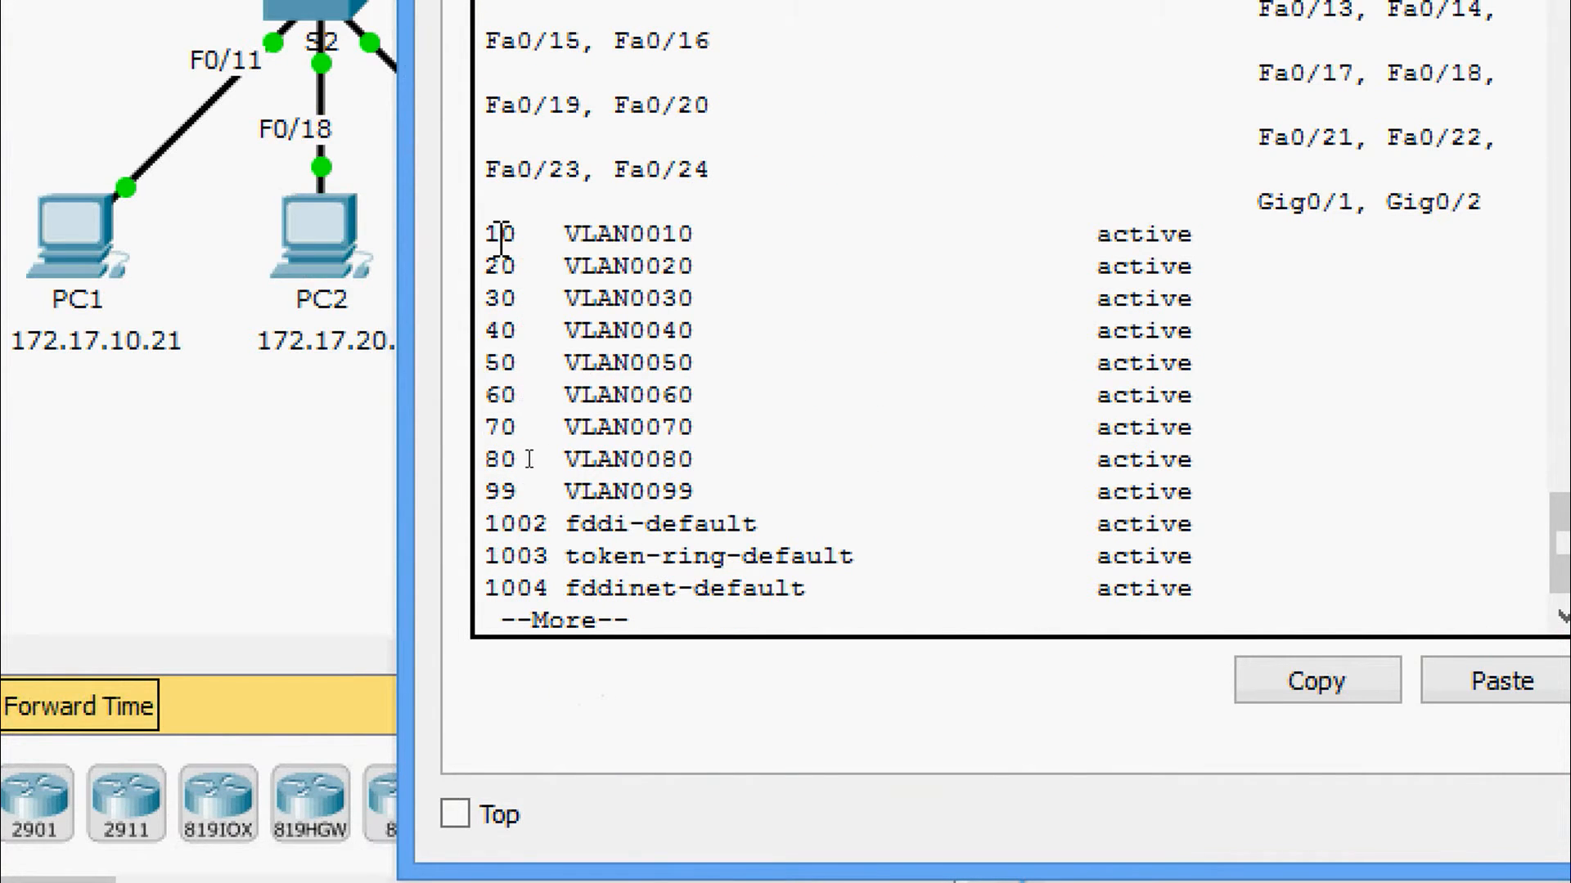
pyautogui.moveTo(484, 221); pyautogui.dragTo(1272, 524)
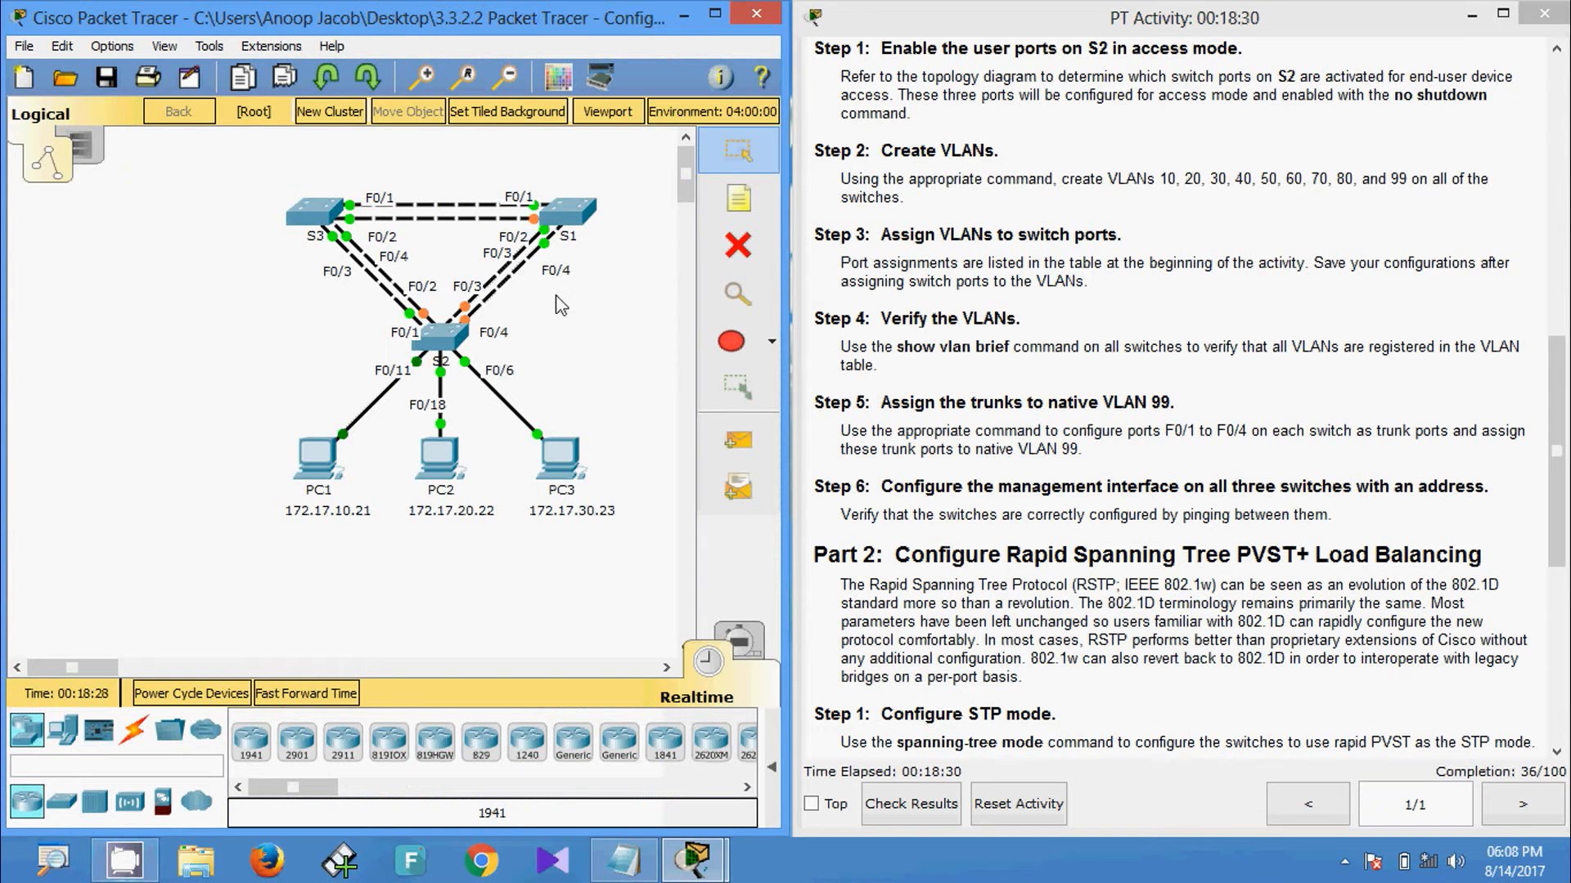
# Open switch S1's command line and enter global configuration mode
pyautogui.click(567, 238)
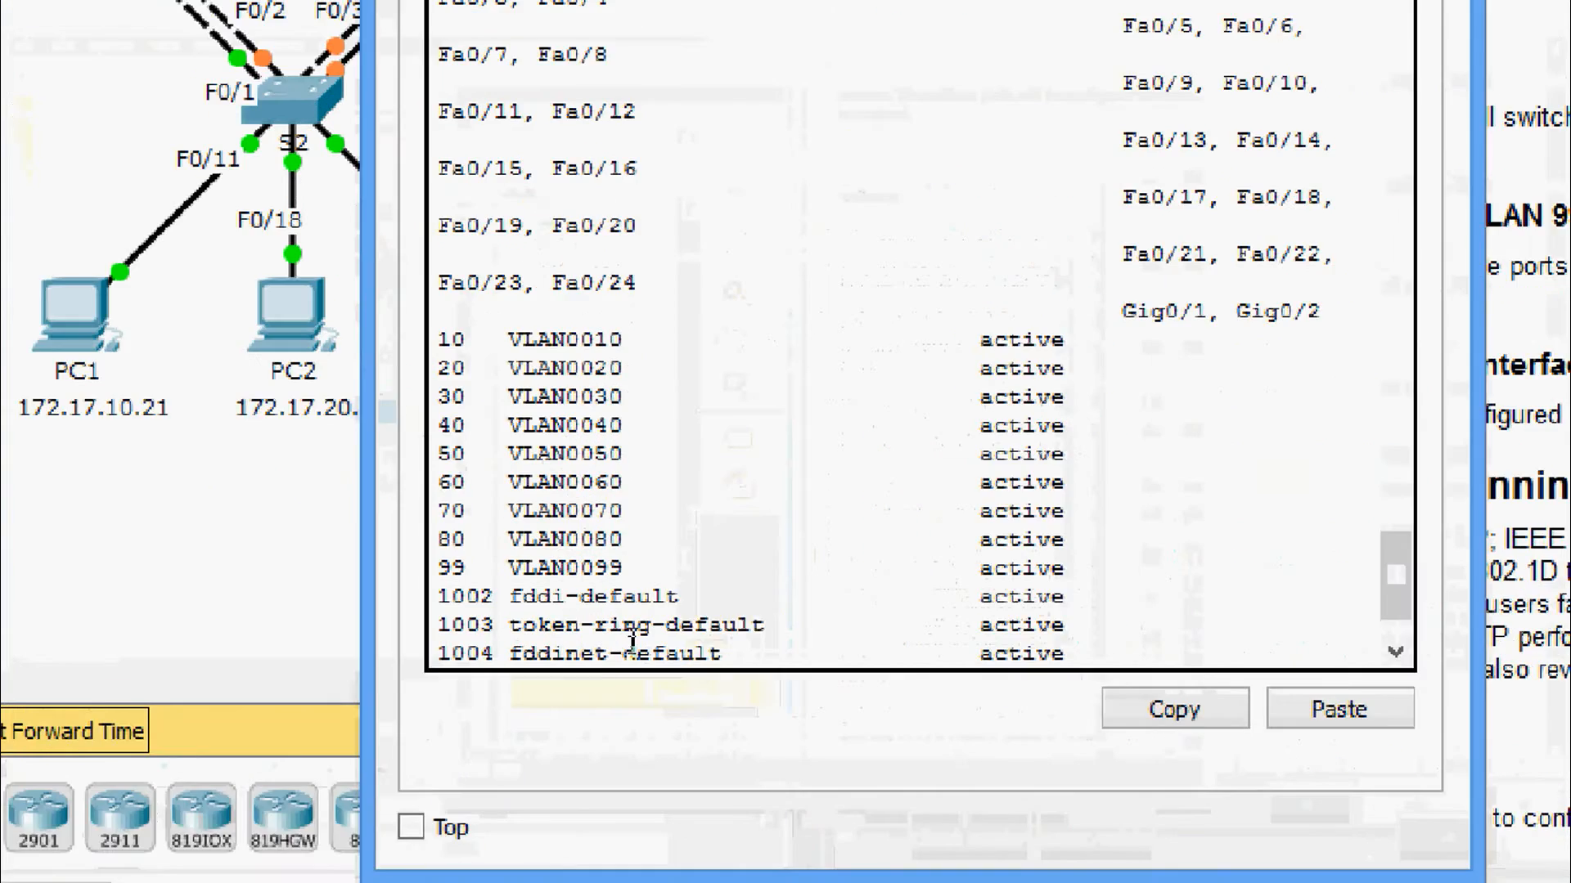
pyautogui.press('Return')
pyautogui.press('Return')
pyautogui.press('Return')
pyautogui.press('Return')
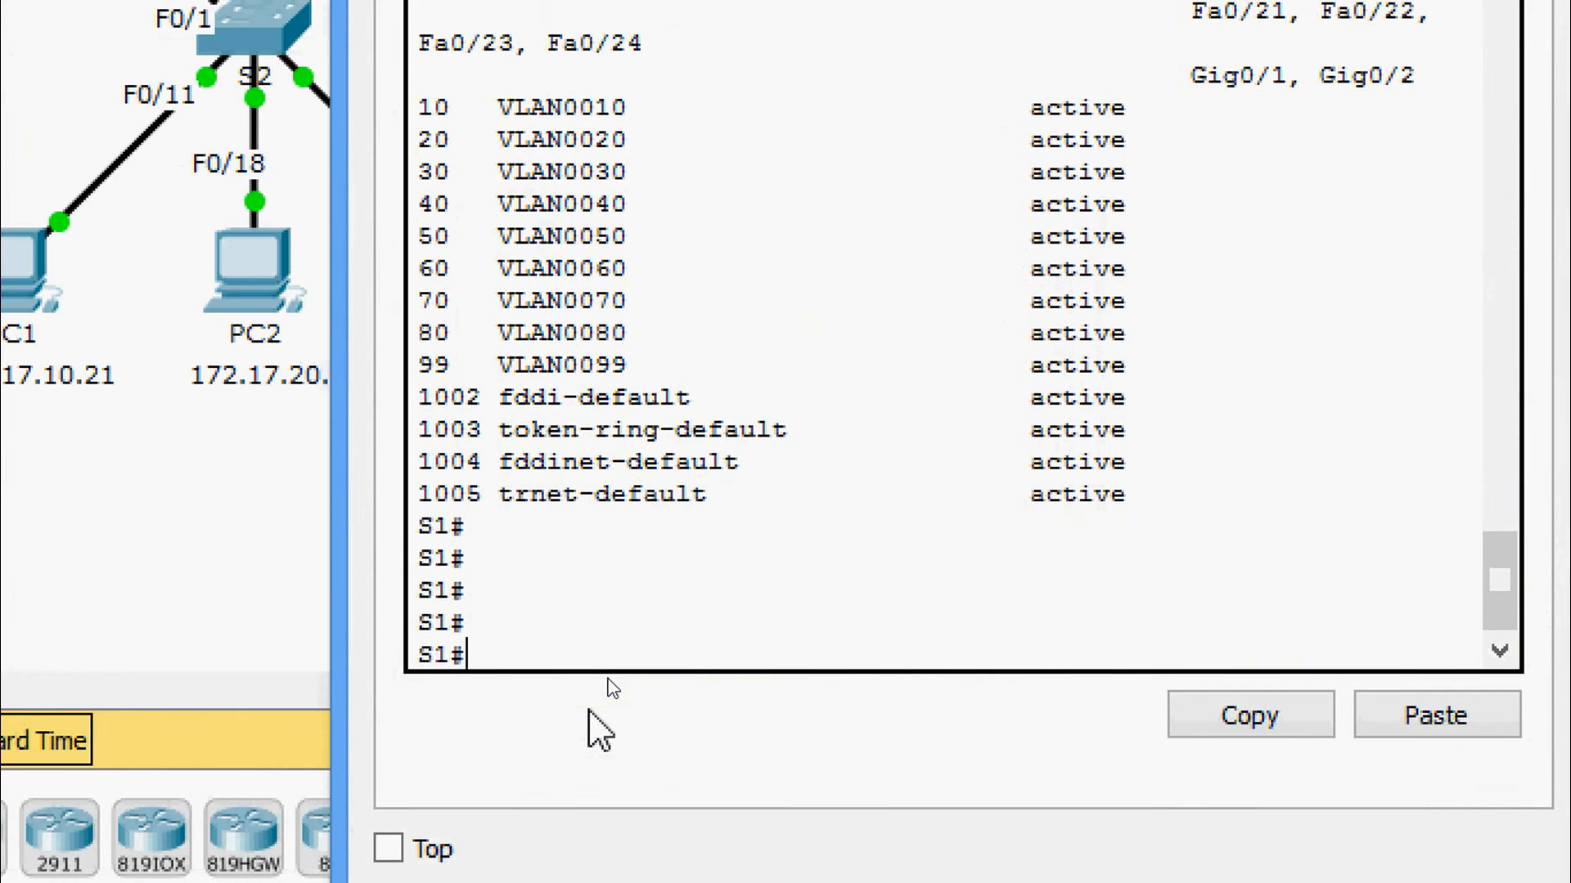
pyautogui.write('conf t')
pyautogui.press('Return')
pyautogui.press('Return')
pyautogui.press('Return')
# Enter interface range configuration for FastEthernet 0/1-4 on switch S1
pyautogui.write('inter')
pyautogui.press('Tab')
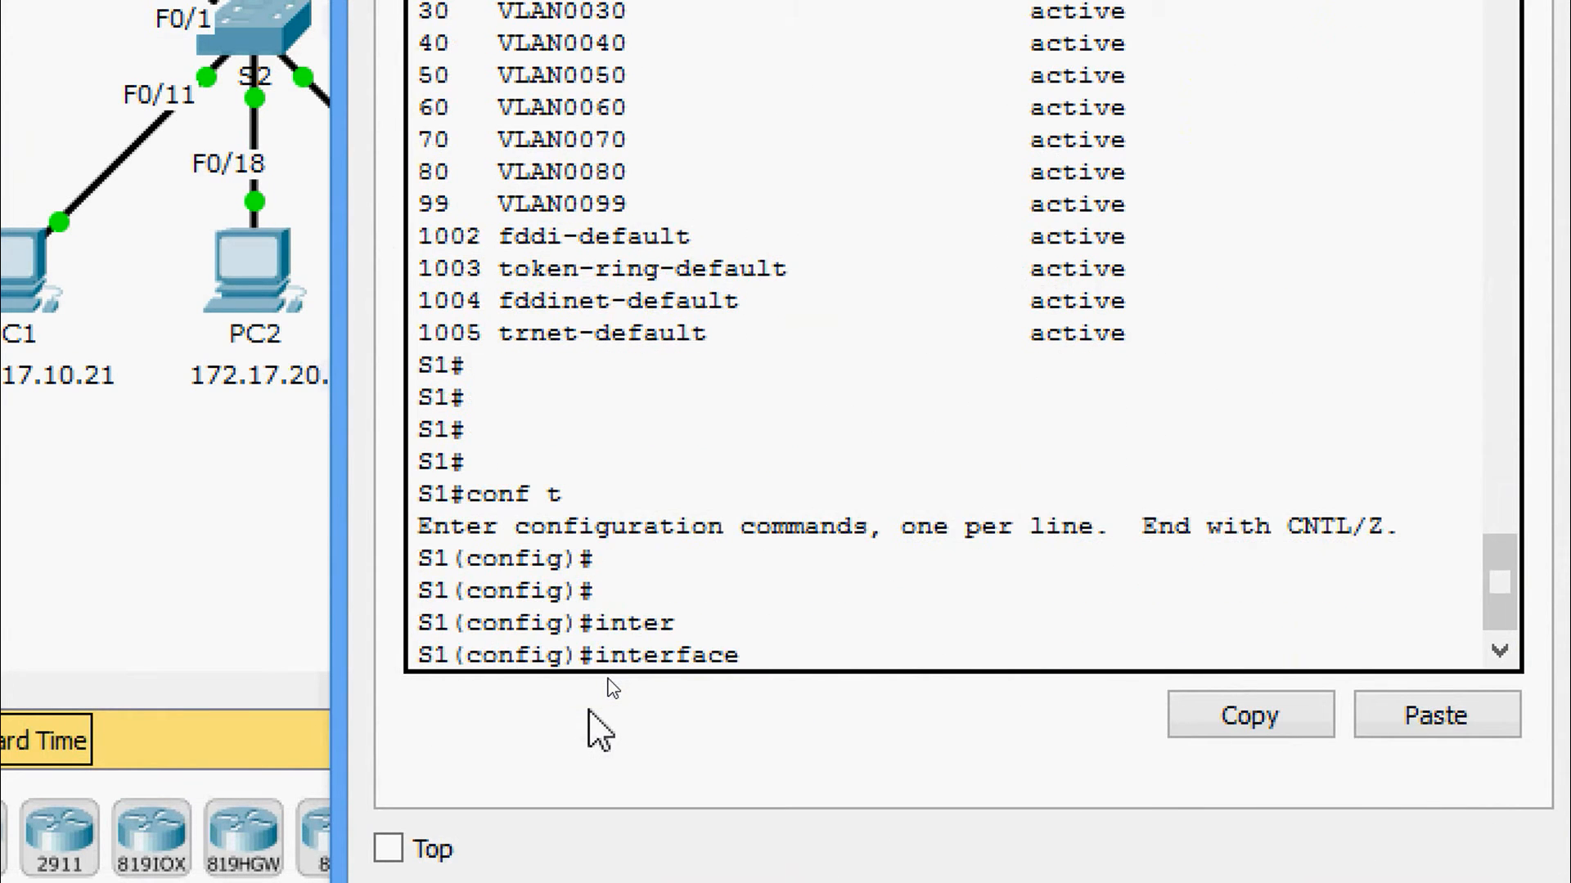
pyautogui.write('ra')
pyautogui.press('Tab')
pyautogui.write('f')
pyautogui.press('Tab')
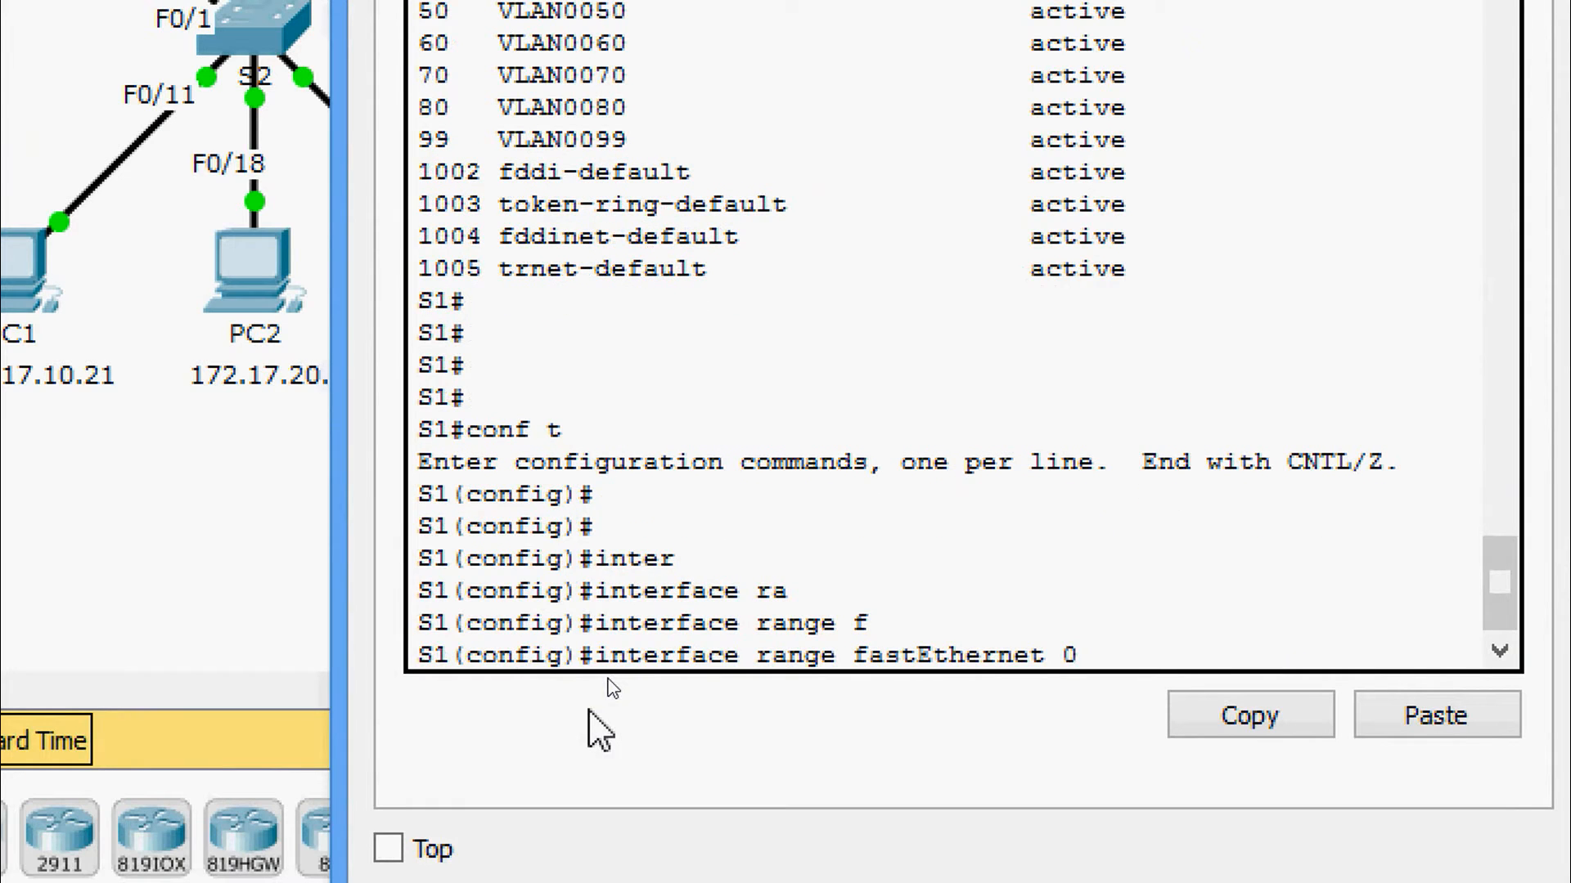
pyautogui.write('0/1-4')
pyautogui.press('Return')
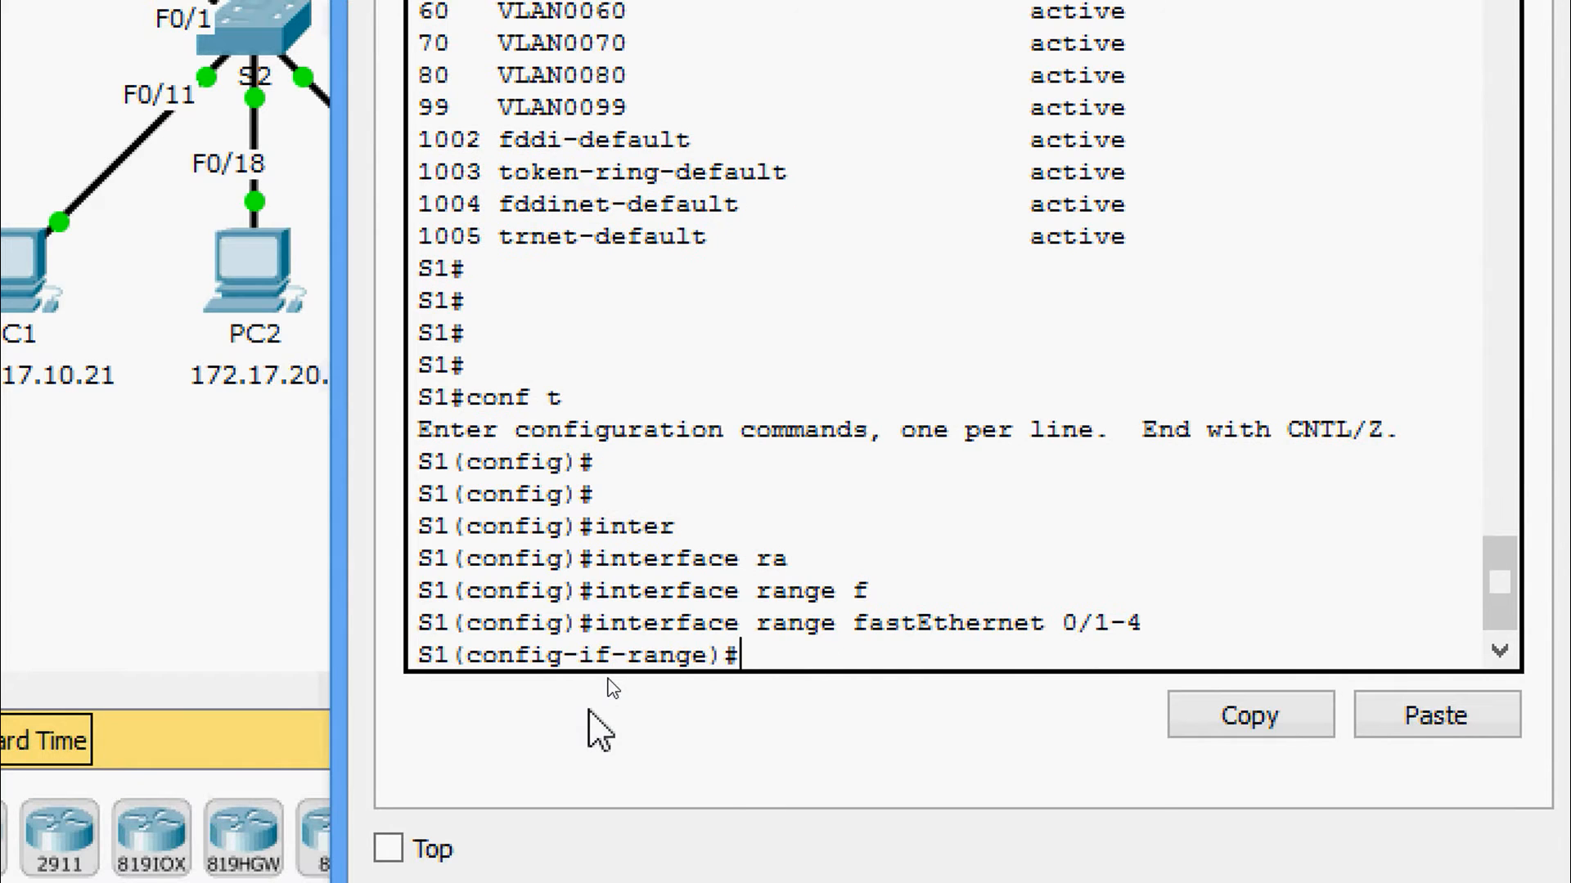
# Set S1's ports FastEthernet 0/1-4 to trunk mode with switchport mode trunk
pyautogui.write('swi')
pyautogui.press('Tab')
pyautogui.write('mod')
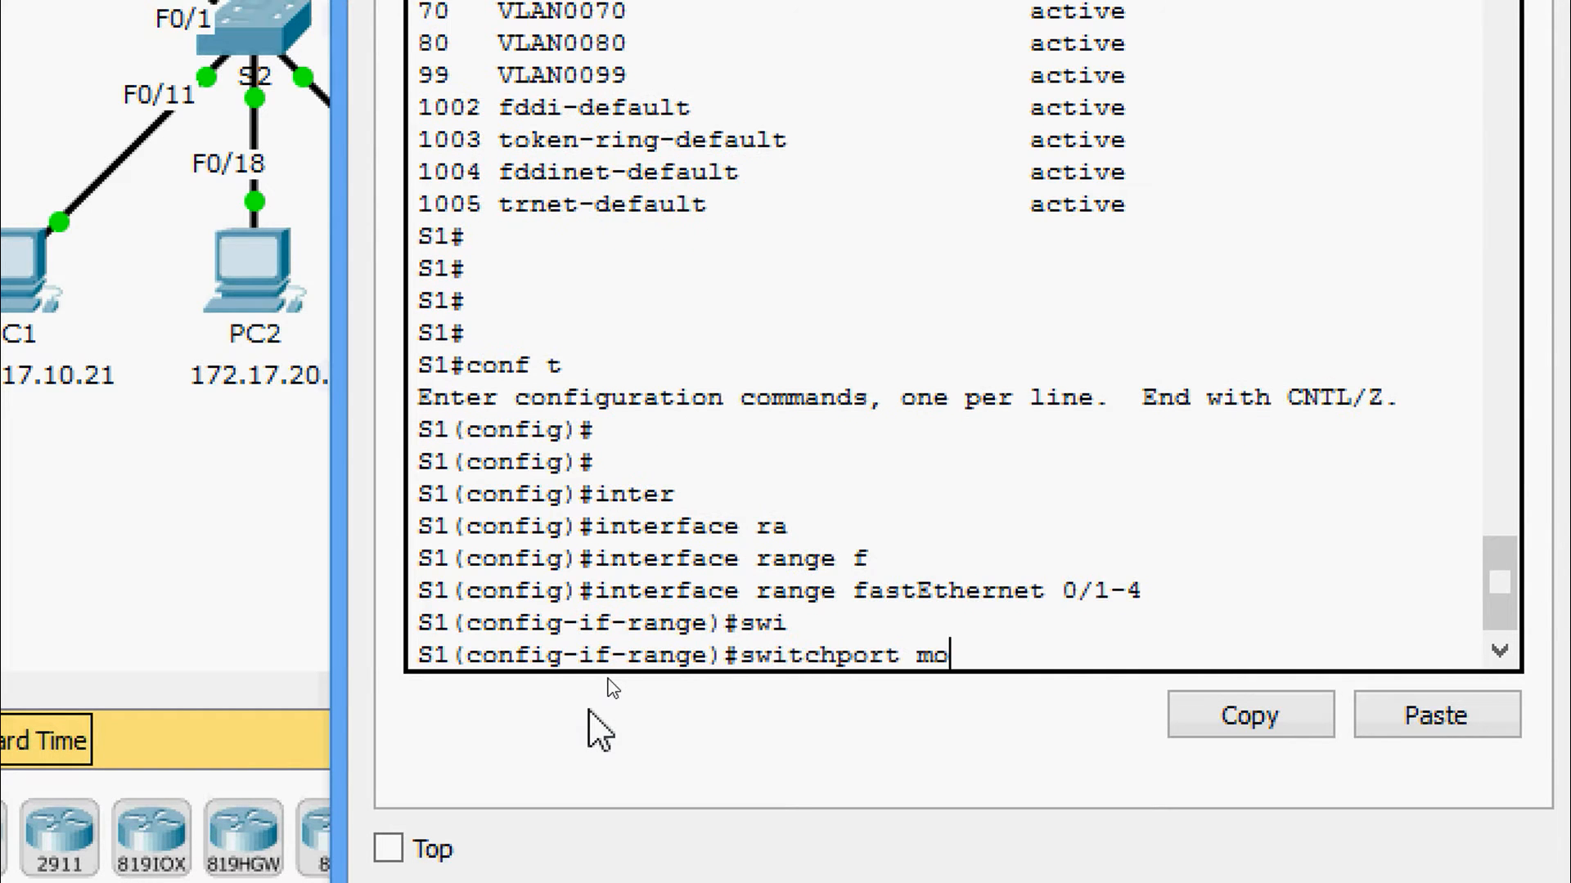
pyautogui.press('Tab')
pyautogui.write('tr')
pyautogui.press('Tab')
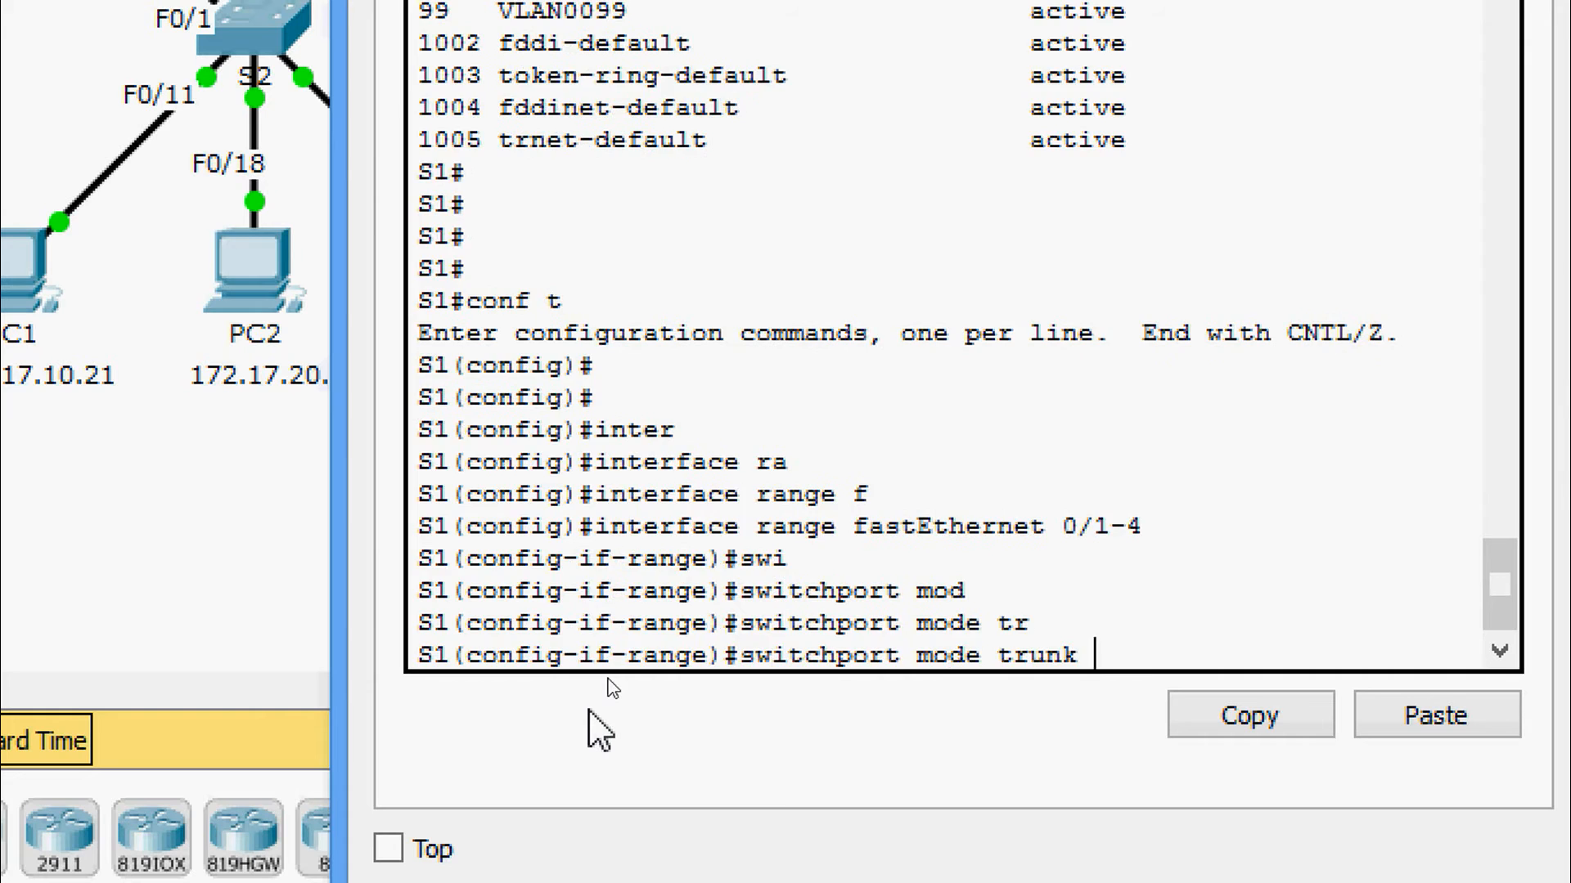
pyautogui.press('Return')
# Assign native VLAN 99 to S1's trunk ports FastEthernet 0/1-4 with switchport trunk native vlan 99
pyautogui.write('swi')
pyautogui.press('Return')
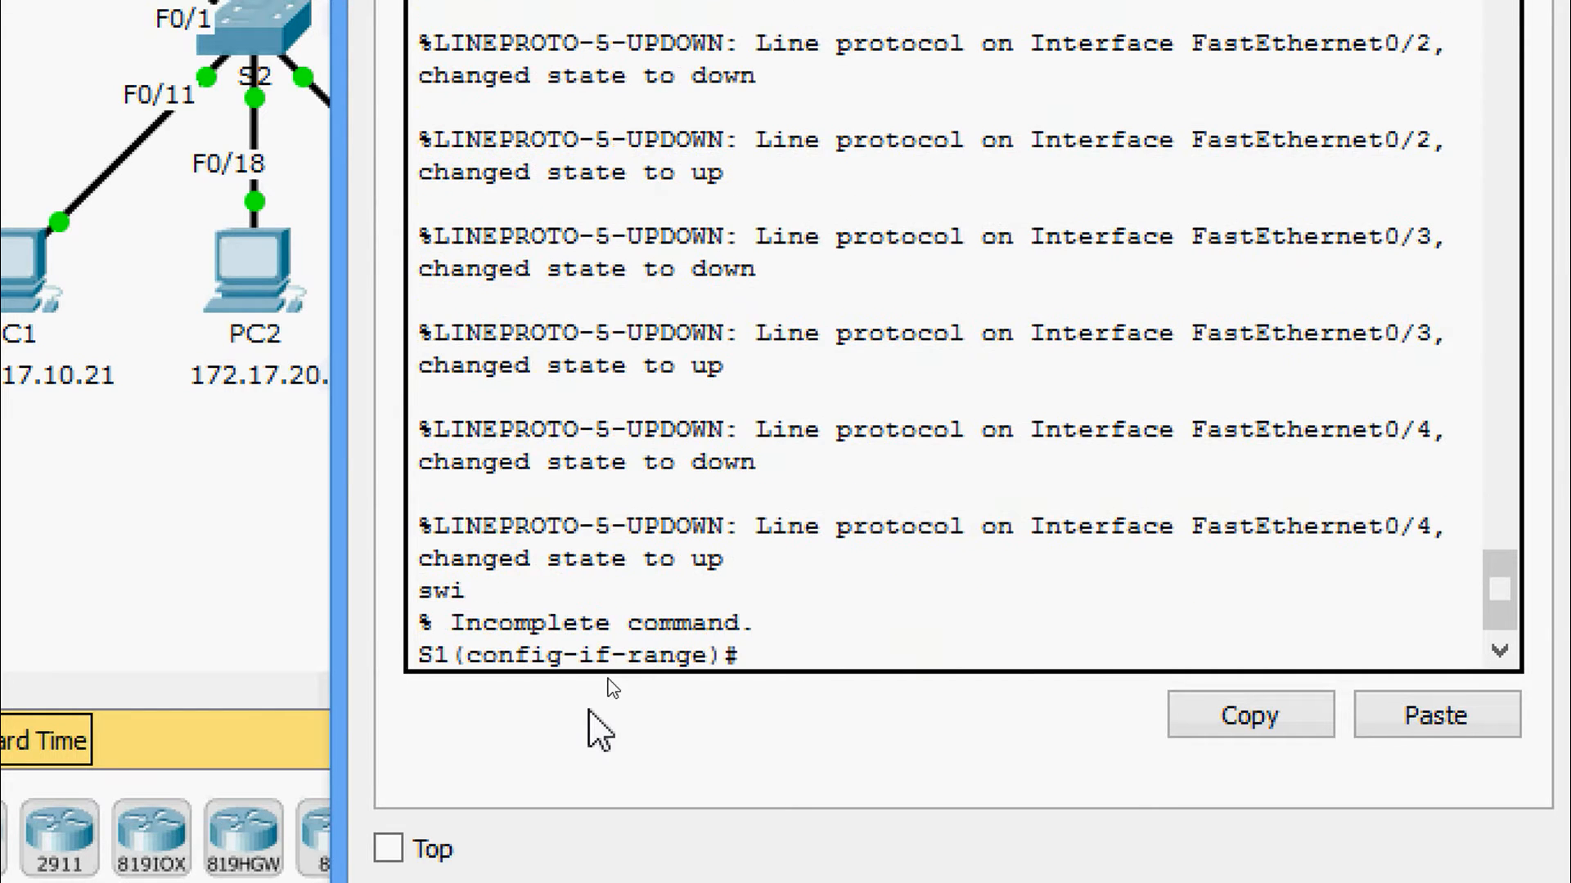
pyautogui.write('swi')
pyautogui.press('Tab')
pyautogui.write('t')
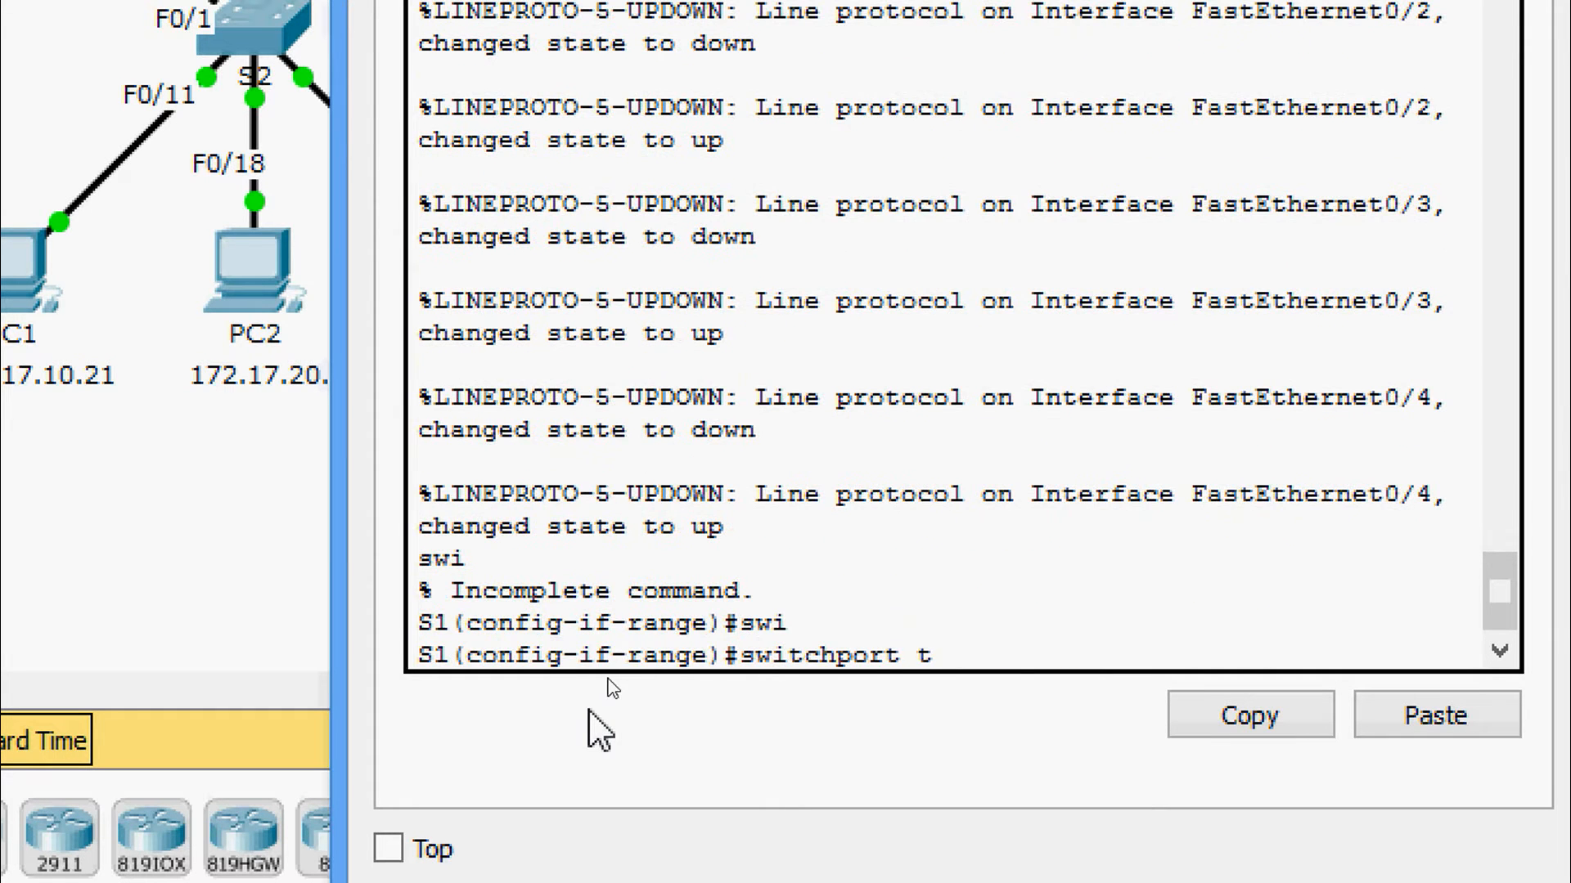
pyautogui.write('r')
pyautogui.press('Tab')
pyautogui.write('na')
pyautogui.press('Tab')
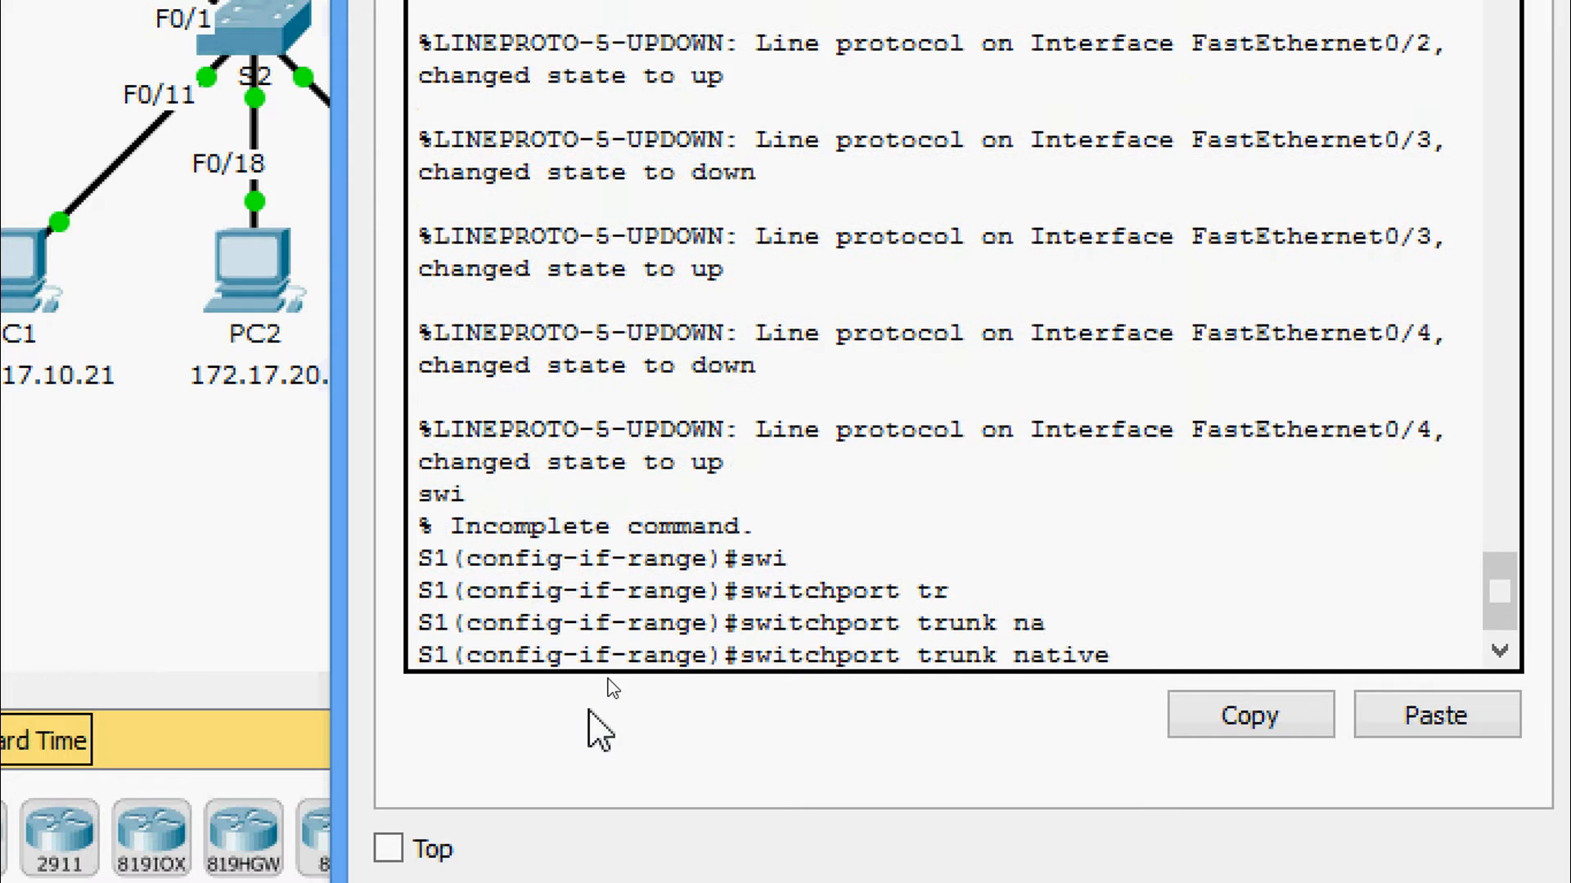
pyautogui.write('vl')
pyautogui.press('Tab')
pyautogui.write('9')
pyautogui.press('Return')
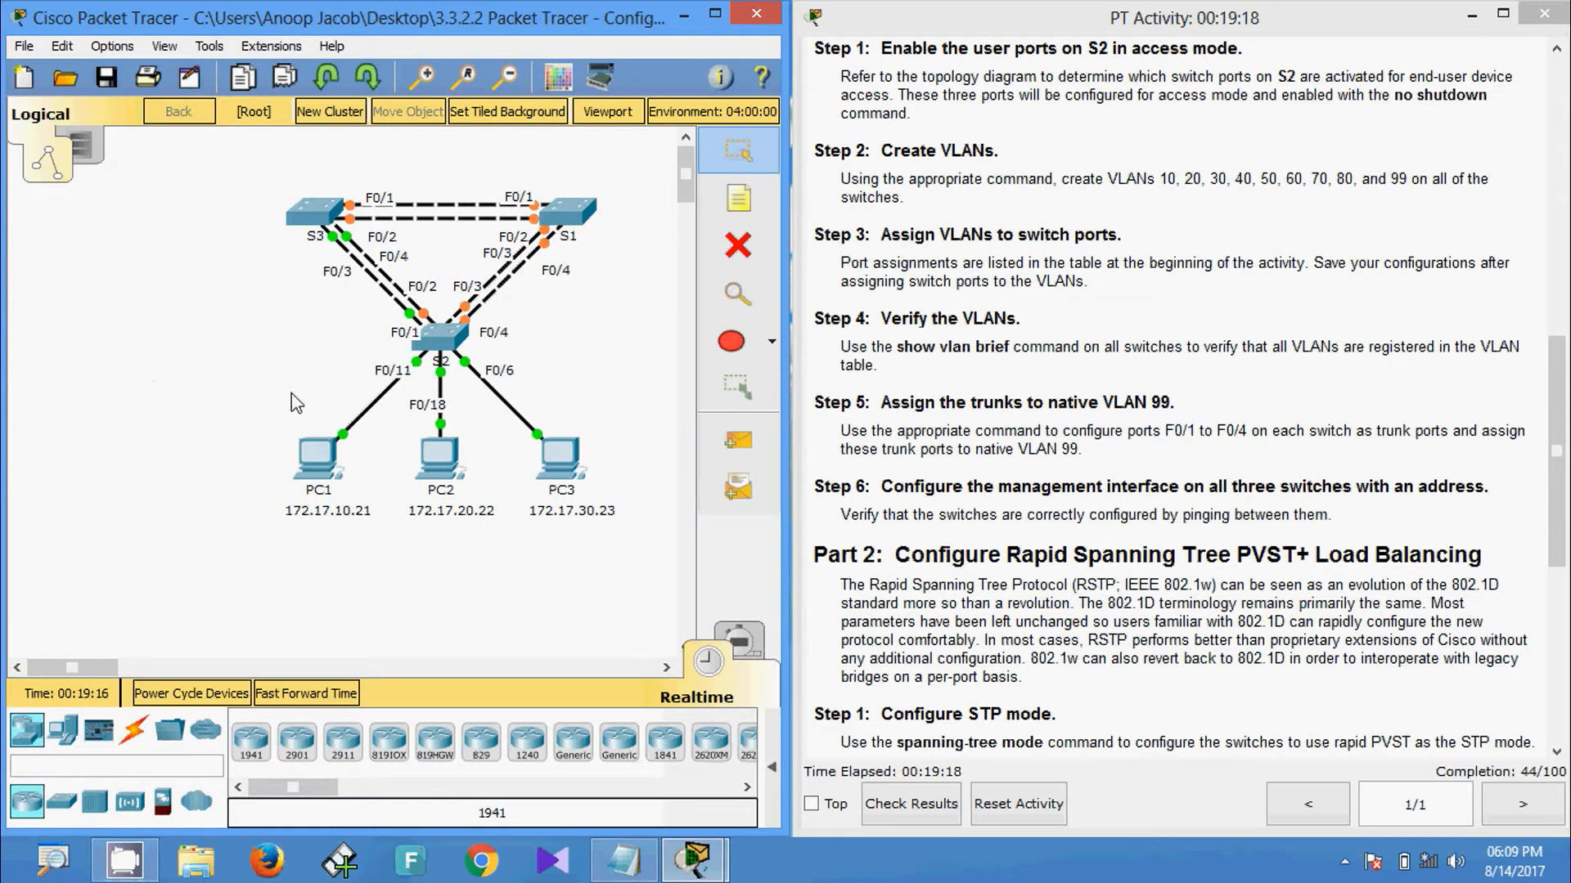
# Open switch S2's command line and enter global configuration mode
pyautogui.click(256, 41)
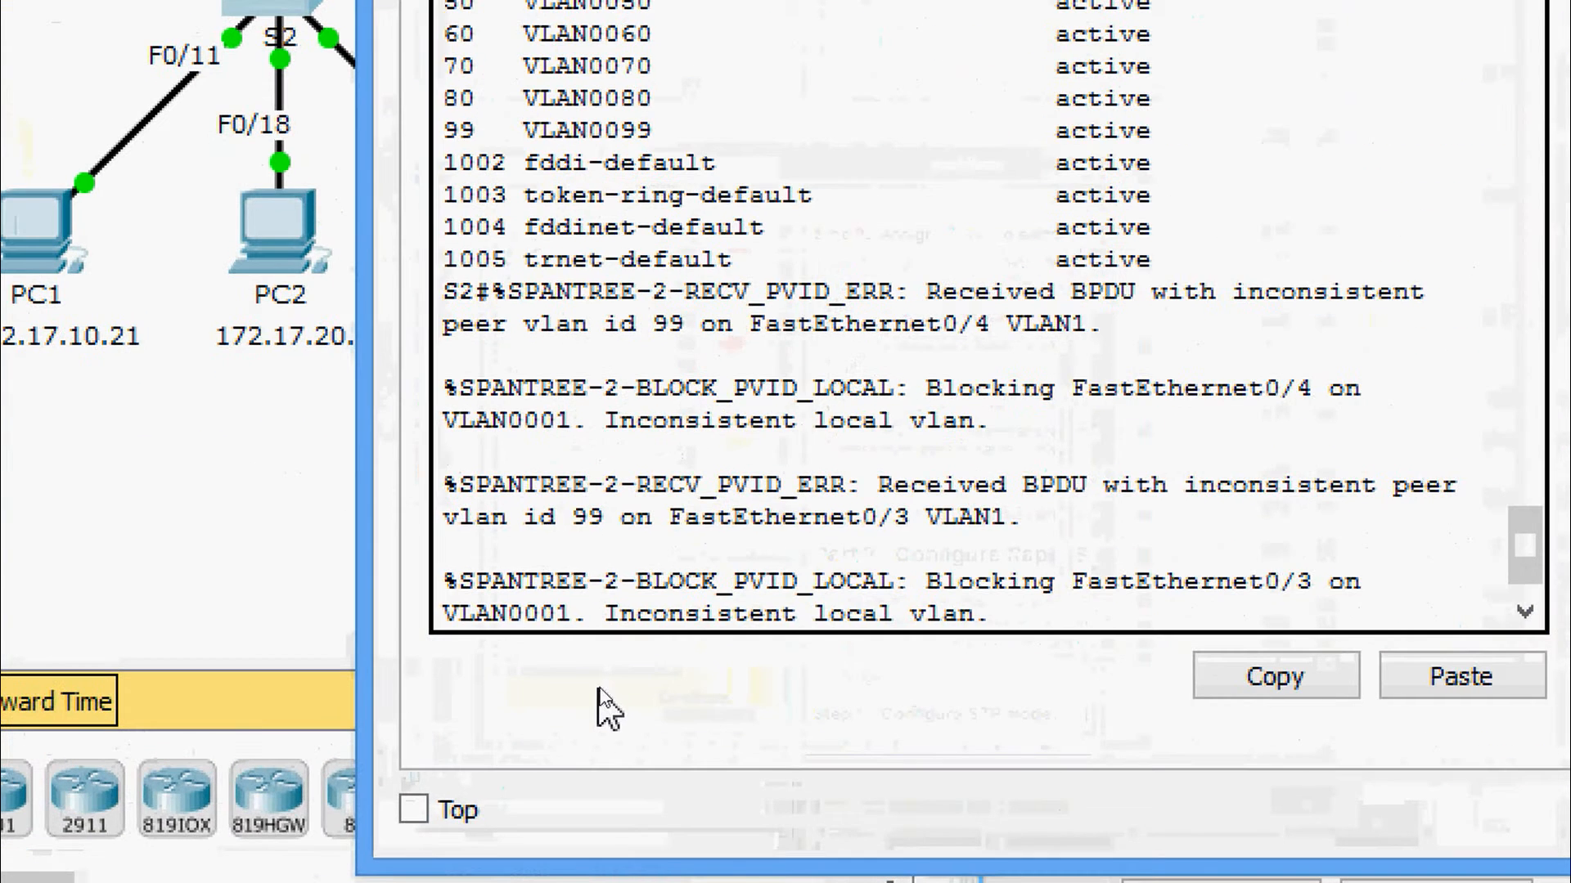
pyautogui.press('Return')
pyautogui.press('Return')
pyautogui.press('Return')
pyautogui.write('c')
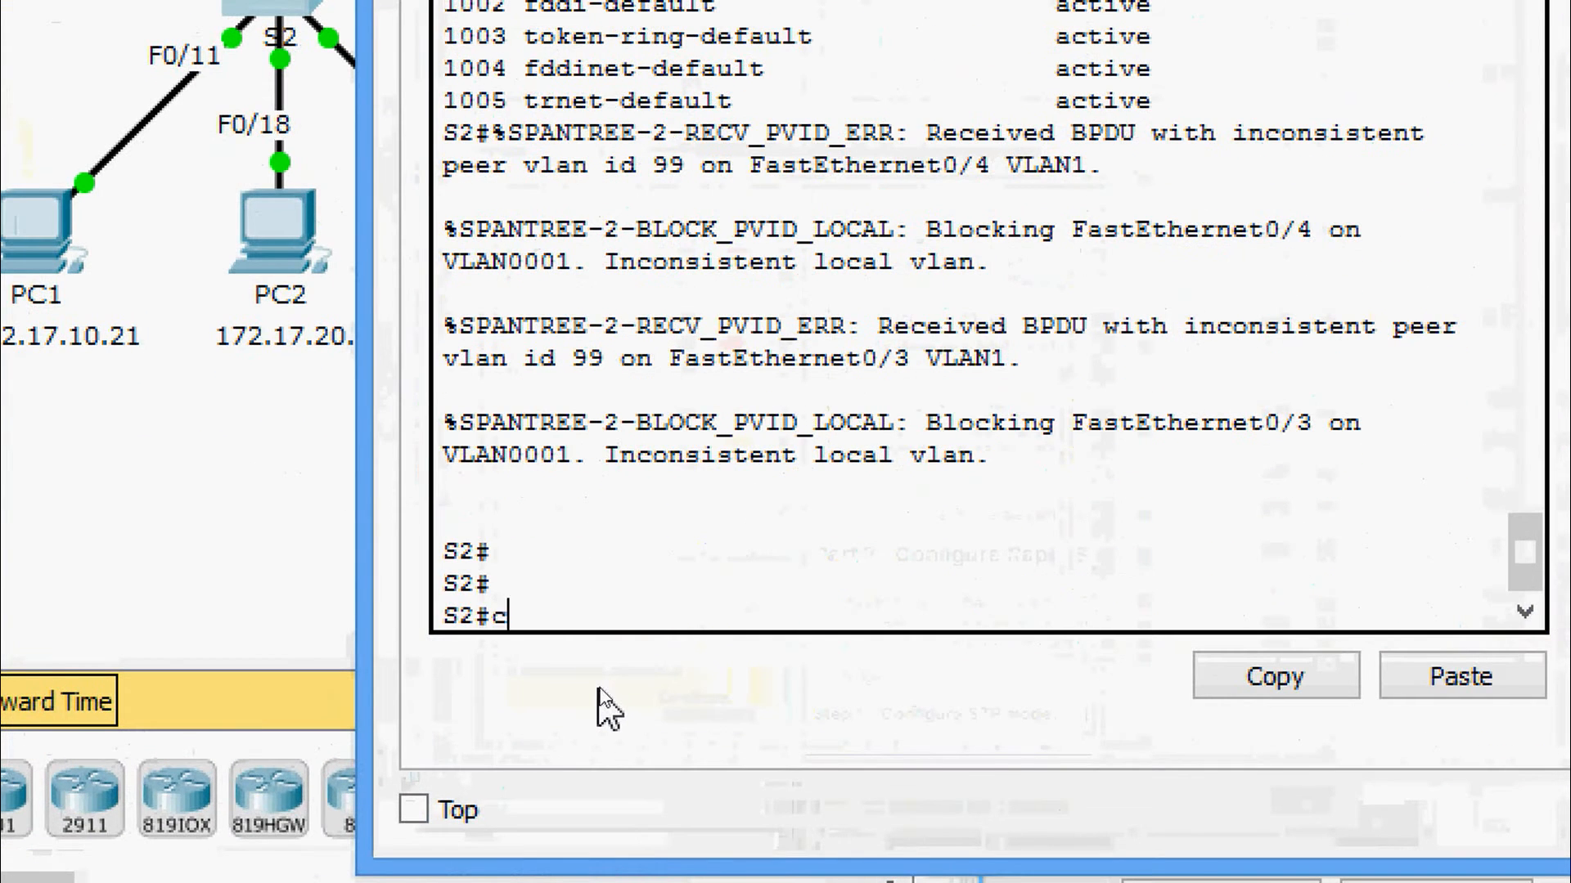
pyautogui.write('onf')
pyautogui.press('Tab')
pyautogui.write('t')
pyautogui.press('Return')
pyautogui.press('Return')
pyautogui.press('Return')
pyautogui.press('Return')
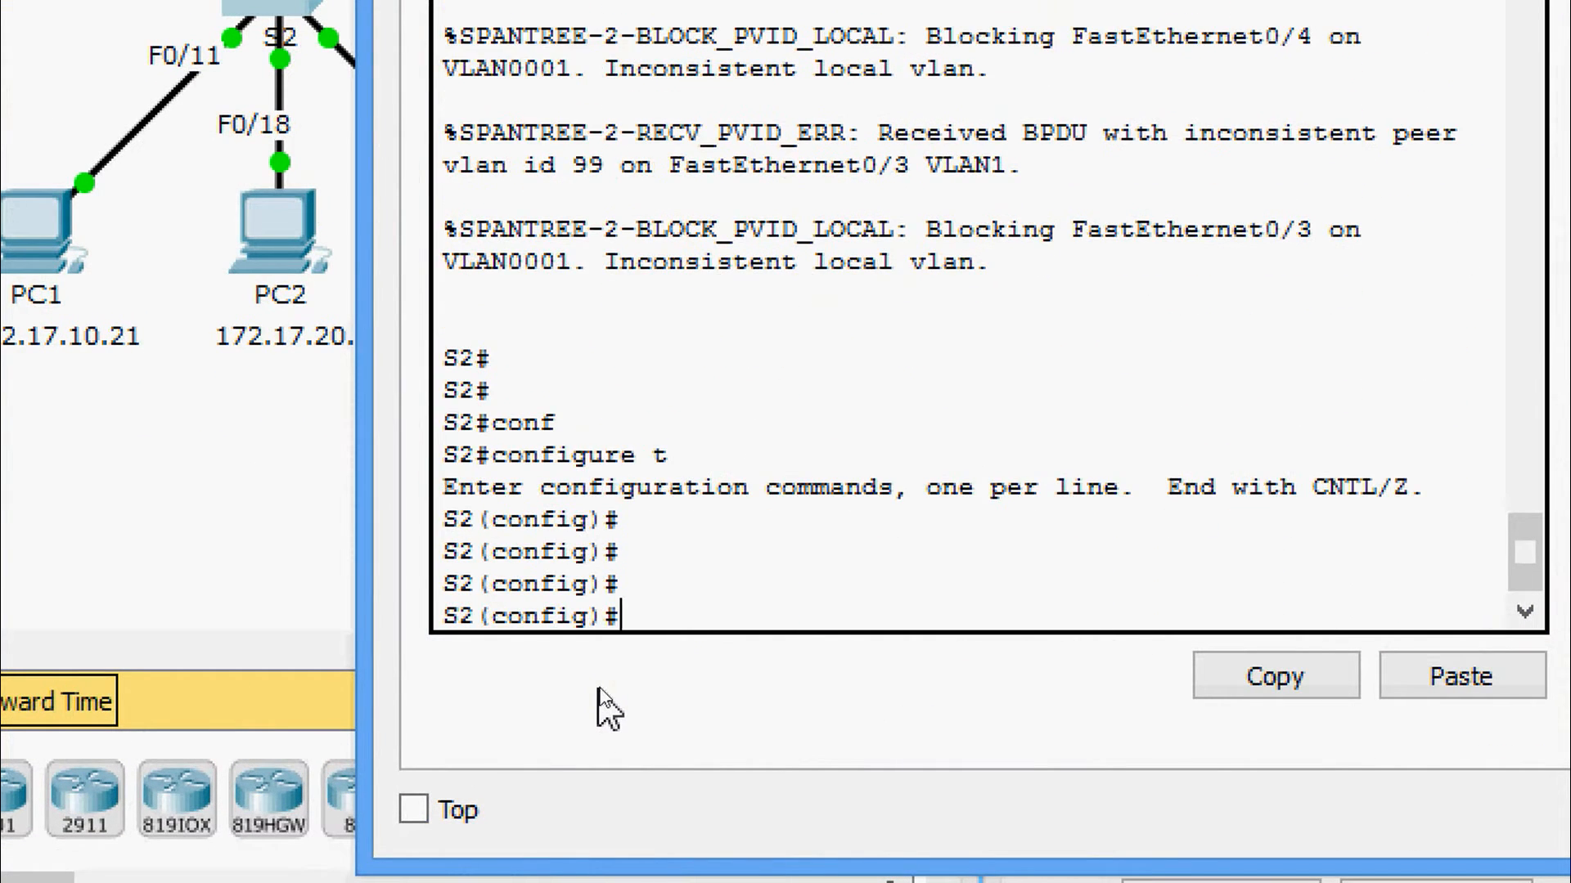
# Enter interface range configuration for FastEthernet 0/1-4 on switch S2
pyautogui.write('inter')
pyautogui.press('Tab')
pyautogui.write('r')
pyautogui.press('Tab')
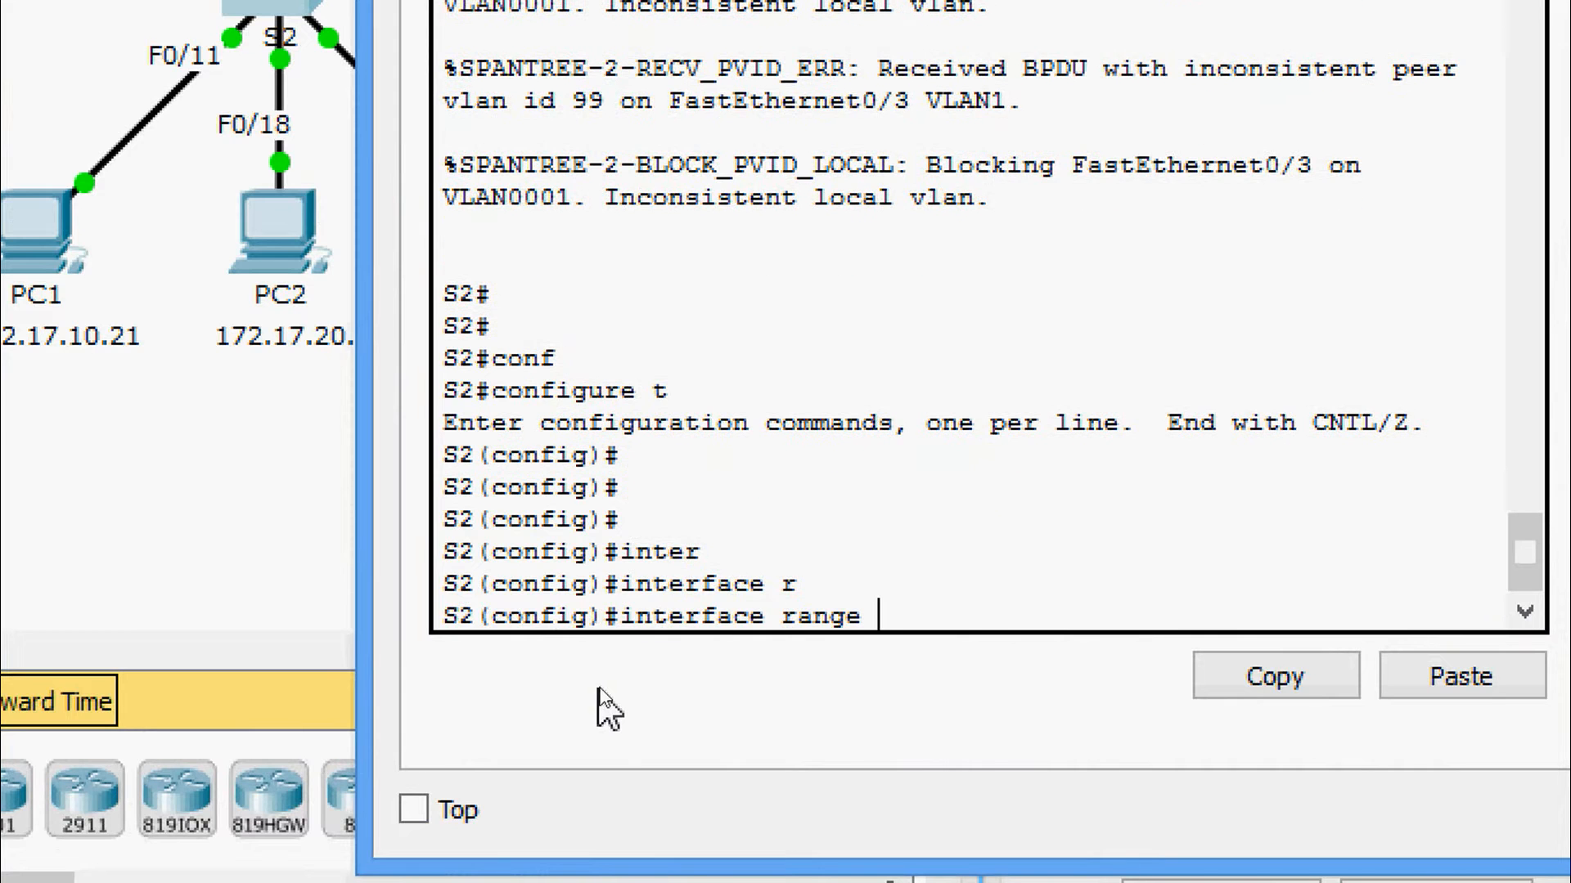
pyautogui.write('fa')
pyautogui.press('Tab')
pyautogui.write('0/')
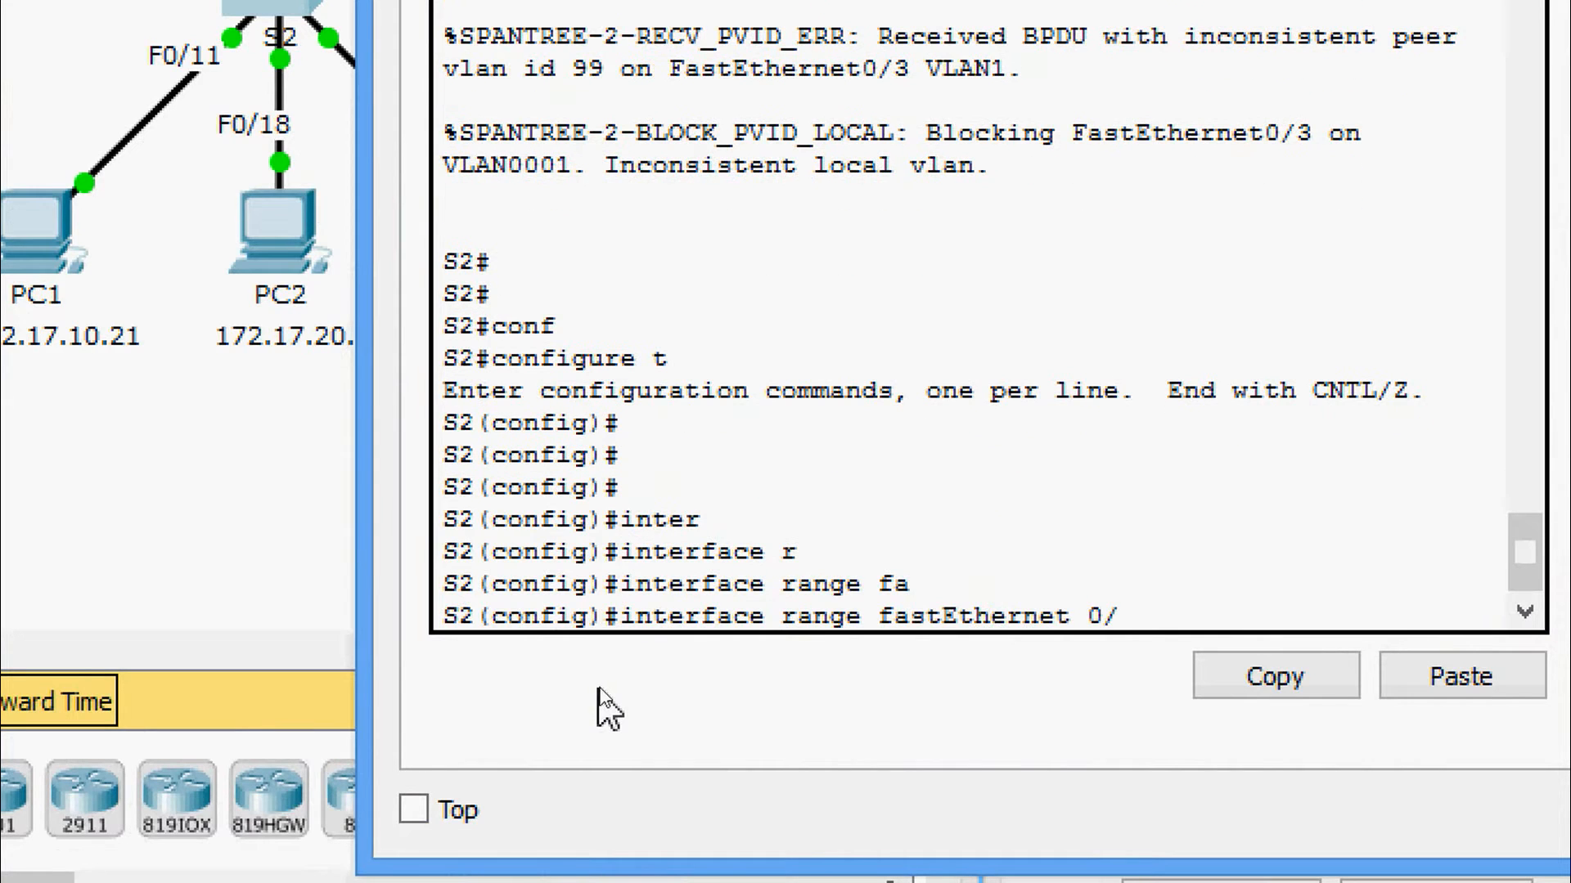
pyautogui.write('1-4')
pyautogui.press('Return')
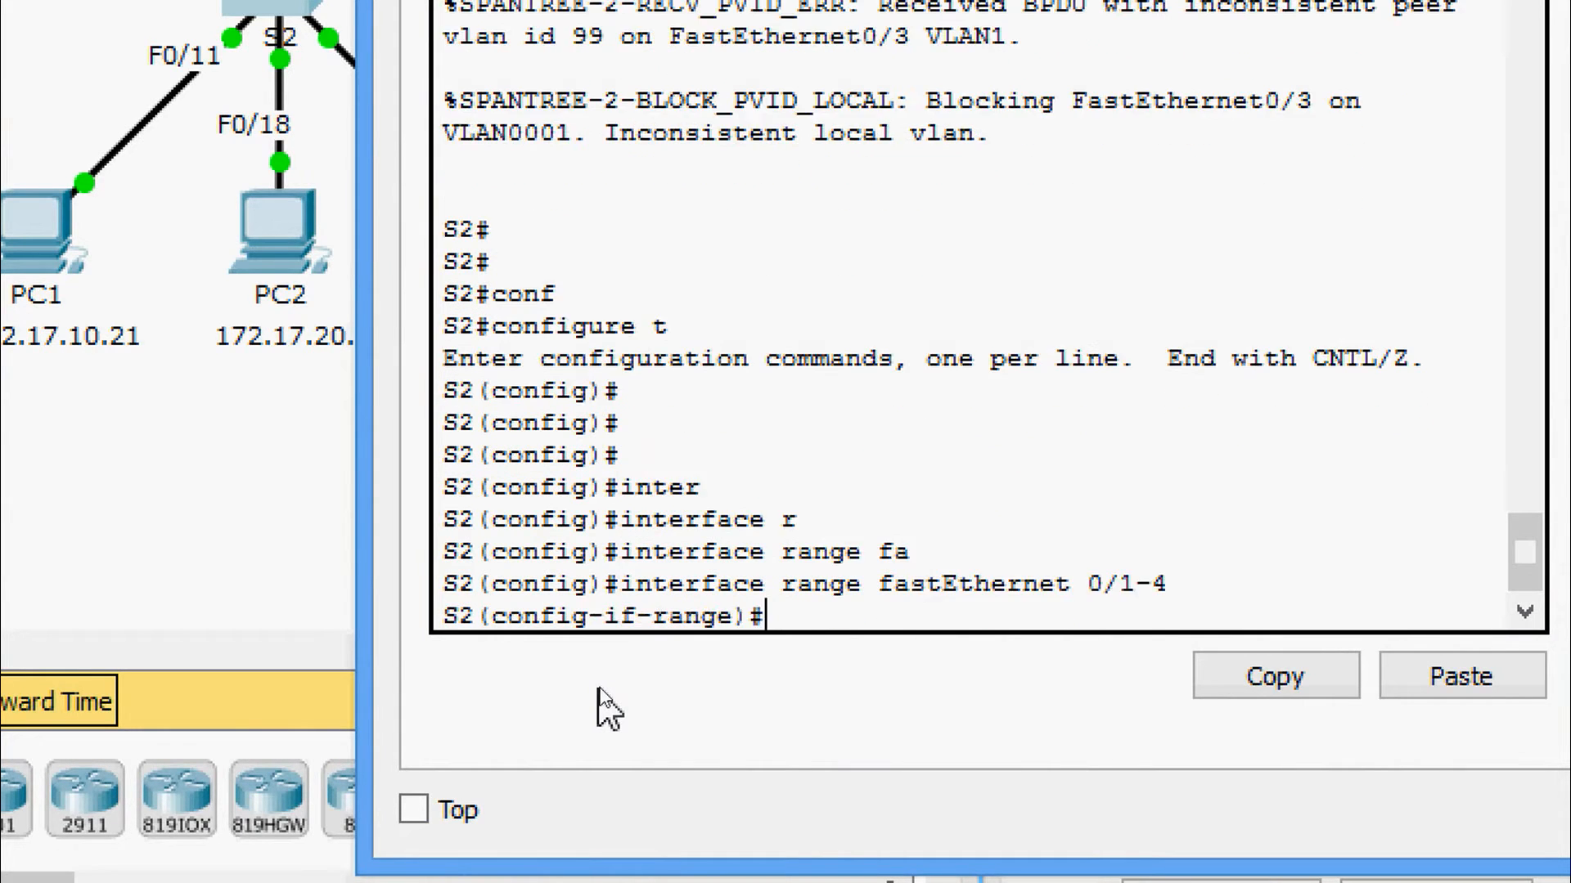
# Set S2's ports FastEthernet 0/1-4 to trunk mode with switchport mode trunk
pyautogui.write('swi')
pyautogui.press('Tab')
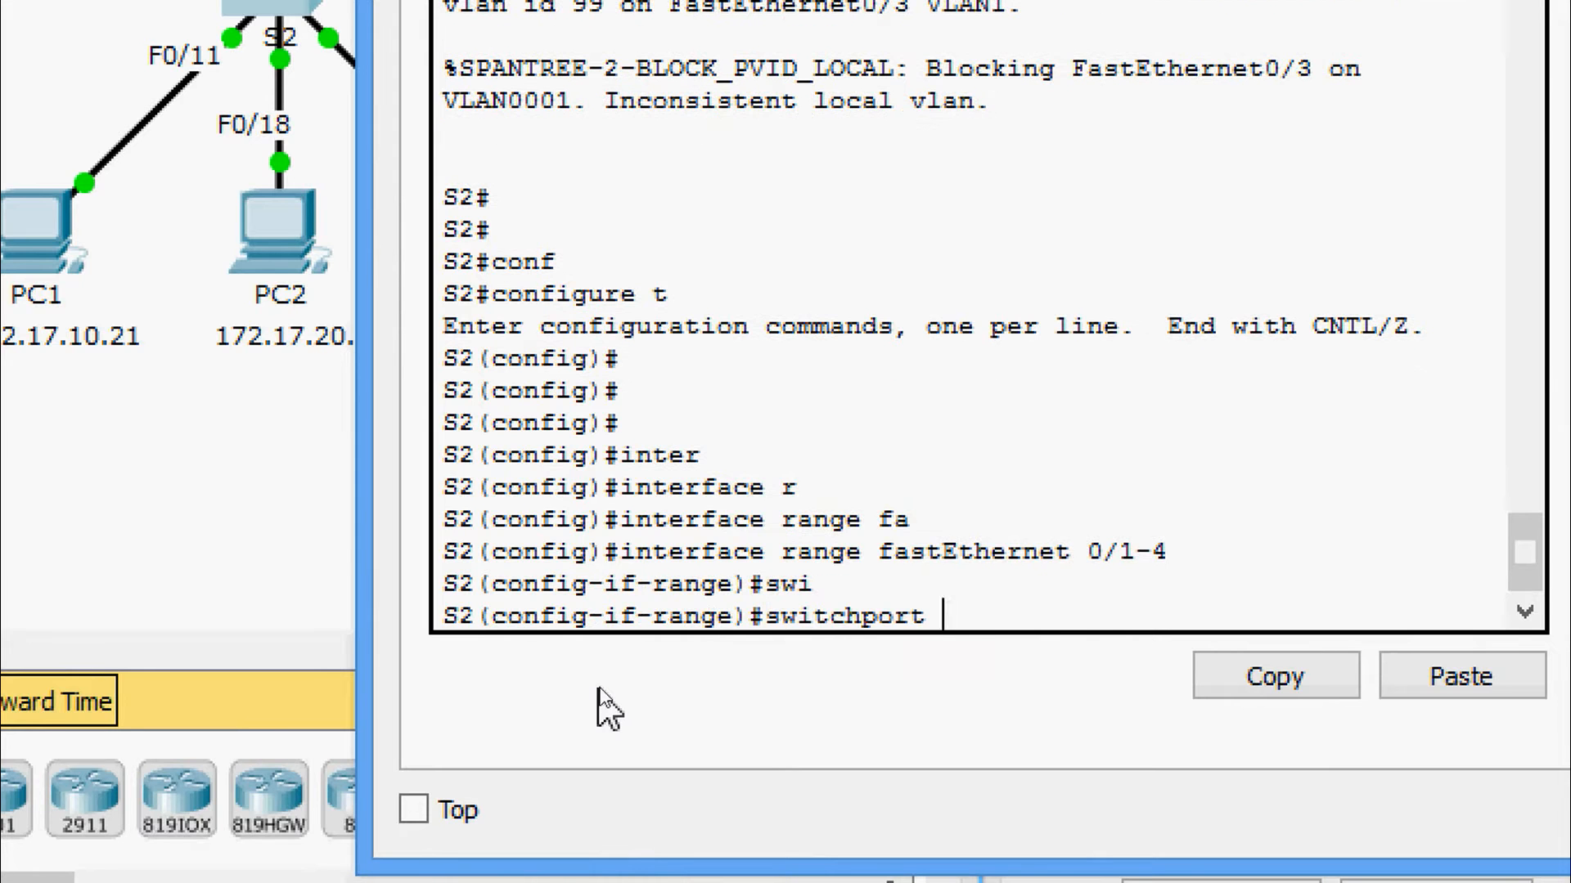
pyautogui.write('mod')
pyautogui.press('Tab')
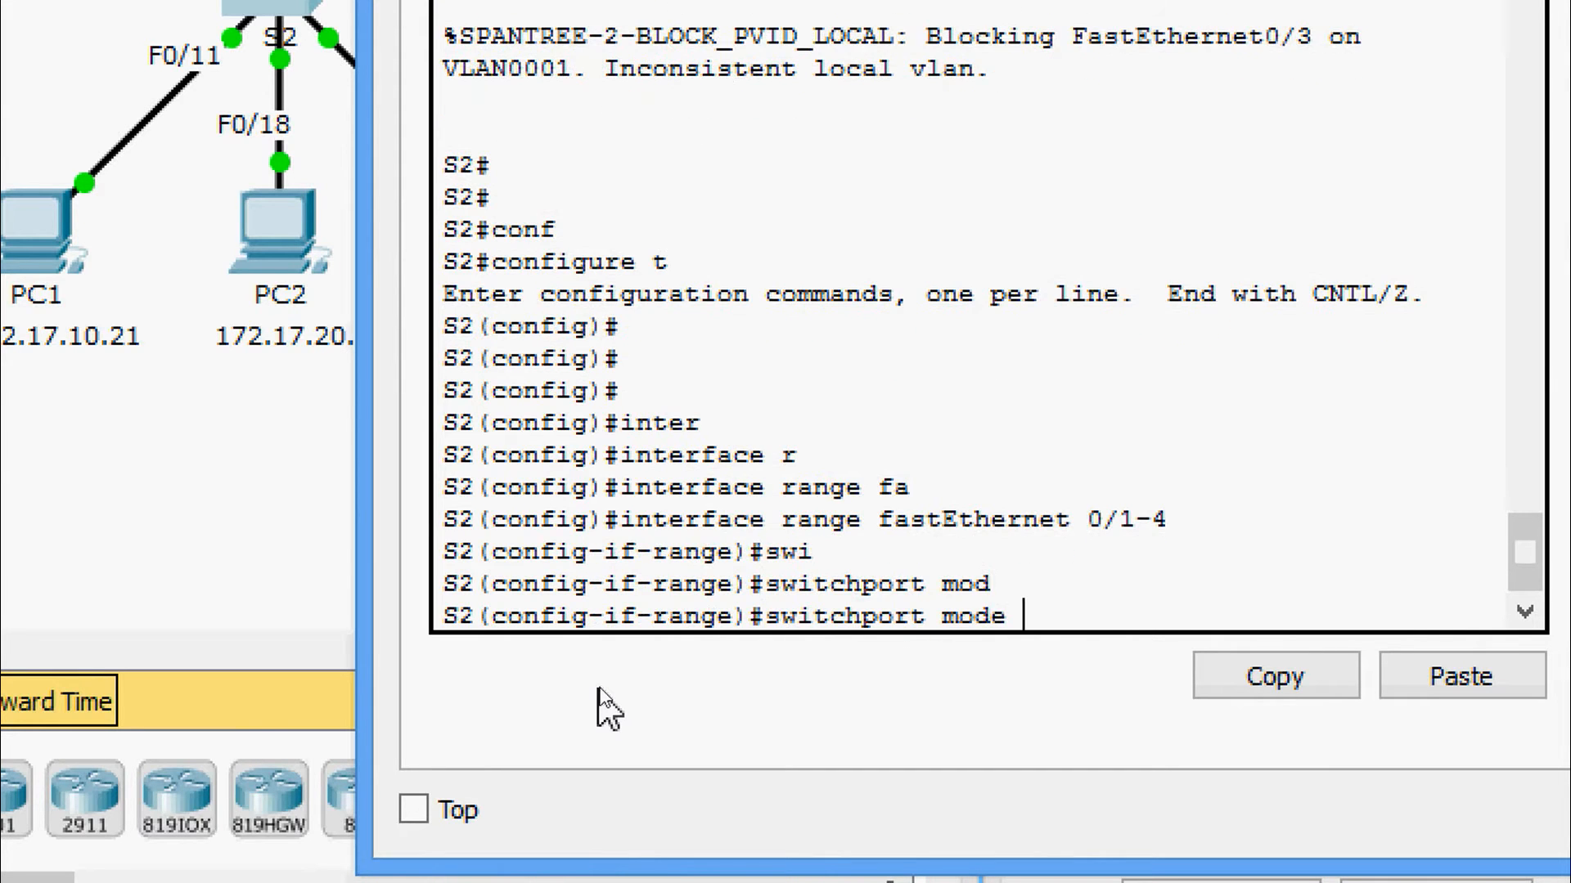
pyautogui.write('tr')
pyautogui.press('Tab')
pyautogui.press('Return')
pyautogui.press('Return')
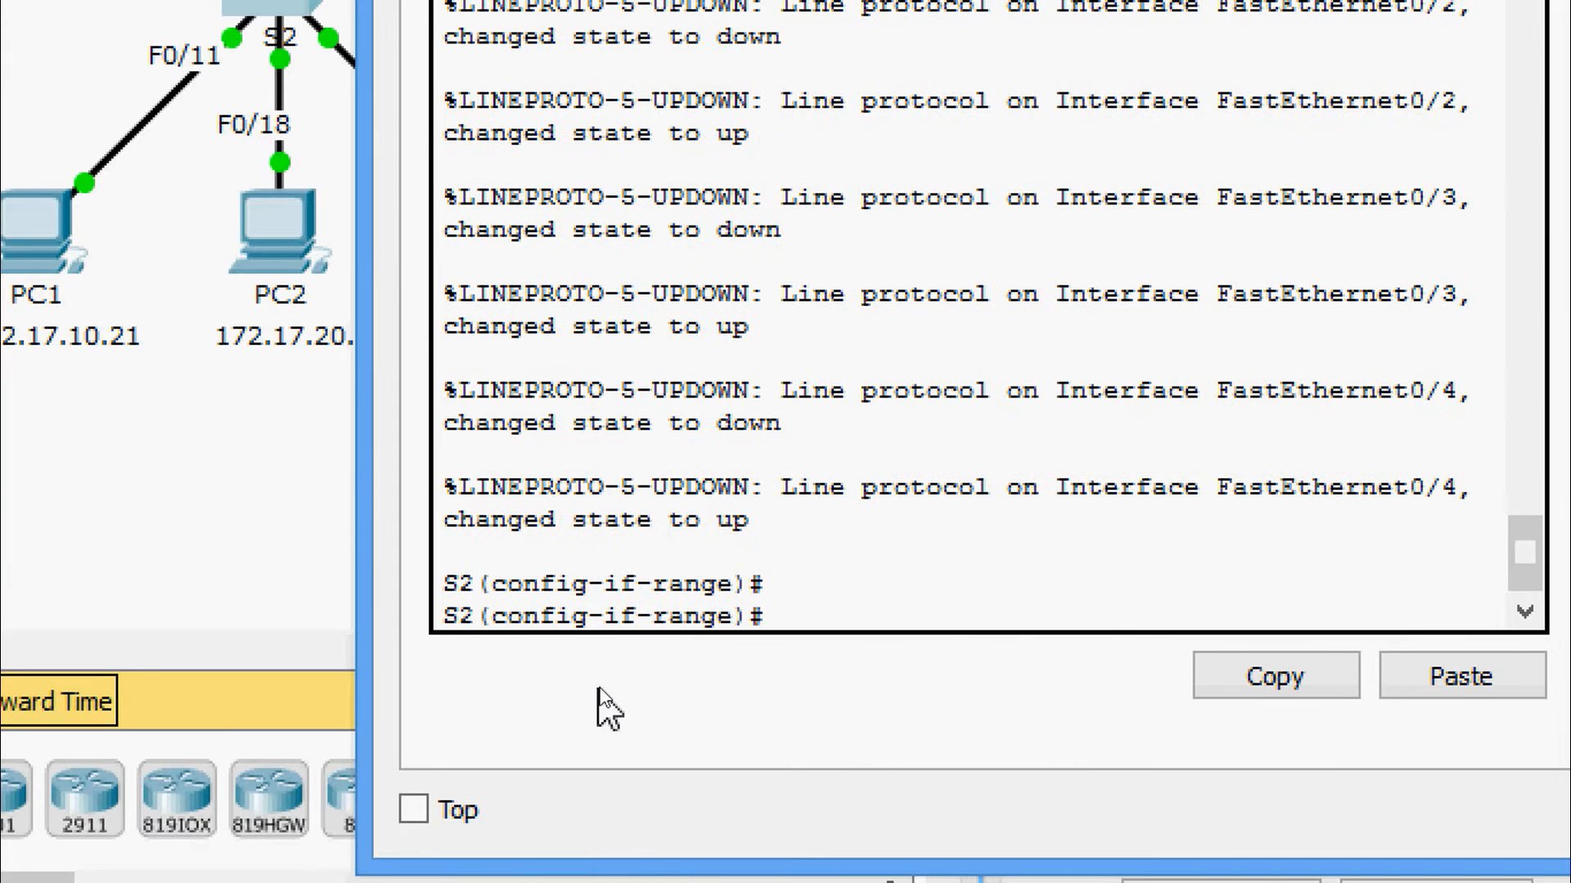
# Assign native VLAN 99 to S2's trunk ports FastEthernet 0/1-4, then close the S2 window
pyautogui.write('wi')
pyautogui.press('Tab')
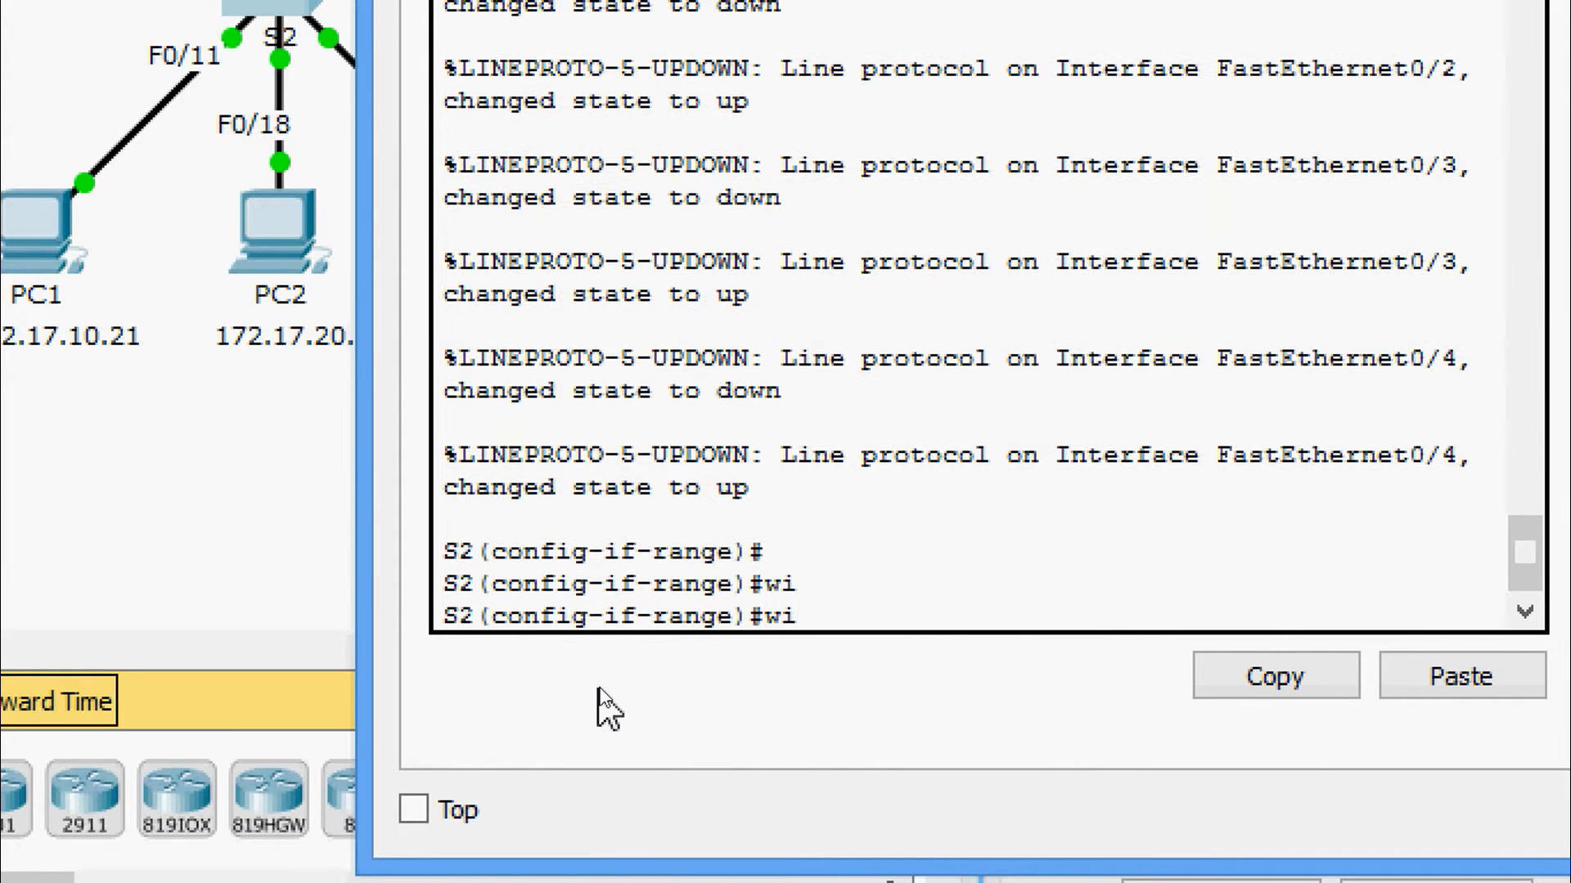
pyautogui.press('BackSpace')
pyautogui.press('BackSpace')
pyautogui.write('swi')
pyautogui.press('Tab')
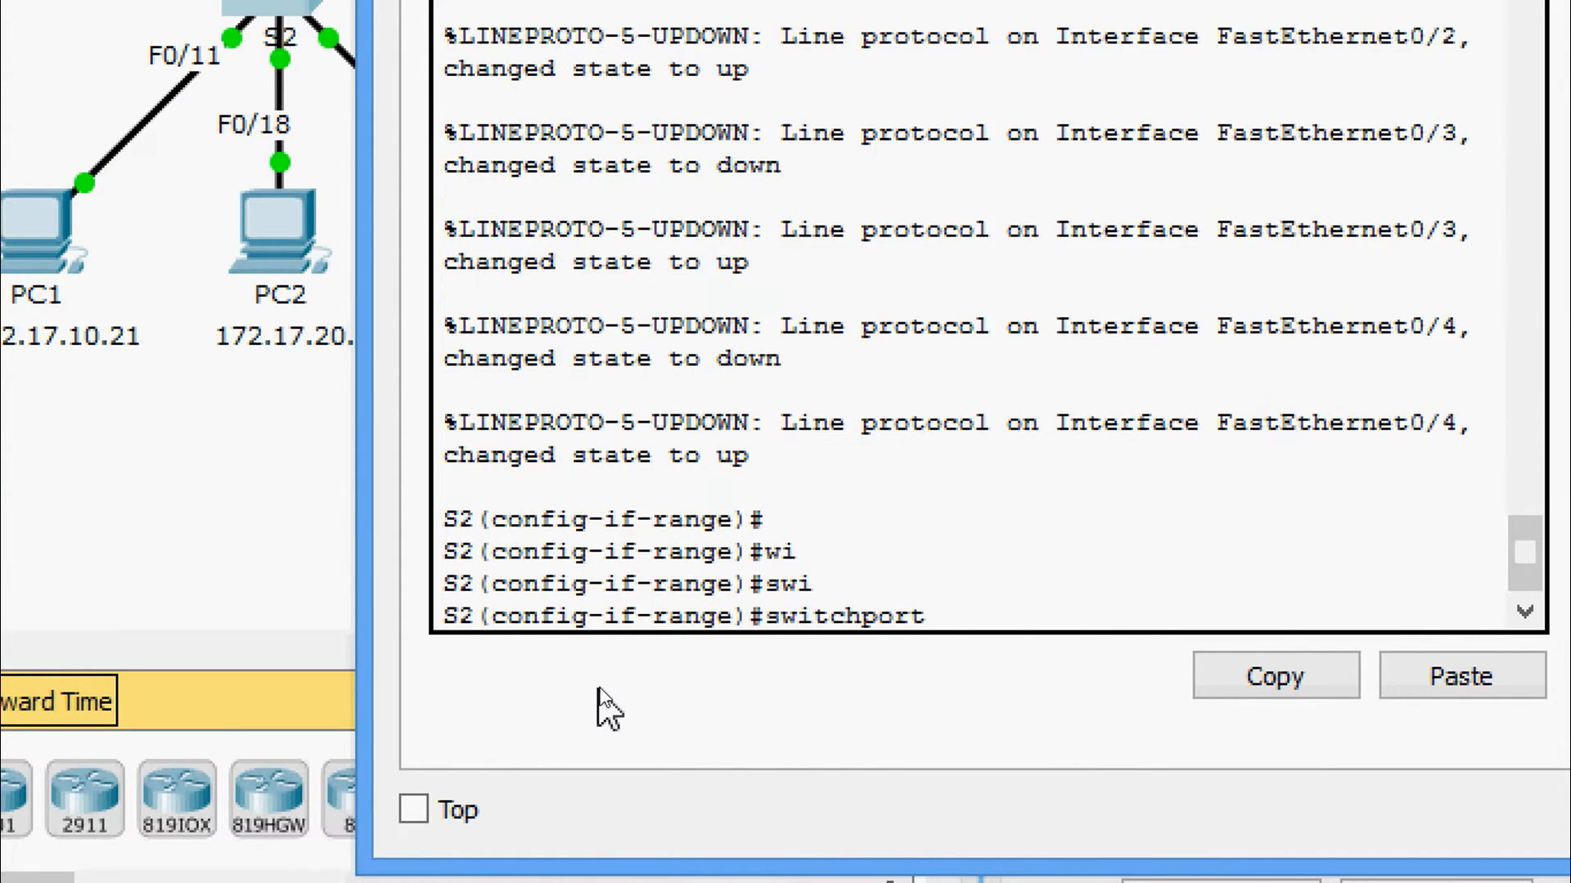
pyautogui.write('tr')
pyautogui.press('Tab')
pyautogui.write('na')
pyautogui.press('Tab')
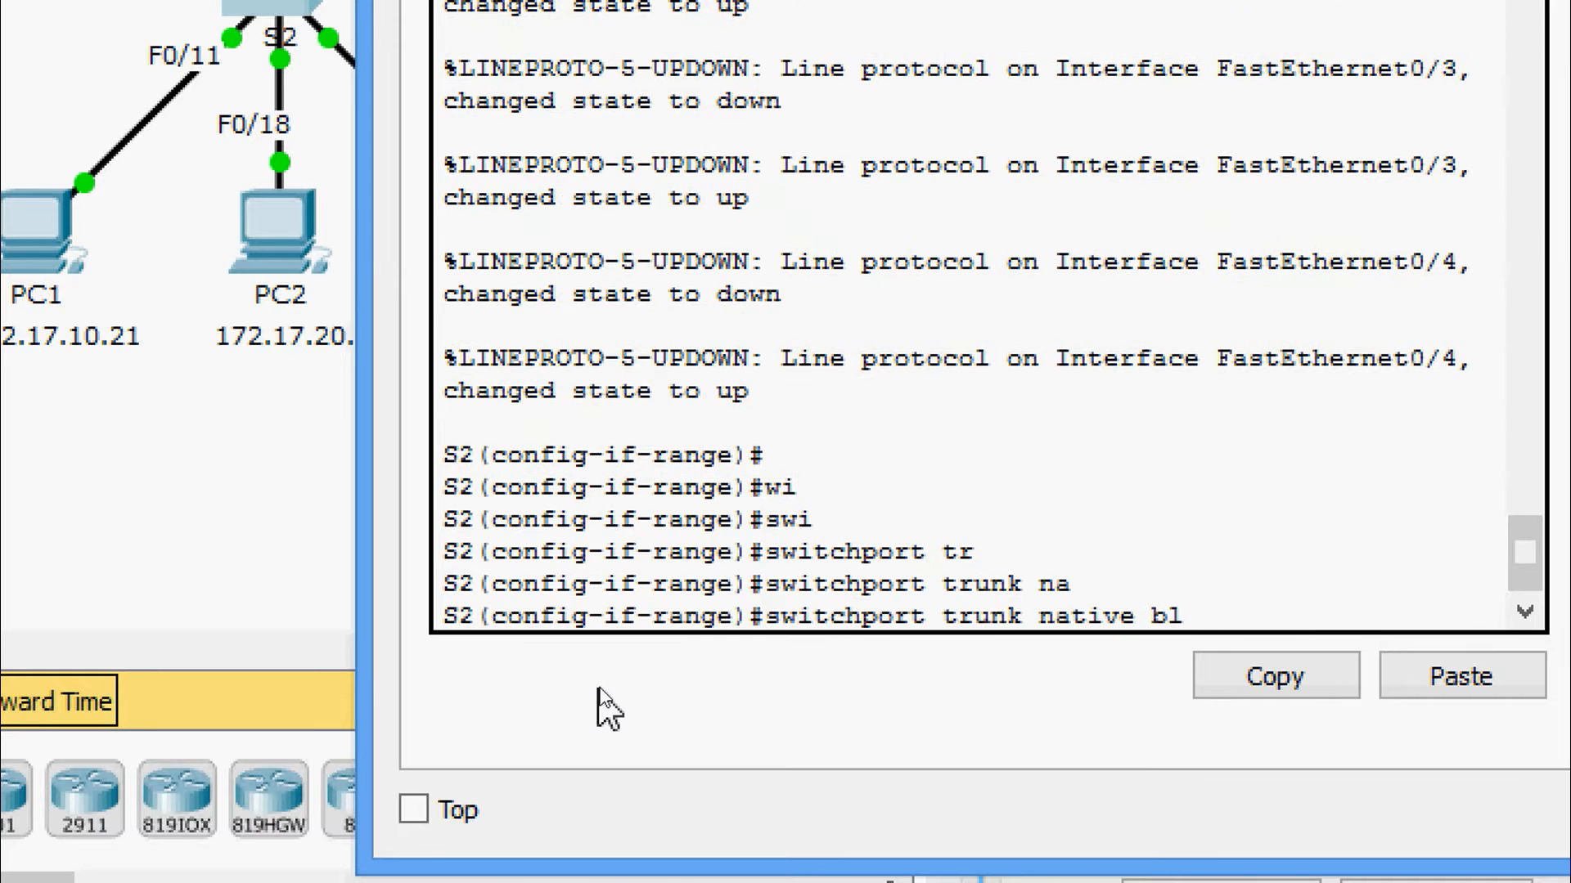
pyautogui.write('vl')
pyautogui.press('Tab')
pyautogui.write('99')
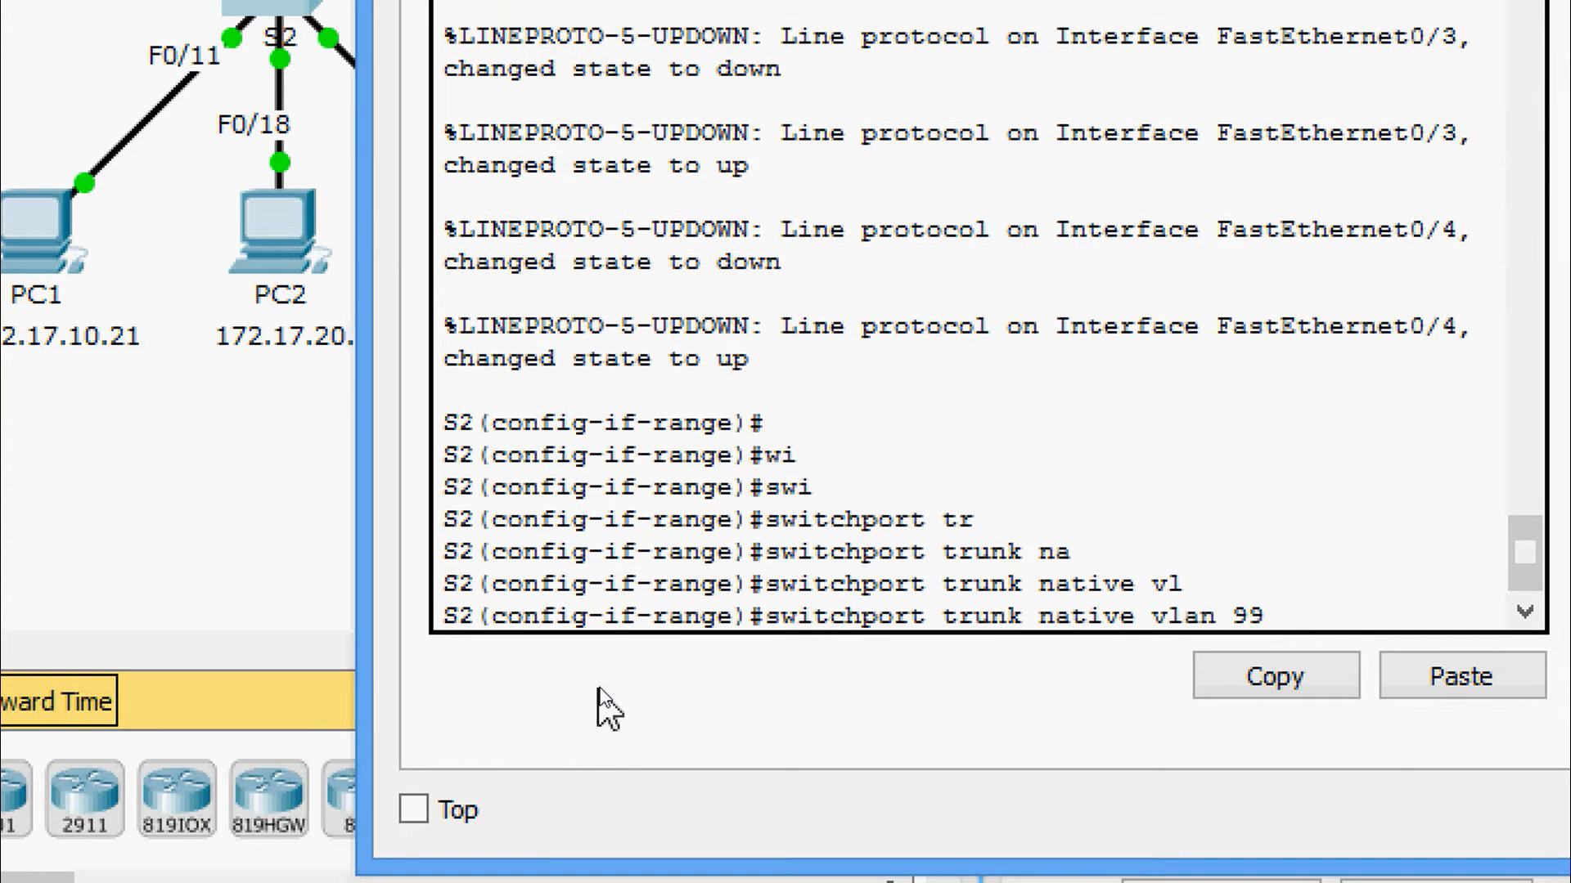
pyautogui.press('Return')
pyautogui.press('Return')
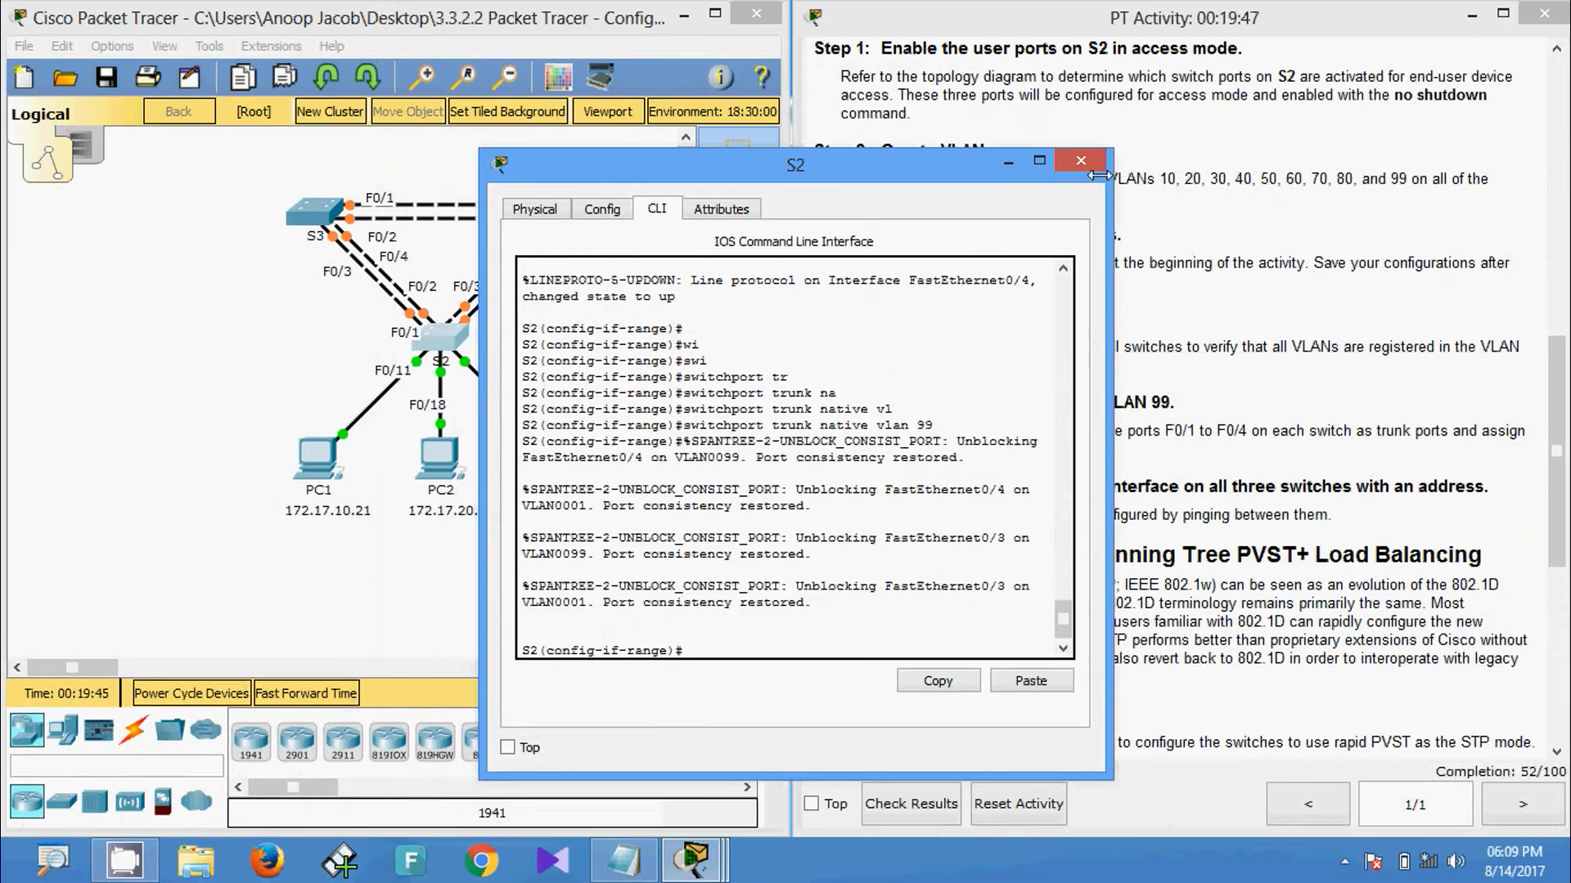
pyautogui.click(1084, 168)
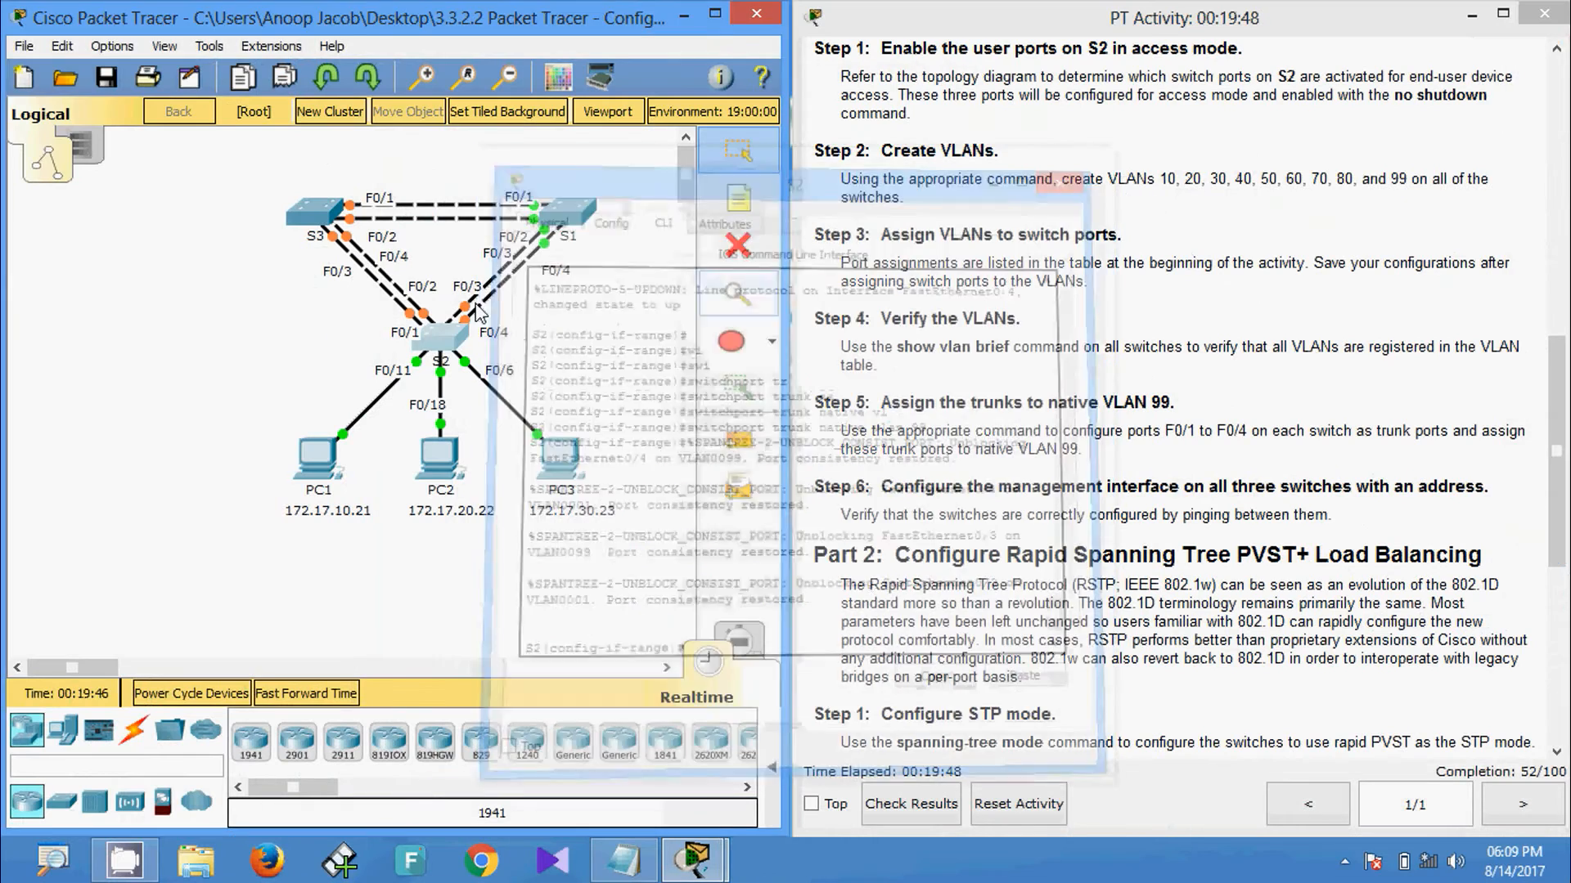
# Open switch S3's command line and enter global configuration mode
pyautogui.click(313, 233)
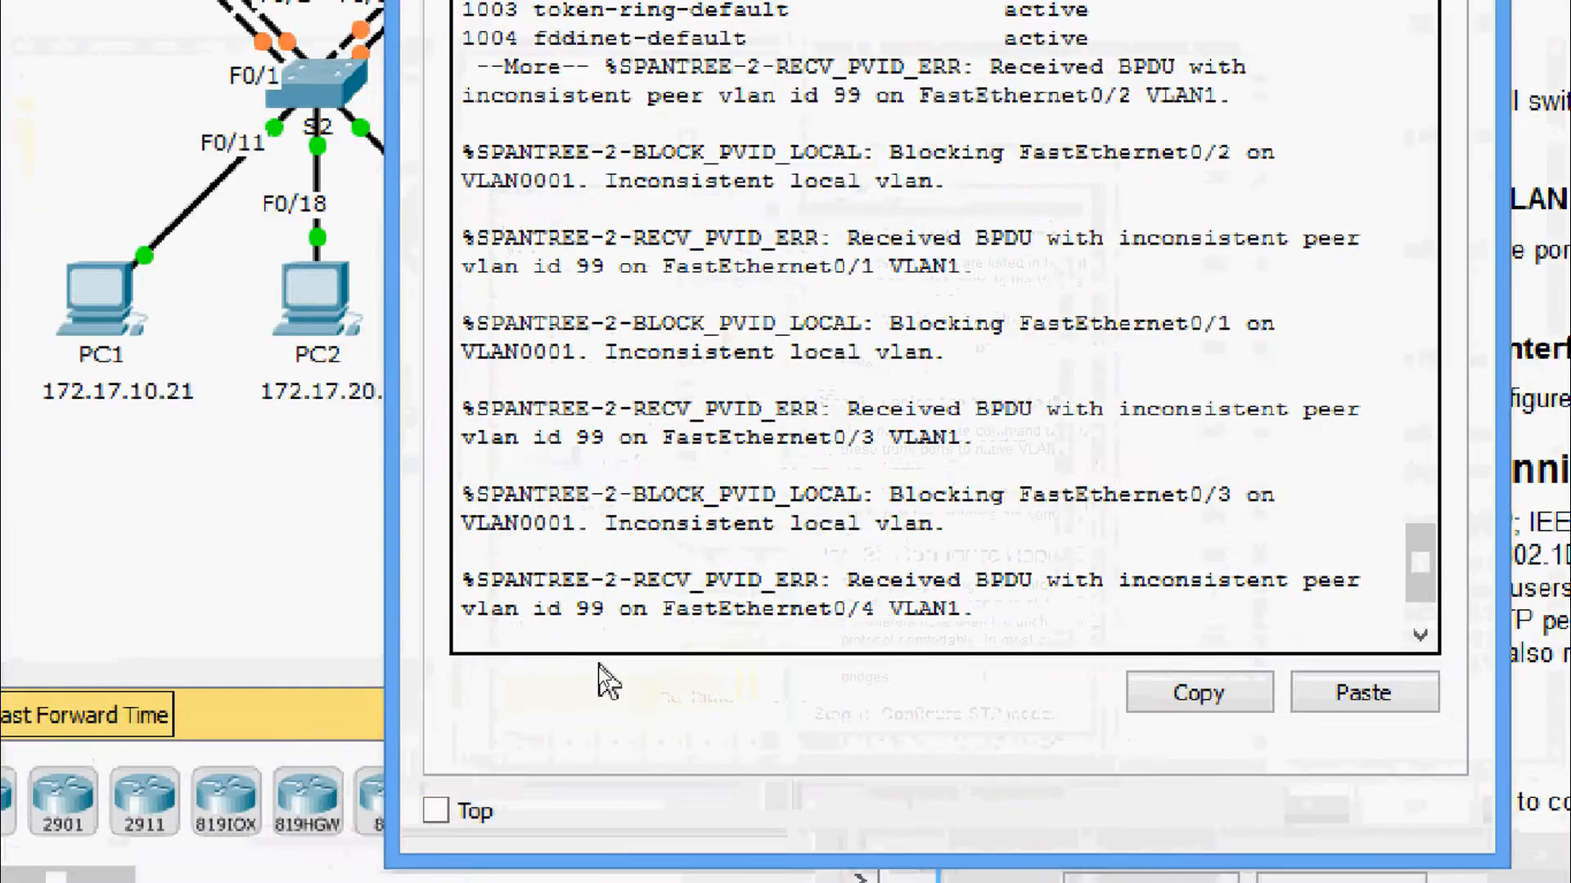
pyautogui.press('Return')
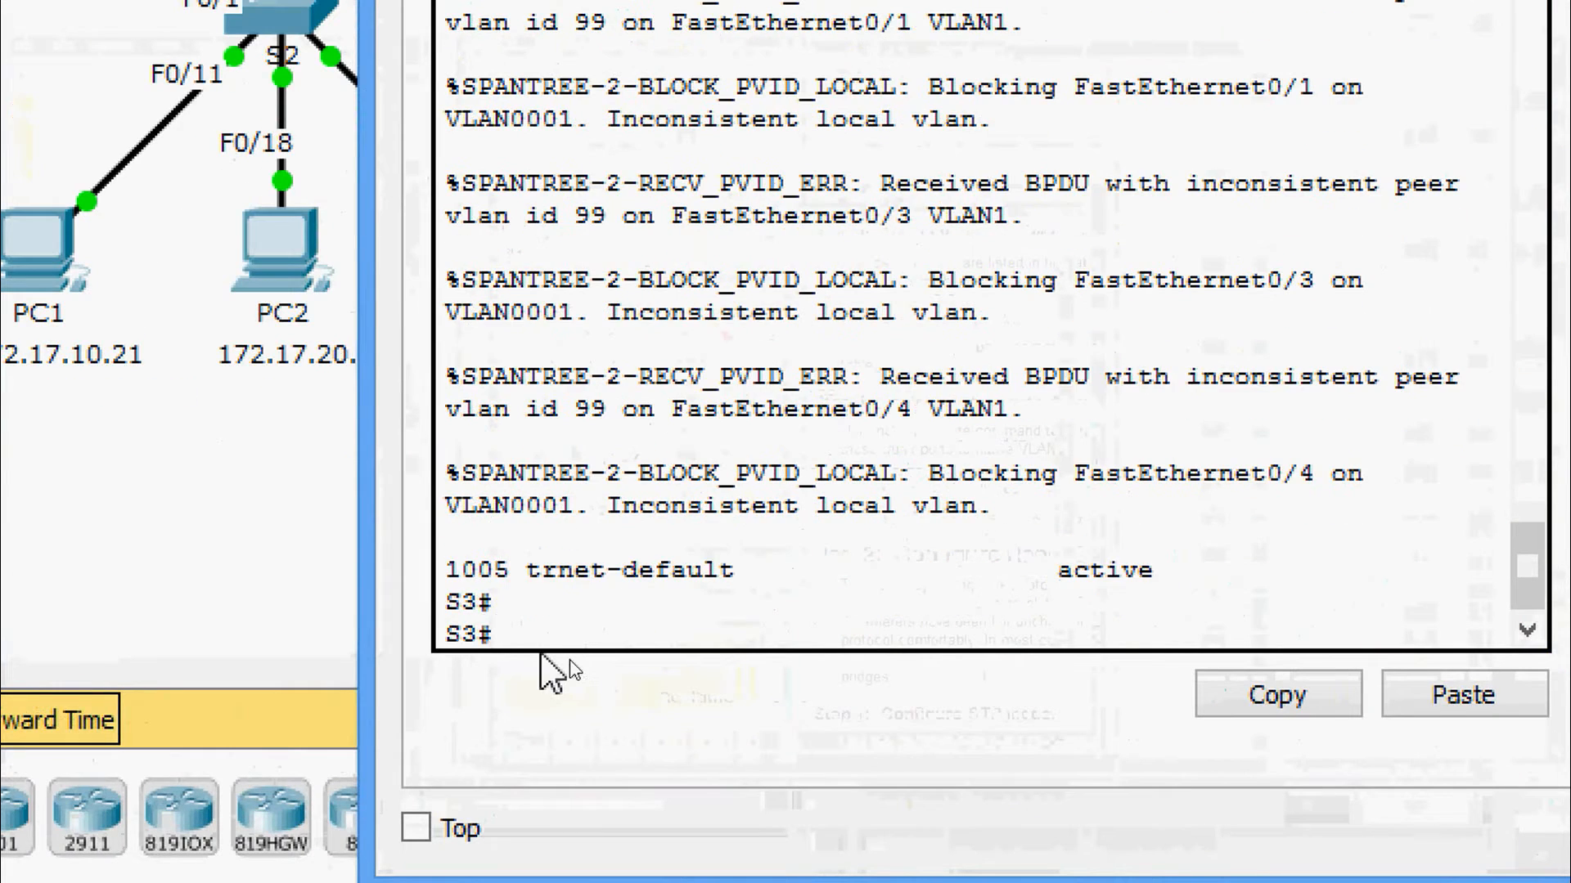
pyautogui.write('conf t')
pyautogui.press('Return')
# Try to select ports FastEthernet 0/1-4 on S3 using the interface command without the range keyword
pyautogui.write('inter')
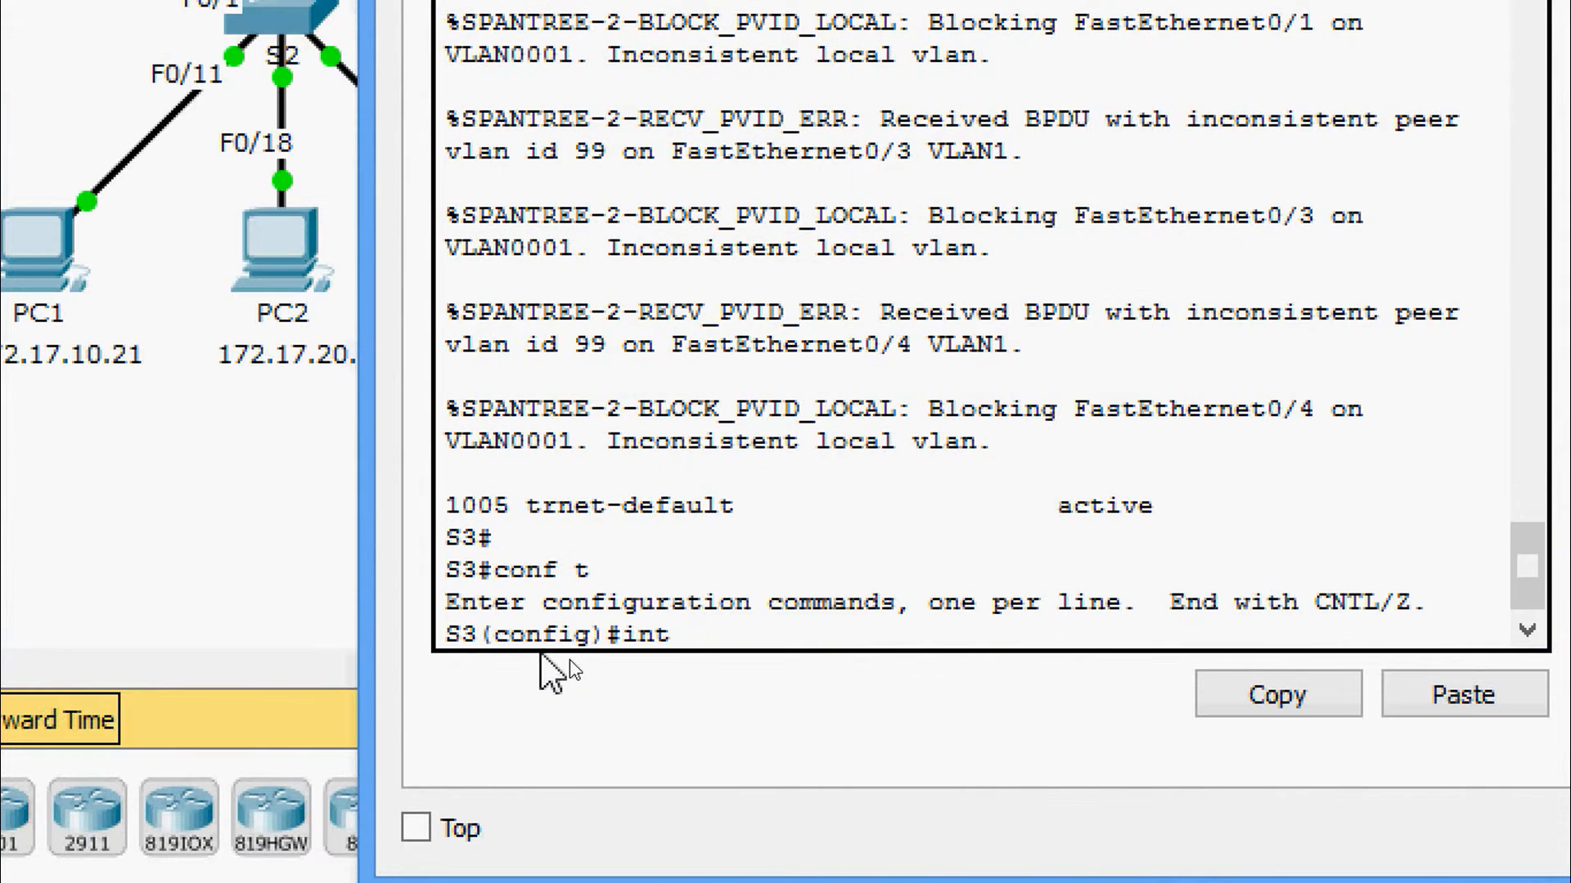
pyautogui.press('Tab')
pyautogui.write('f')
pyautogui.press('Tab')
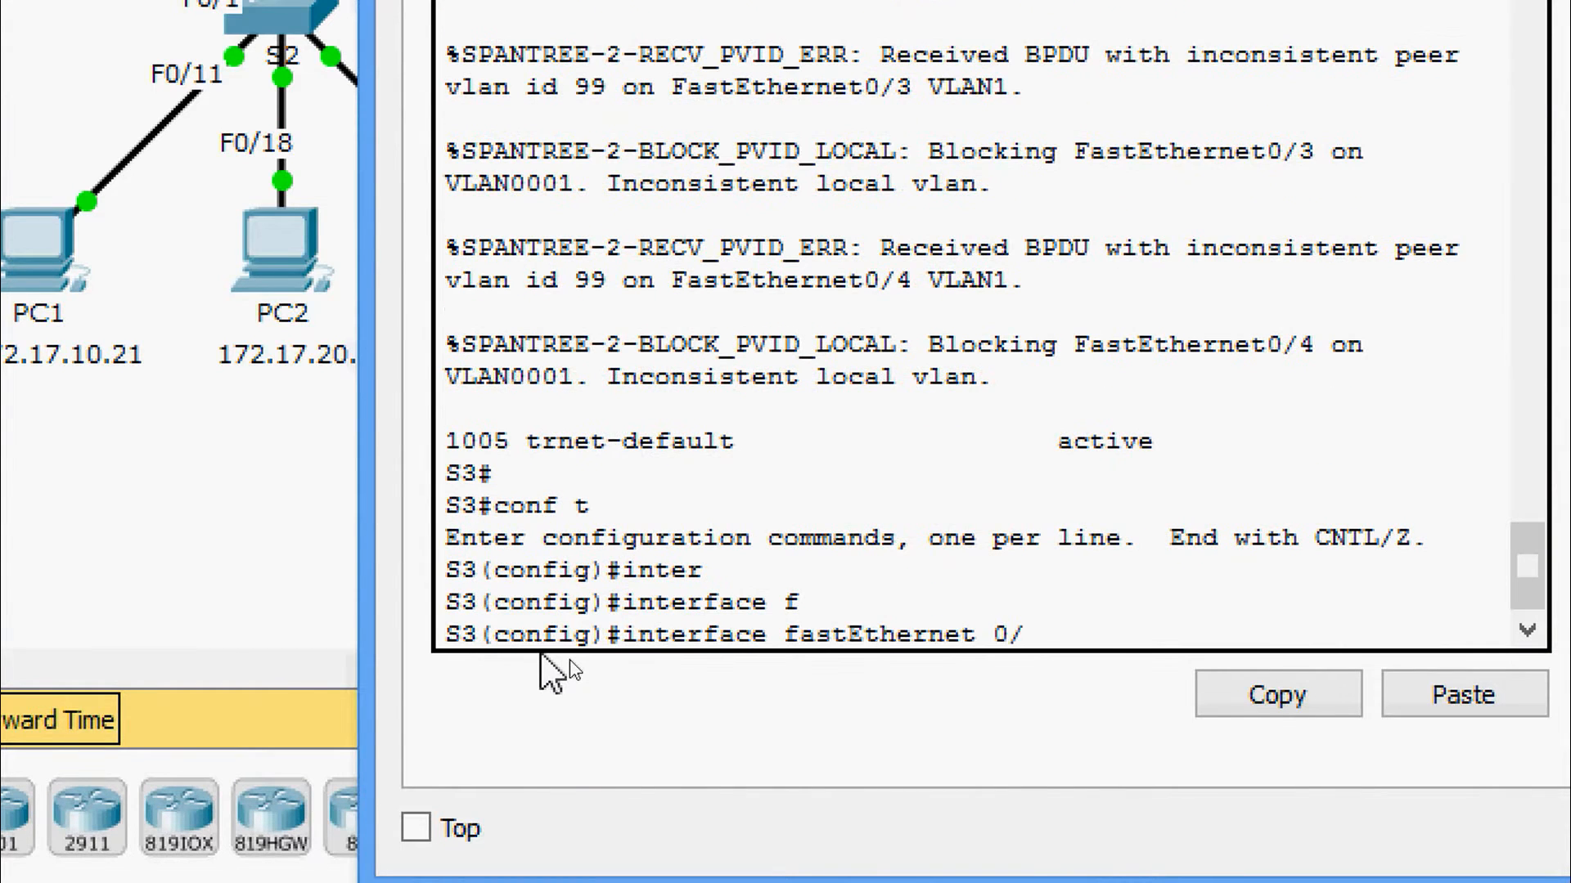
pyautogui.write('0/1-4')
pyautogui.press('Return')
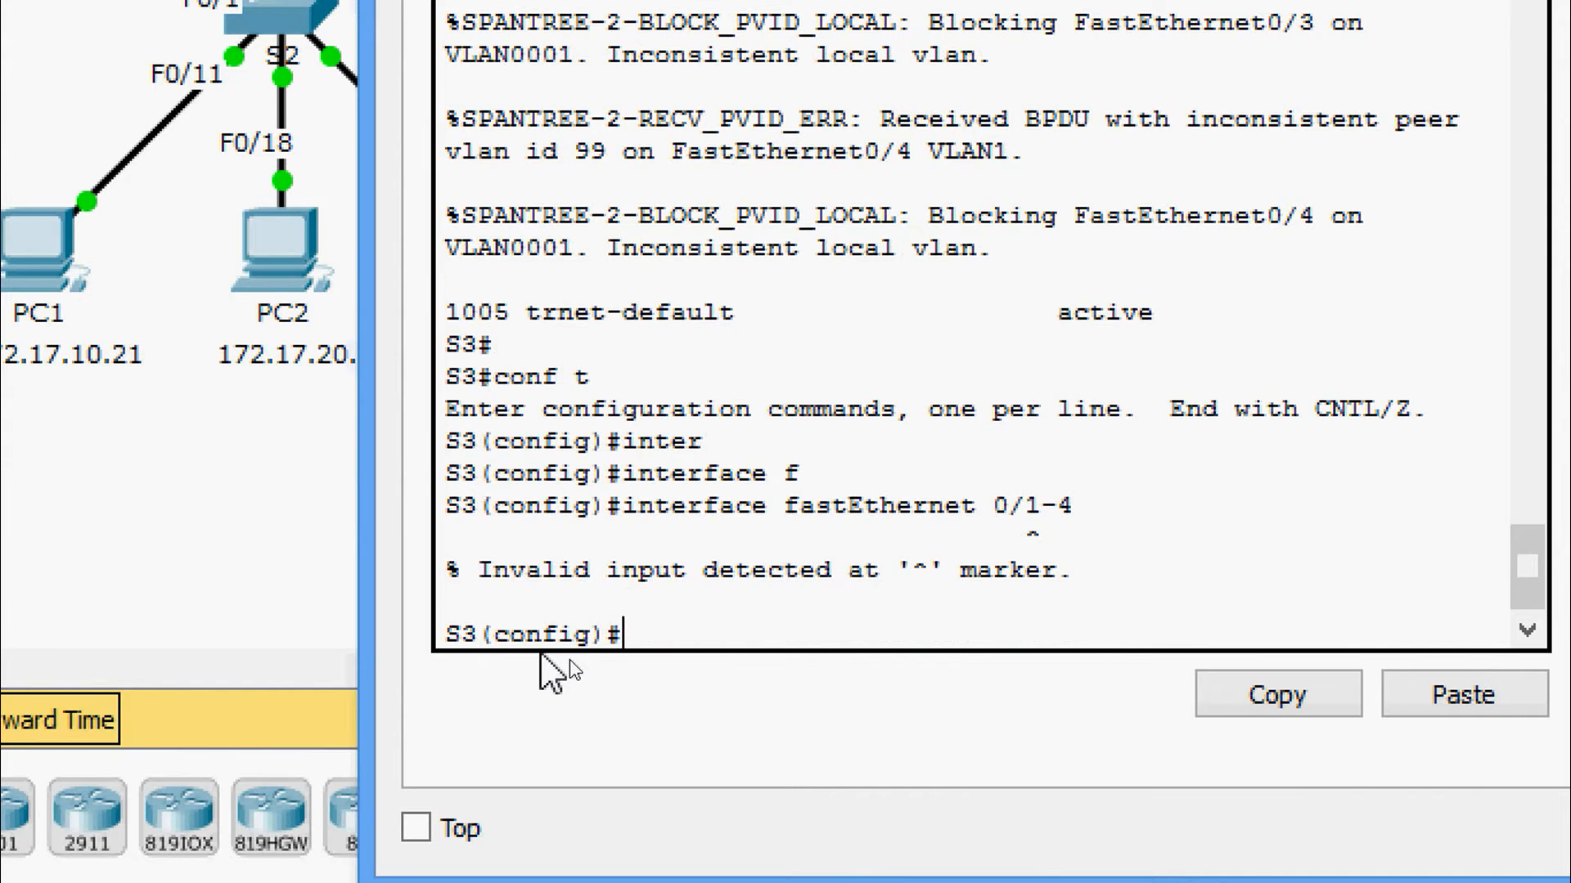
# Enter interface range configuration for FastEthernet 0/1-4 on switch S3
pyautogui.write('inter')
pyautogui.press('Tab')
pyautogui.write('r')
pyautogui.press('Tab')
pyautogui.write('f')
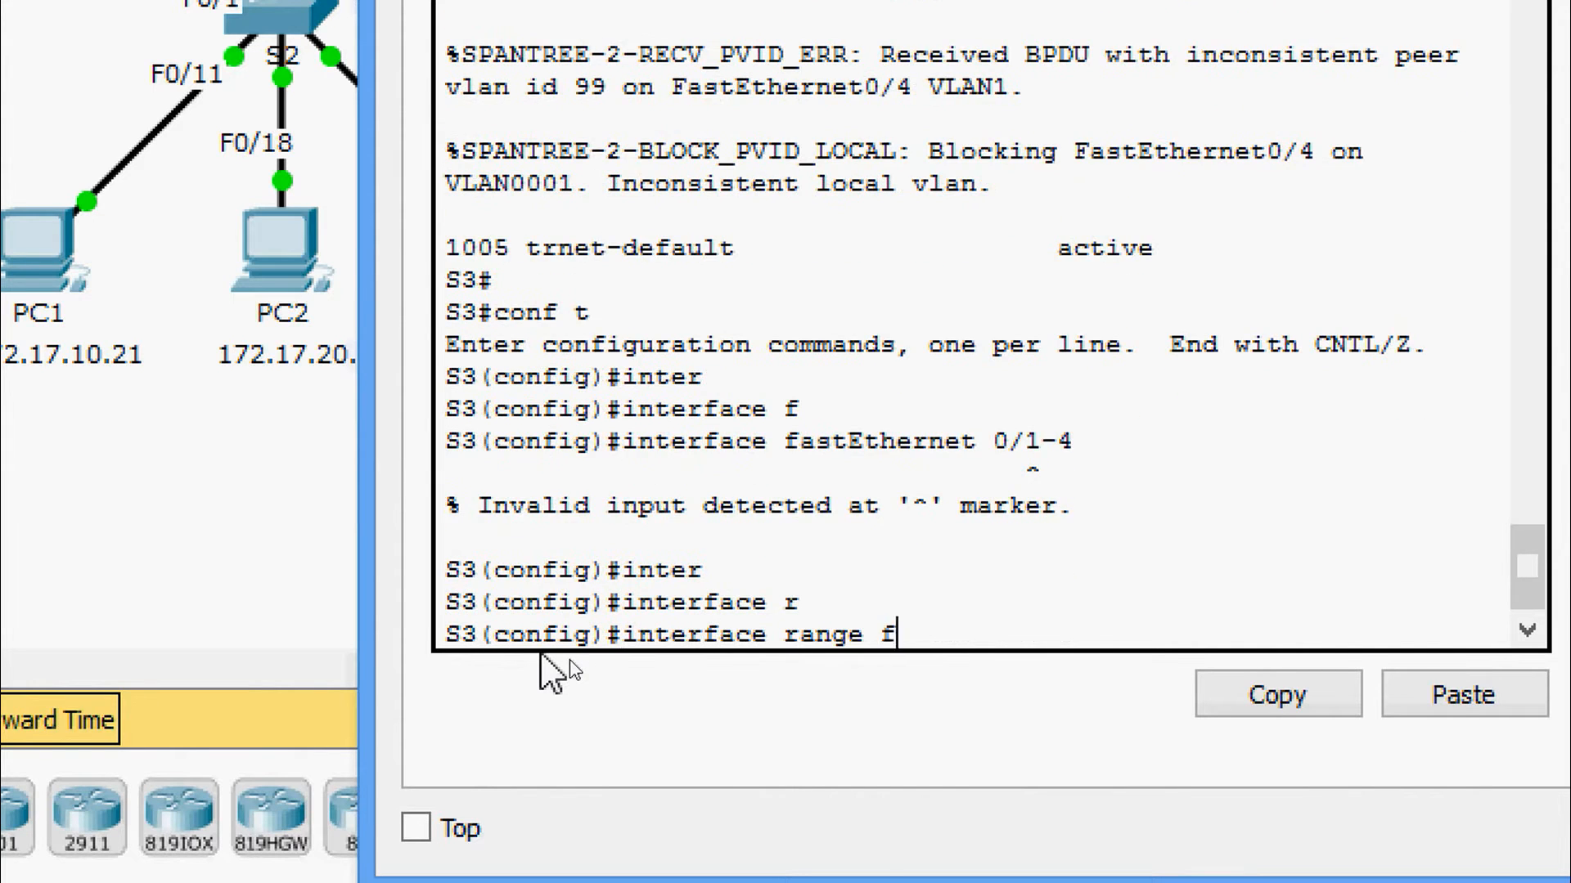
pyautogui.write('a')
pyautogui.press('Tab')
pyautogui.write('0/1')
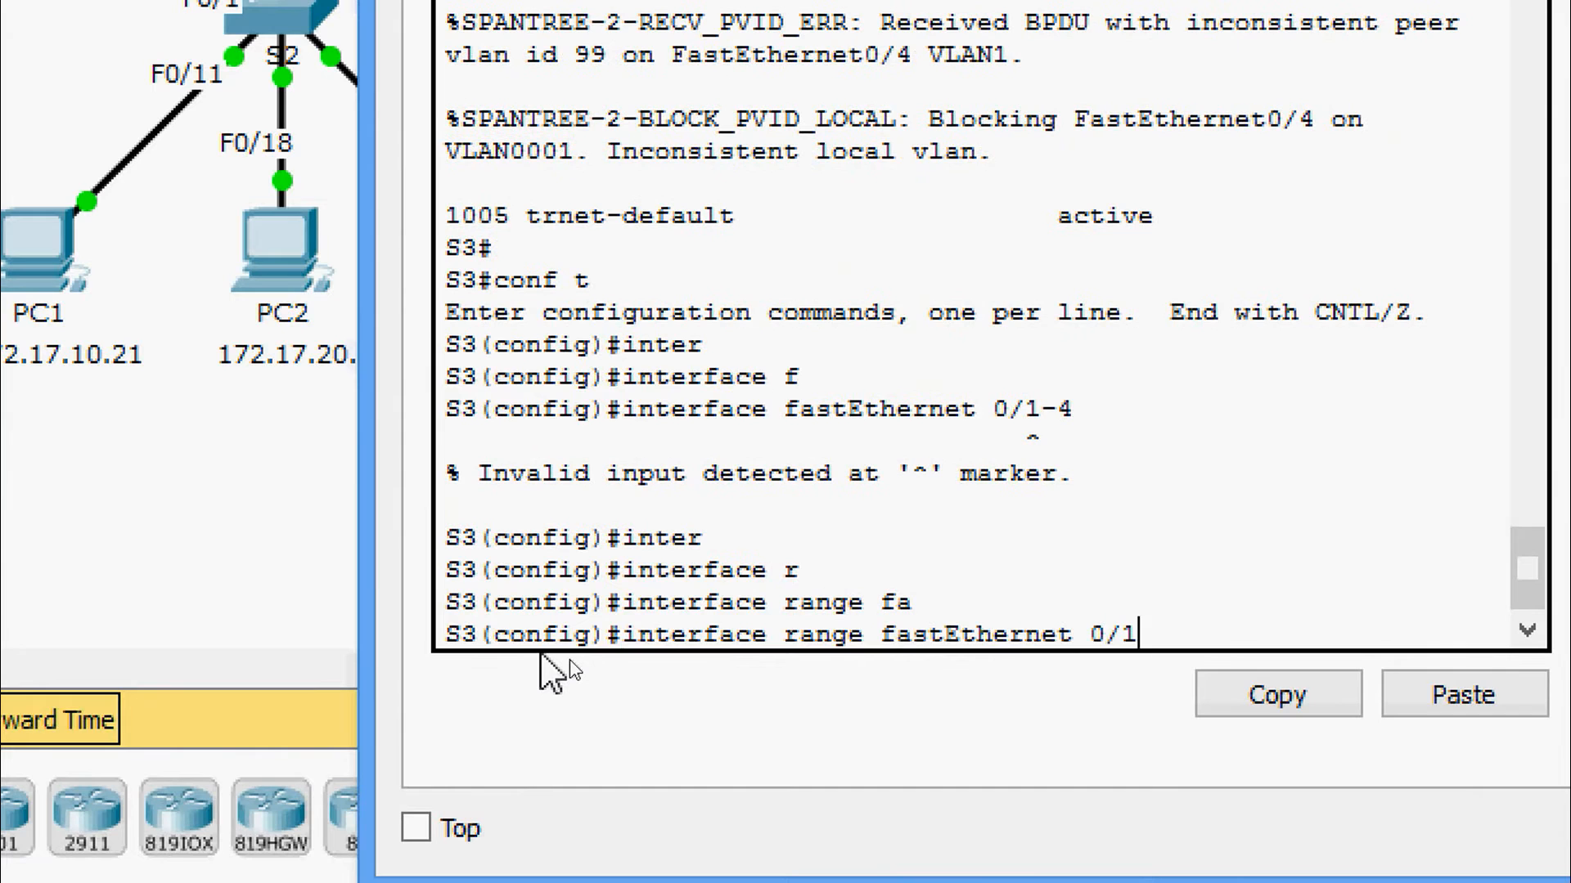
pyautogui.write('-4')
pyautogui.press('Return')
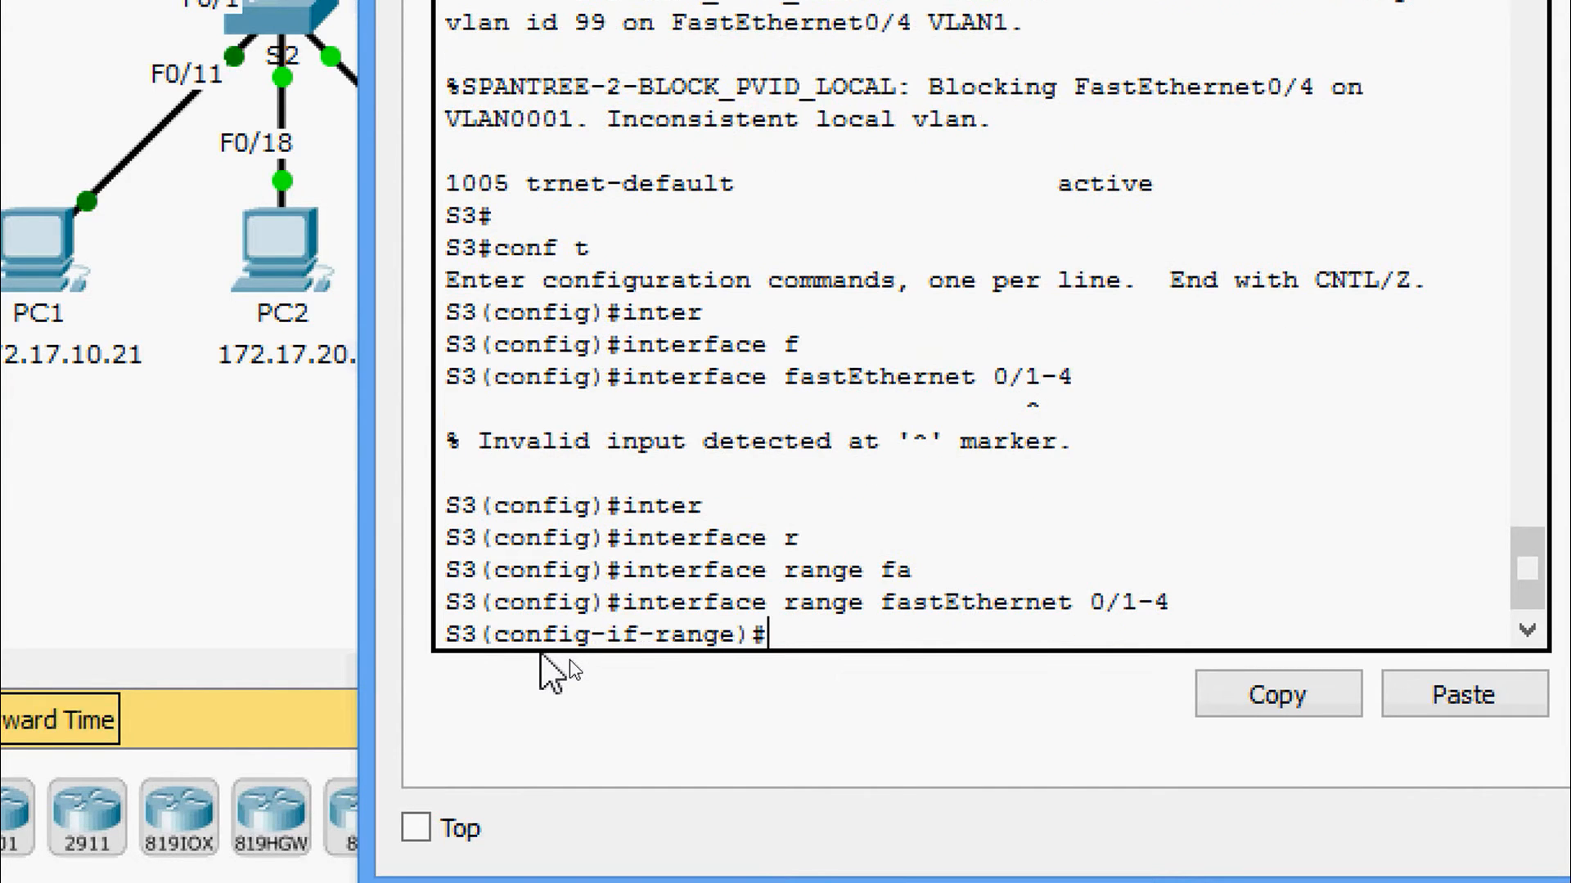
# Set S3's ports FastEthernet 0/1-4 to trunk mode
pyautogui.write('swi')
pyautogui.press('Tab')
pyautogui.write('mo')
pyautogui.press('Tab')
pyautogui.write('tr')
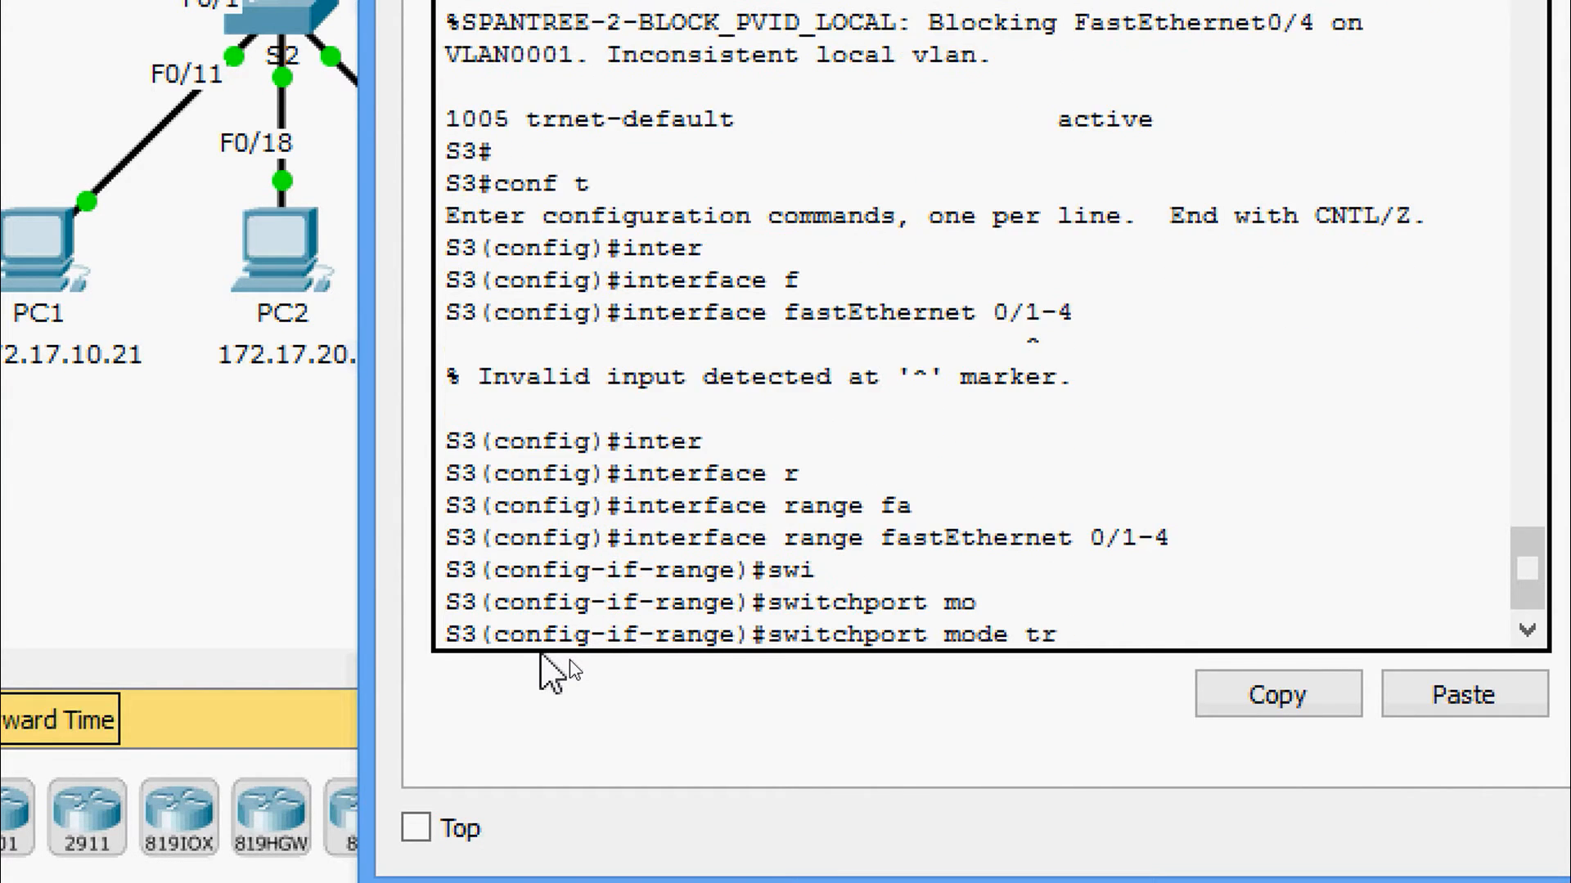
pyautogui.press('Return')
pyautogui.press('Return')
# Assign native VLAN 99 to S3's trunk ports FastEthernet 0/1-4
pyautogui.write('s')
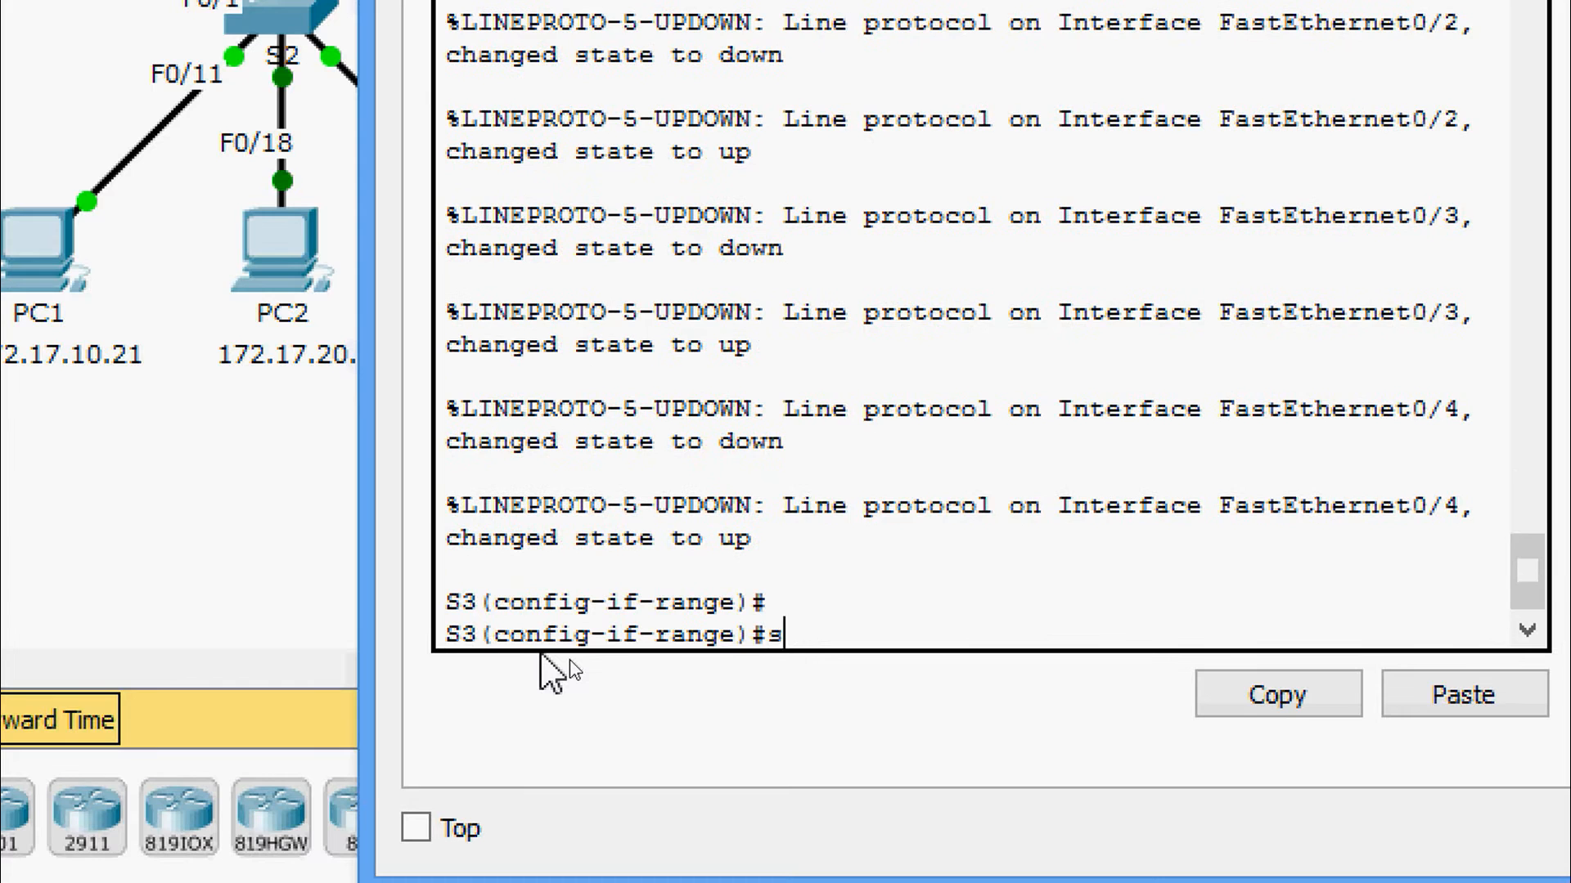
pyautogui.press('Tab')
pyautogui.write('i')
pyautogui.press('BackSpace')
pyautogui.write('wi')
pyautogui.press('Tab')
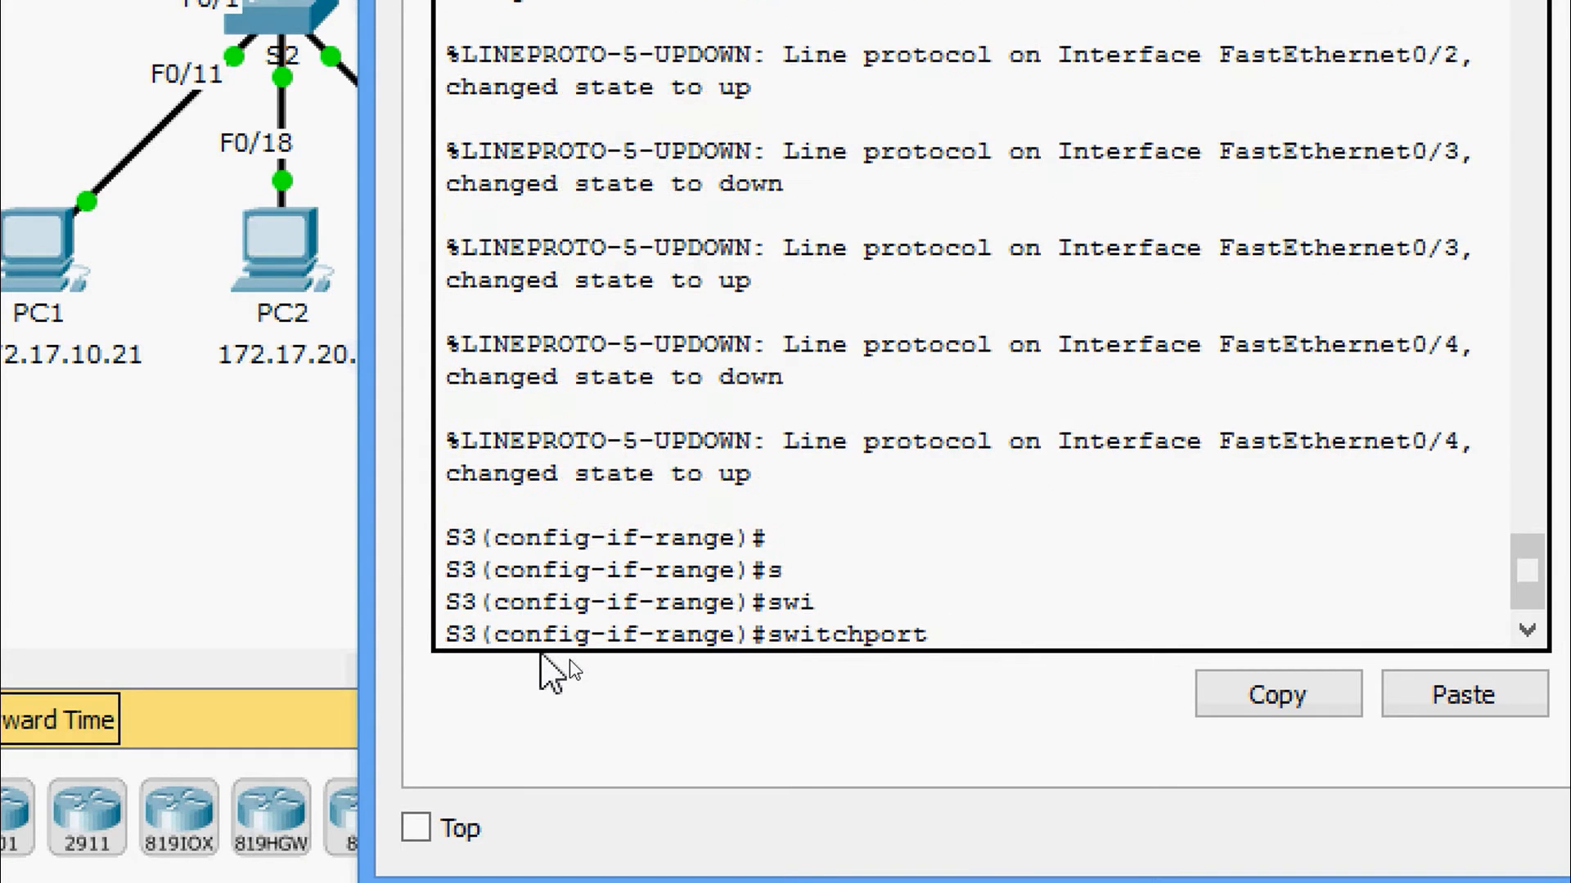
pyautogui.write('t')
pyautogui.press('Tab')
pyautogui.write('na')
pyautogui.press('Tab')
pyautogui.write('vl')
pyautogui.press('Tab')
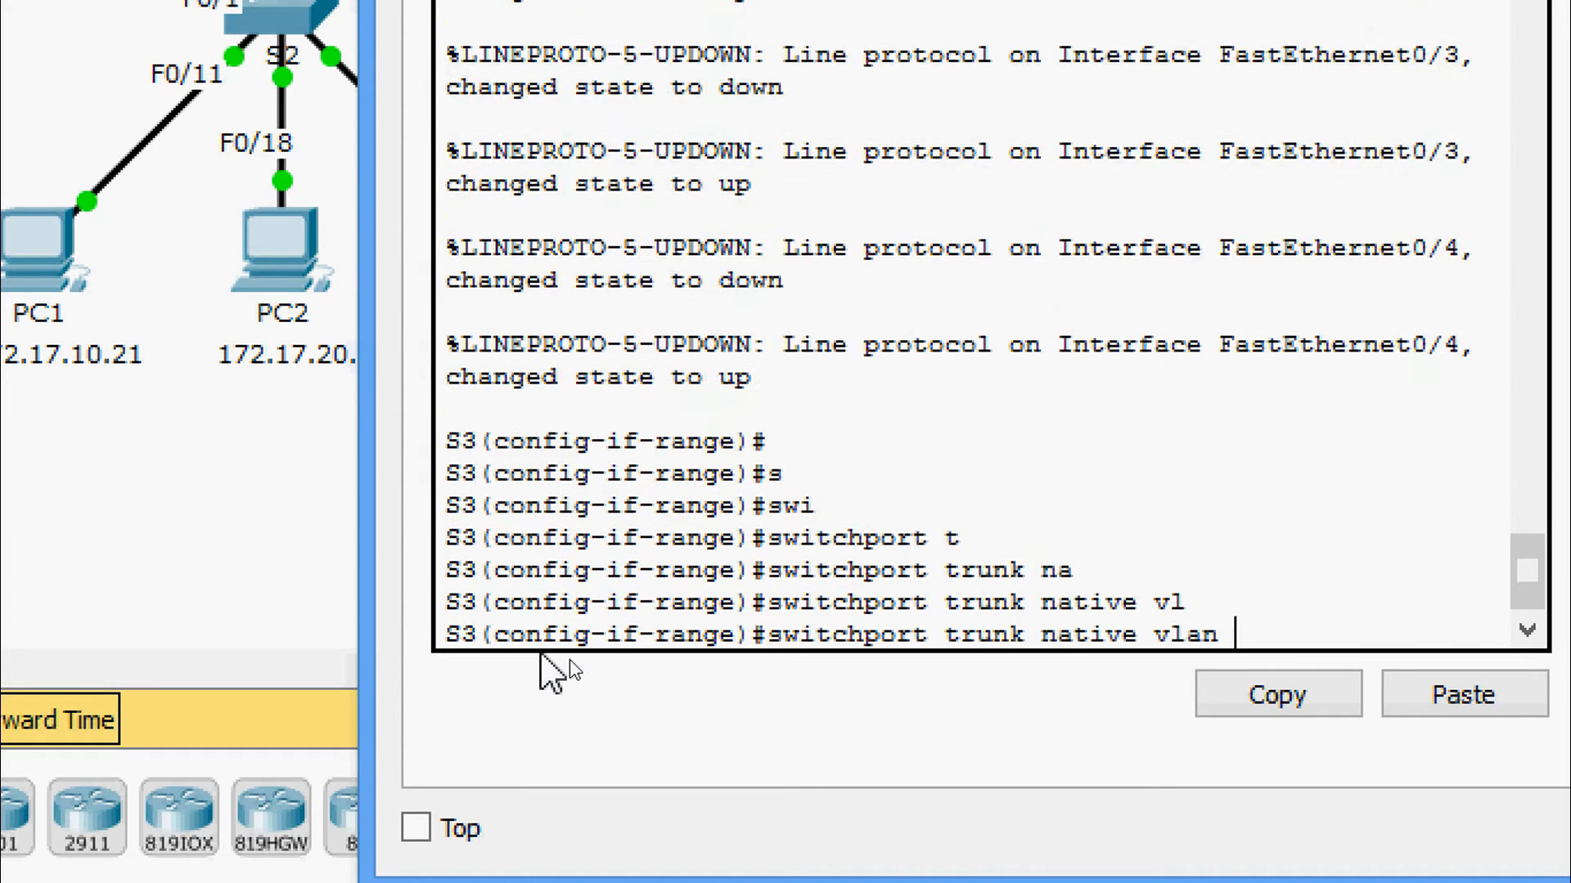
pyautogui.write('99')
pyautogui.press('Return')
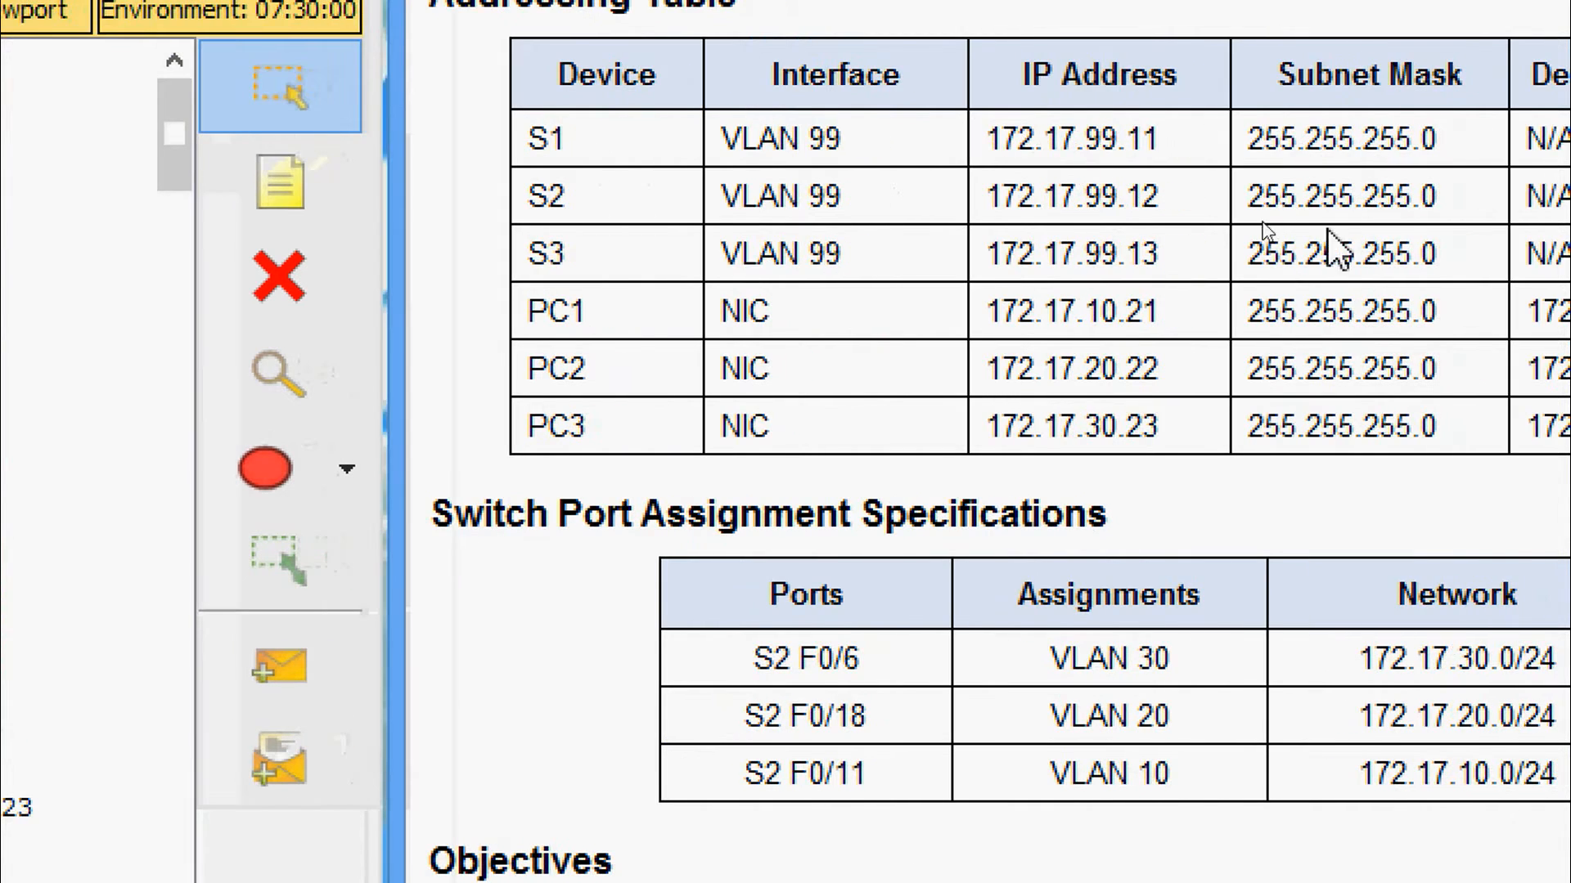
# Copy S1's IP address 172.17.99.11 from the addressing table and open switch S1's command line
pyautogui.moveTo(988, 143); pyautogui.dragTo(1183, 156)
pyautogui.hotkey('ctrl', 'c')
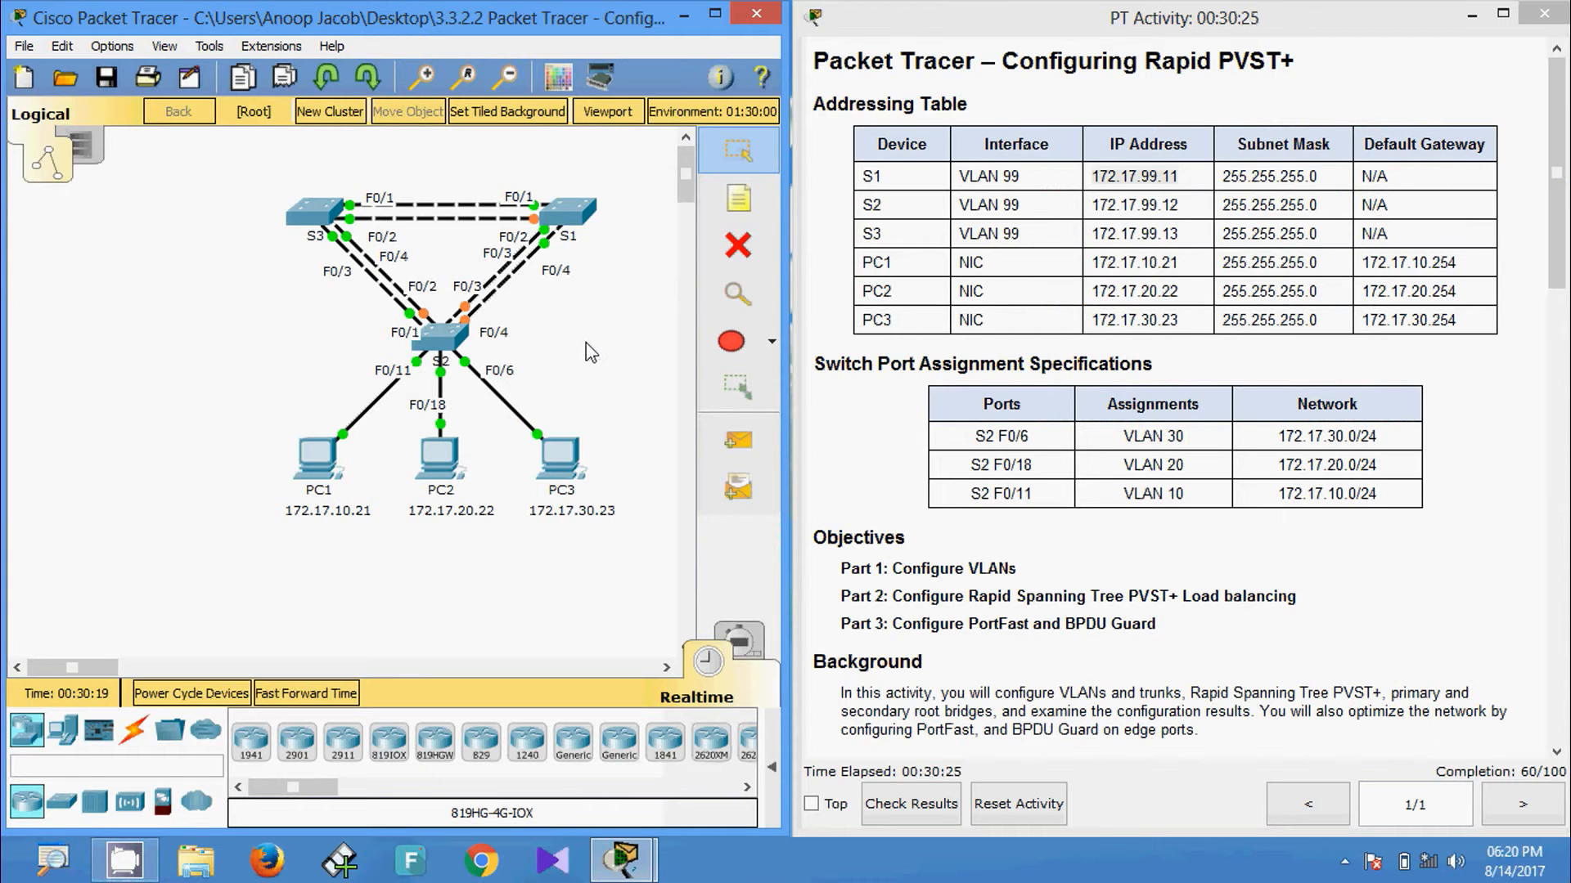
pyautogui.click(571, 216)
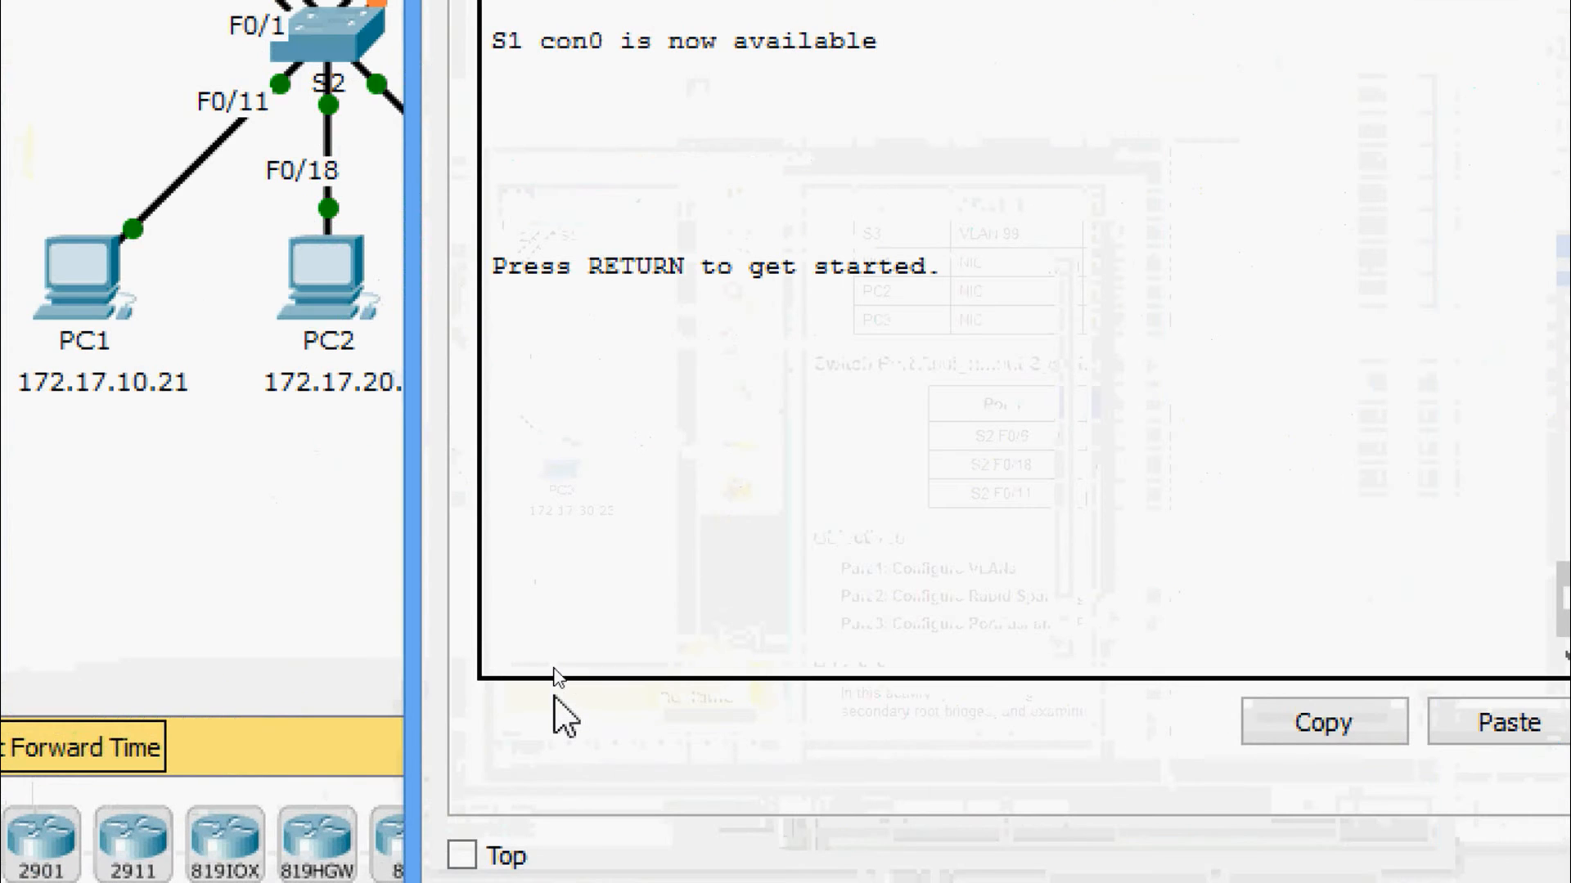
pyautogui.press('Return')
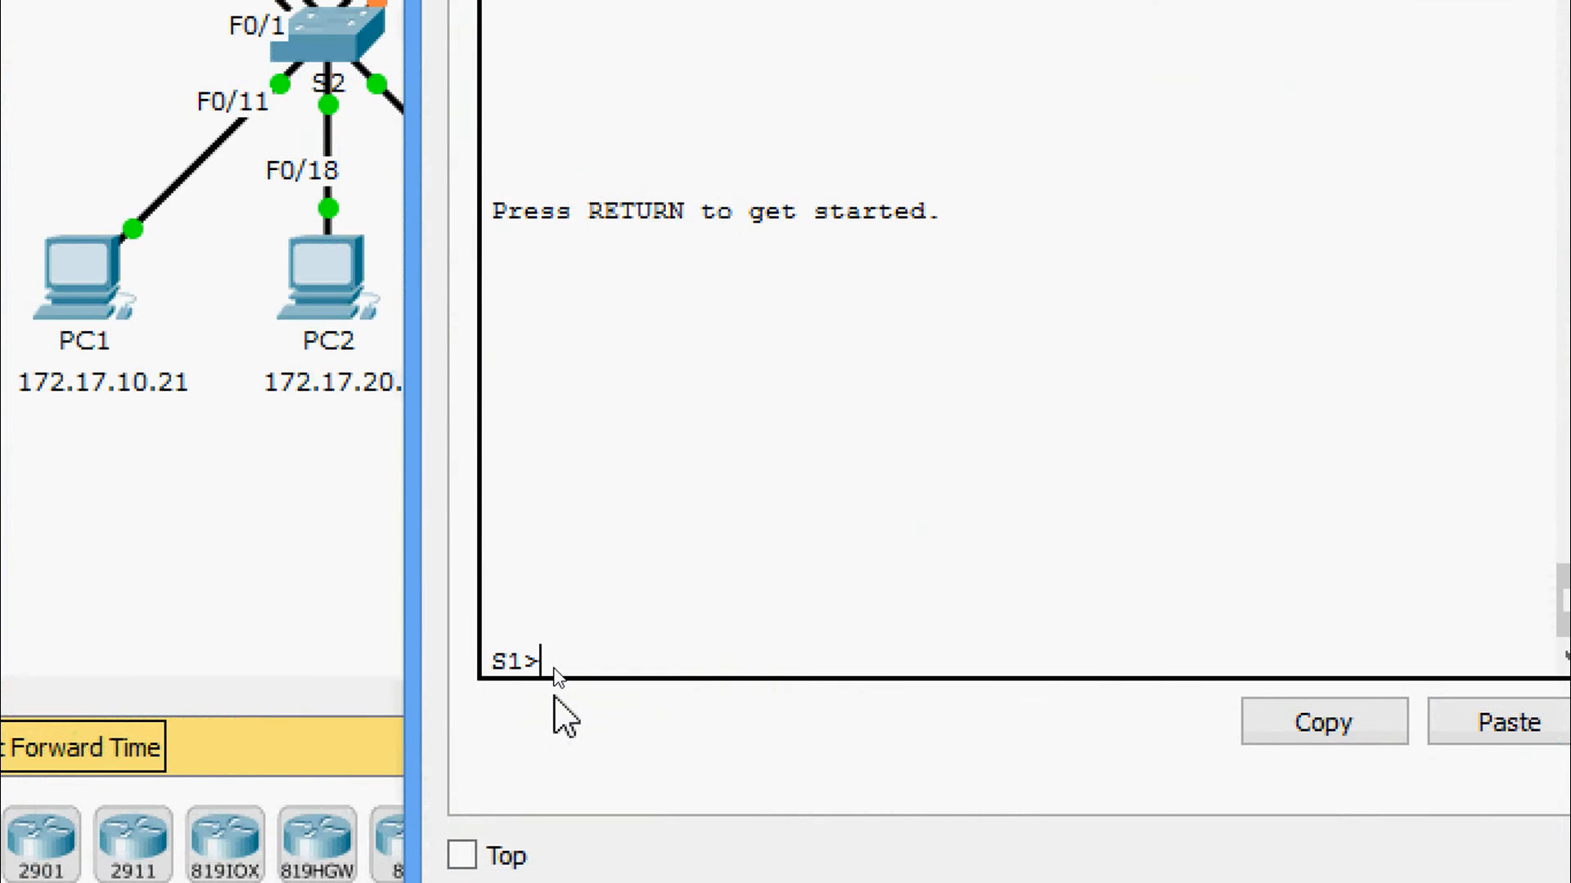
# Enable privileged mode on S1 and enter global configuration mode
pyautogui.write('ena')
pyautogui.press('Tab')
pyautogui.press('Return')
pyautogui.write('conf')
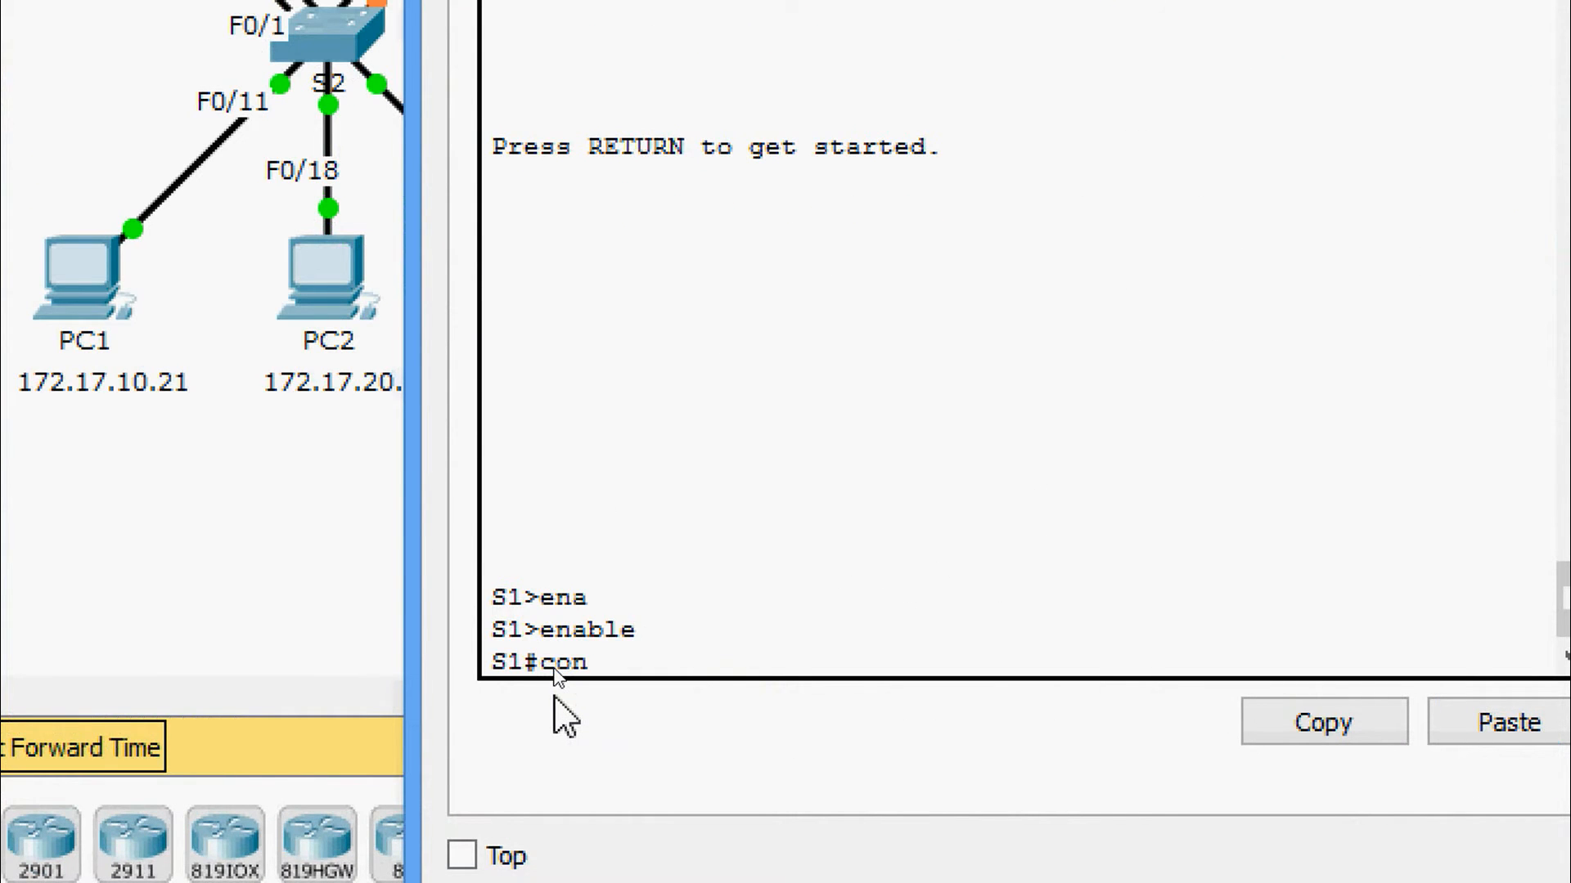
pyautogui.press('Tab')
pyautogui.write('t')
pyautogui.press('Tab')
pyautogui.press('Return')
pyautogui.press('Return')
pyautogui.press('Return')
pyautogui.press('Return')
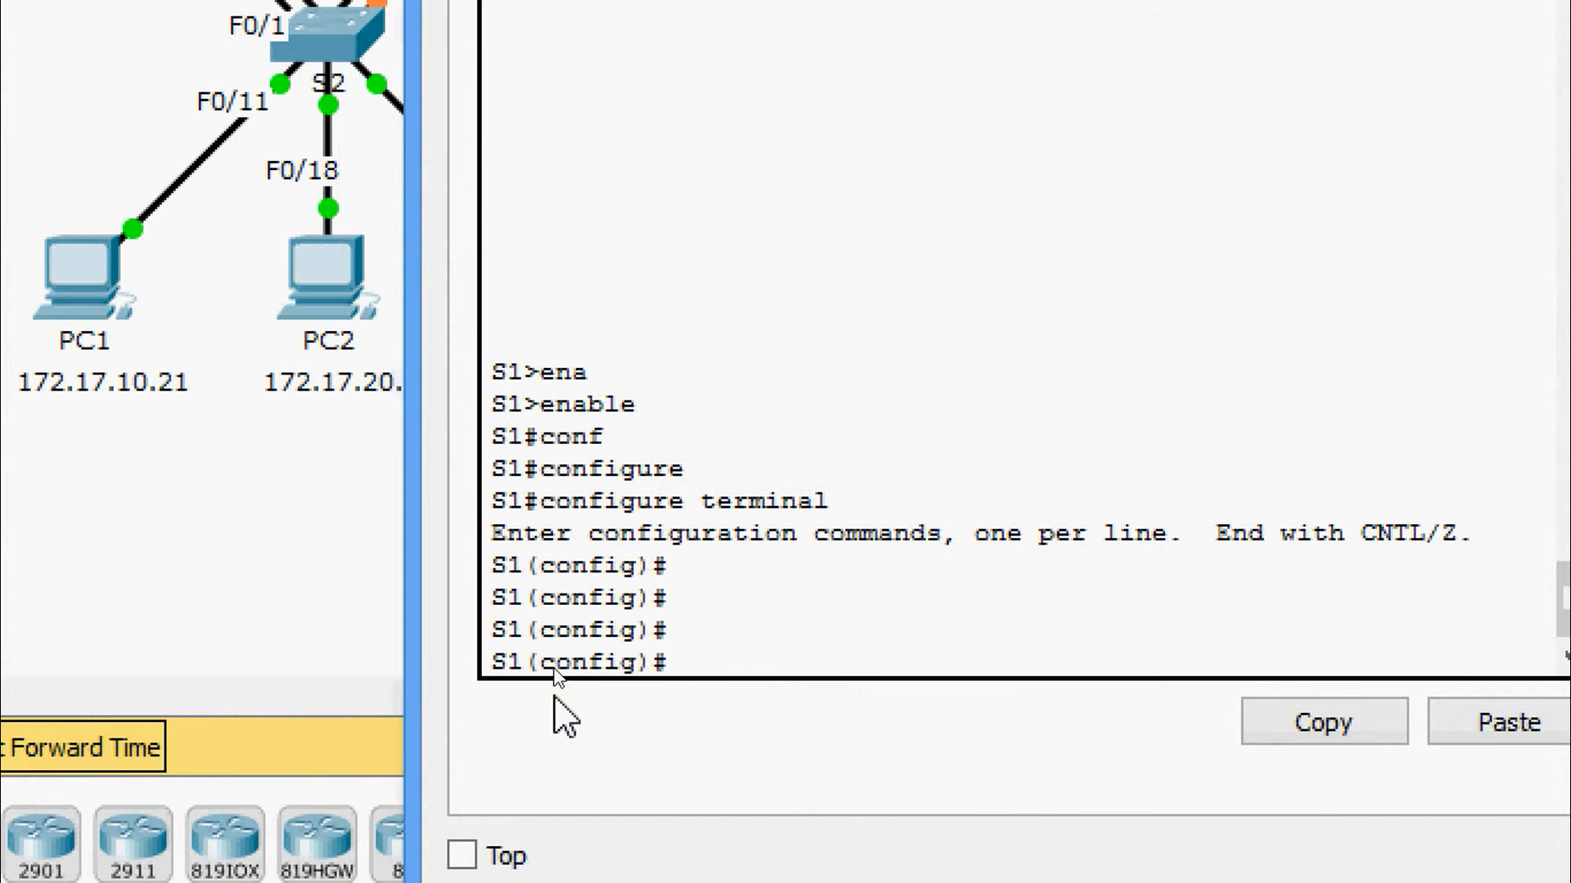
# Enter interface configuration for VLAN 99 on switch S1
pyautogui.write('inter')
pyautogui.press('Tab')
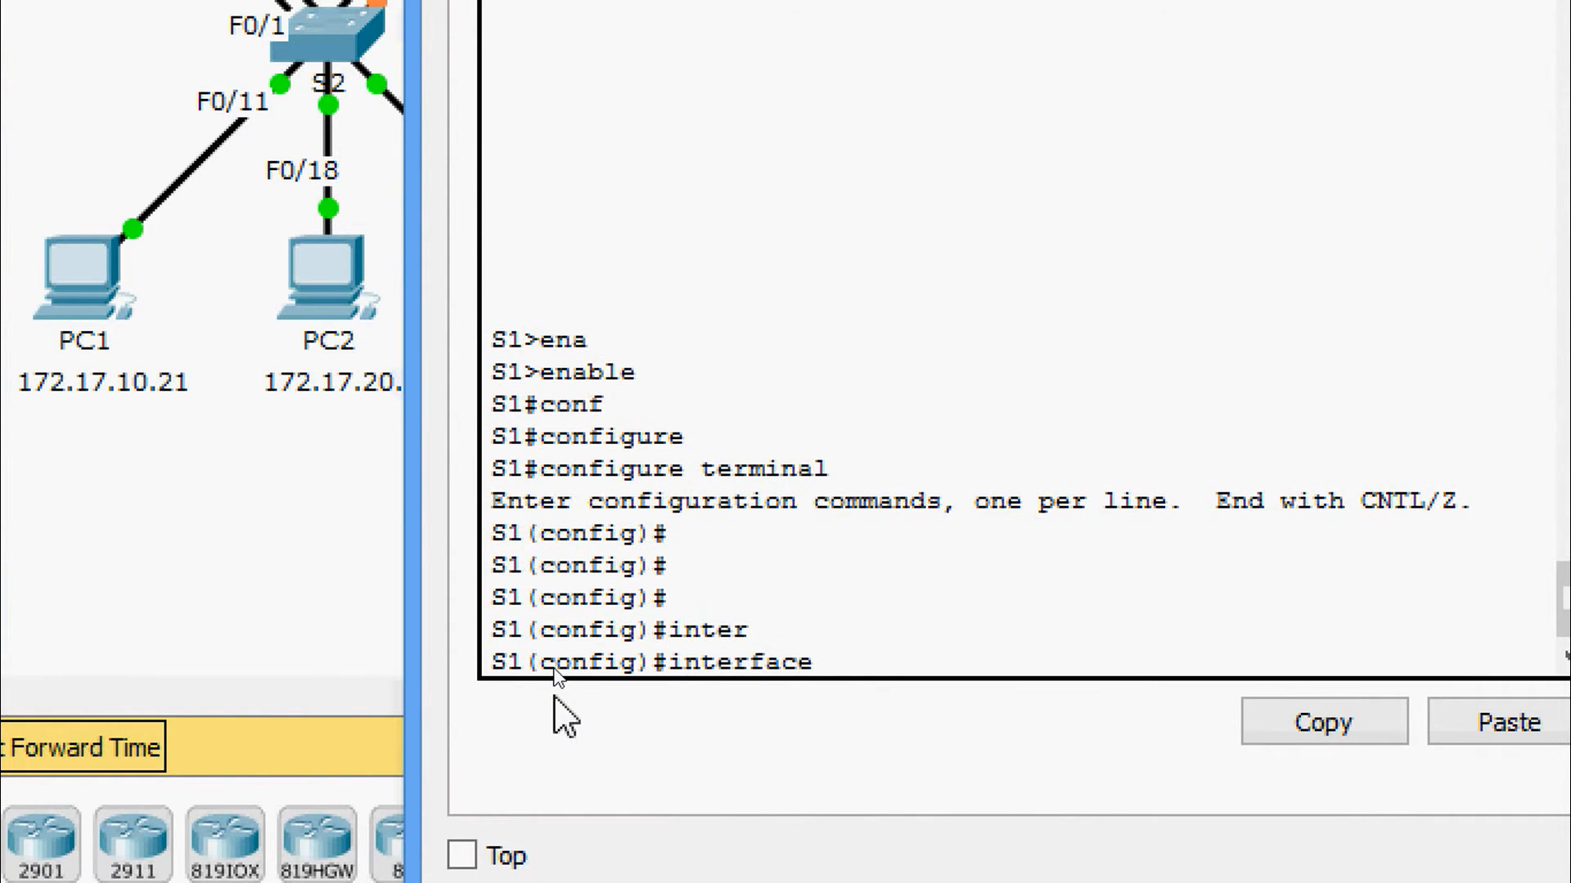
pyautogui.write('vl')
pyautogui.press('Tab')
pyautogui.press('Return')
pyautogui.press('Return')
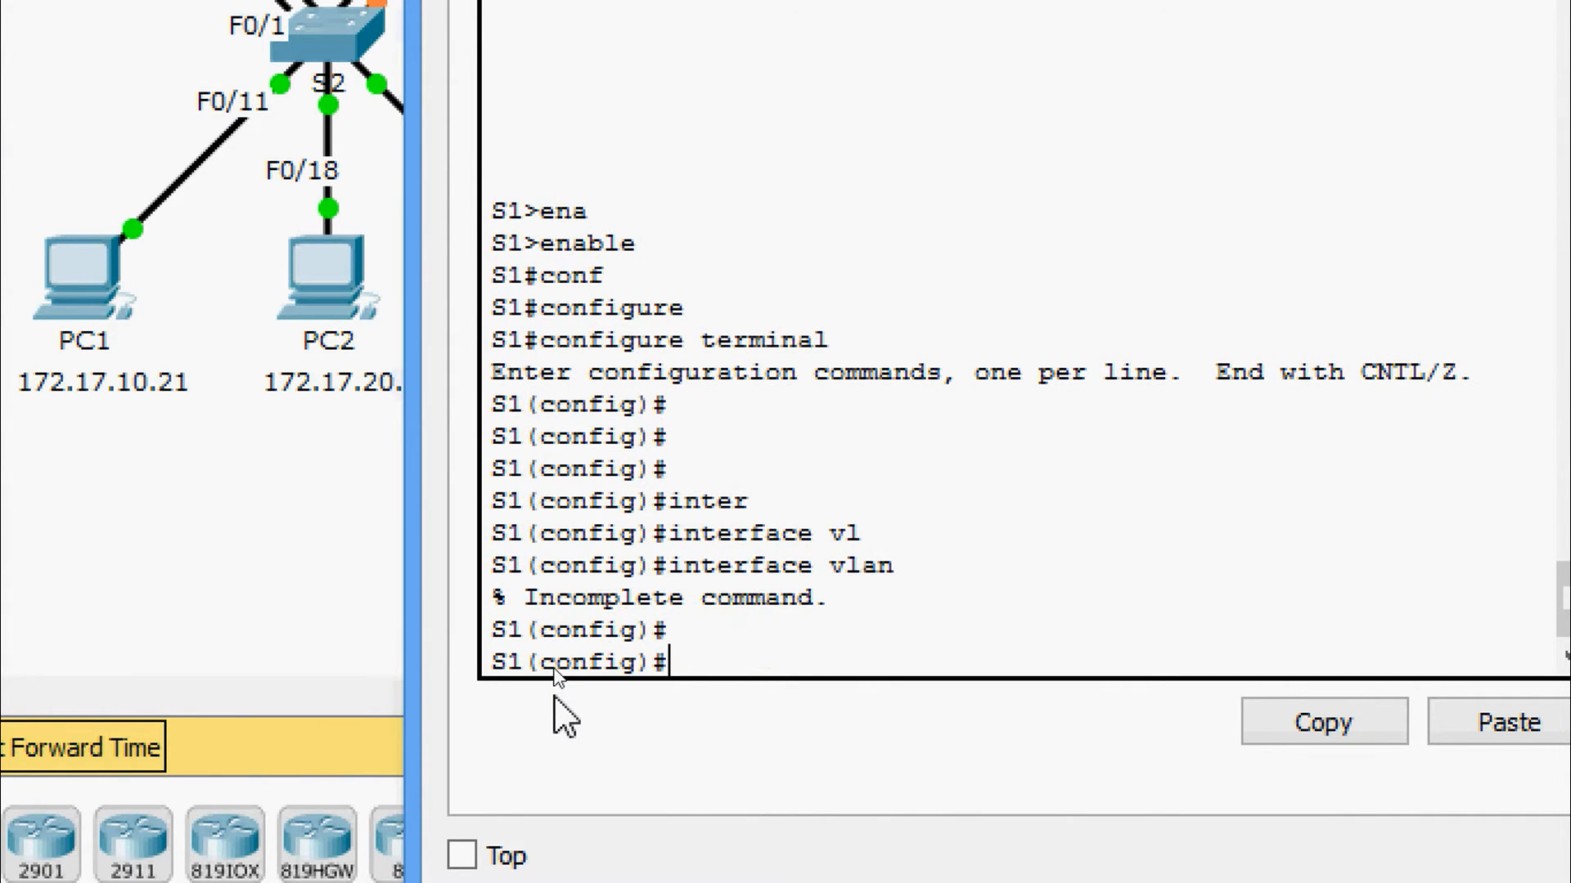
pyautogui.press('Up')
pyautogui.write('99')
pyautogui.press('Return')
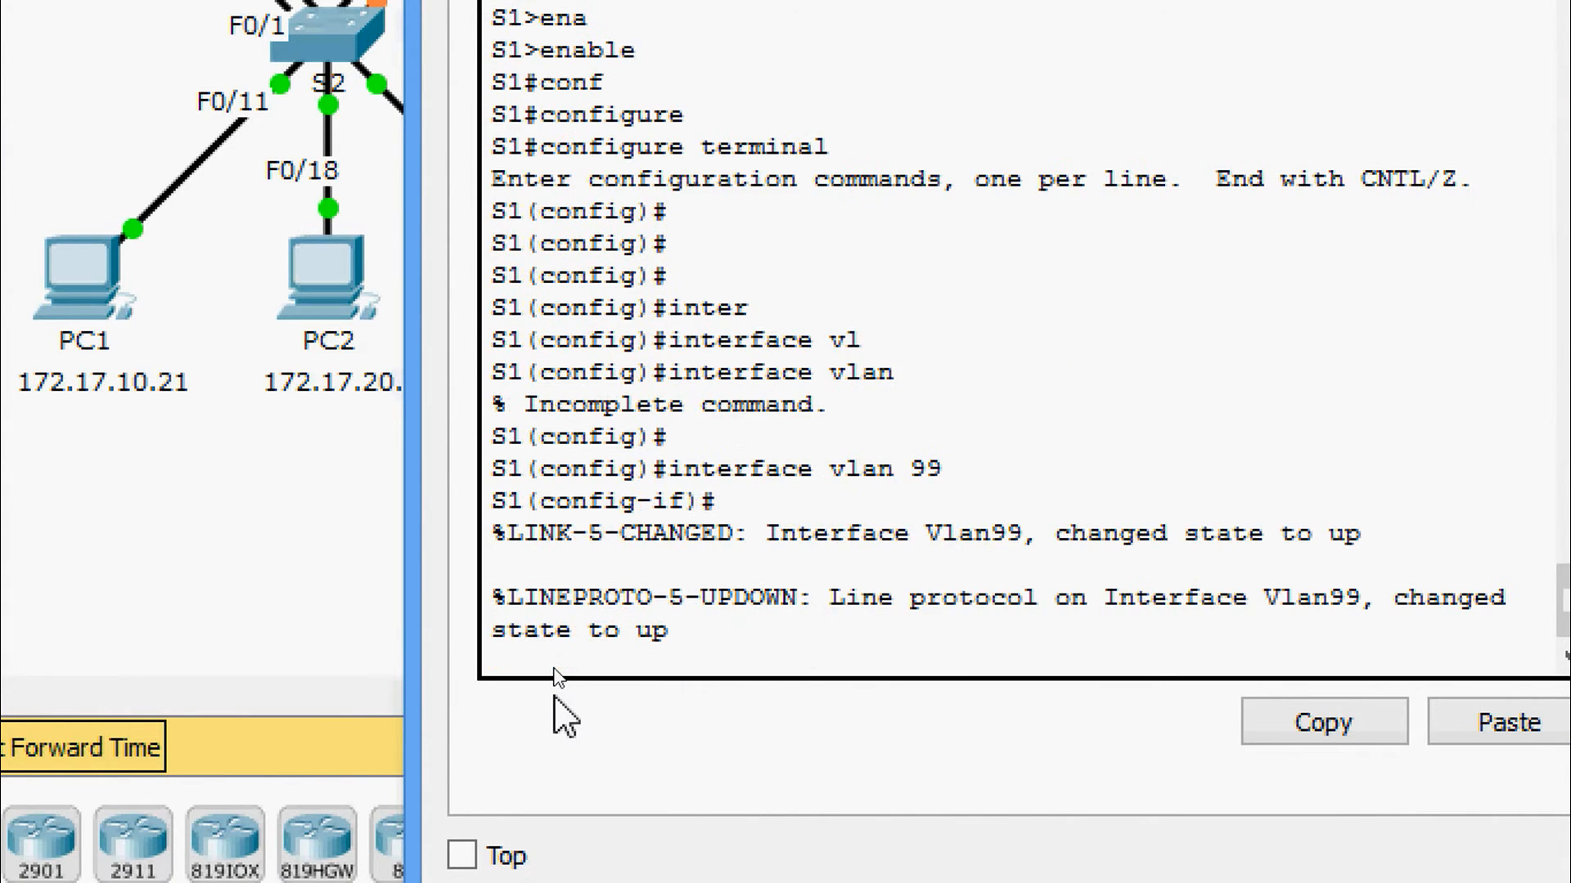
pyautogui.press('Return')
pyautogui.press('Return')
# Assign the copied IP address 172.17.99.11 with subnet mask 255.255.255.0 to S1's VLAN 99 interface
pyautogui.write('ip add')
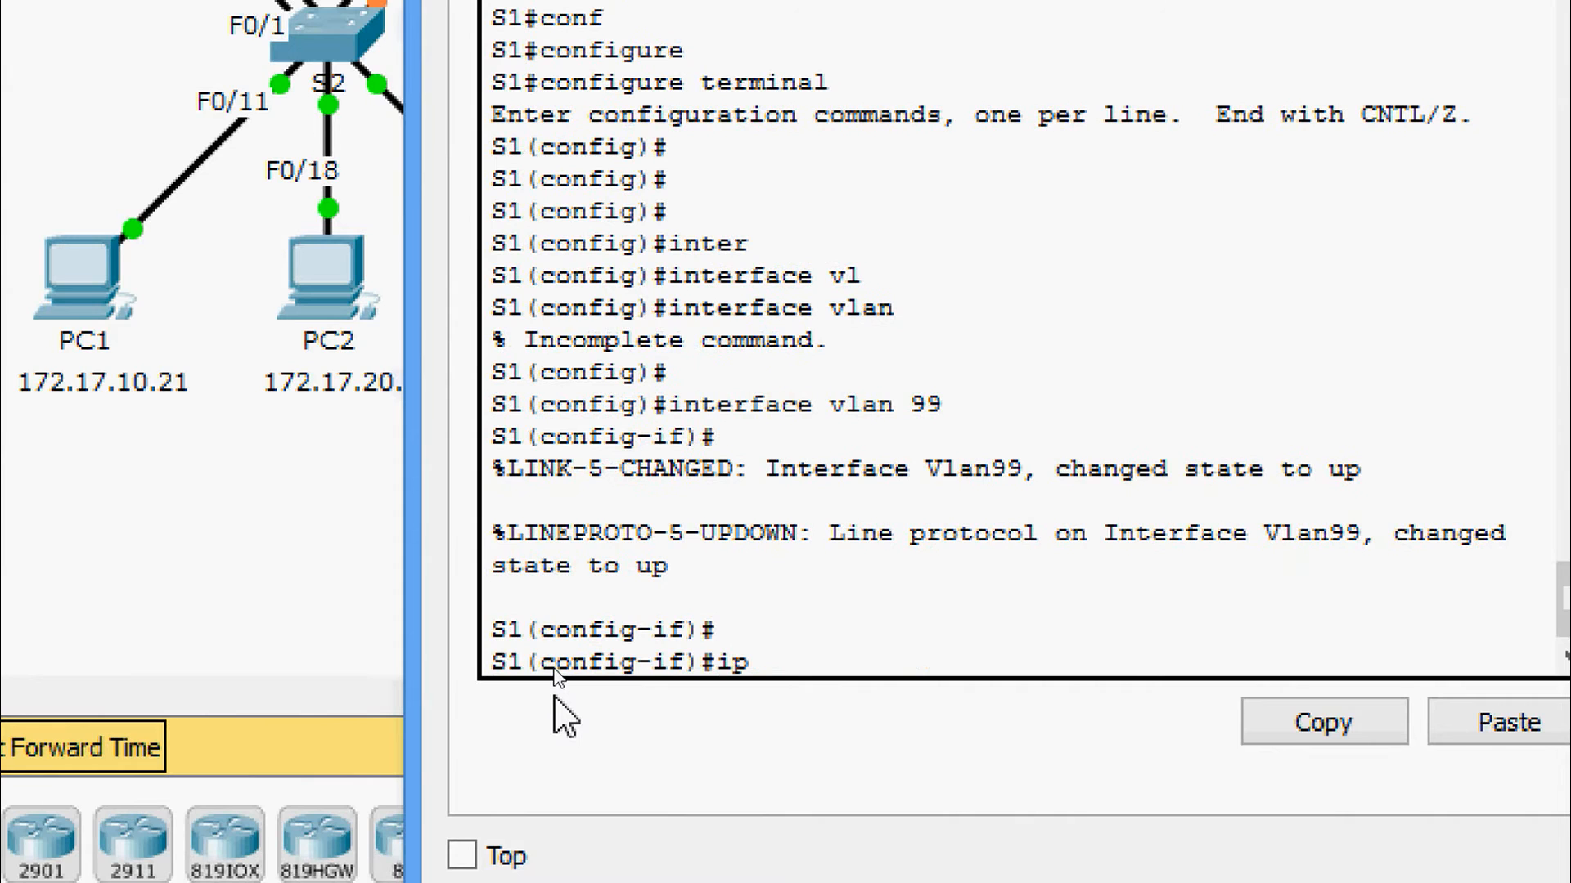
pyautogui.press('Tab')
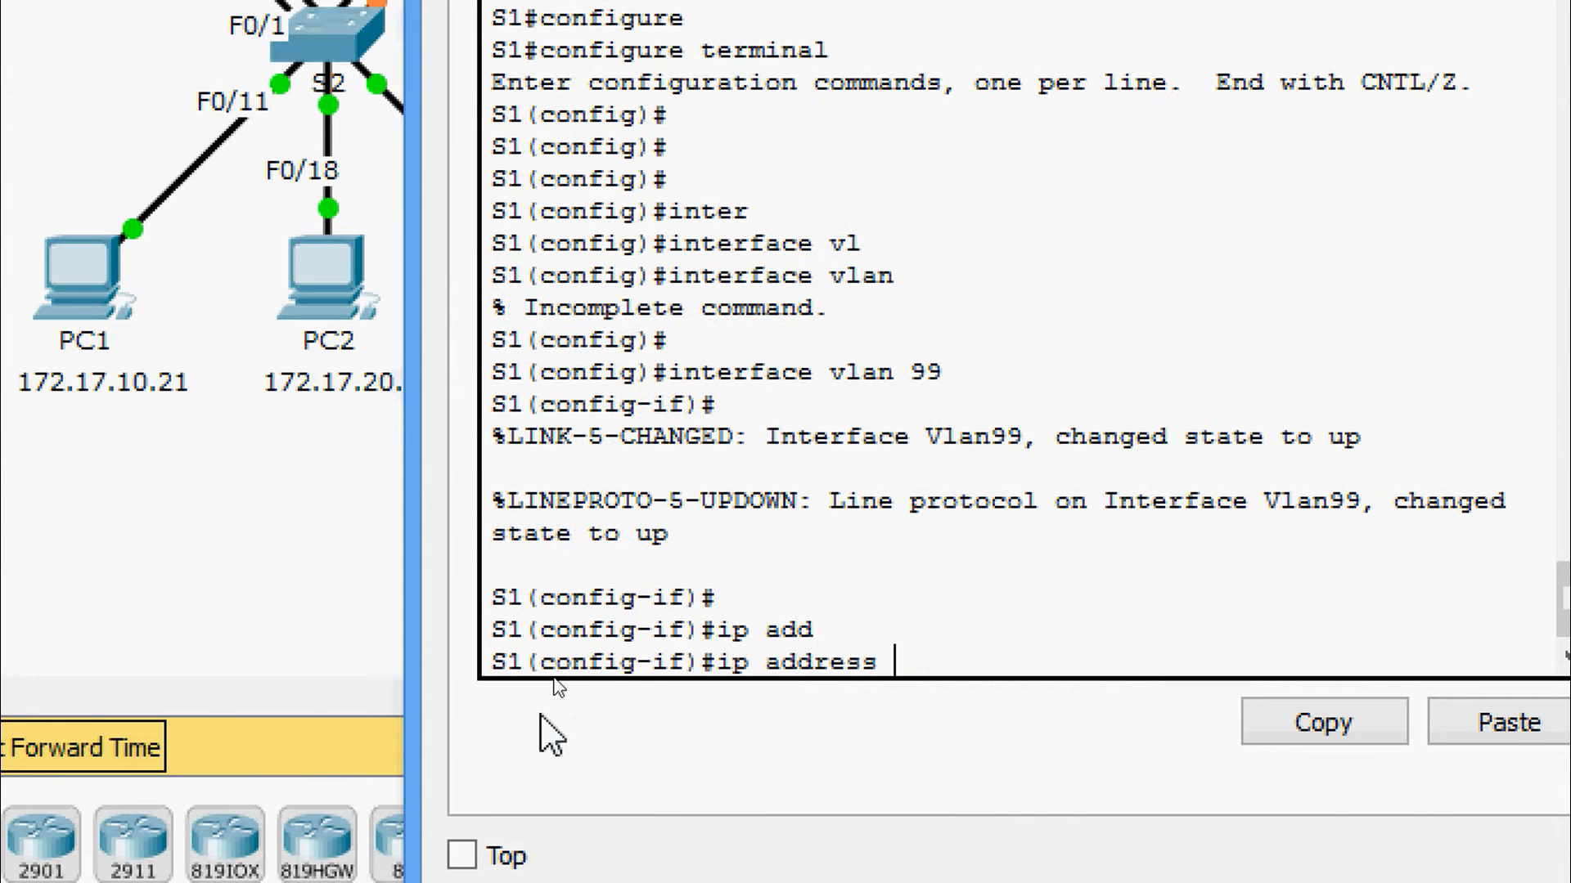
pyautogui.rightClick(923, 669)
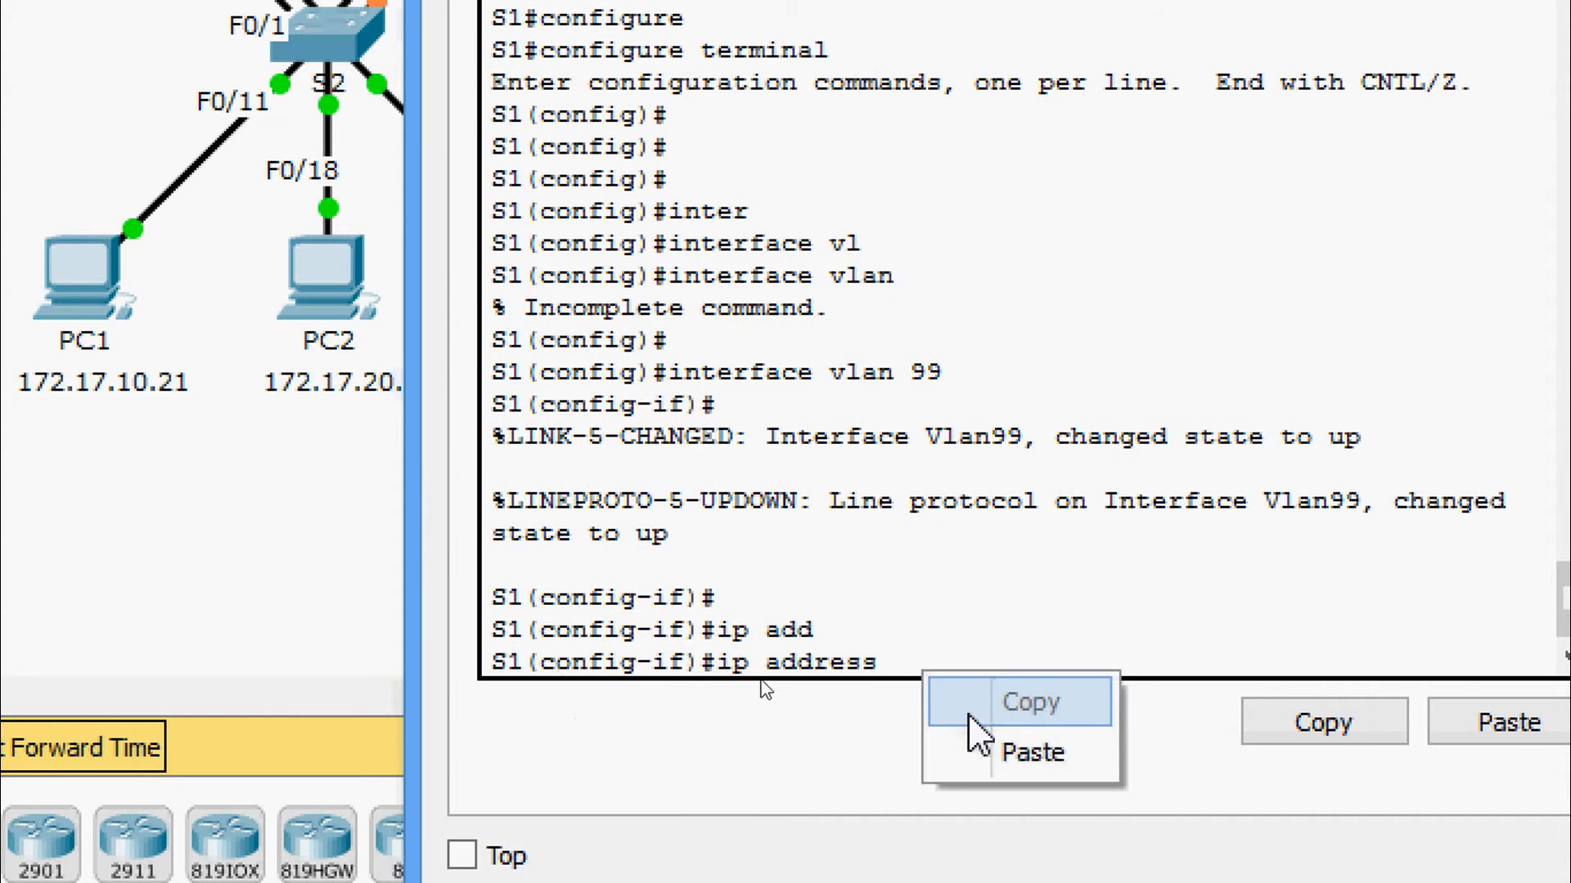
pyautogui.click(986, 753)
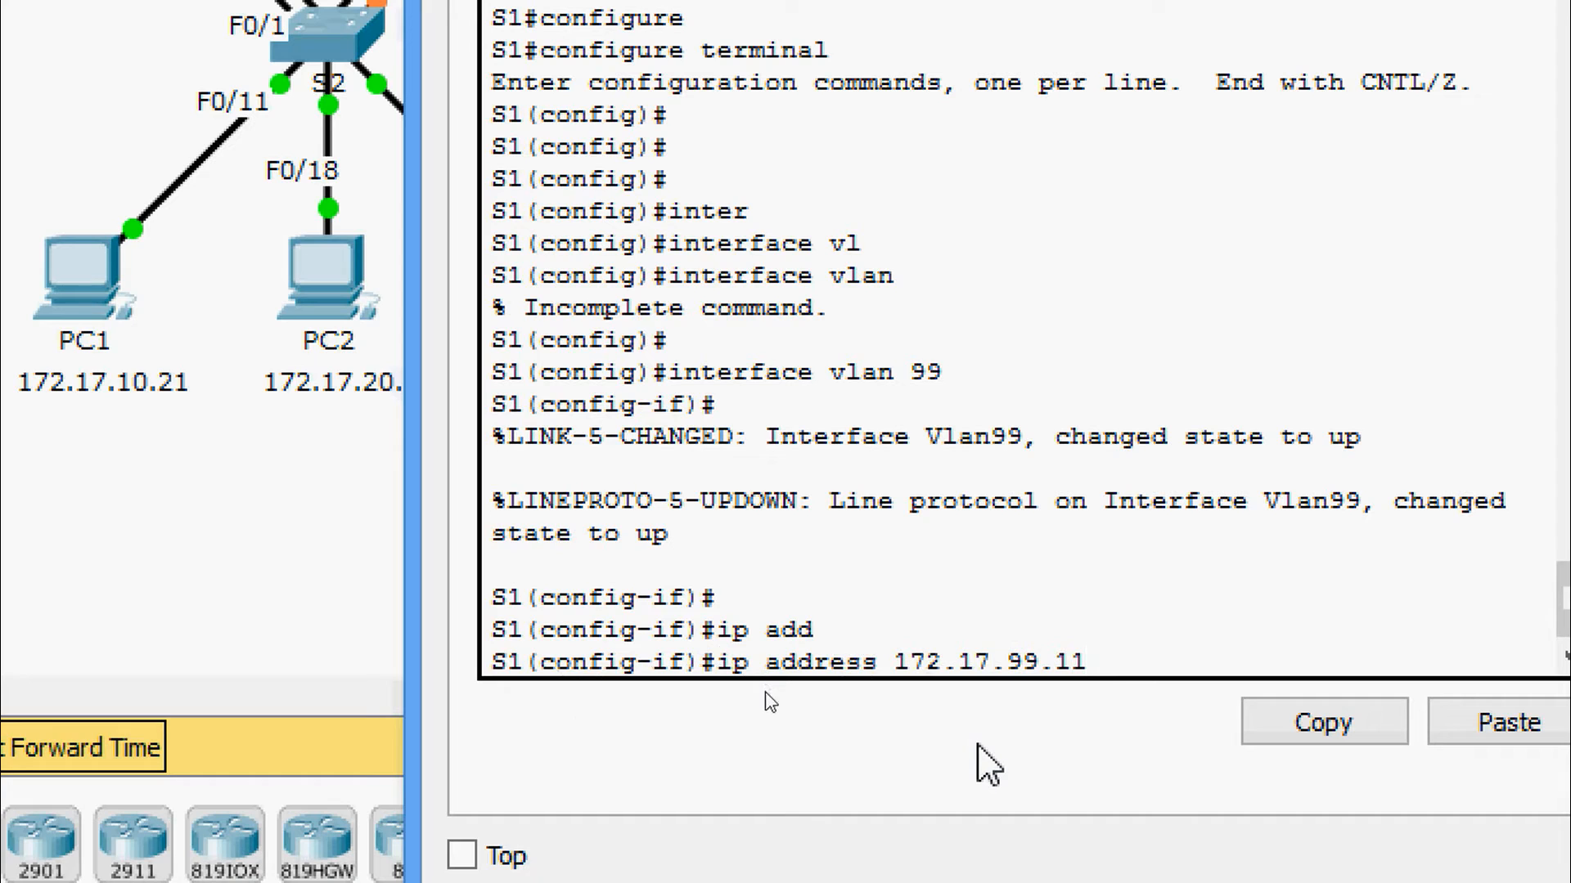
pyautogui.write('255.255.255')
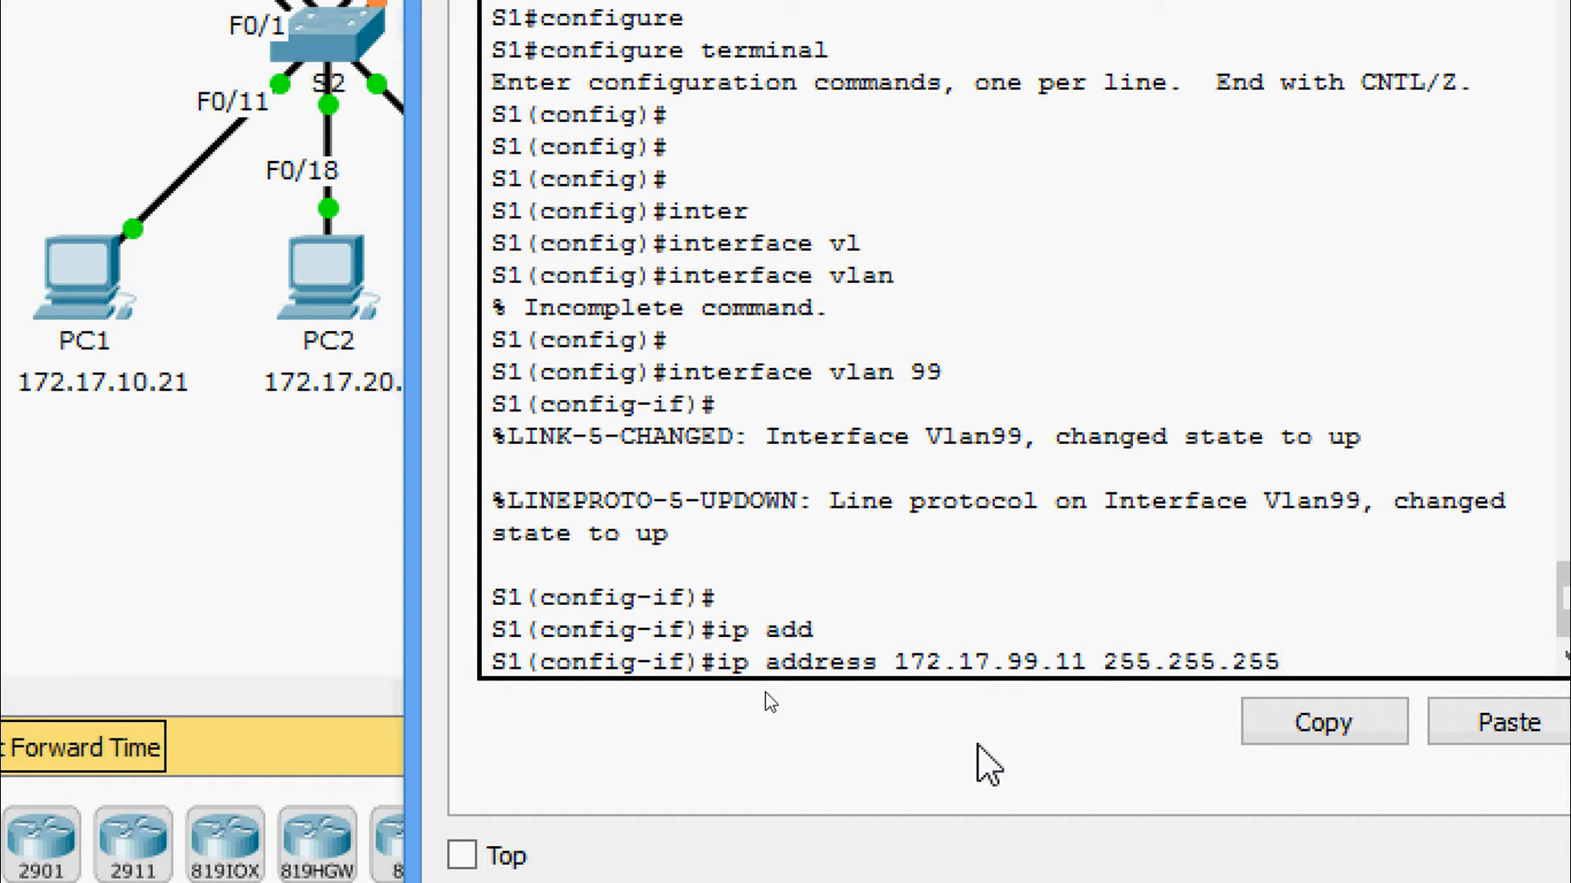
pyautogui.write('.0')
pyautogui.press('Return')
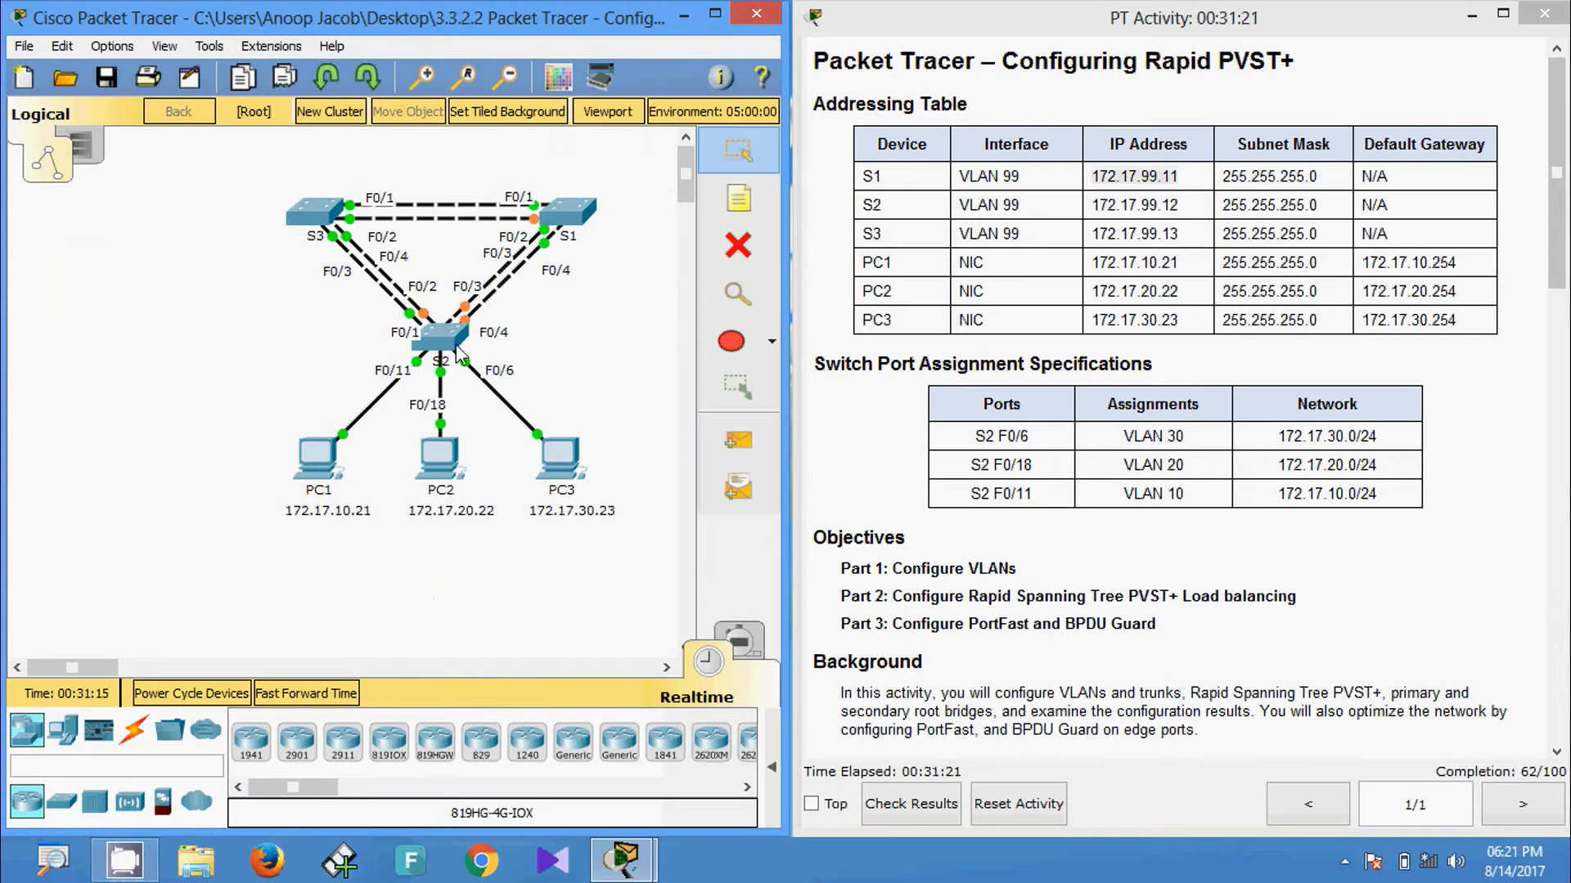
# Open switch S2's command line and enter global configuration mode from privileged mode
pyautogui.click(331, 36)
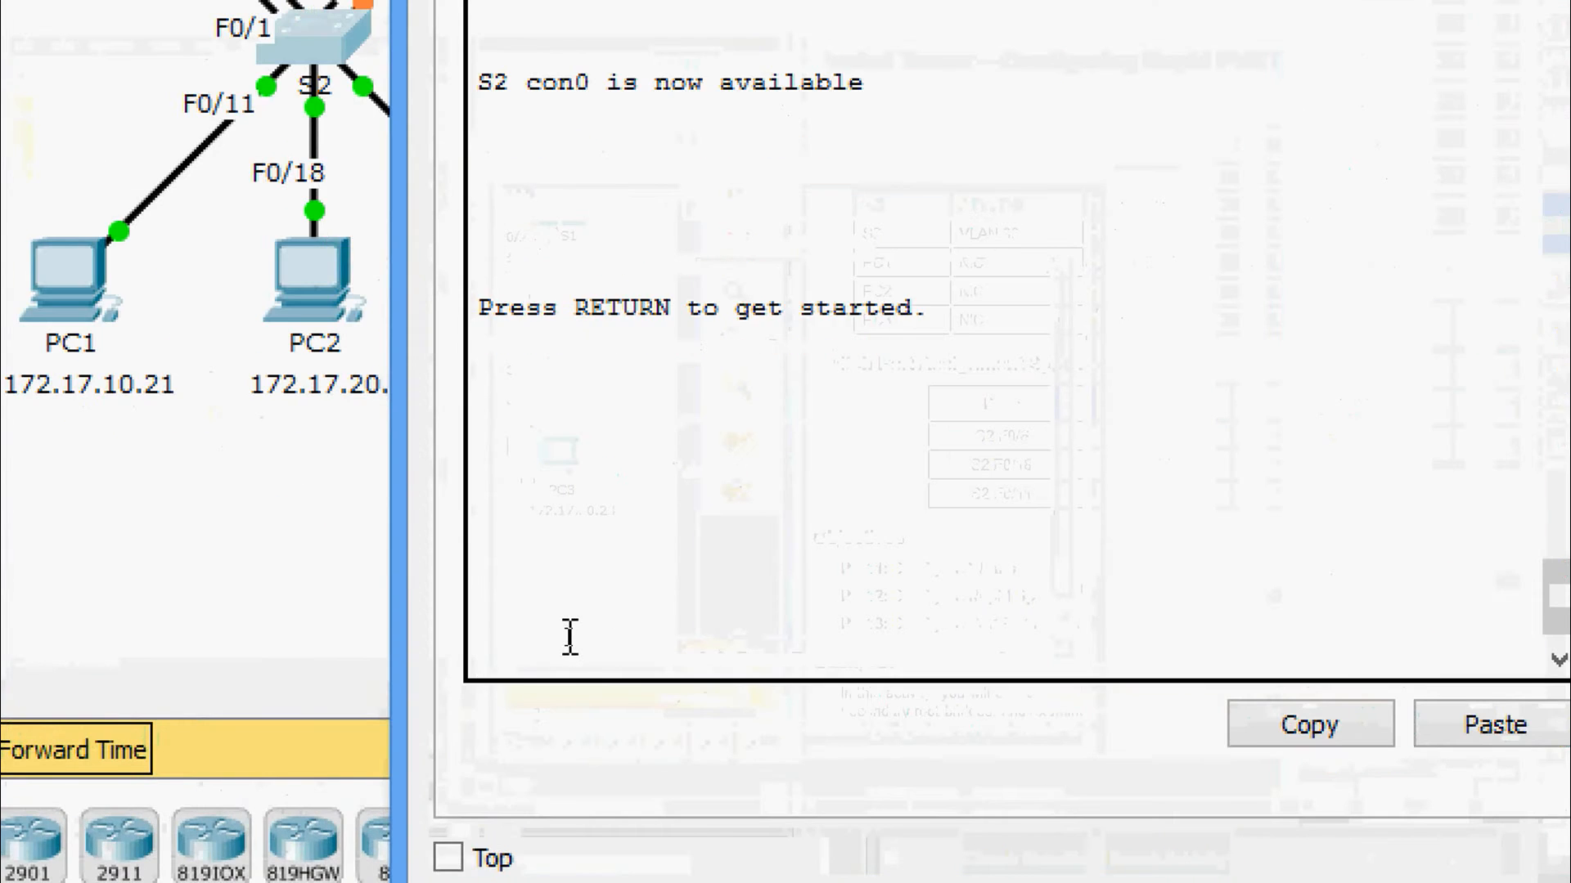
pyautogui.press('Return')
pyautogui.press('Return')
pyautogui.write('en')
pyautogui.press('Tab')
pyautogui.press('Return')
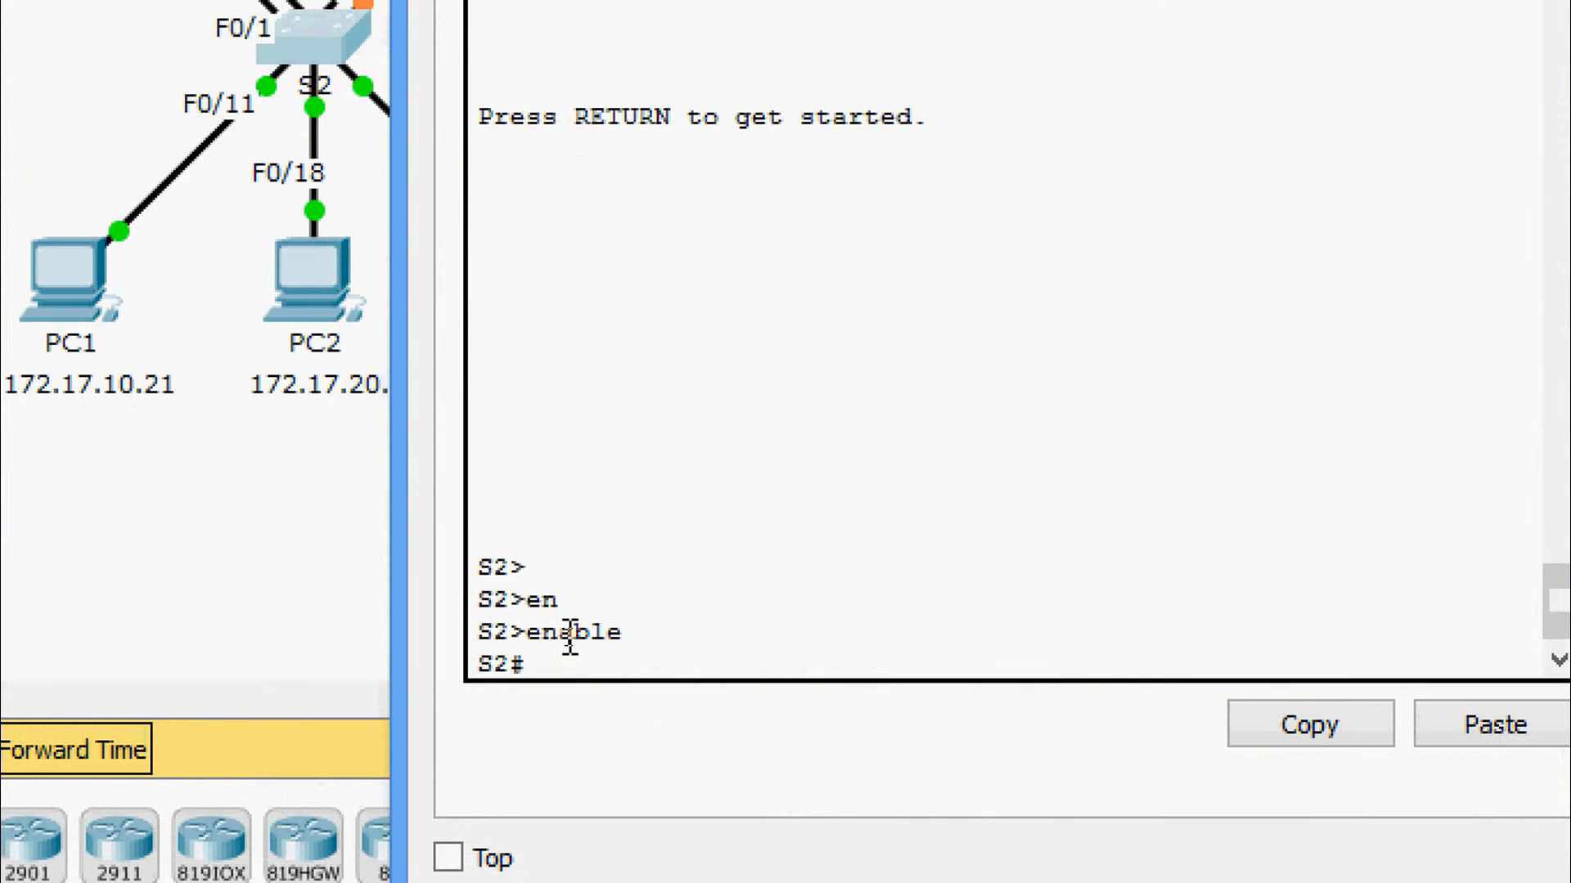
pyautogui.write('conf')
pyautogui.press('Tab')
pyautogui.press('Tab')
pyautogui.press('Tab')
pyautogui.press('Return')
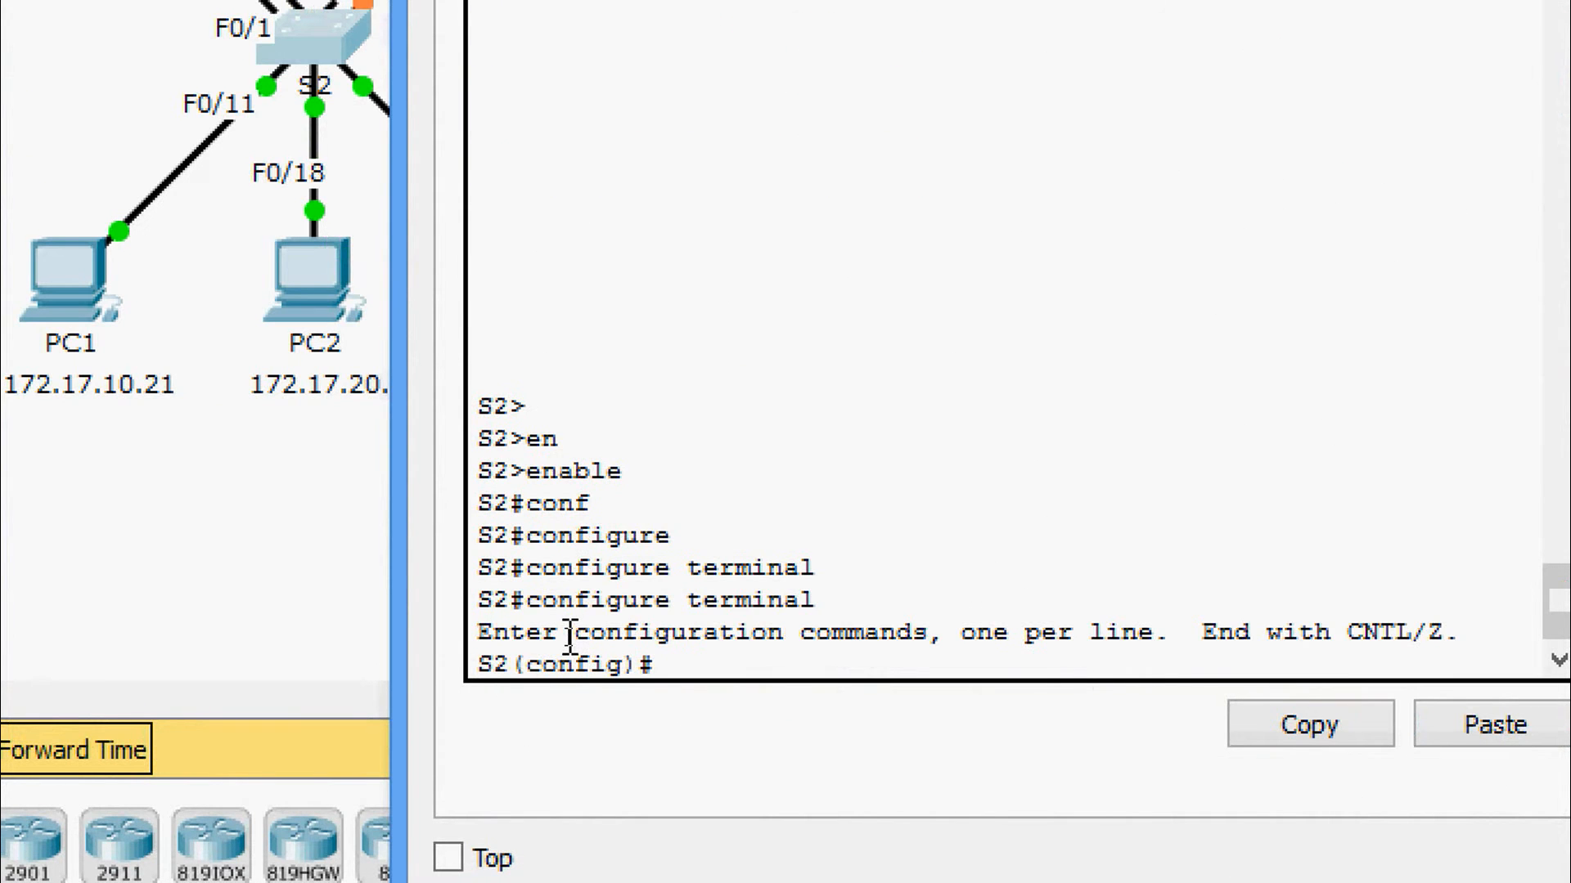
# Enter interface configuration for VLAN 99 on switch S2
pyautogui.write('inter')
pyautogui.press('Tab')
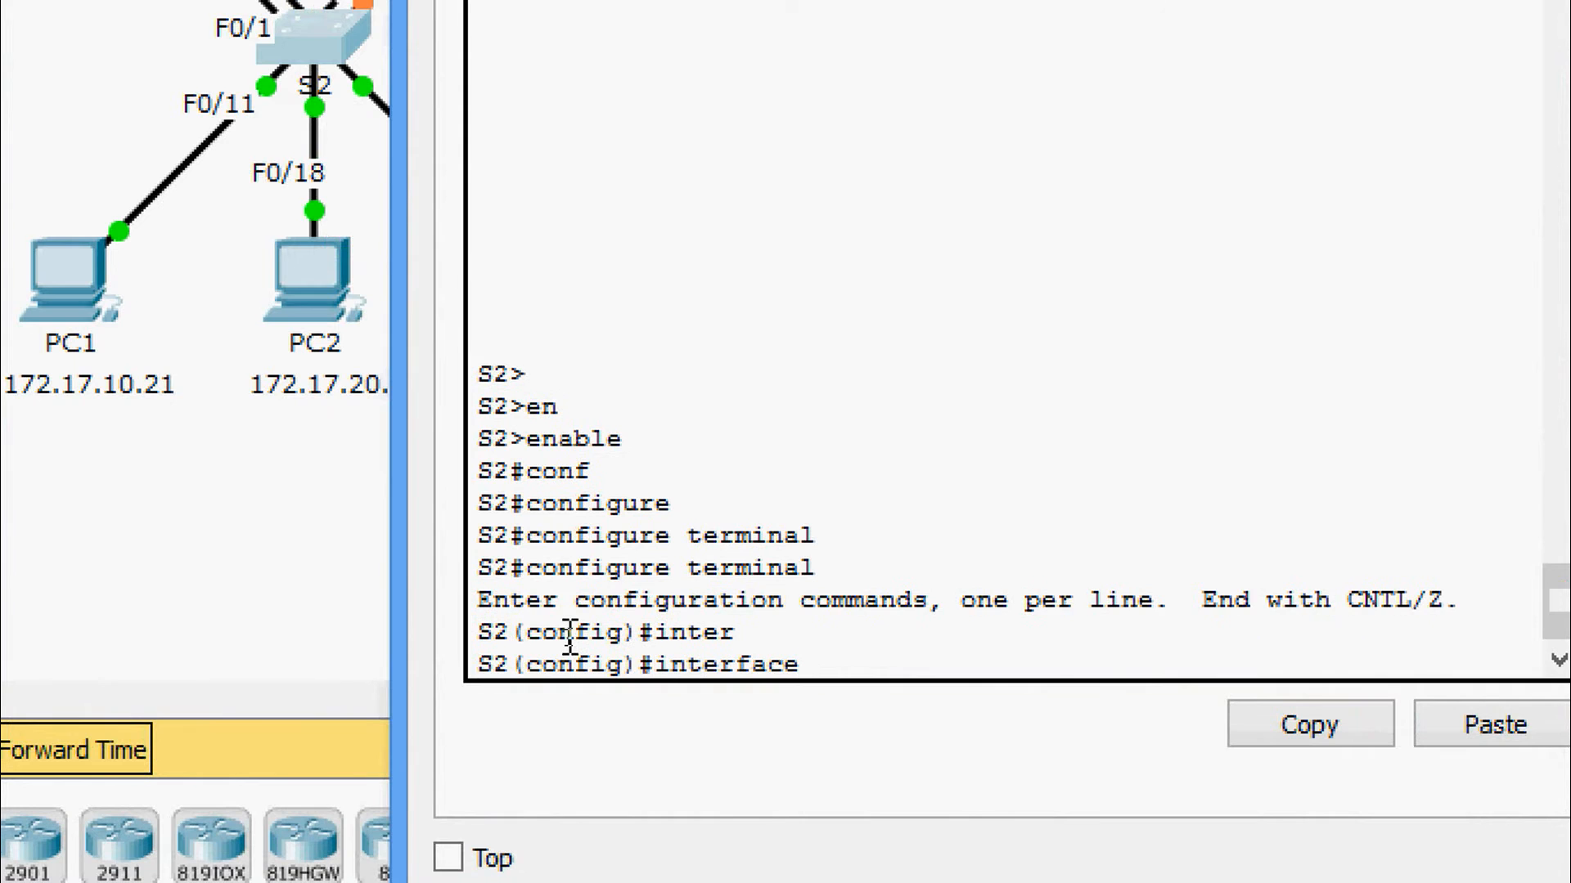
pyautogui.write('vl')
pyautogui.press('Tab')
pyautogui.write('99')
pyautogui.press('Return')
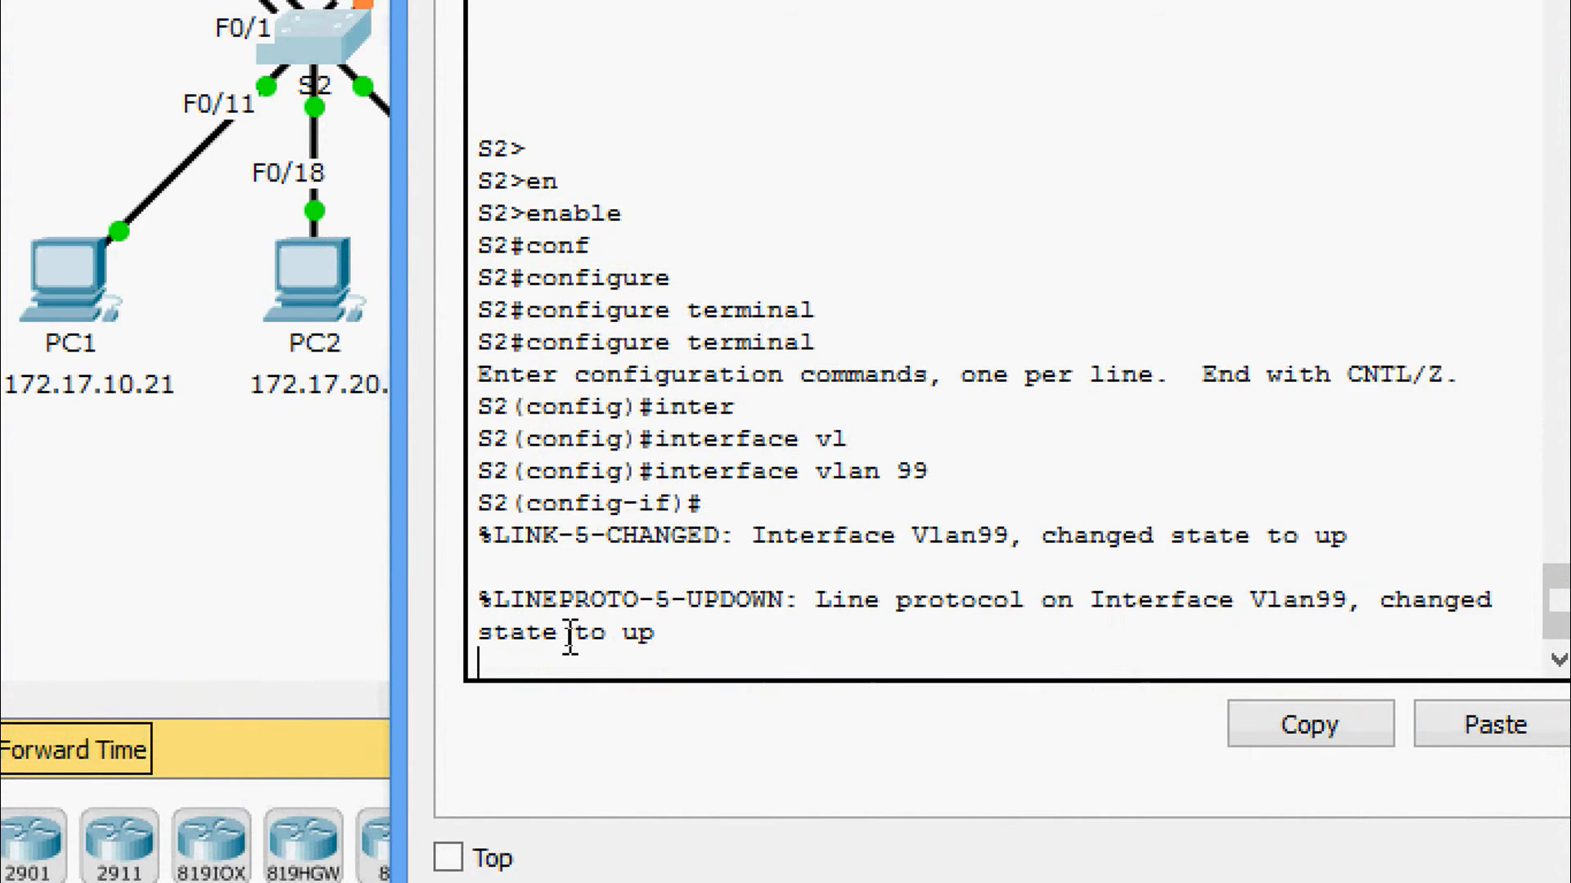
pyautogui.press('Return')
# Assign IP address 172.17.99.12 with subnet mask 255.255.255.0 to S2's VLAN 99 interface, then close the S2 window
pyautogui.write('ip add')
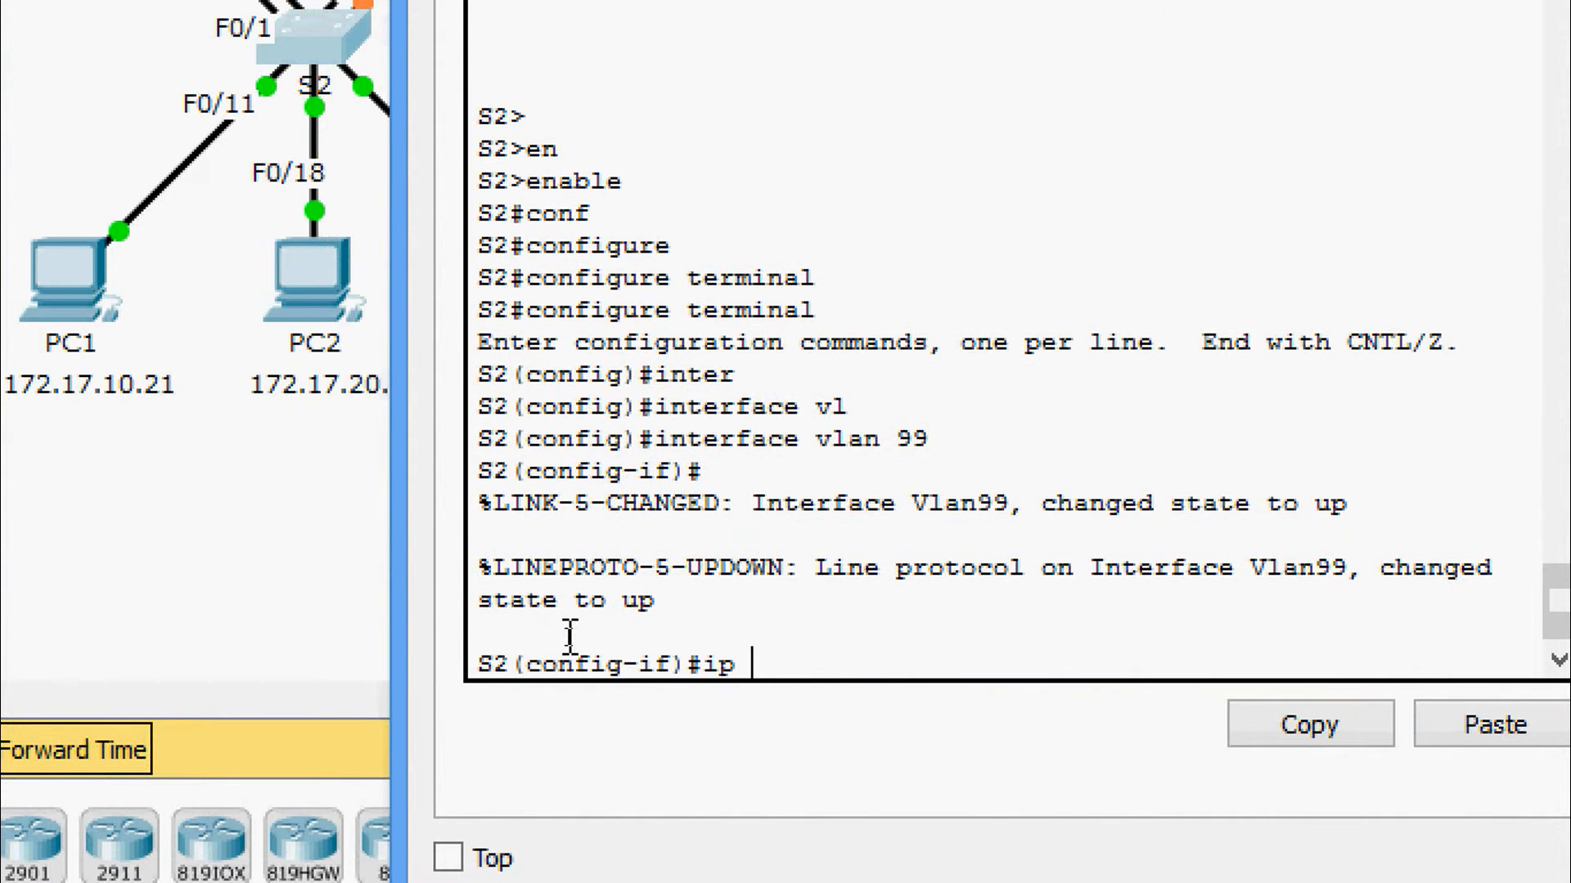
pyautogui.press('Tab')
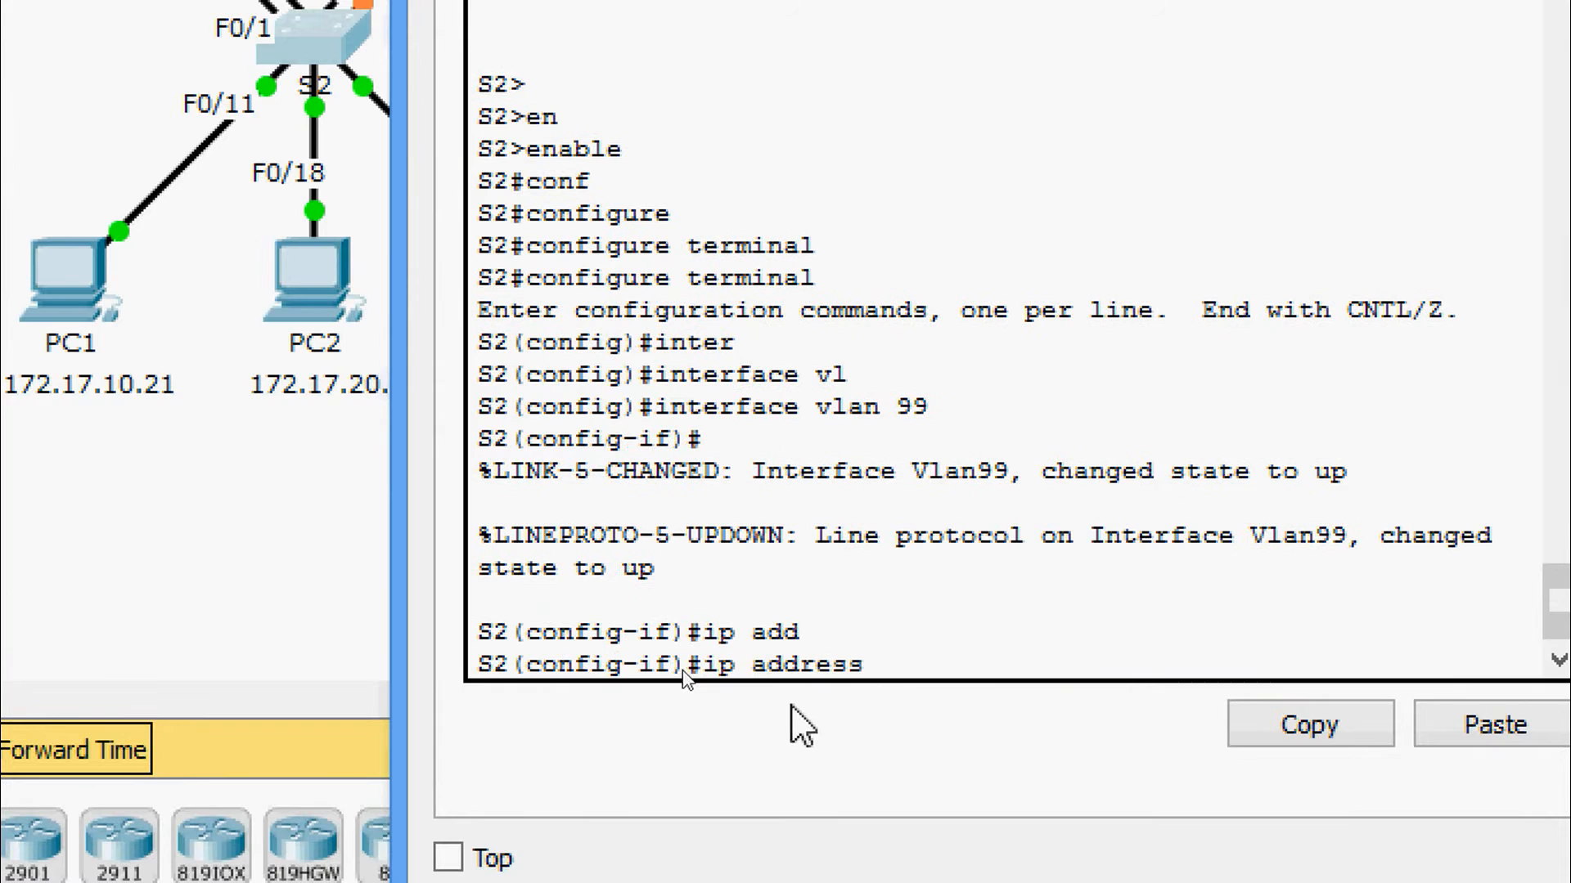
pyautogui.rightClick(930, 666)
pyautogui.click(949, 743)
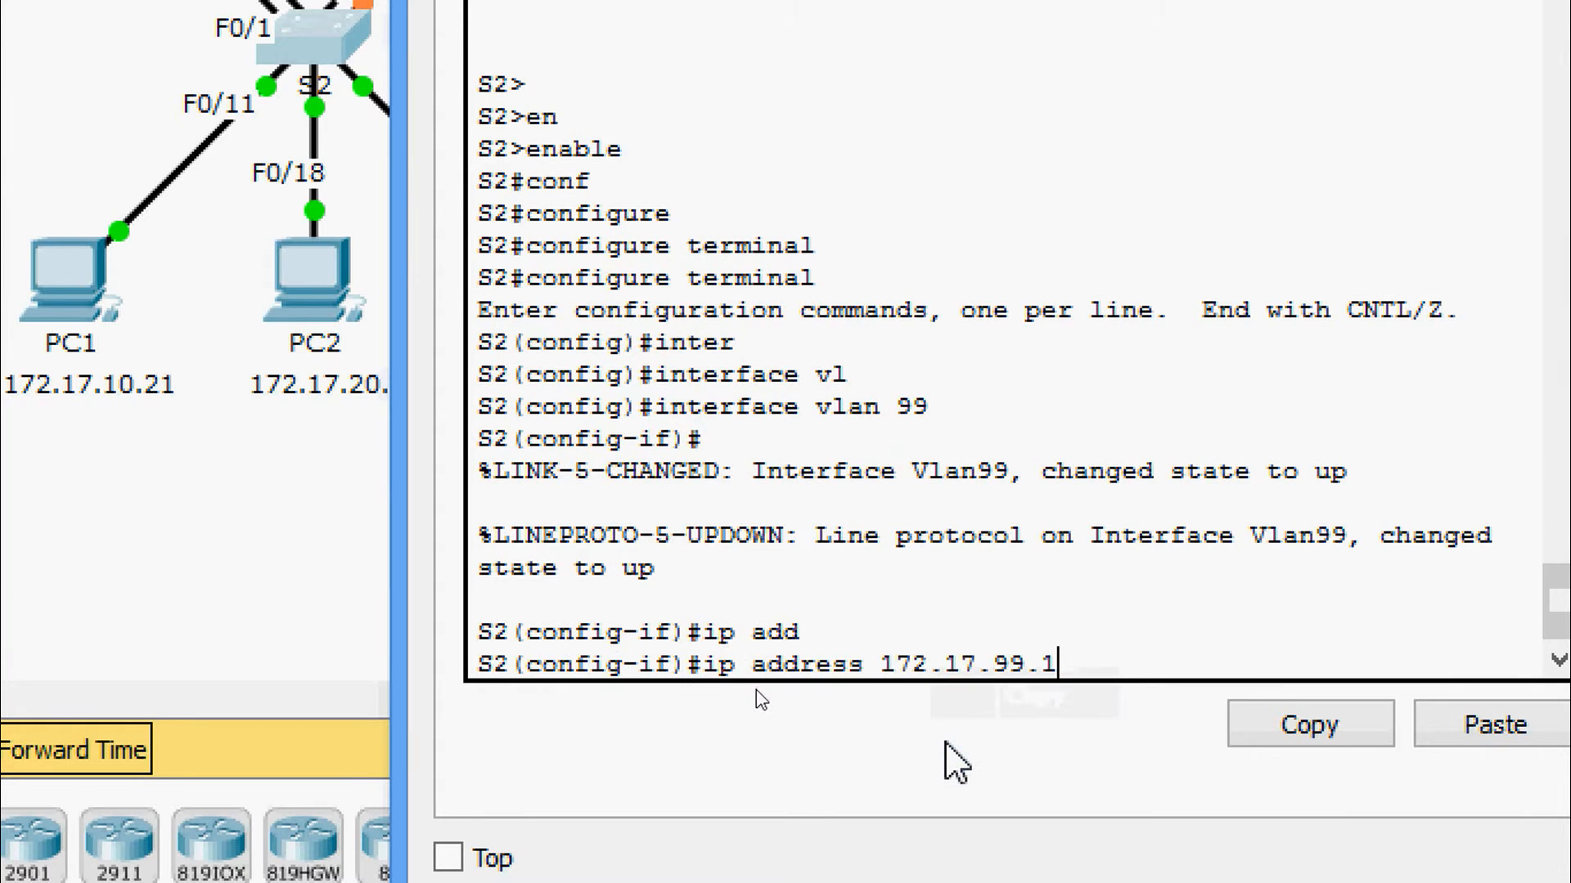
pyautogui.write('2 255.')
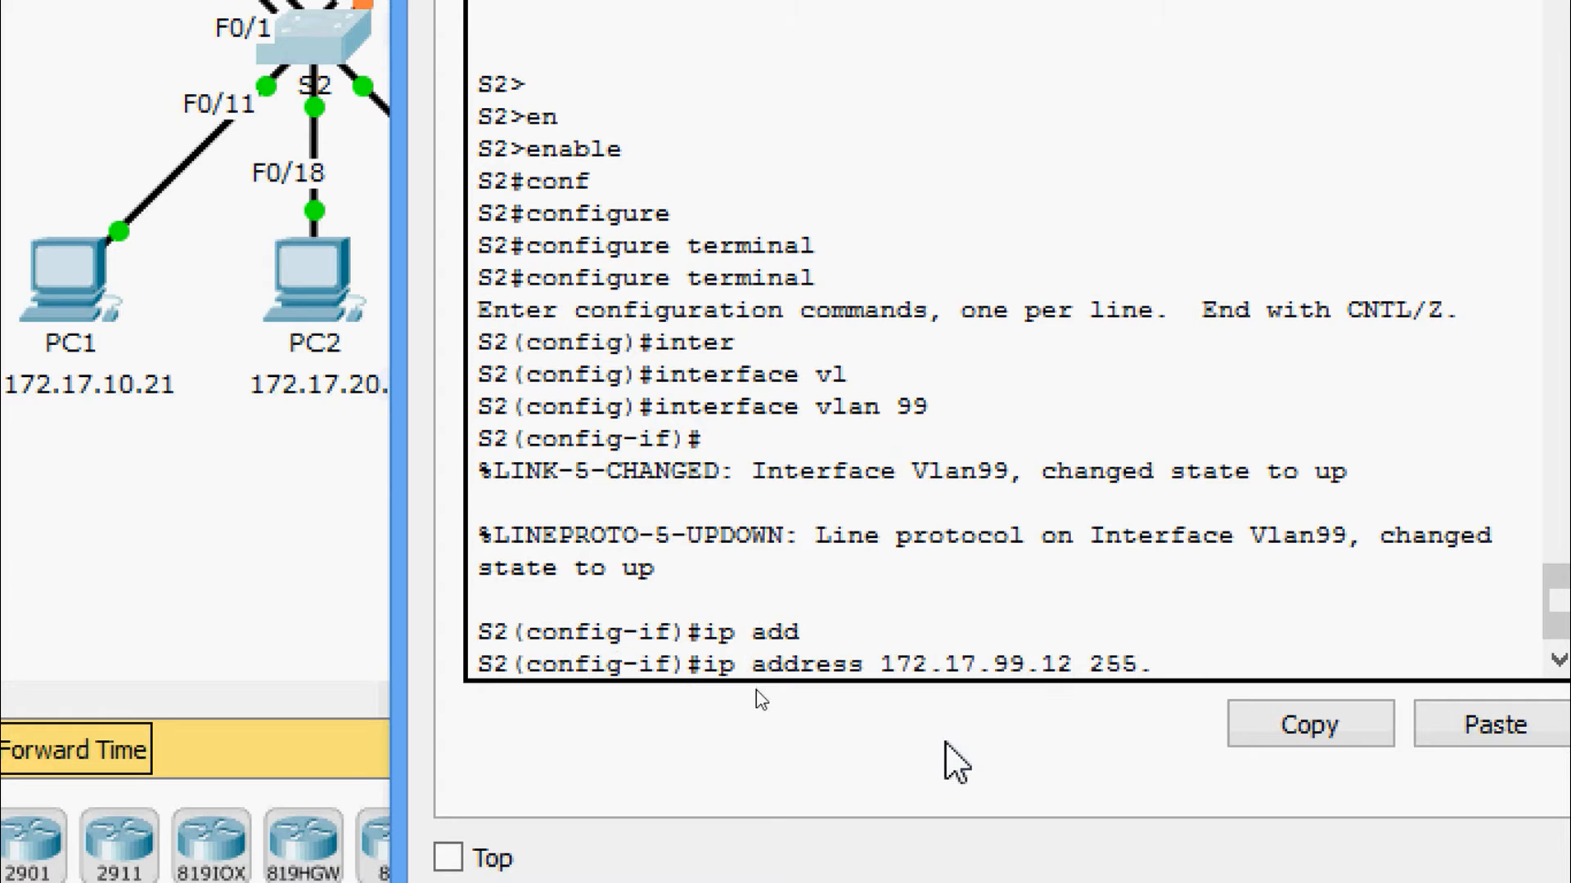
pyautogui.write('255.255.0')
pyautogui.press('Return')
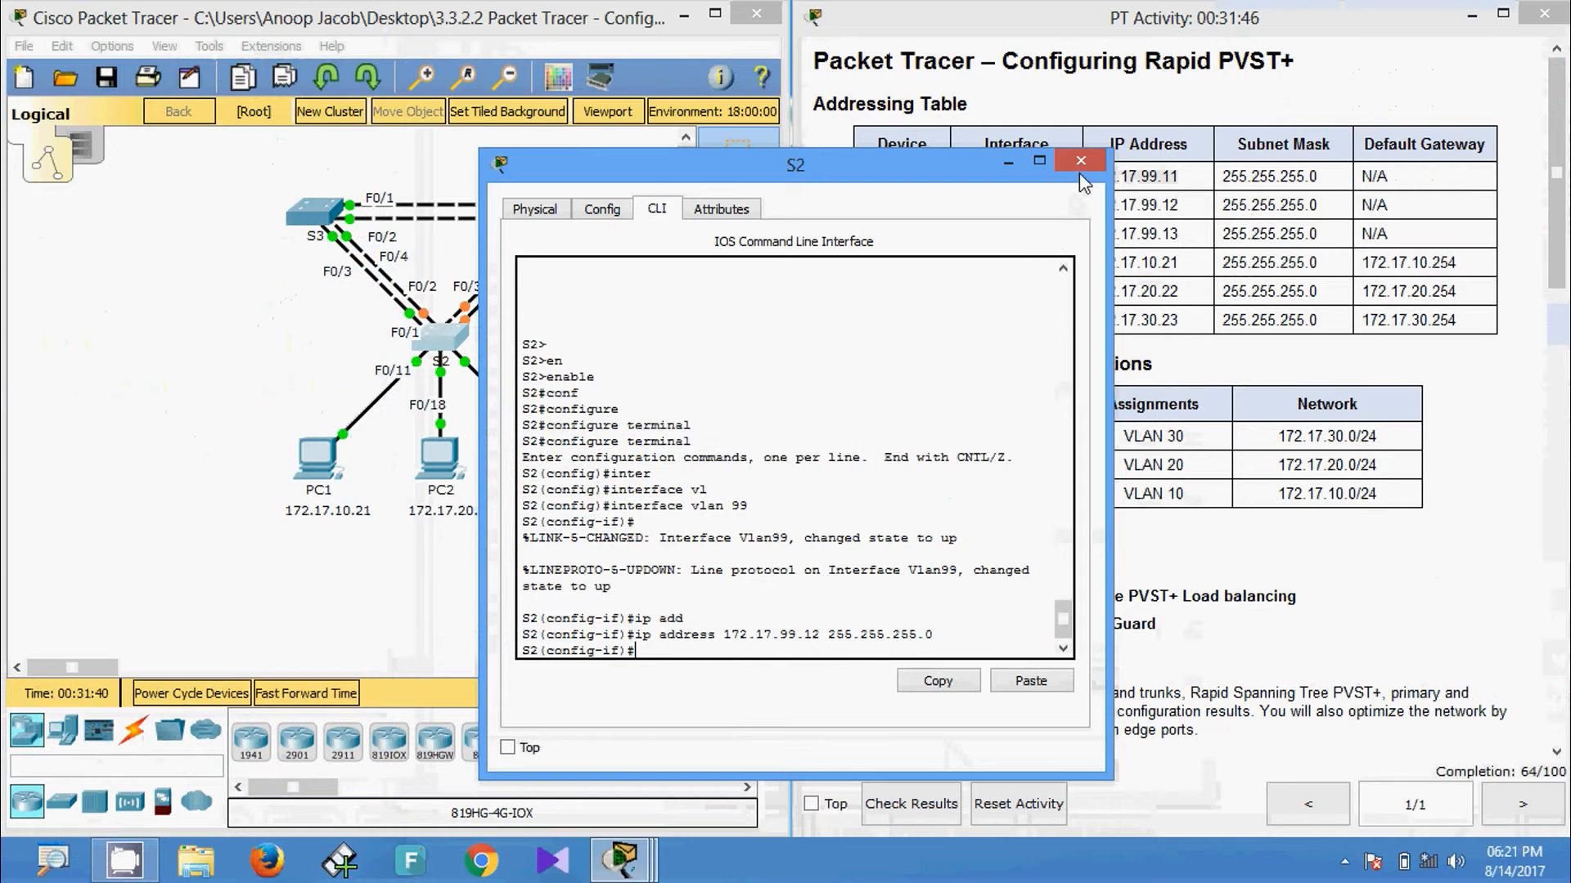
pyautogui.click(1079, 170)
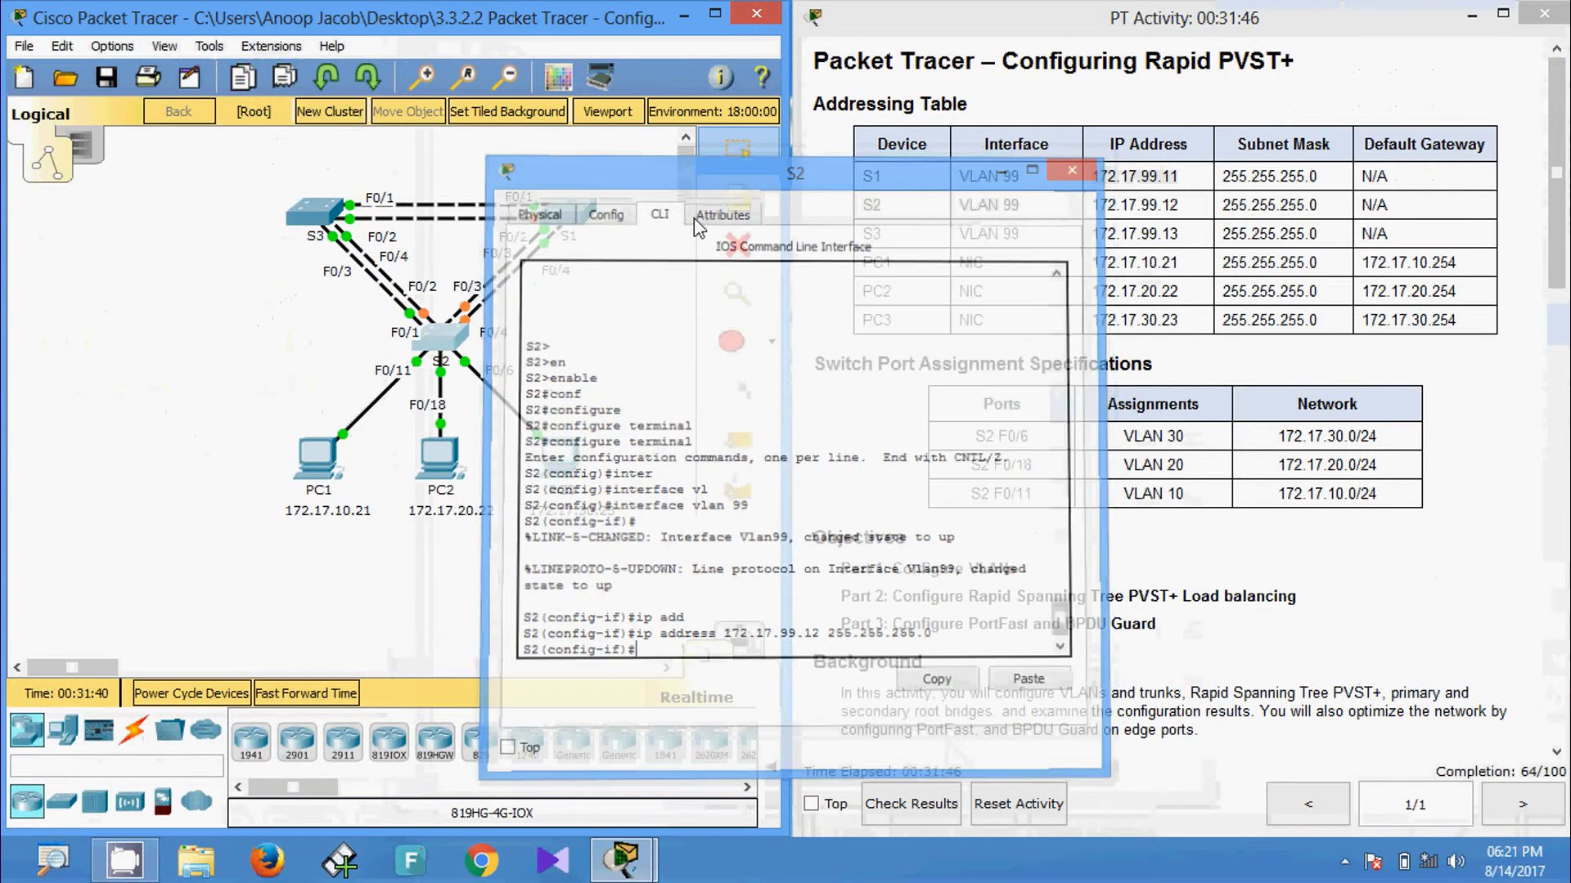
# Open switch S3's command line and enter global configuration mode from privileged mode
pyautogui.click(315, 211)
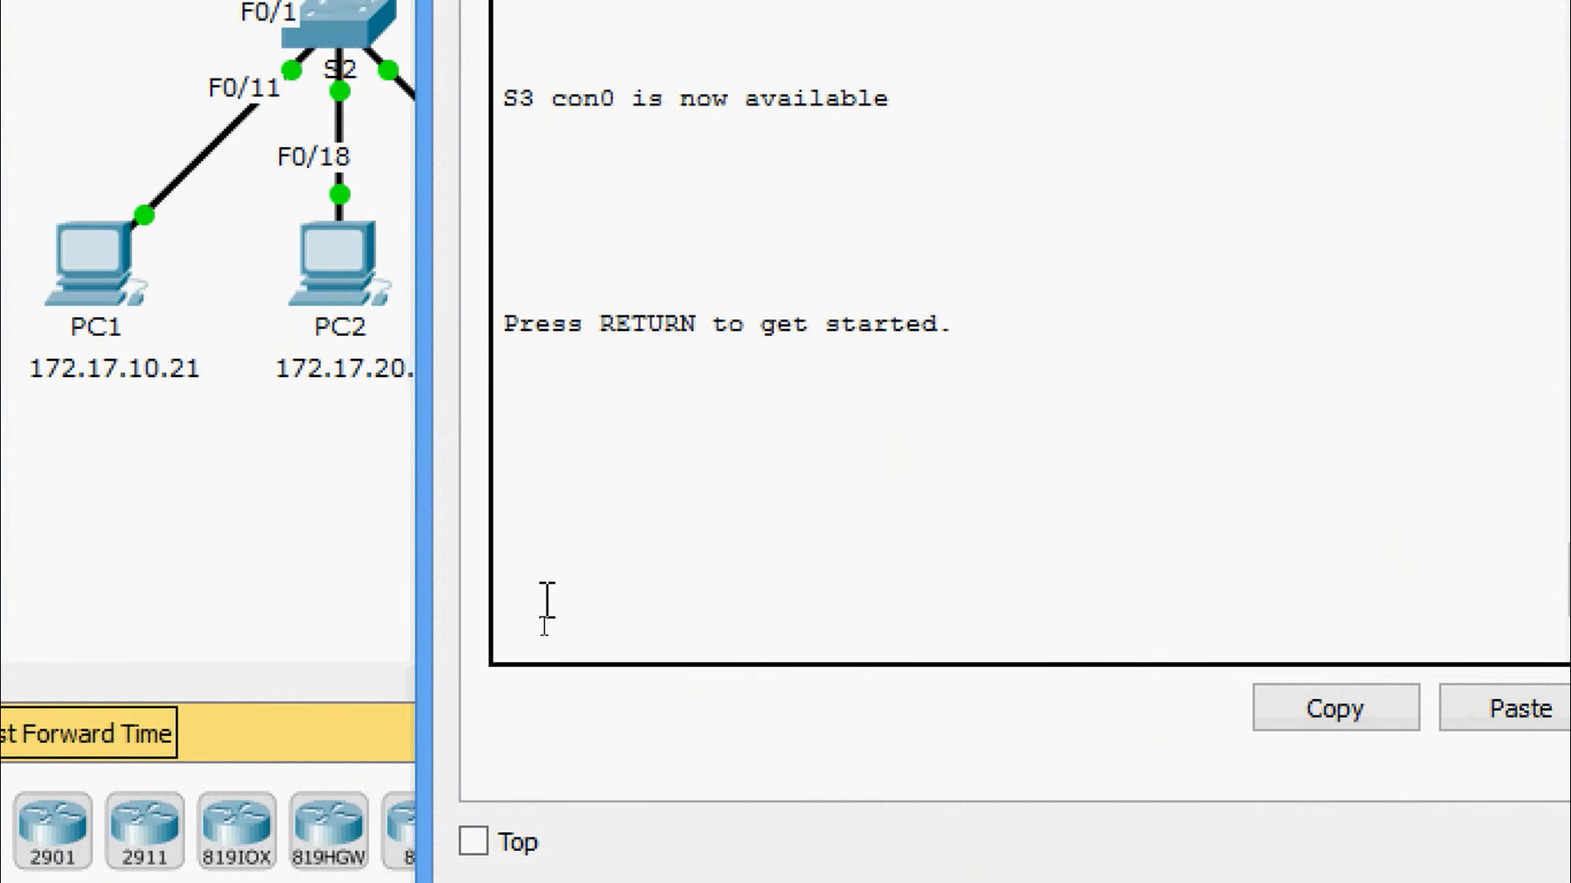
pyautogui.press('Return')
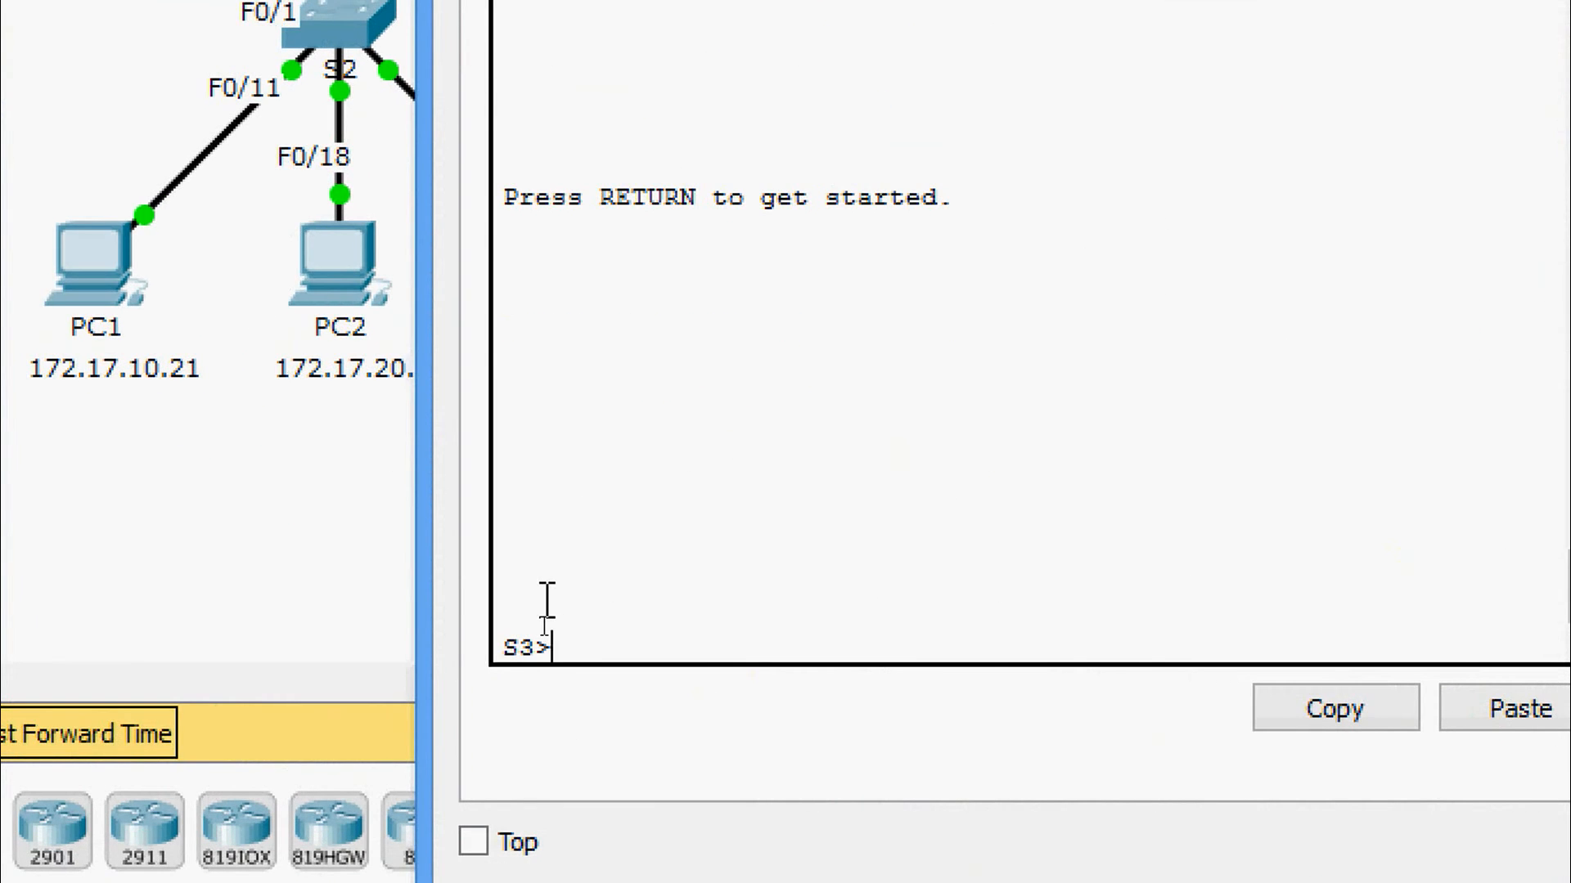
pyautogui.write('ena')
pyautogui.press('Tab')
pyautogui.press('Return')
pyautogui.press('Return')
pyautogui.write('co')
pyautogui.press('BackSpace')
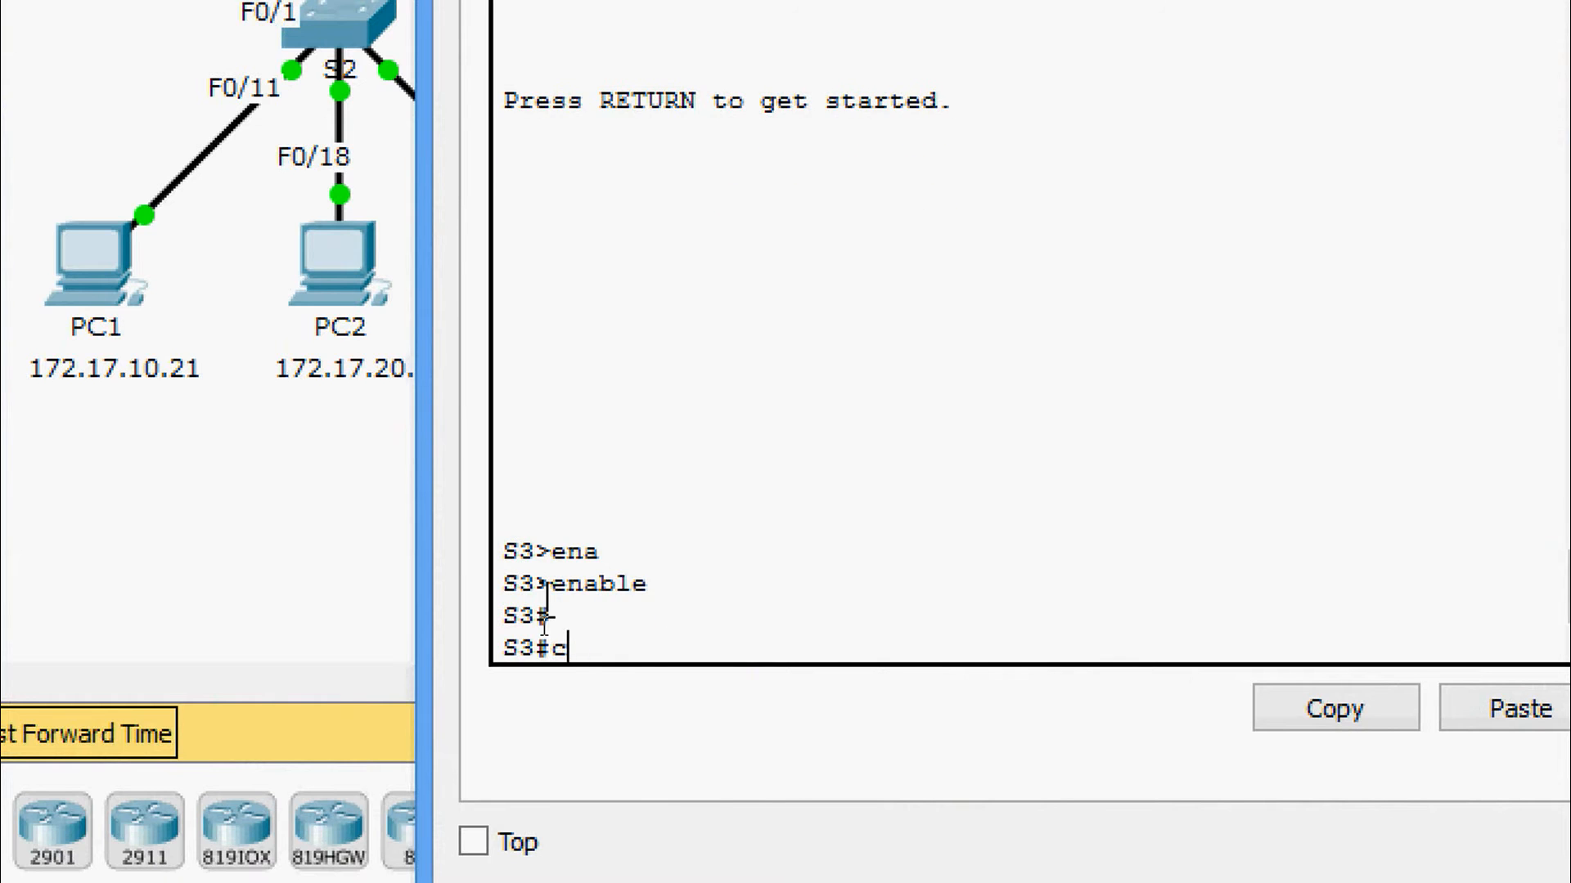
pyautogui.write('onf')
pyautogui.press('Tab')
pyautogui.write('t')
pyautogui.press('Tab')
pyautogui.press('Return')
# Enter interface configuration for VLAN 99 on switch S3 from global configuration mode
pyautogui.write('ig)#i')
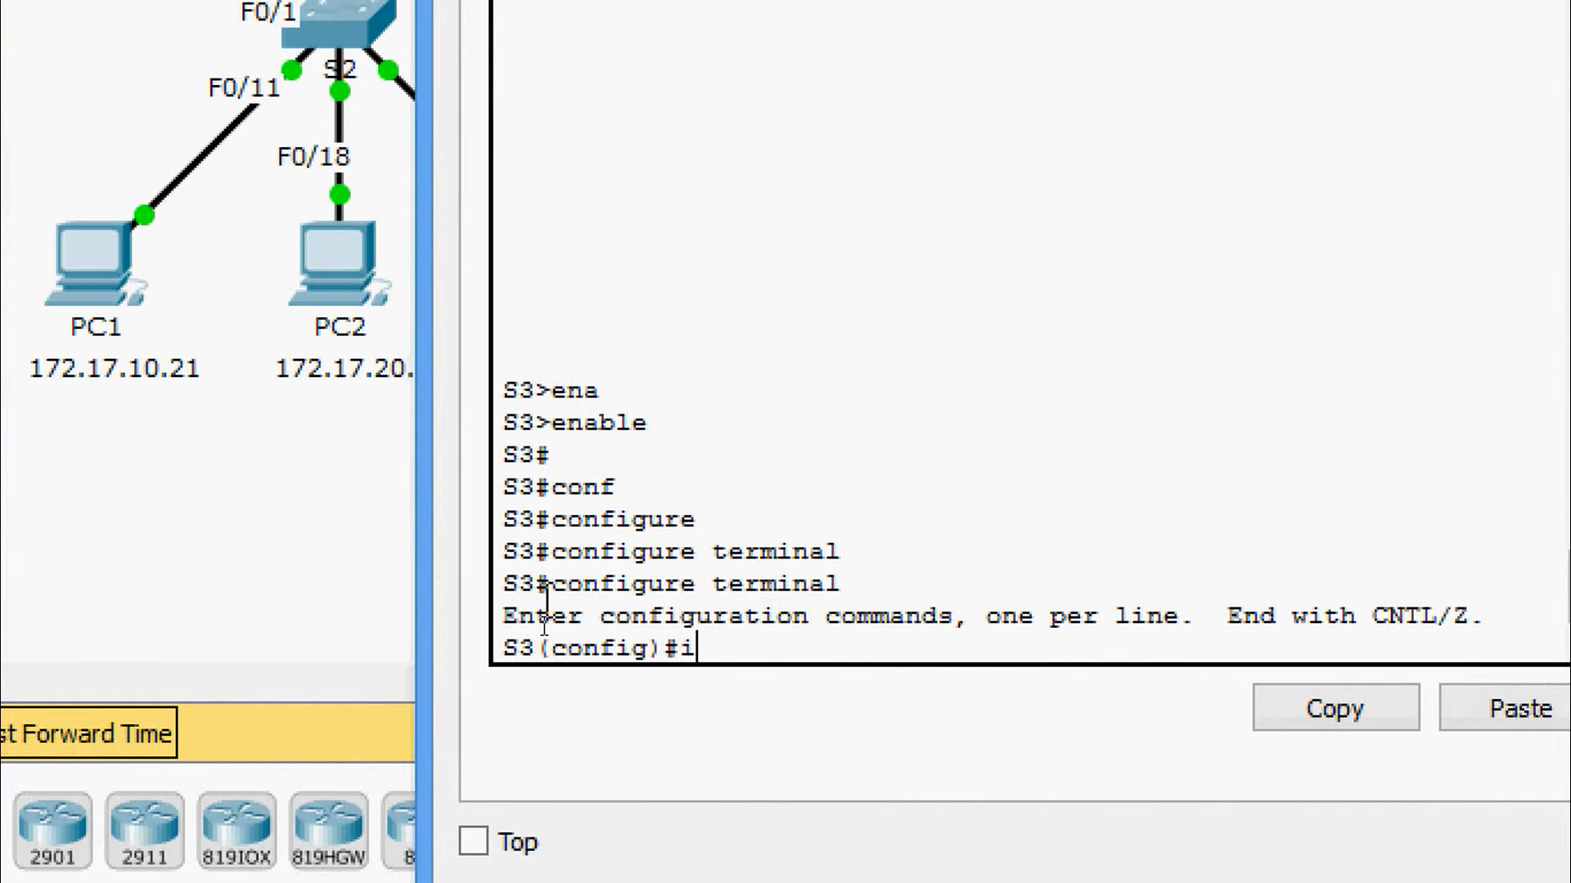
pyautogui.write('nter')
pyautogui.press('Tab')
pyautogui.write('vl')
pyautogui.press('Tab')
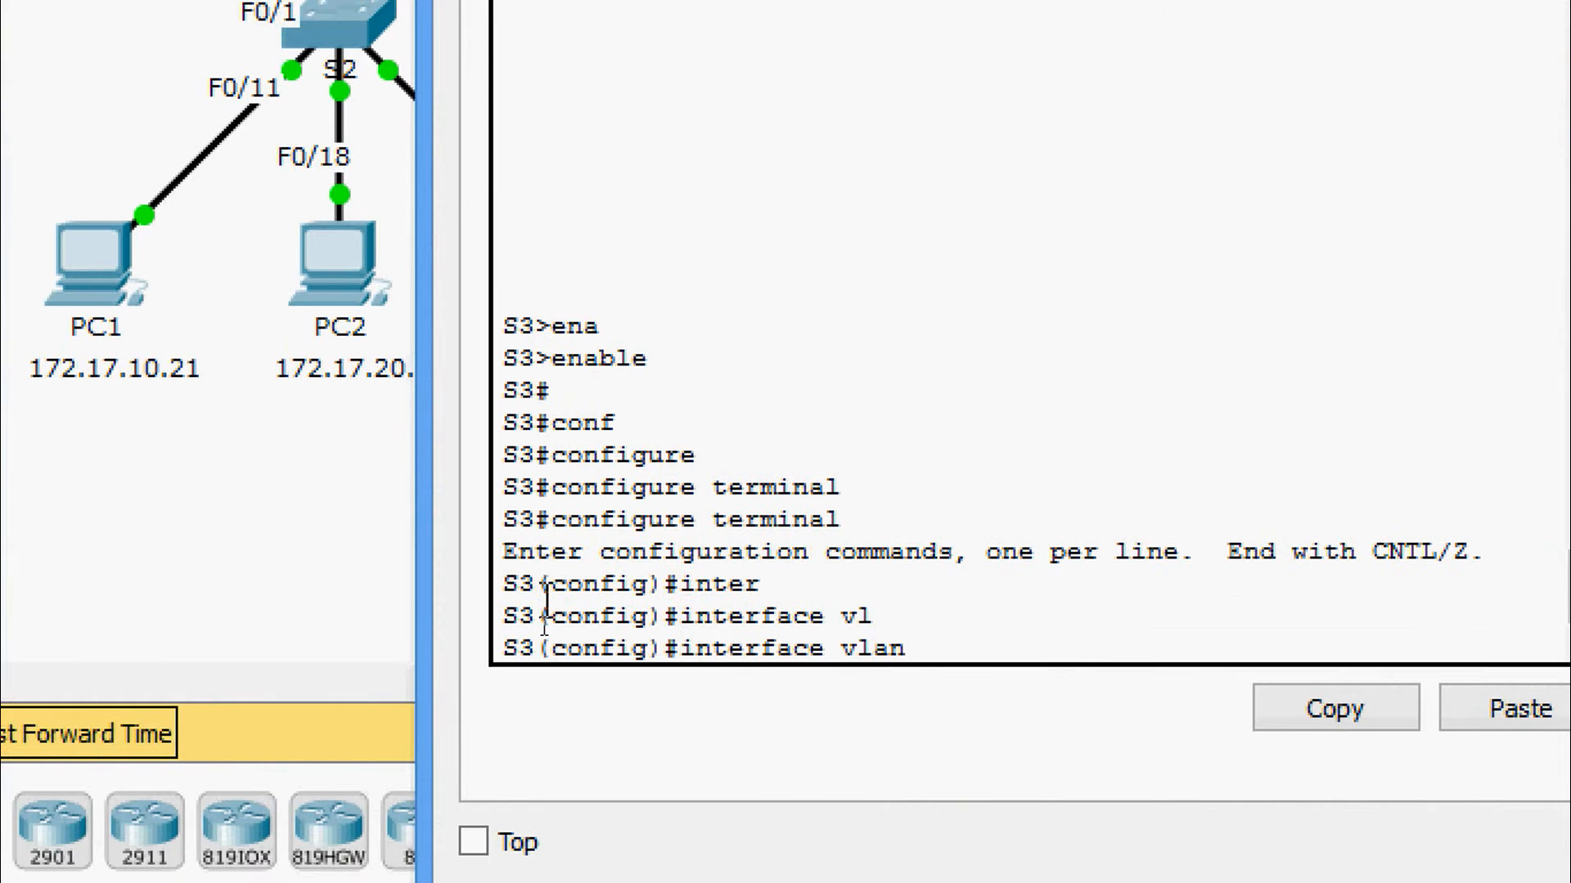
pyautogui.write('99')
pyautogui.press('Return')
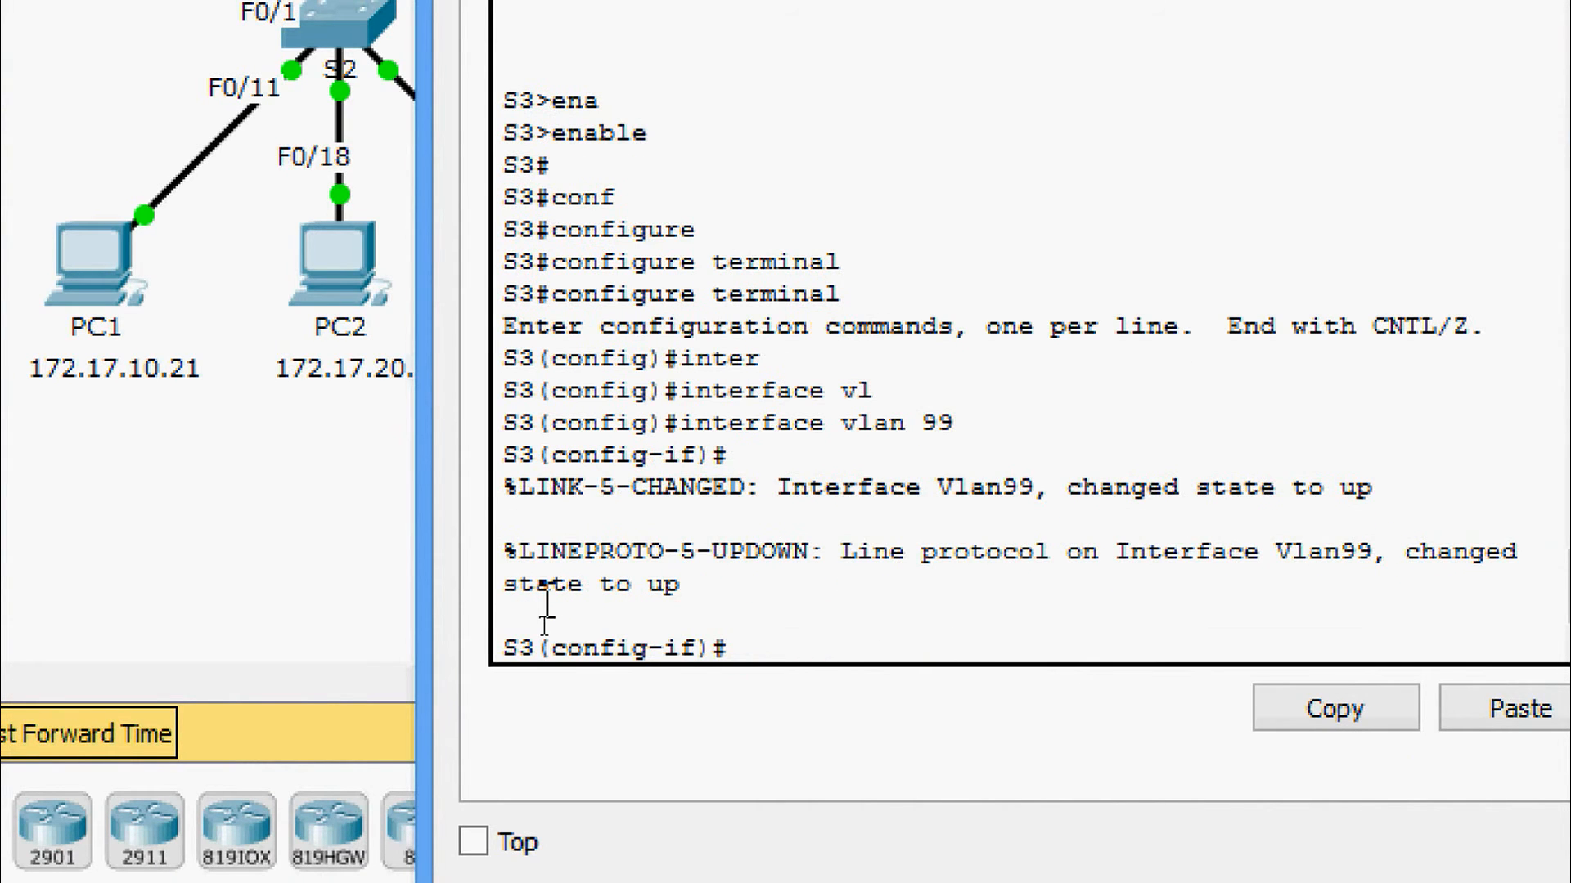
# Assign IP address 172.17.99.13 with subnet mask 255.255.255.0 to S3's VLAN 99 interface
pyautogui.write('ip add')
pyautogui.press('Tab')
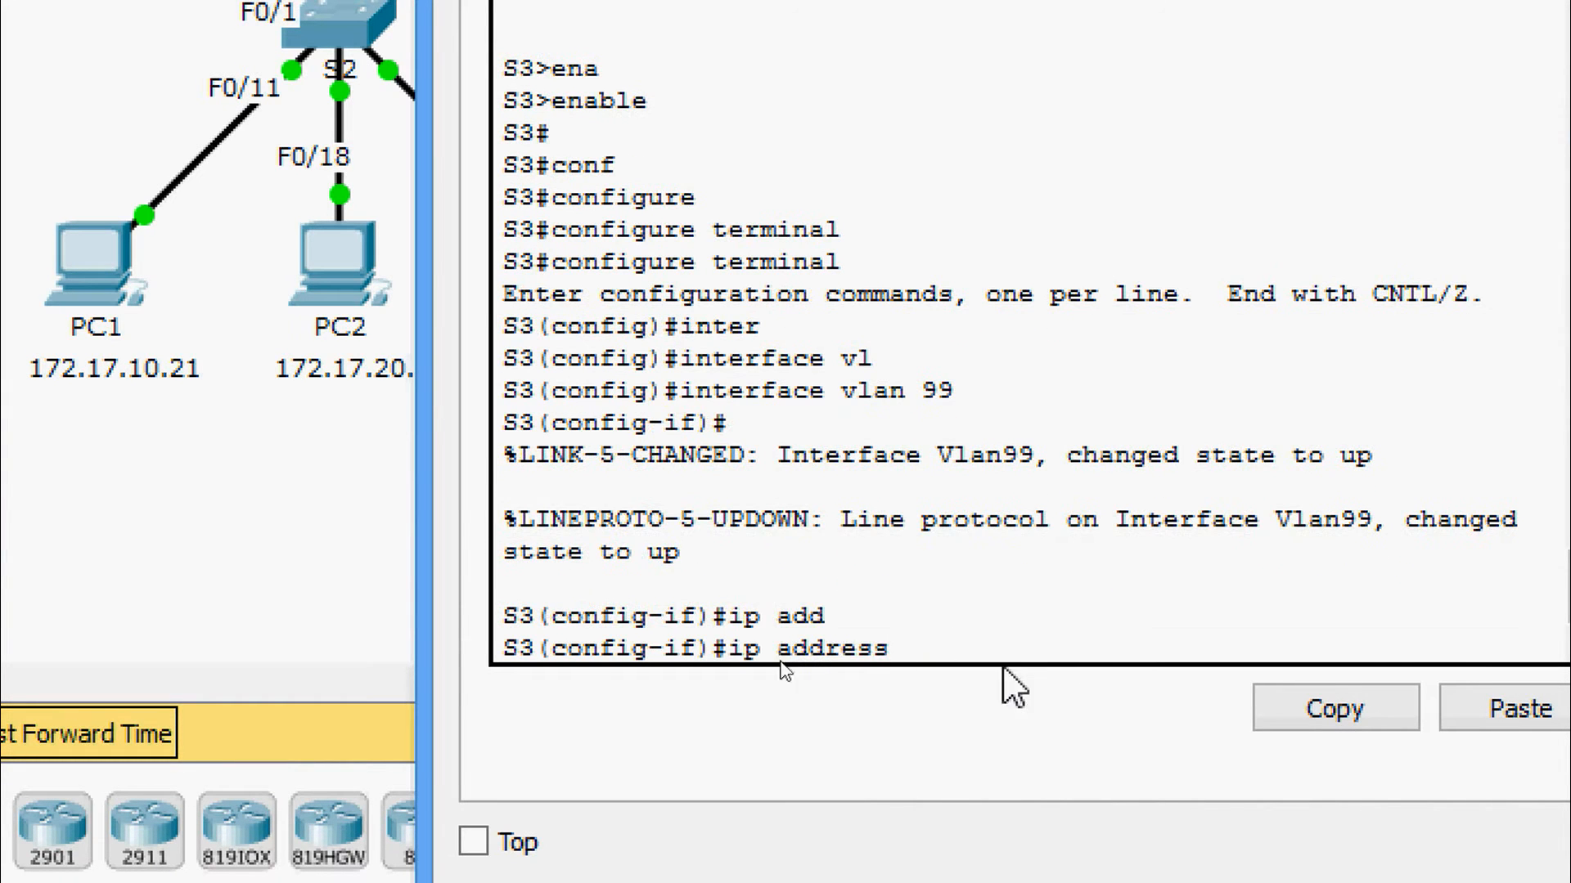
pyautogui.rightClick(1044, 650)
pyautogui.click(1083, 714)
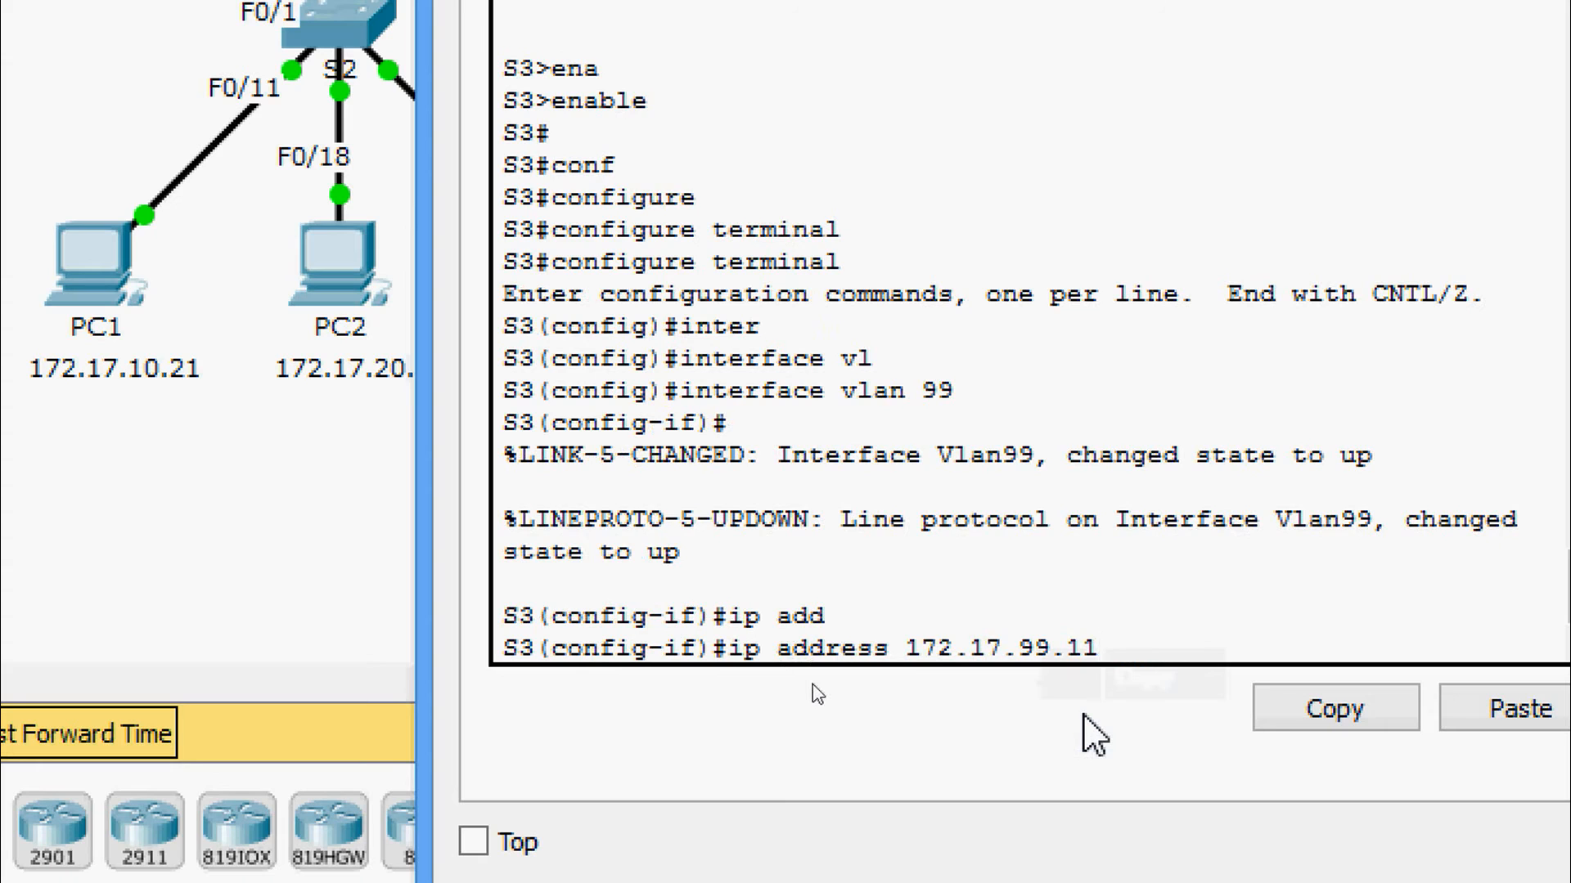
pyautogui.press('BackSpace')
pyautogui.write('3 255.255.2')
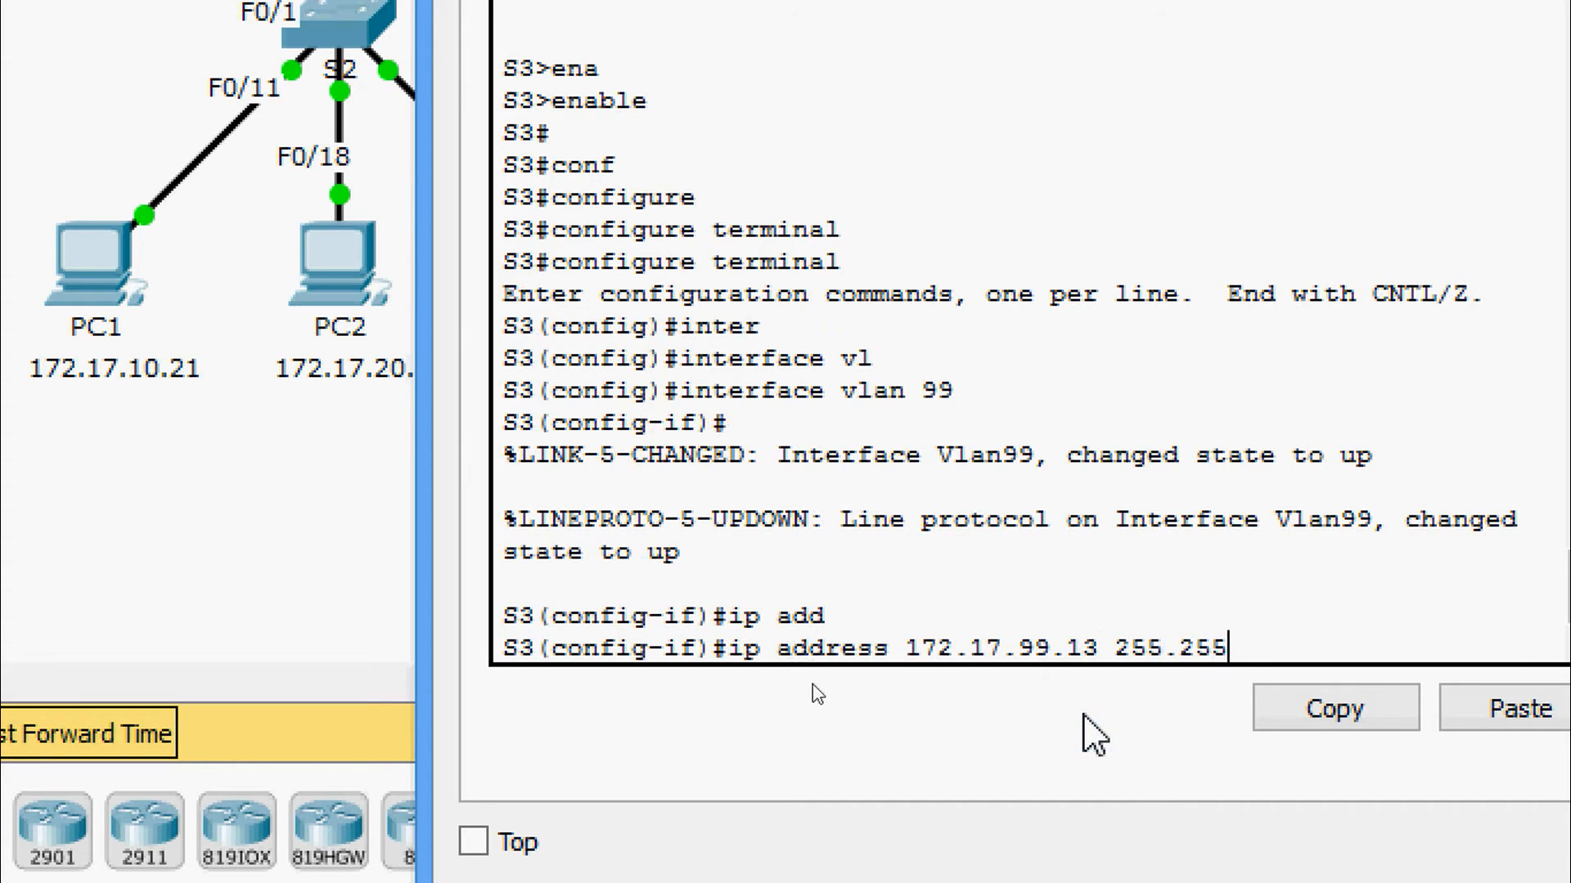
pyautogui.write('55.0')
pyautogui.press('Return')
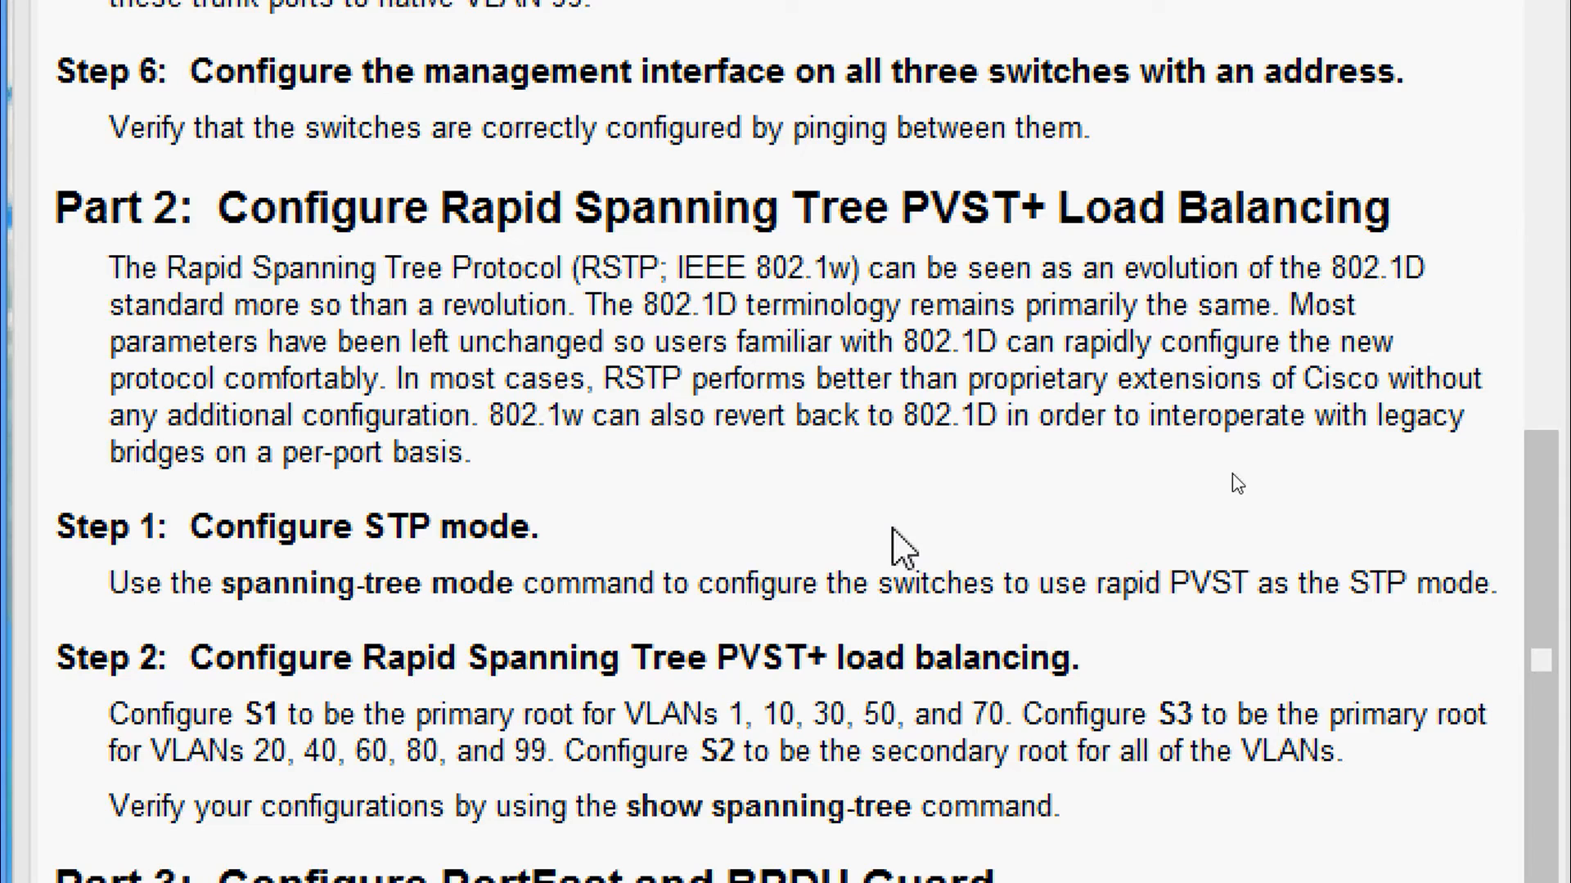
# Open switch S1's command line and leave VLAN 99 interface configuration for global configuration mode
pyautogui.scroll(-3, 893, 530)
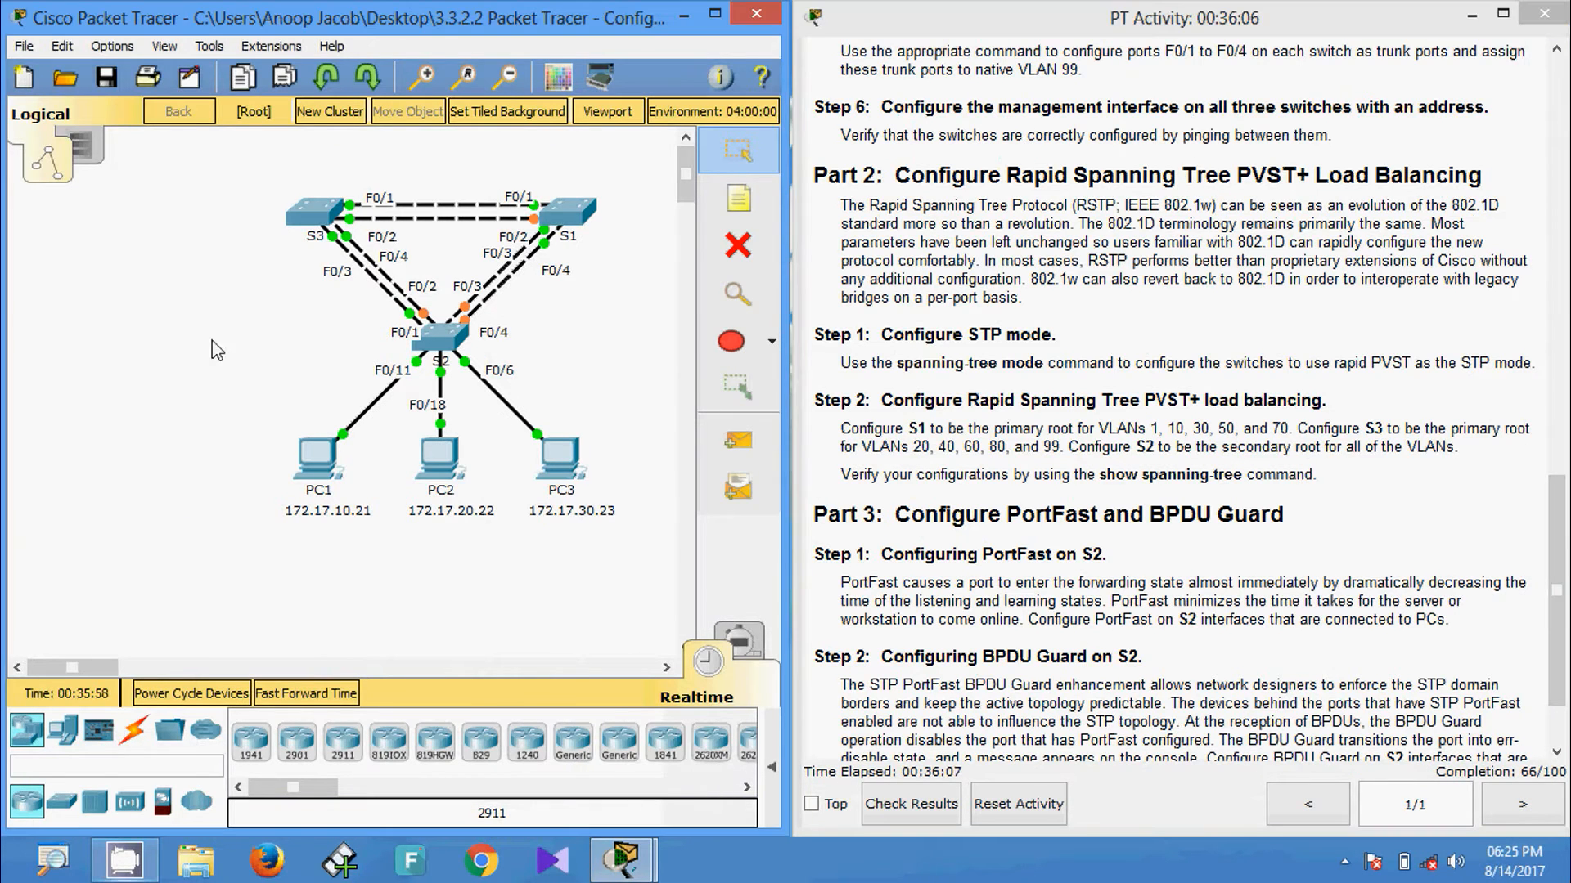
pyautogui.click(556, 217)
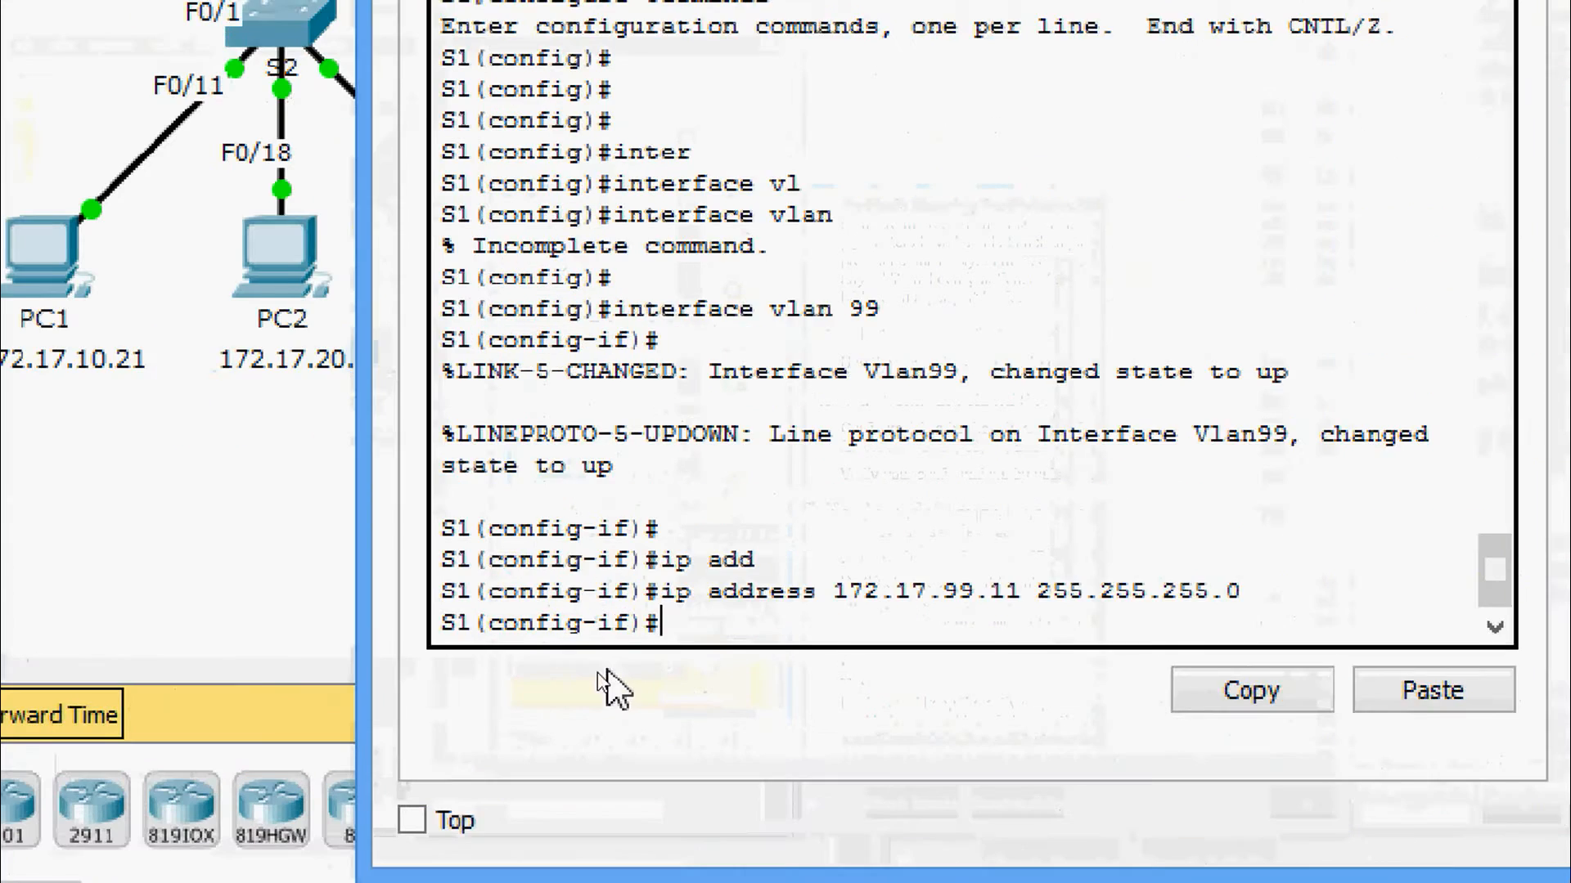
pyautogui.press('Return')
pyautogui.write('exit')
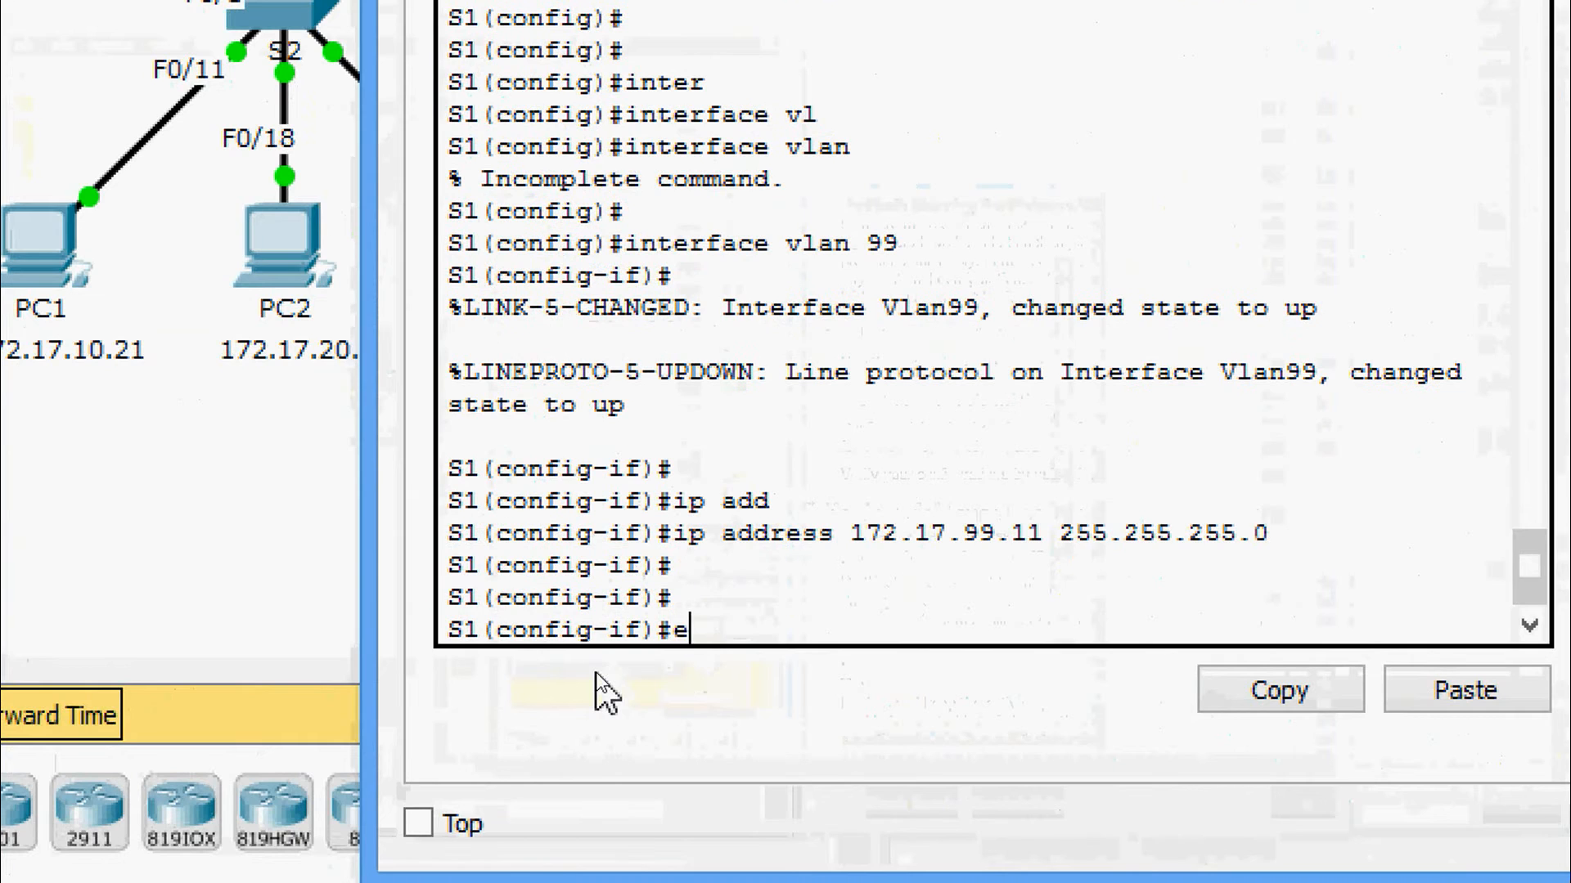
pyautogui.press('Return')
pyautogui.press('Return')
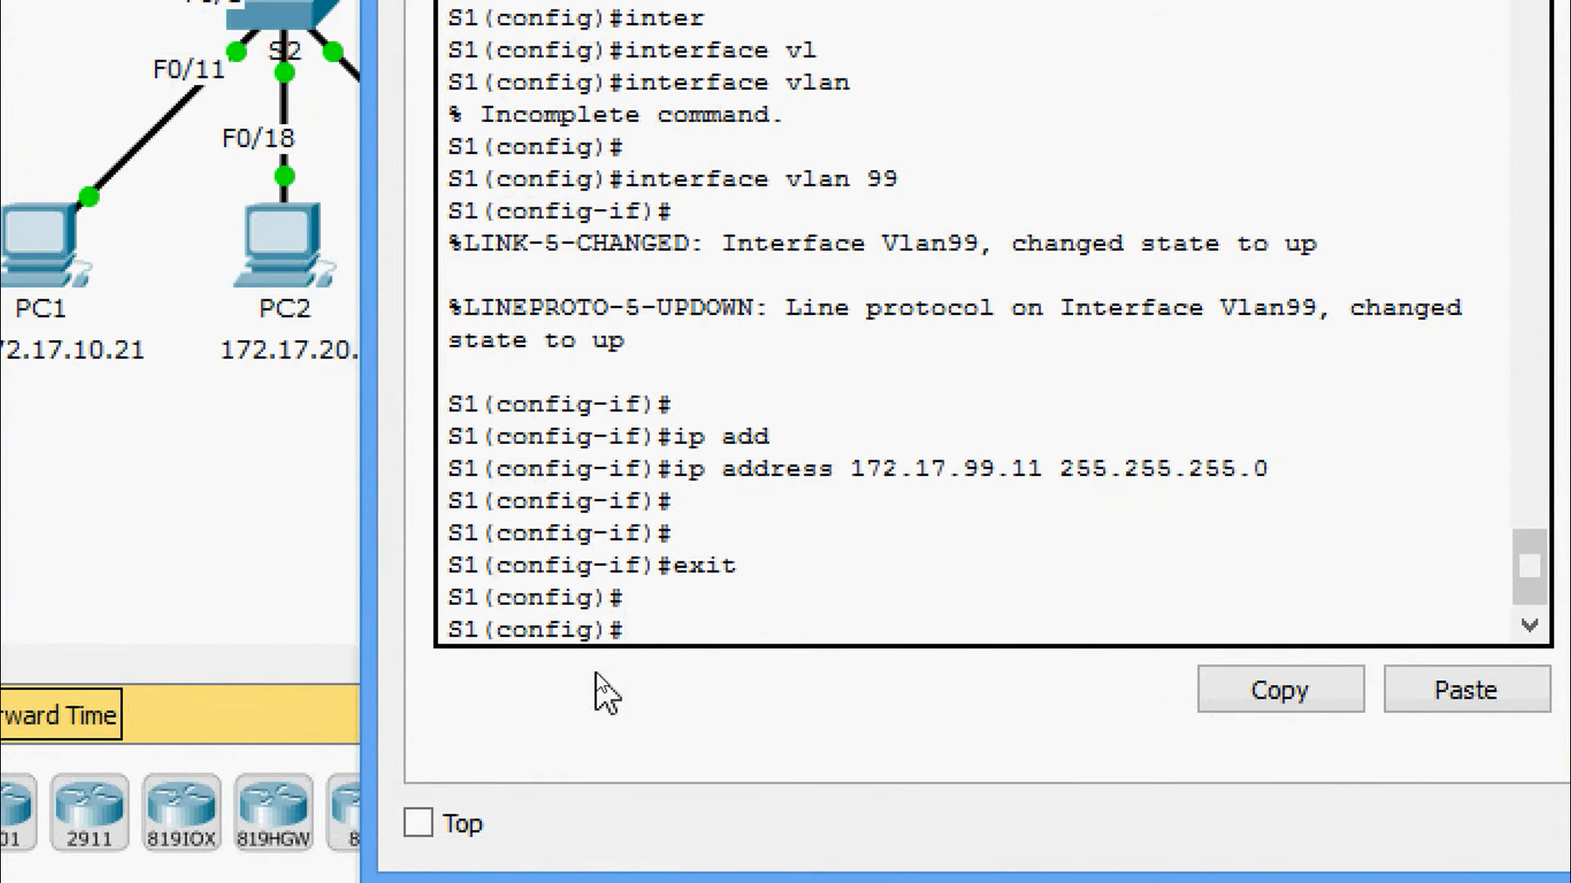
# Set the spanning-tree mode on switch S1 to rapid-pvst, then close the S1 window
pyautogui.write('sp')
pyautogui.press('Tab')
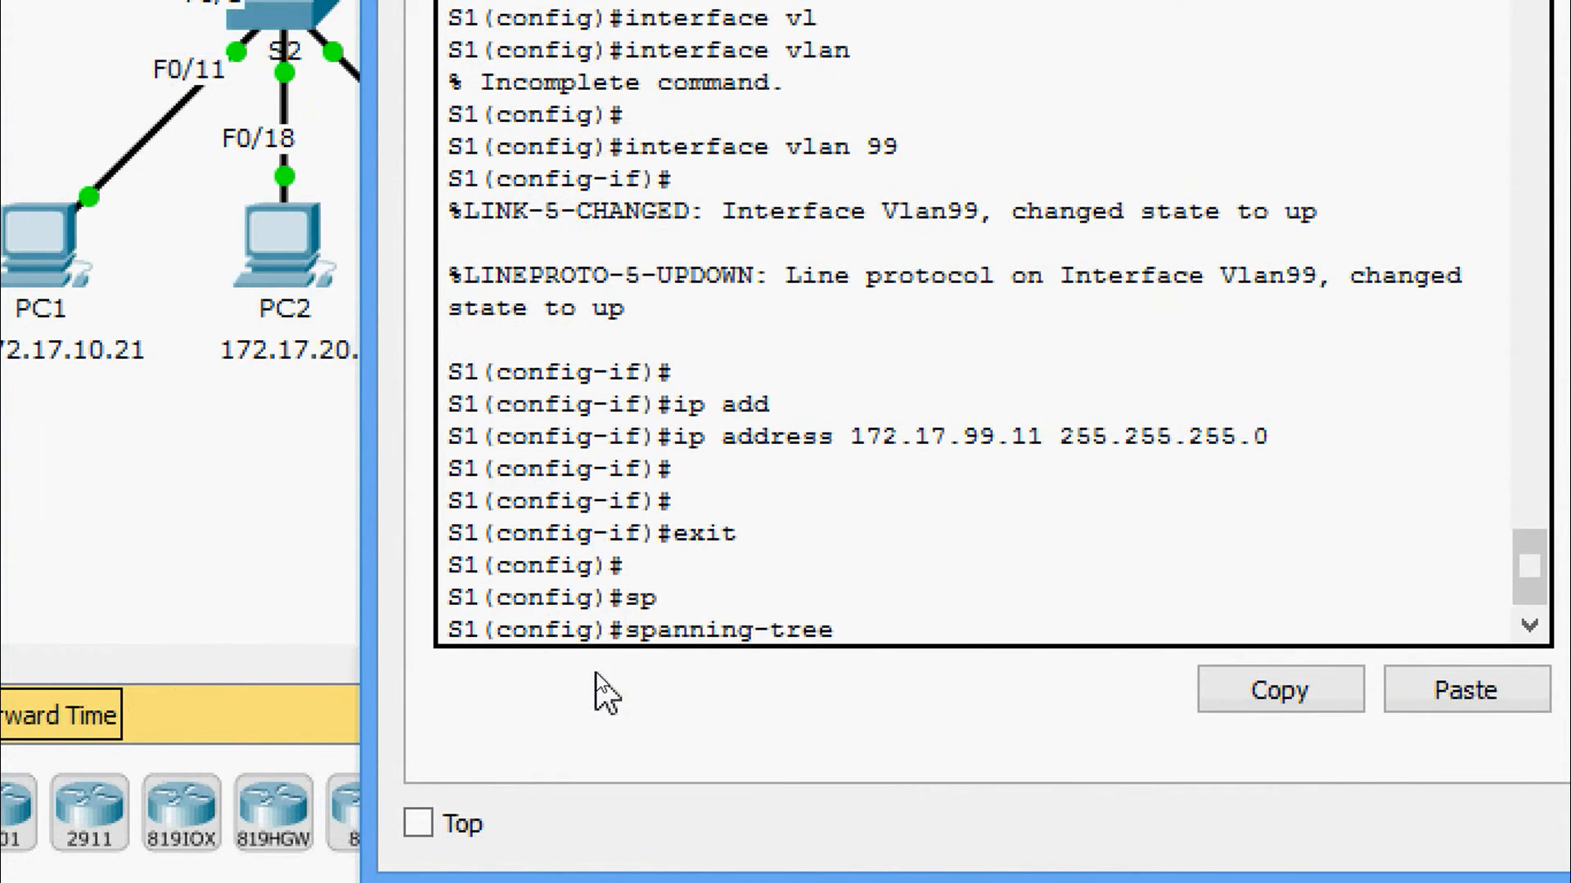
pyautogui.write('mod')
pyautogui.press('Tab')
pyautogui.write('ra')
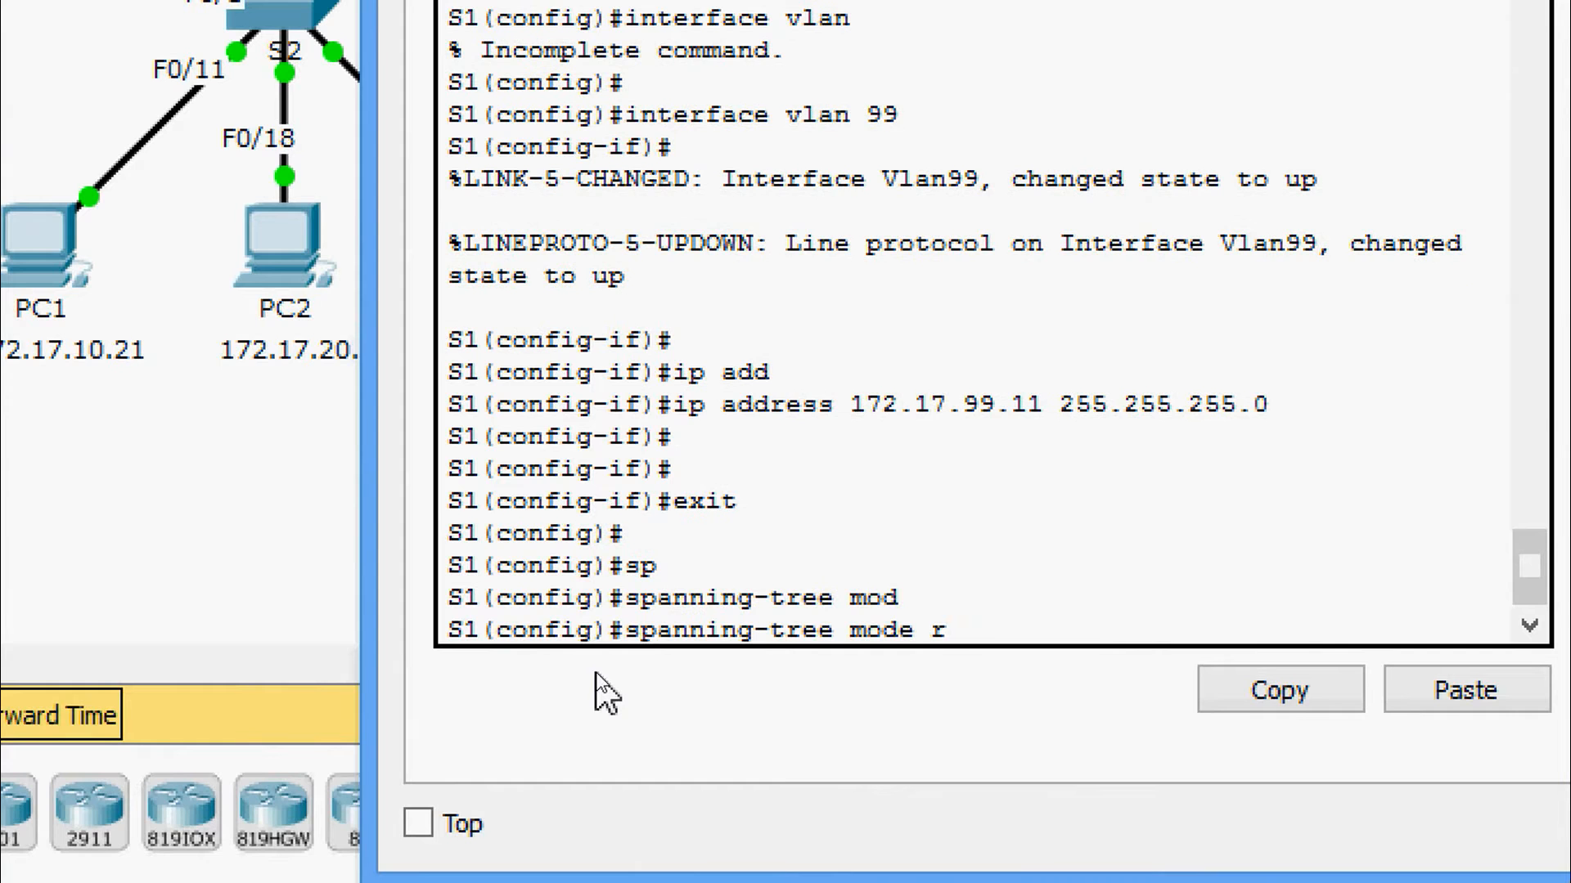
pyautogui.press('Tab')
pyautogui.press('Return')
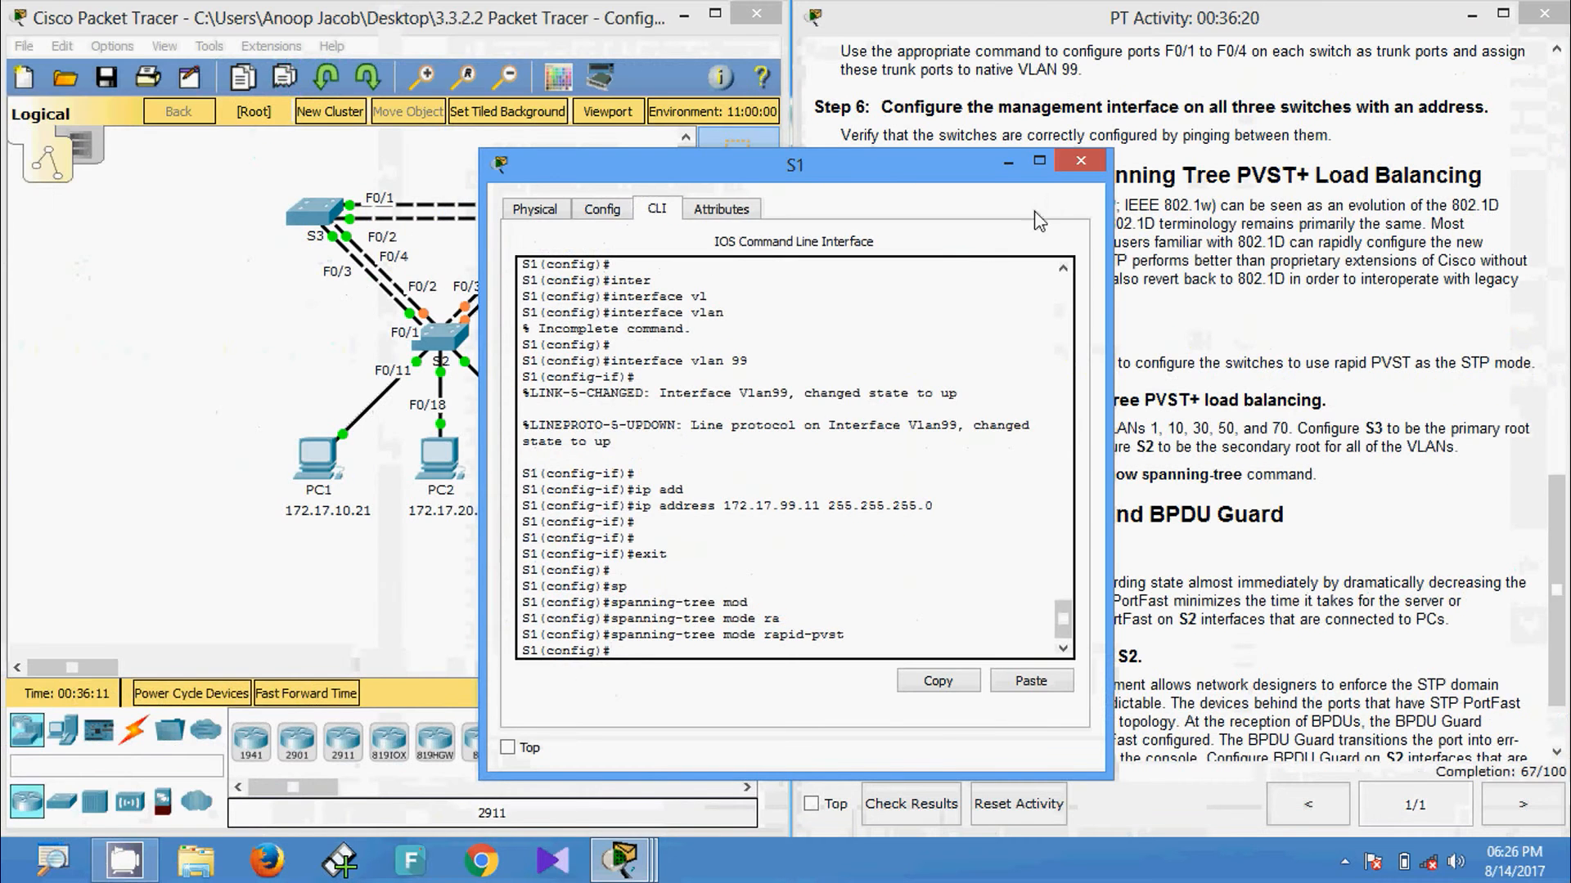
pyautogui.click(1063, 164)
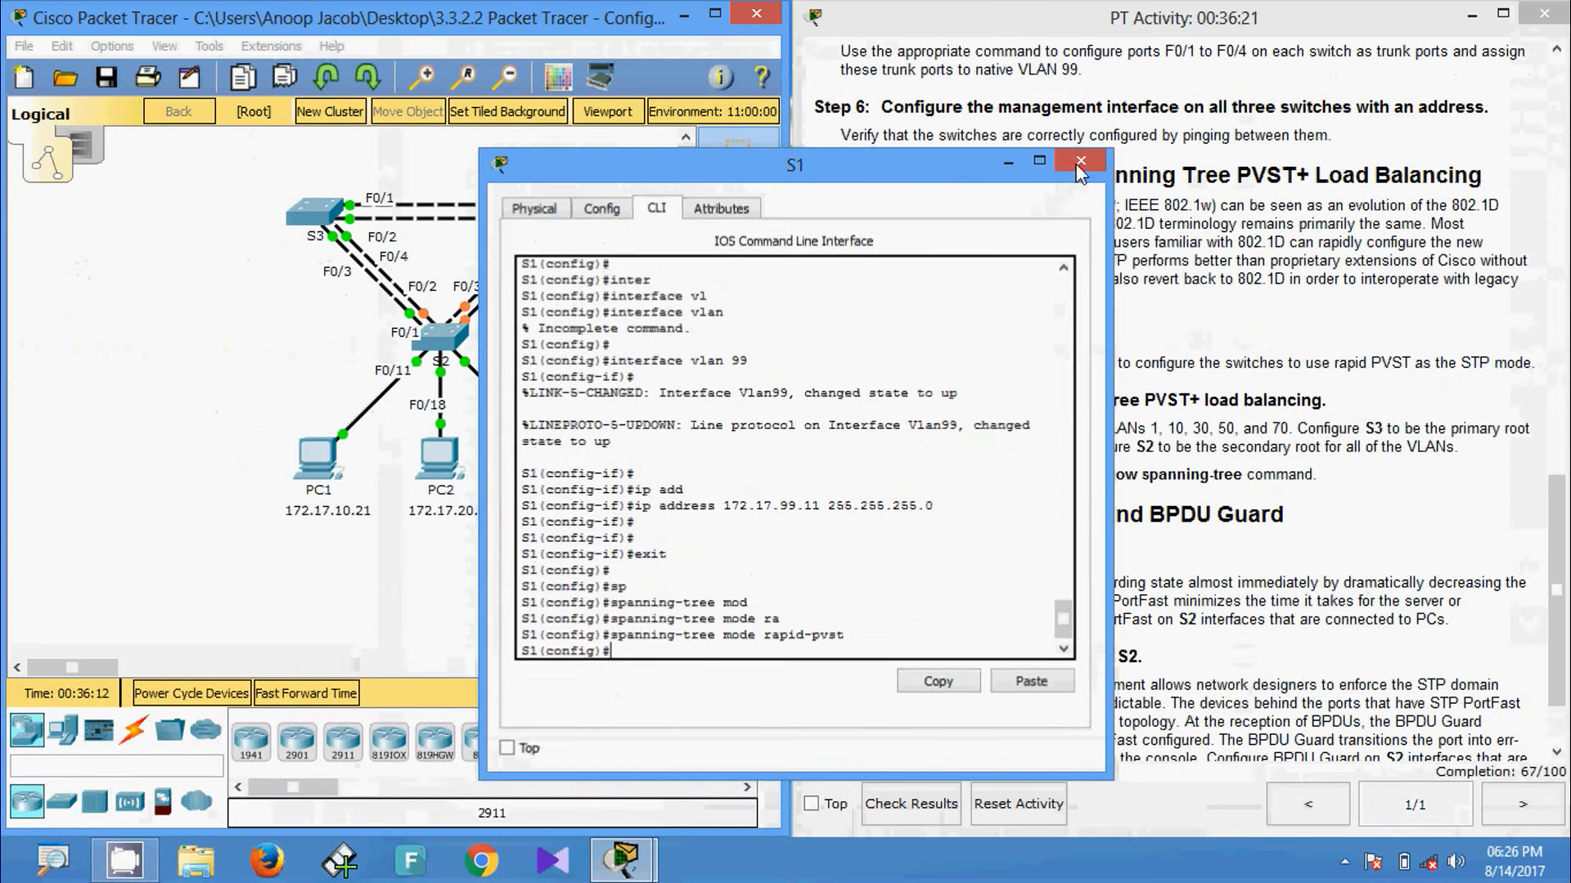
# Open switch S2's command line and leave interface configuration for global configuration mode
pyautogui.click(440, 335)
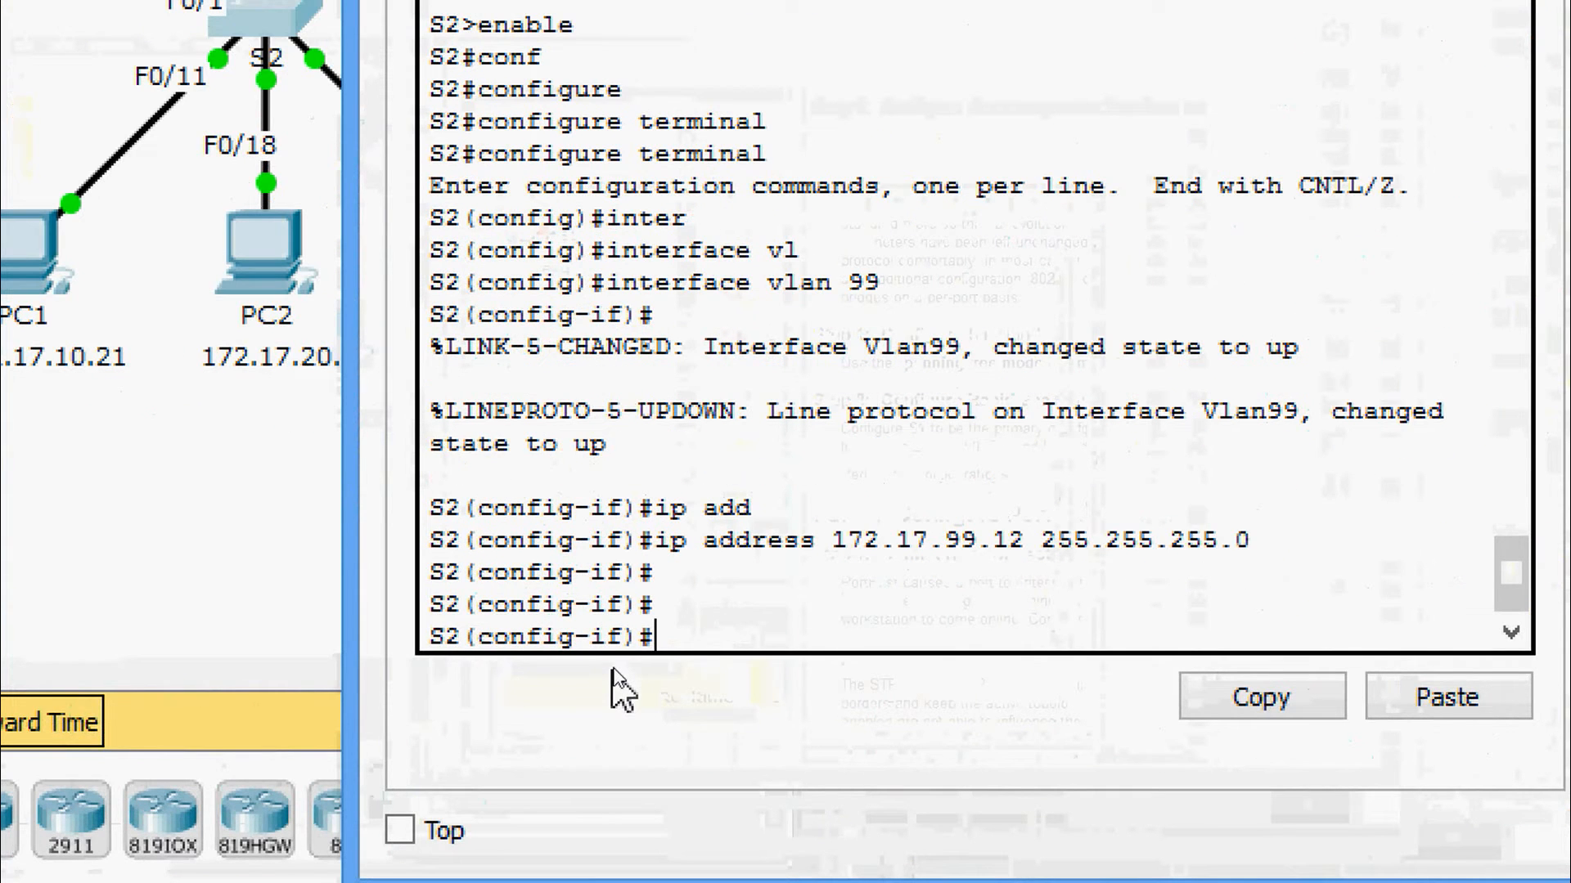
pyautogui.write('exit')
pyautogui.press('Return')
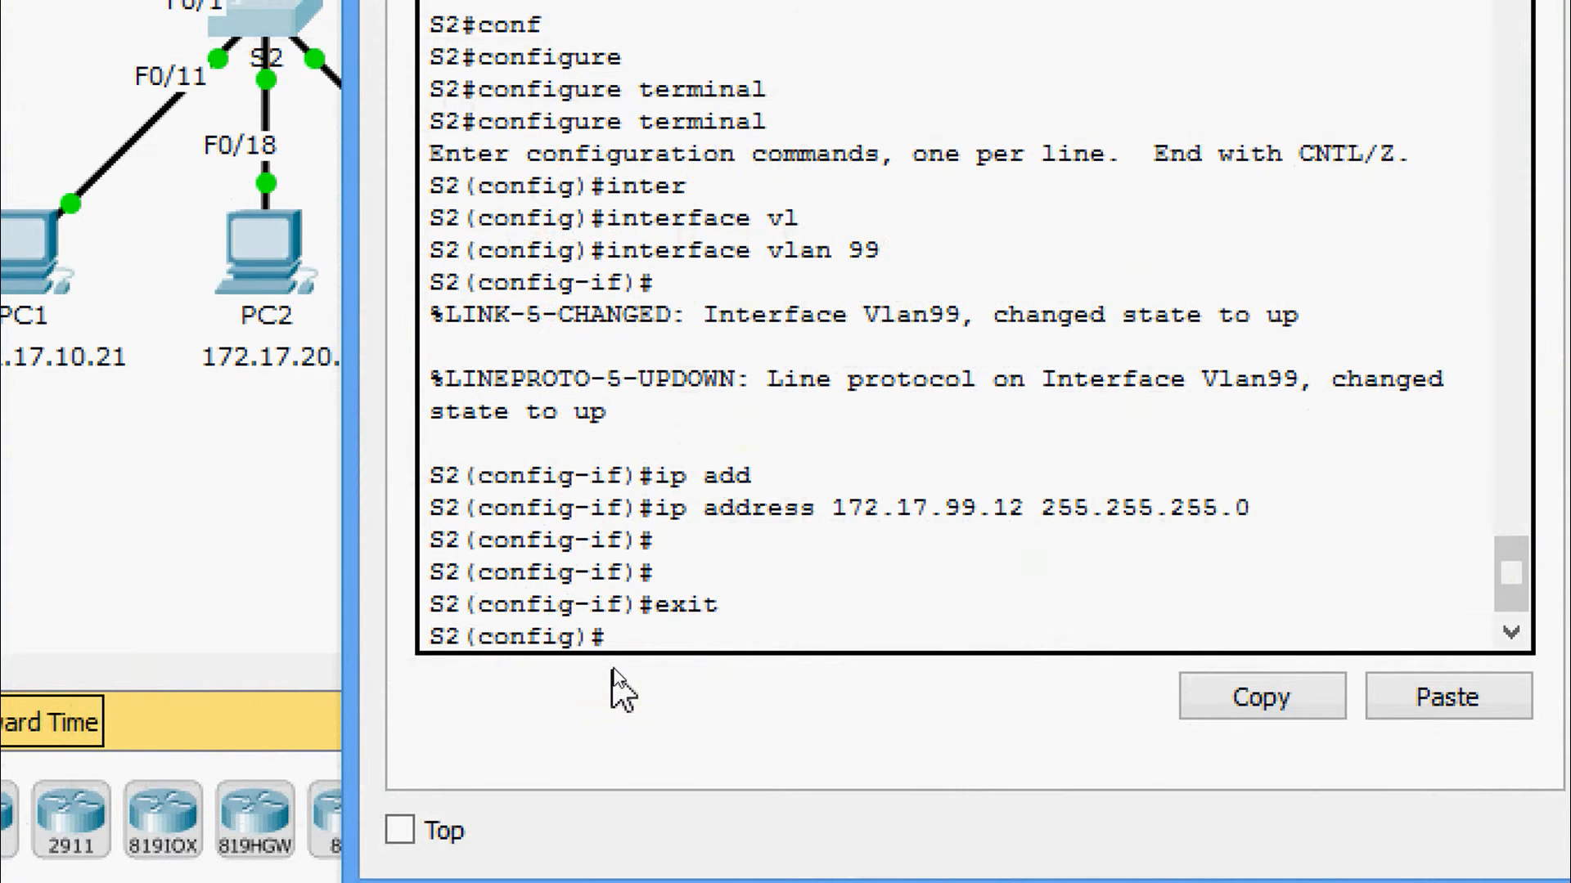
# Set the spanning-tree mode on switch S2 to rapid-pvst, then close the S2 window
pyautogui.write('sp')
pyautogui.press('Tab')
pyautogui.write('mo')
pyautogui.press('Tab')
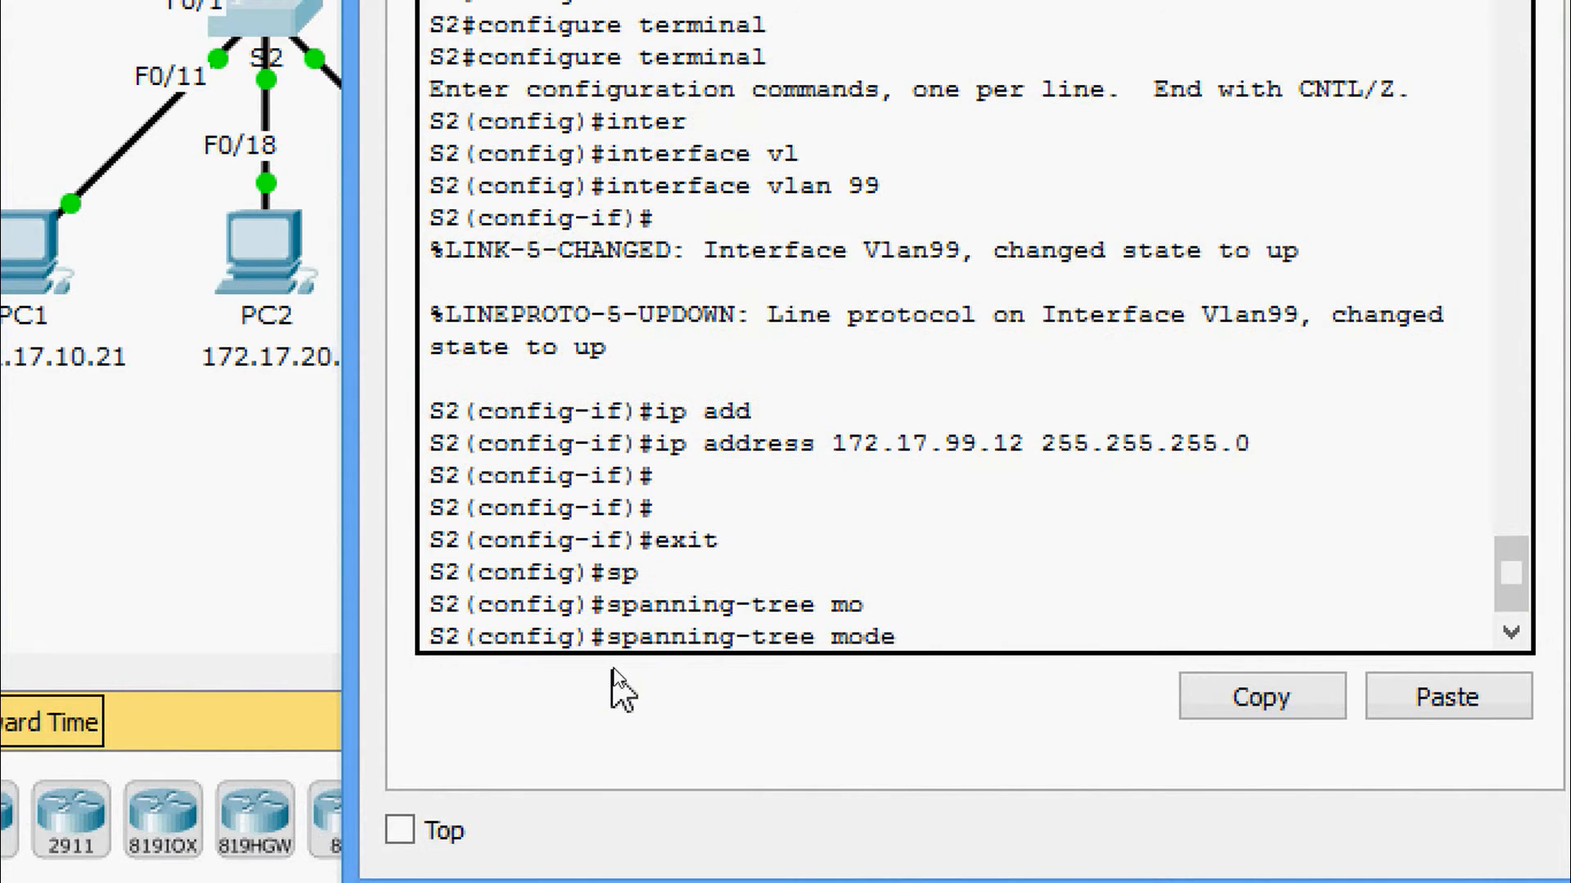
pyautogui.write('r')
pyautogui.press('Tab')
pyautogui.press('Return')
pyautogui.press('Return')
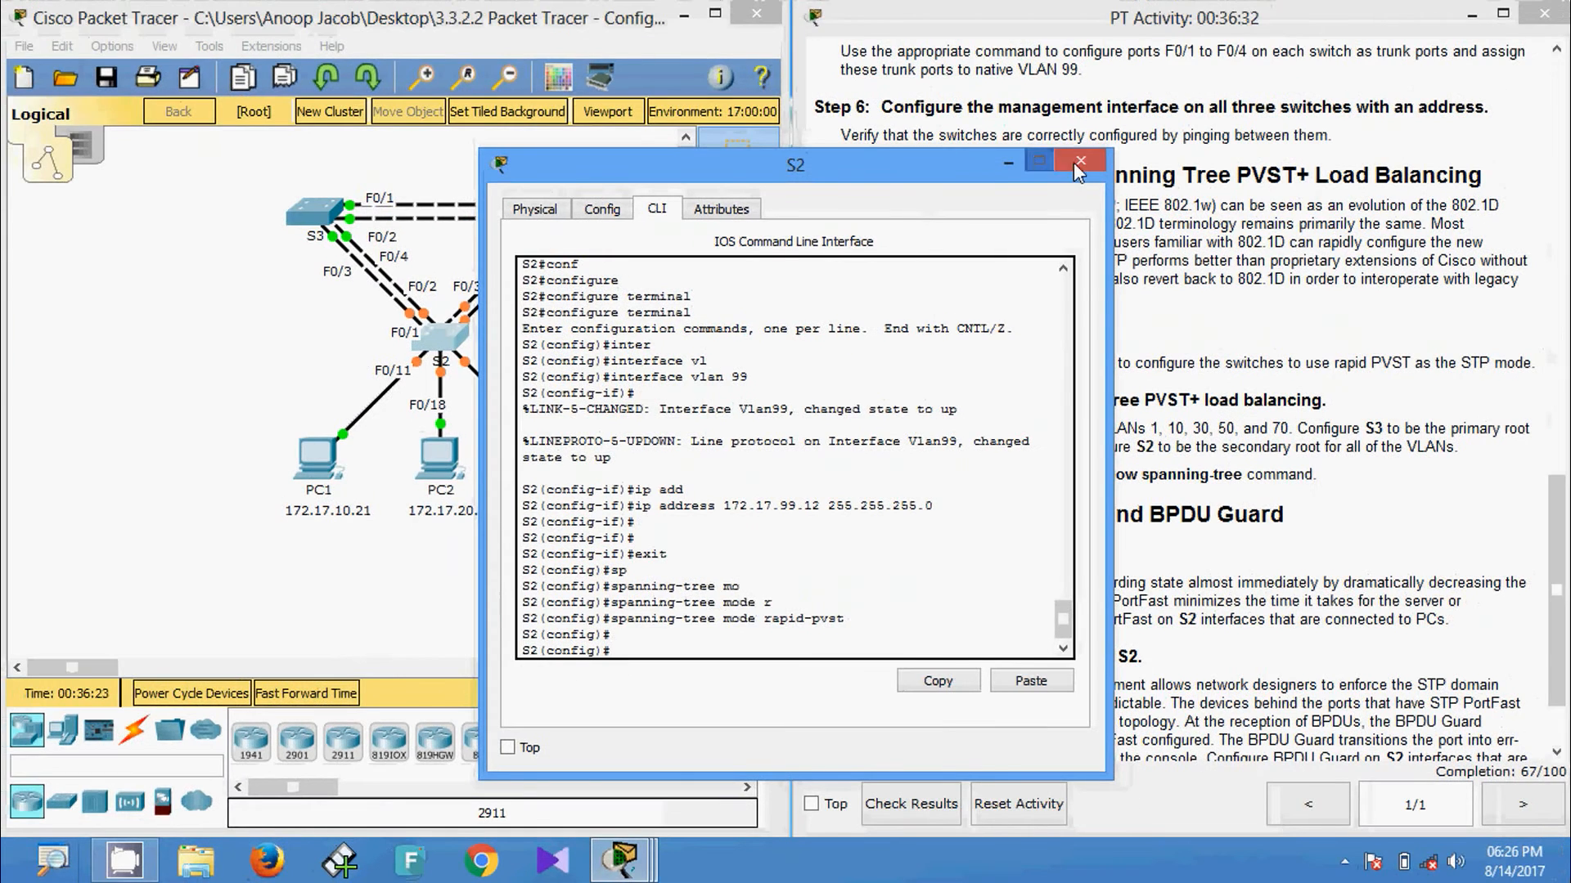
pyautogui.click(1075, 163)
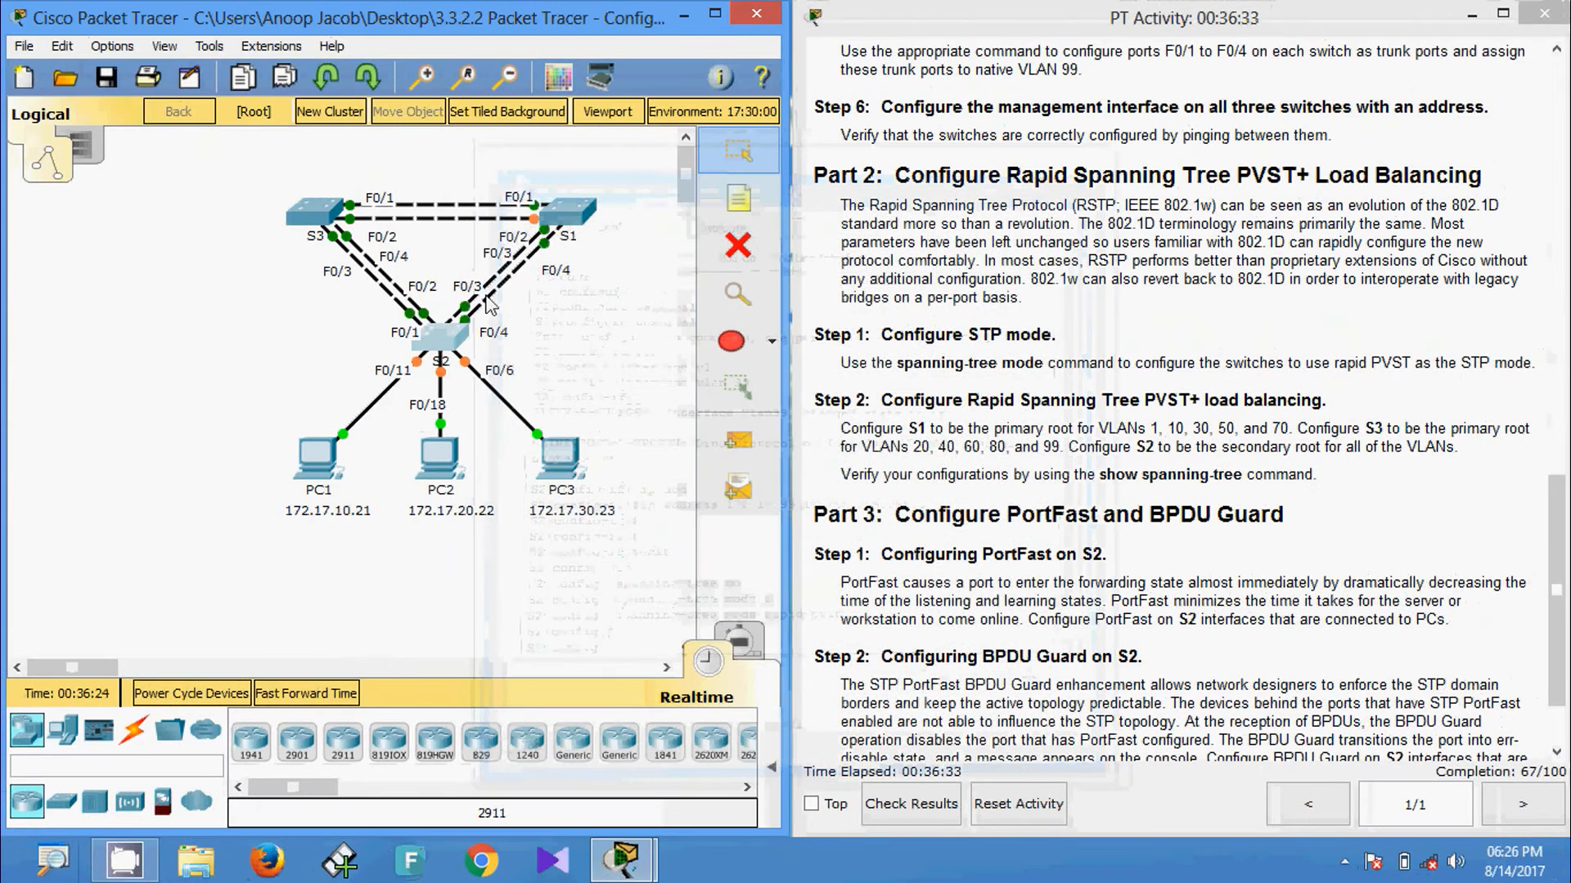
# Open switch S3's command line and leave VLAN 99 interface configuration for global configuration mode
pyautogui.click(316, 213)
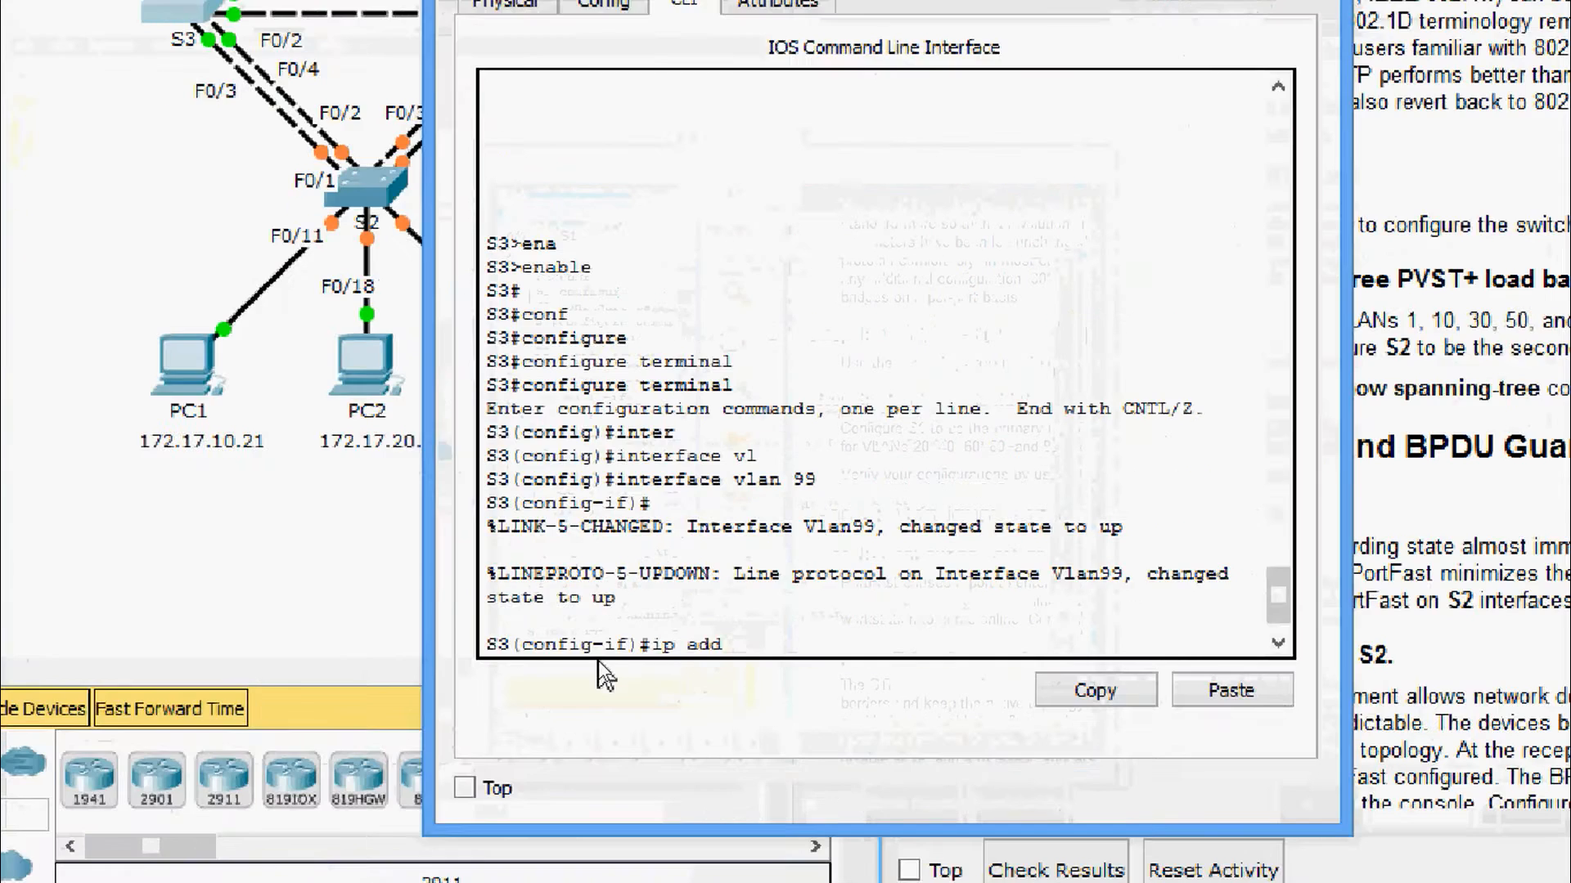
pyautogui.write('ip address 172.17.99.13 255.255.255.0')
pyautogui.press('Return')
pyautogui.press('Return')
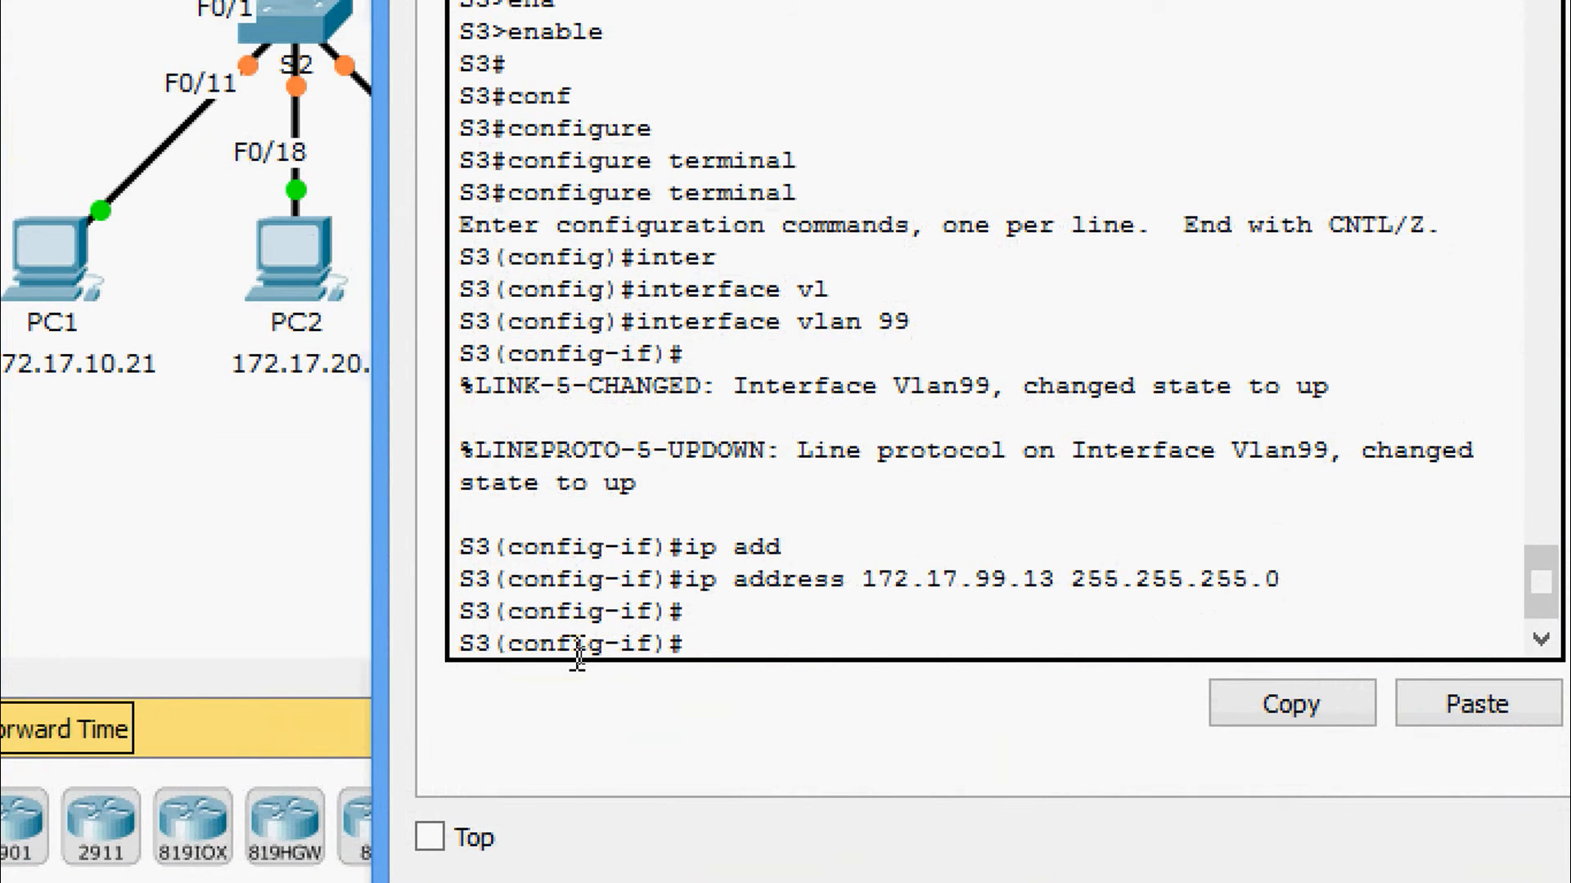
pyautogui.write('exit')
pyautogui.press('Return')
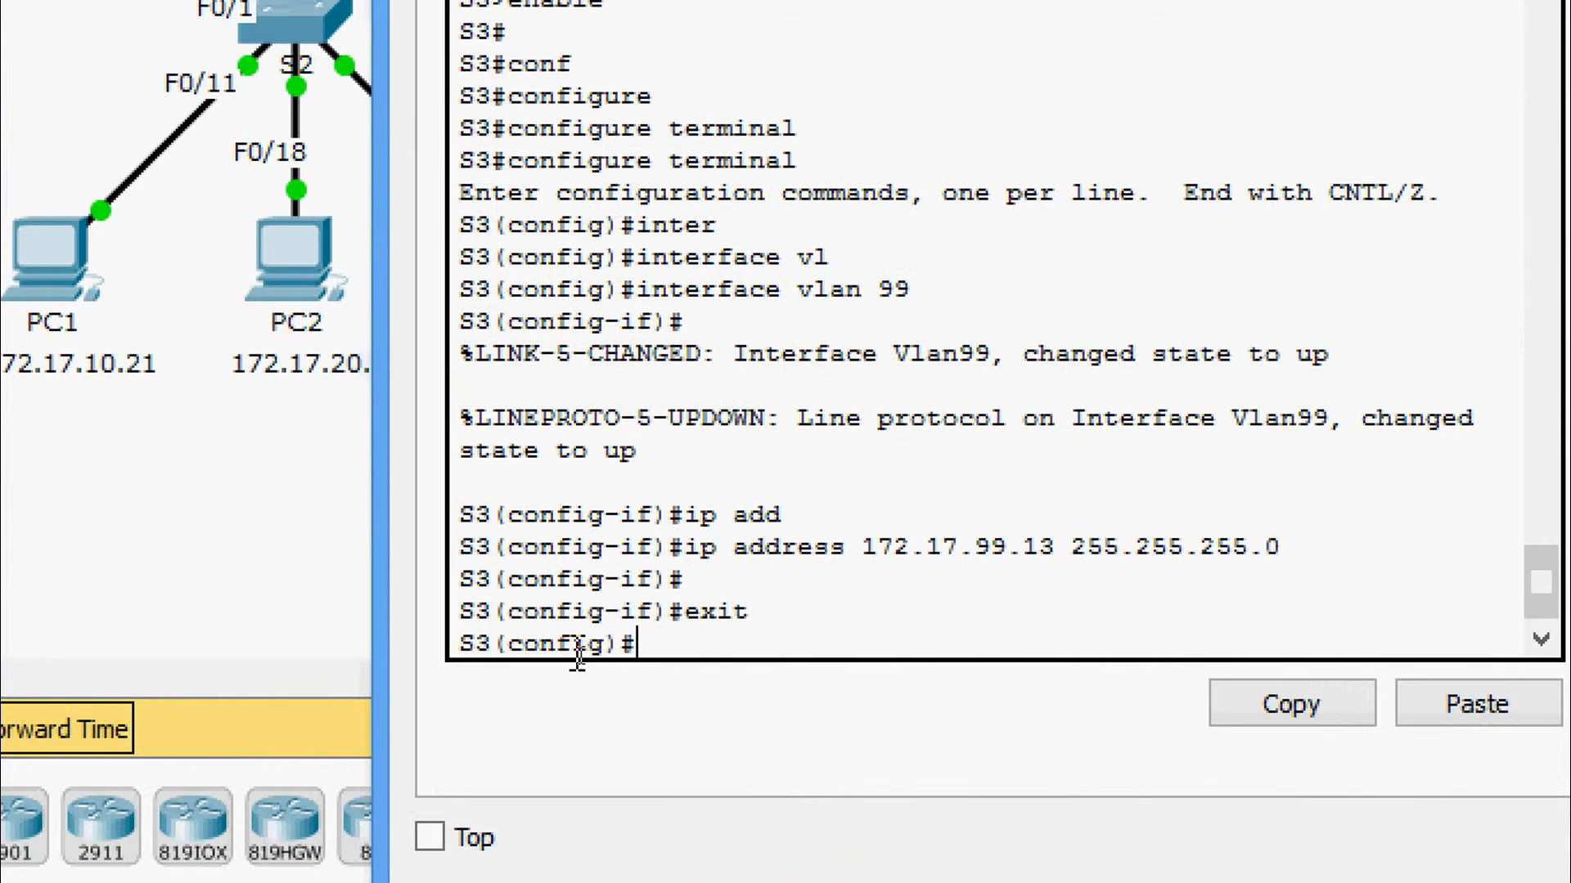
# Set the spanning-tree mode on switch S3 to rapid-pvst
pyautogui.write('sp')
pyautogui.press('Tab')
pyautogui.write('mo')
pyautogui.press('Tab')
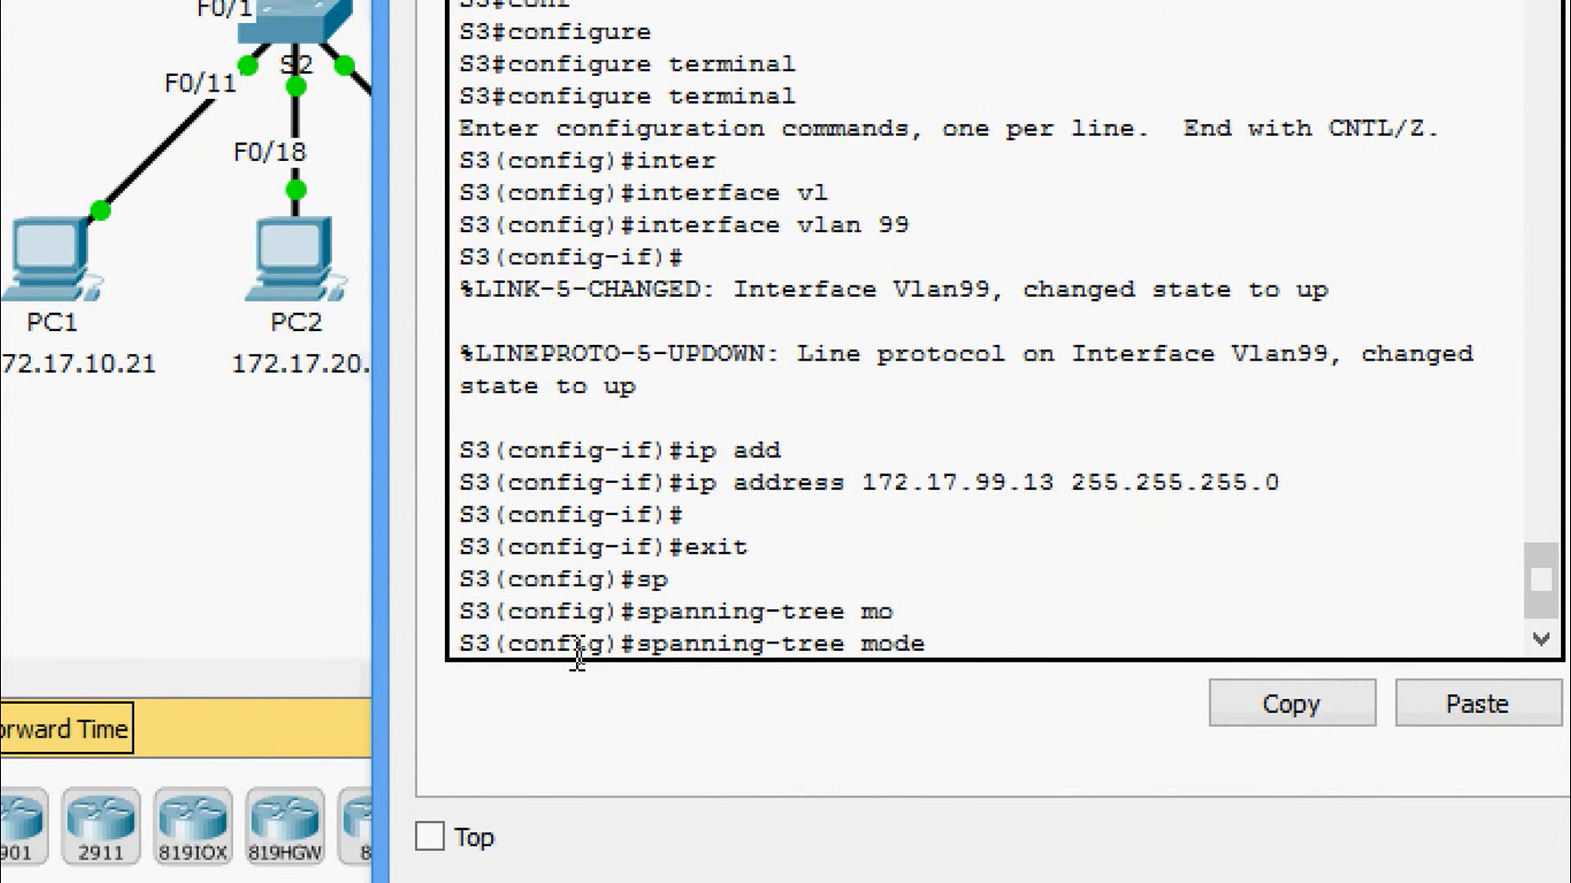
pyautogui.write('ra')
pyautogui.press('Tab')
pyautogui.press('Return')
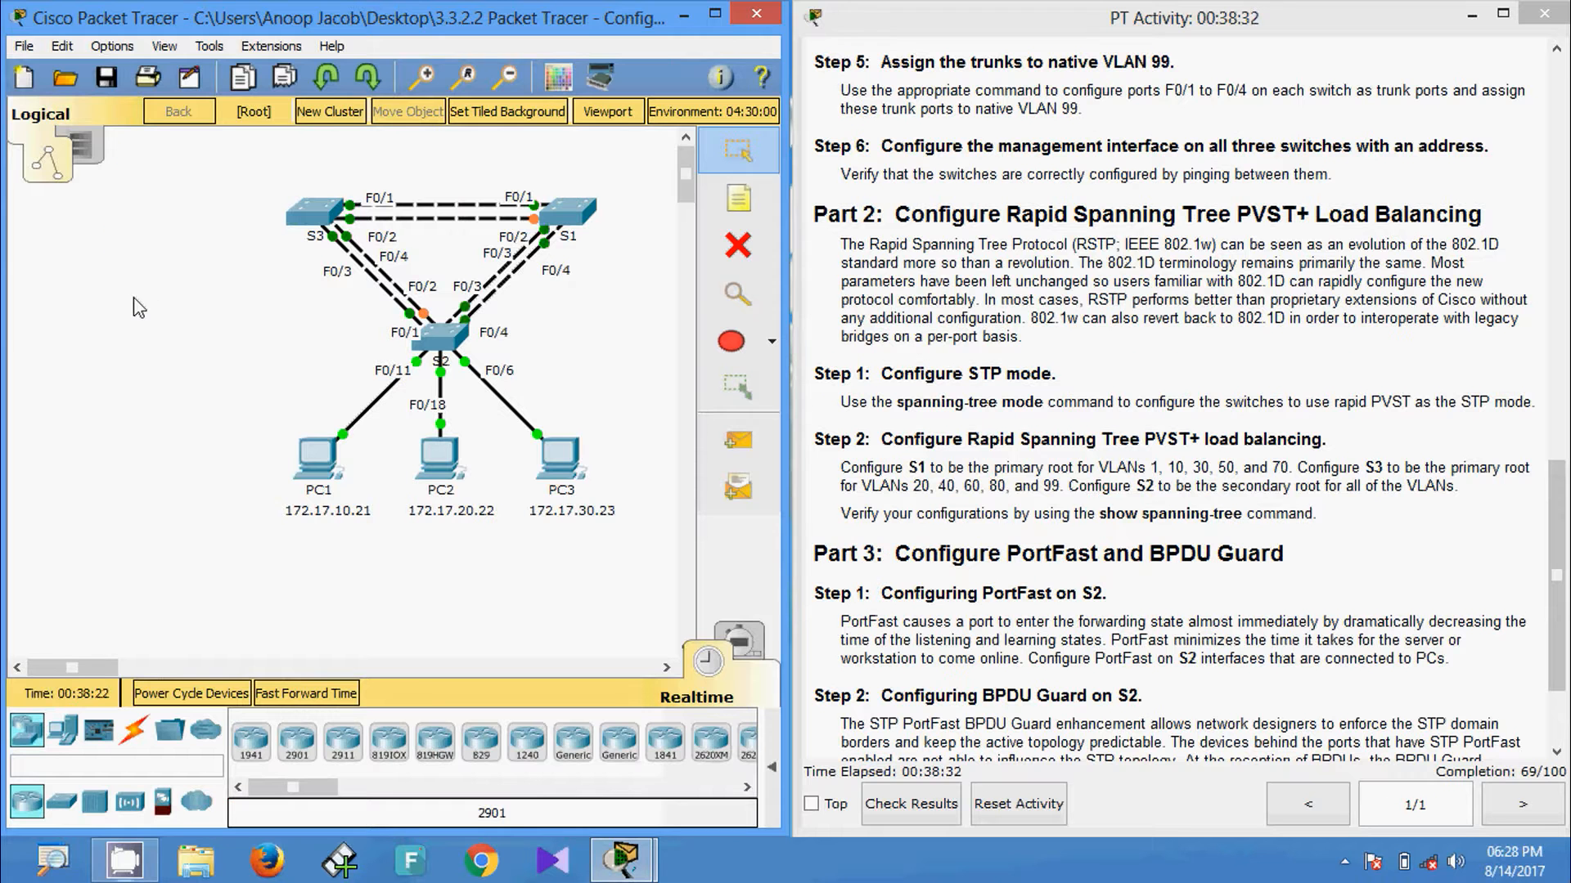
# On switch S1, configure spanning tree as root primary for VLANs 1, 10, 30, 50 and 70
pyautogui.click(562, 219)
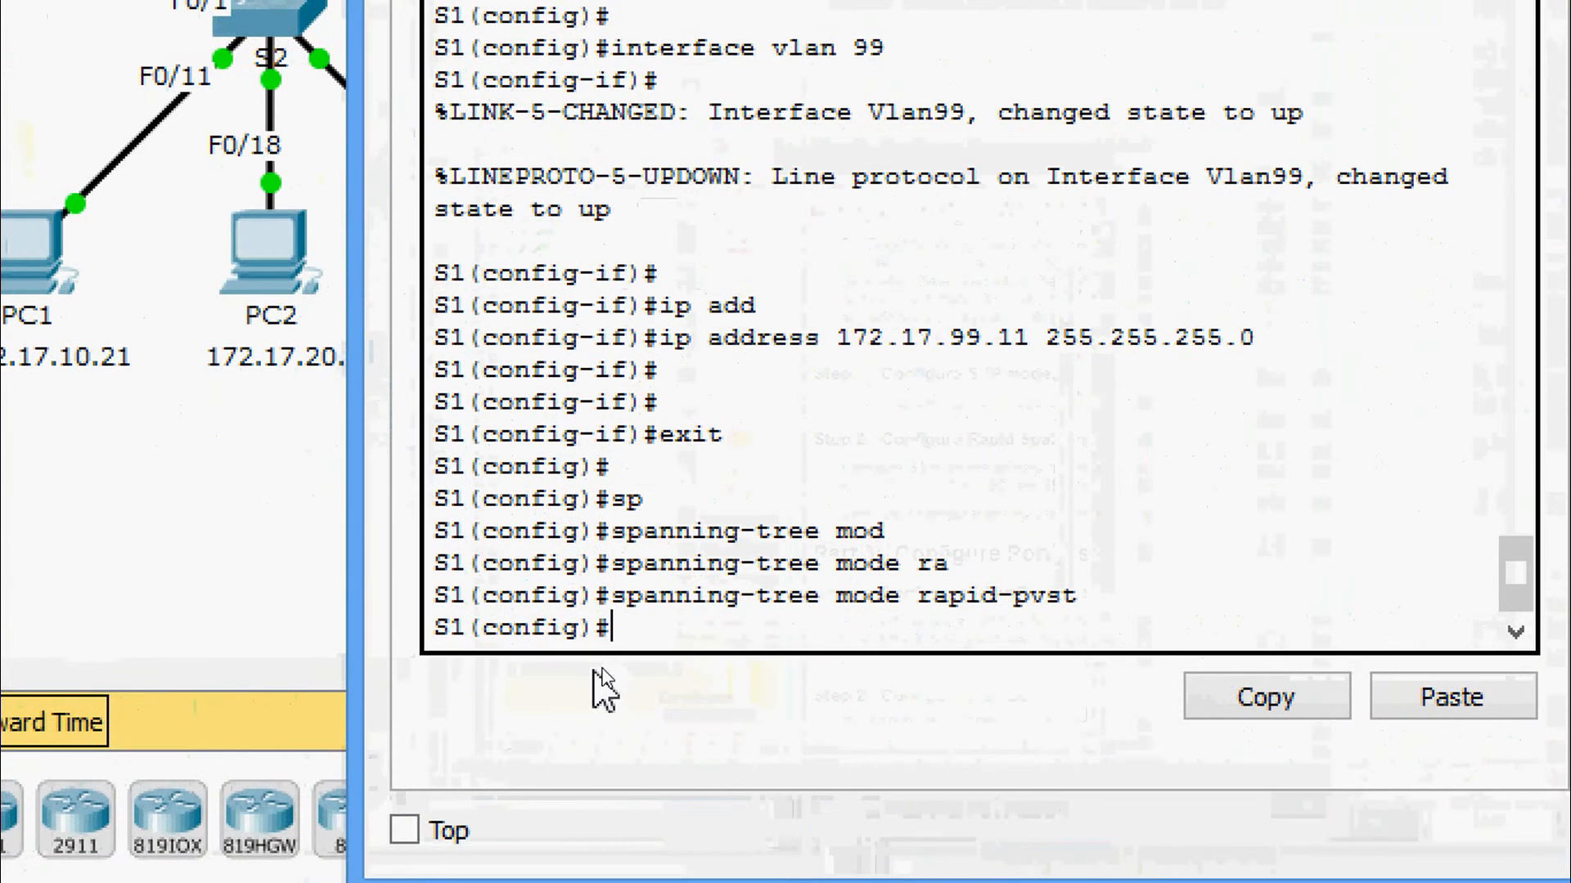
pyautogui.press('Return')
pyautogui.press('Return')
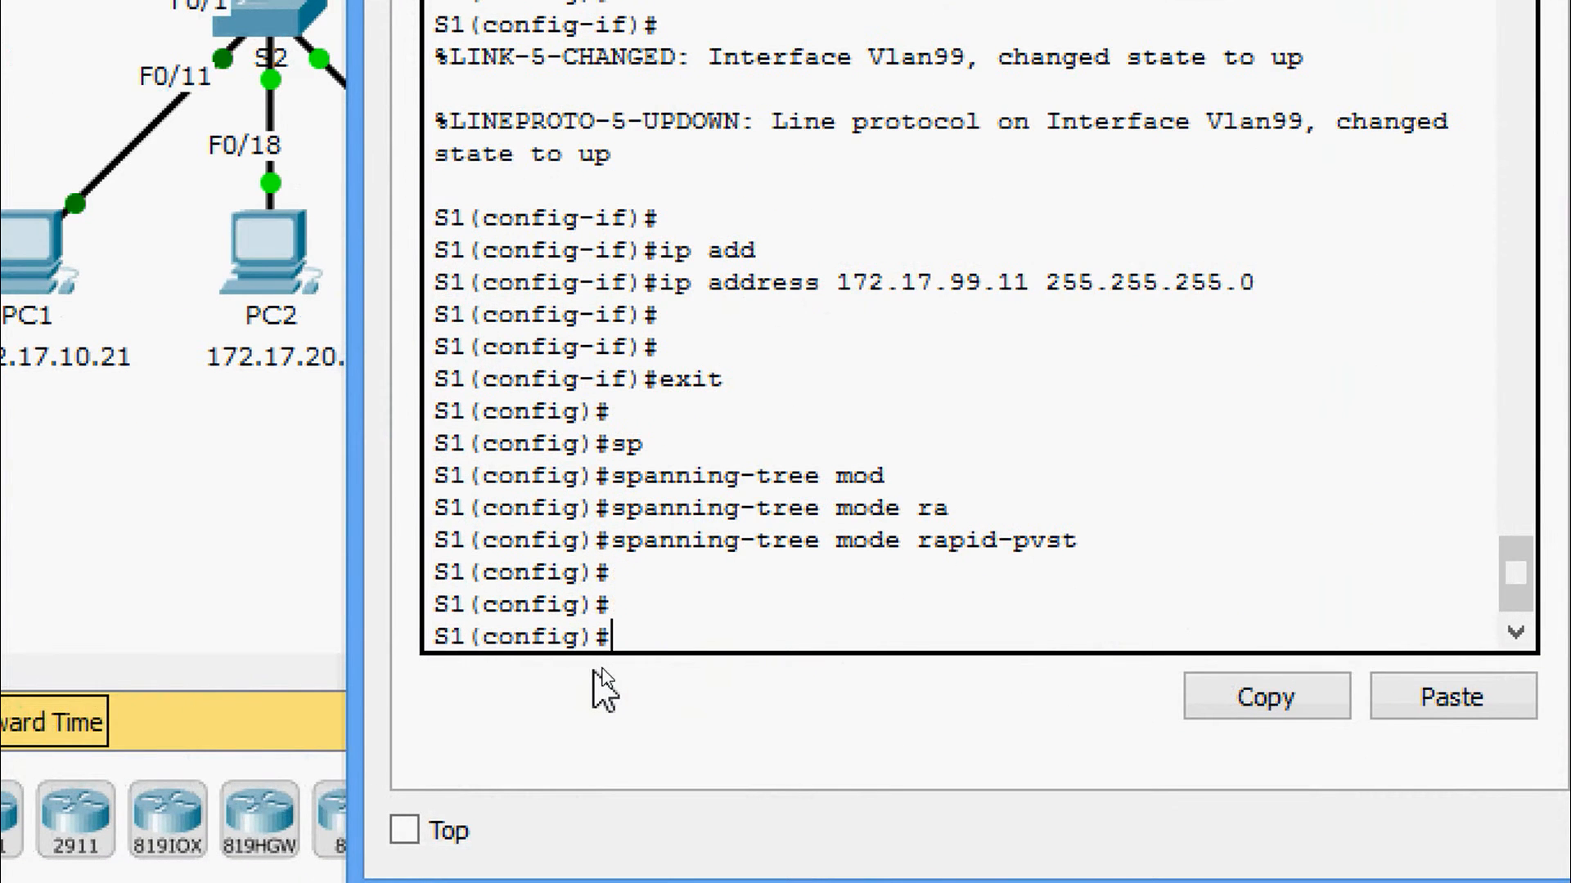
pyautogui.write('sp')
pyautogui.press('Tab')
pyautogui.write('vl')
pyautogui.press('Tab')
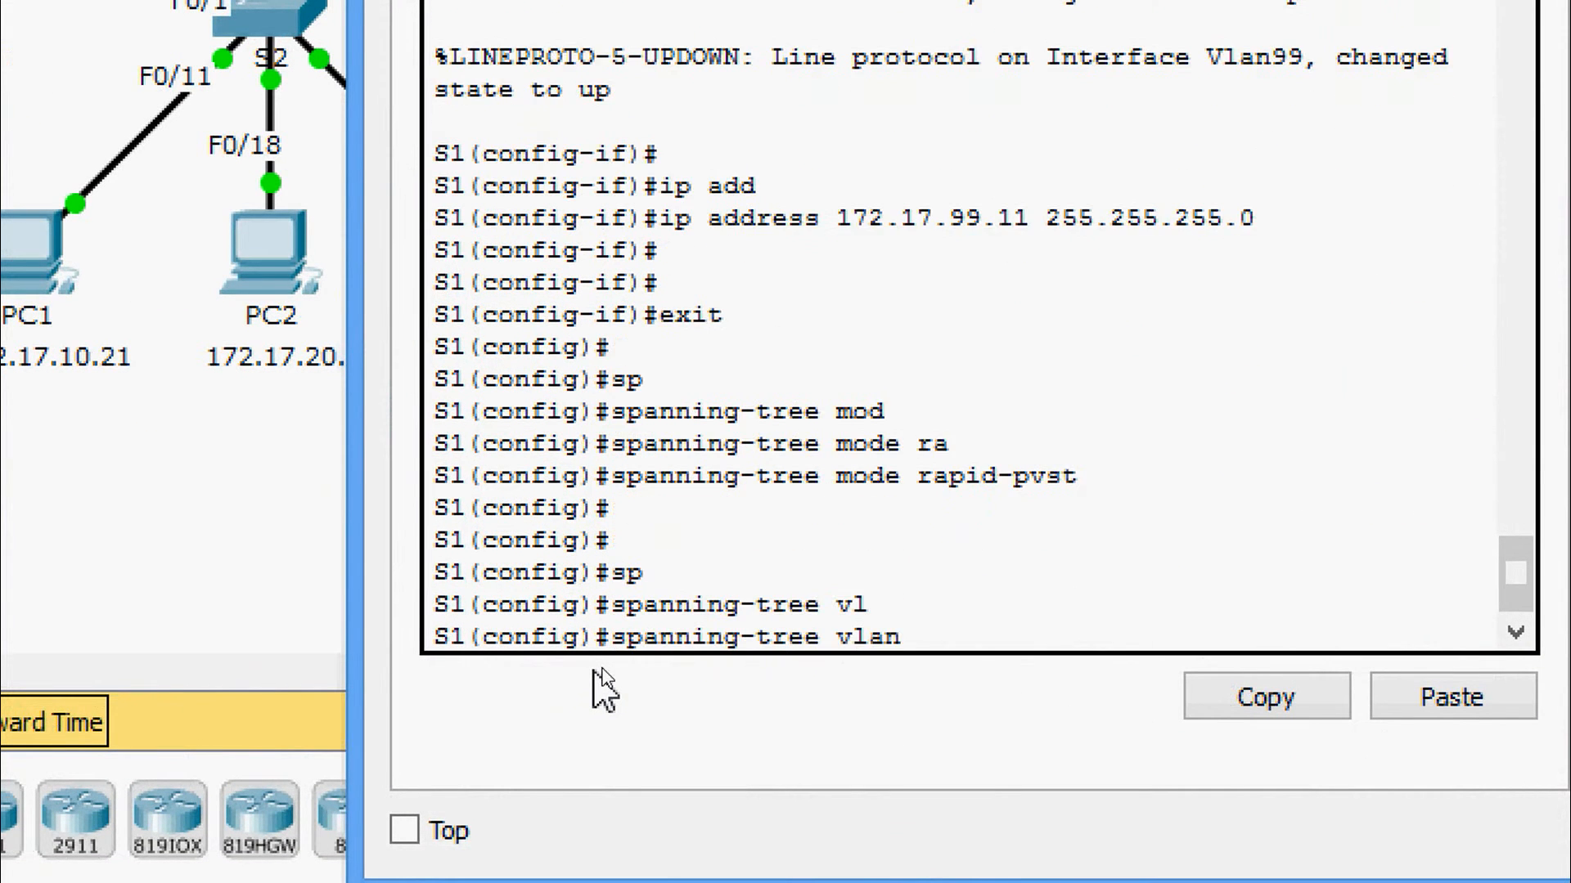
pyautogui.write('1,')
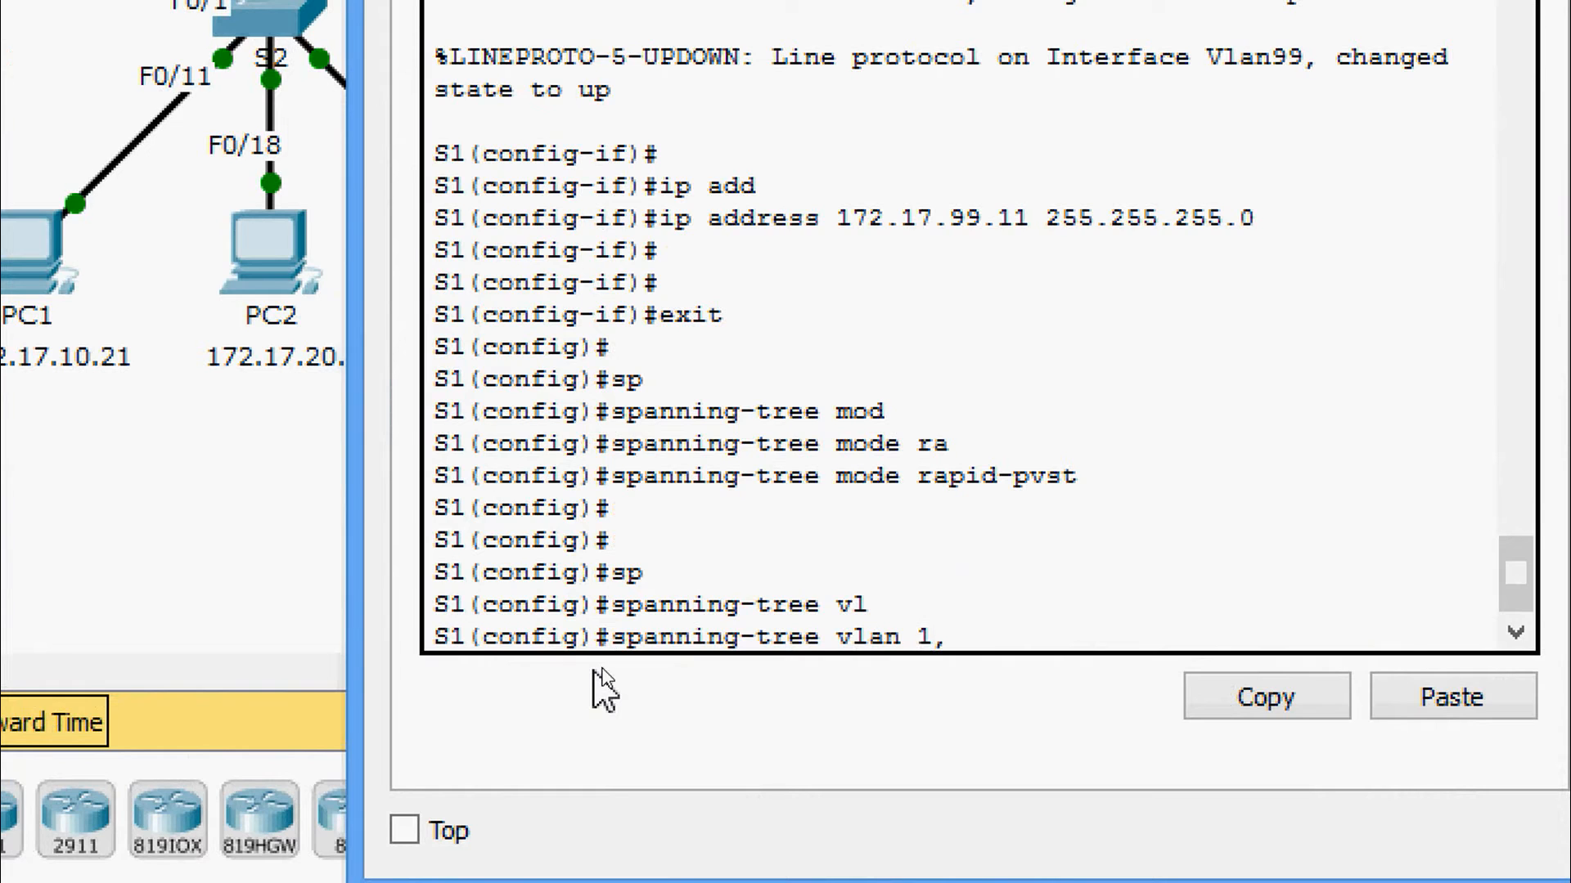
pyautogui.write('10')
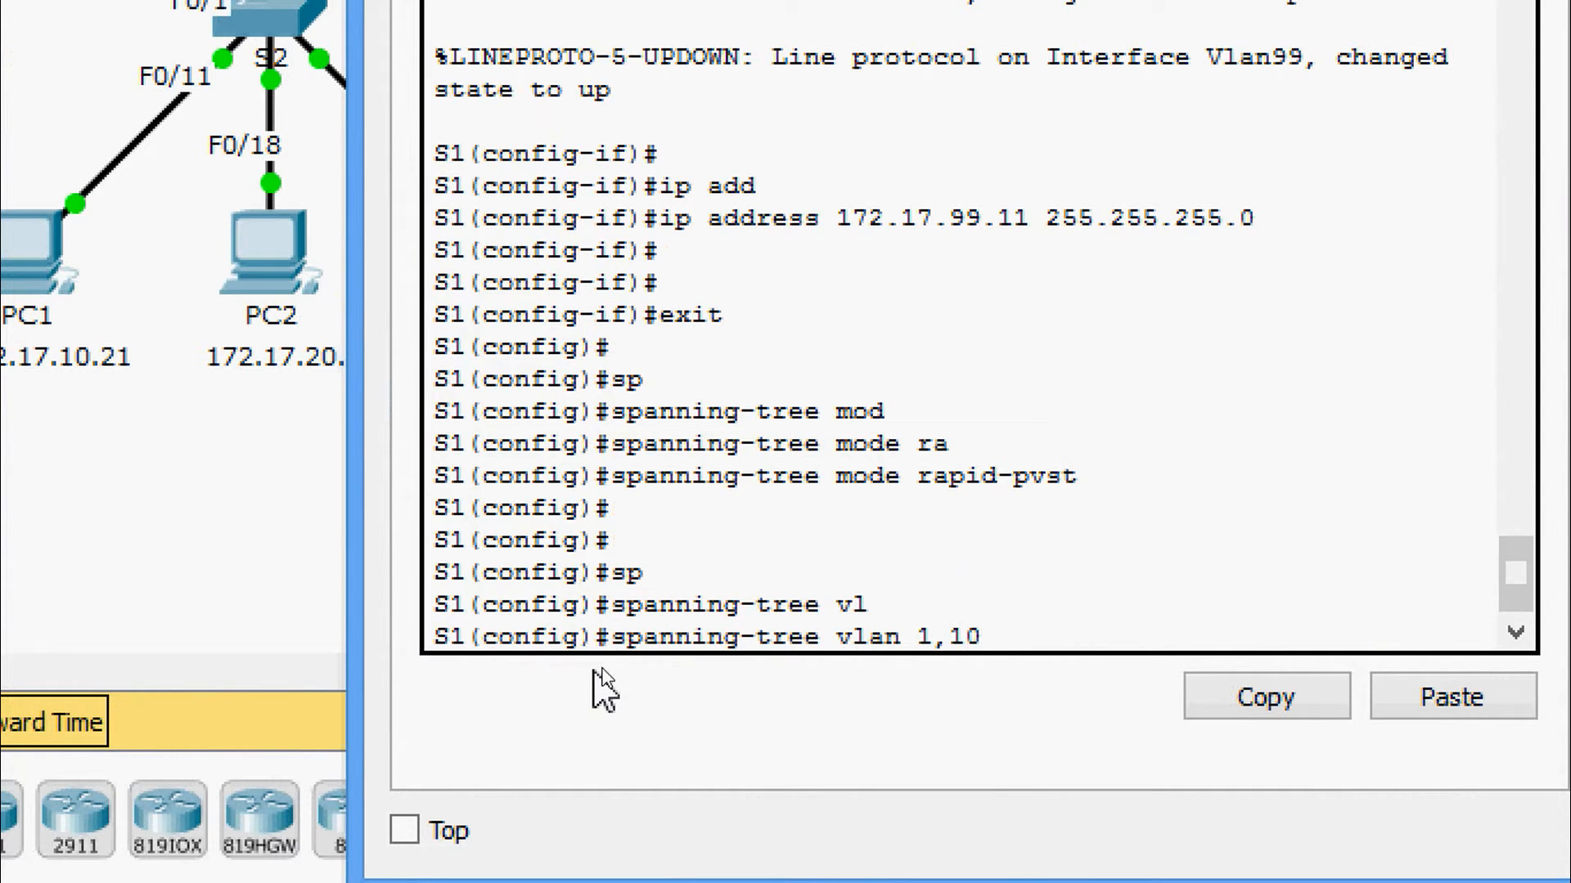
pyautogui.write(',30,50')
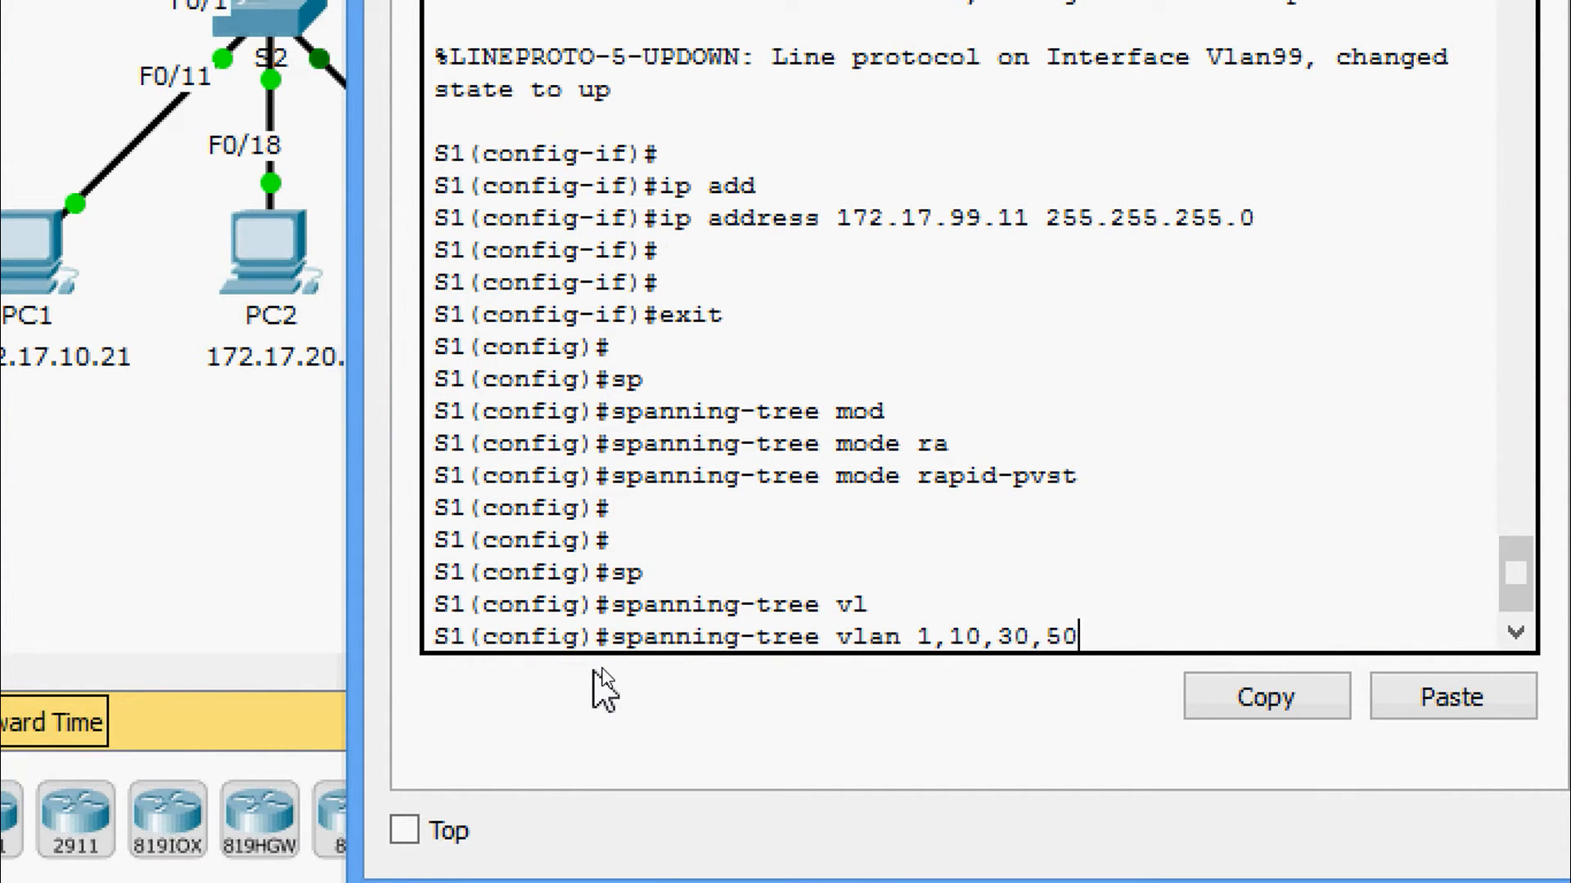
pyautogui.write(',70 ro')
pyautogui.press('Tab')
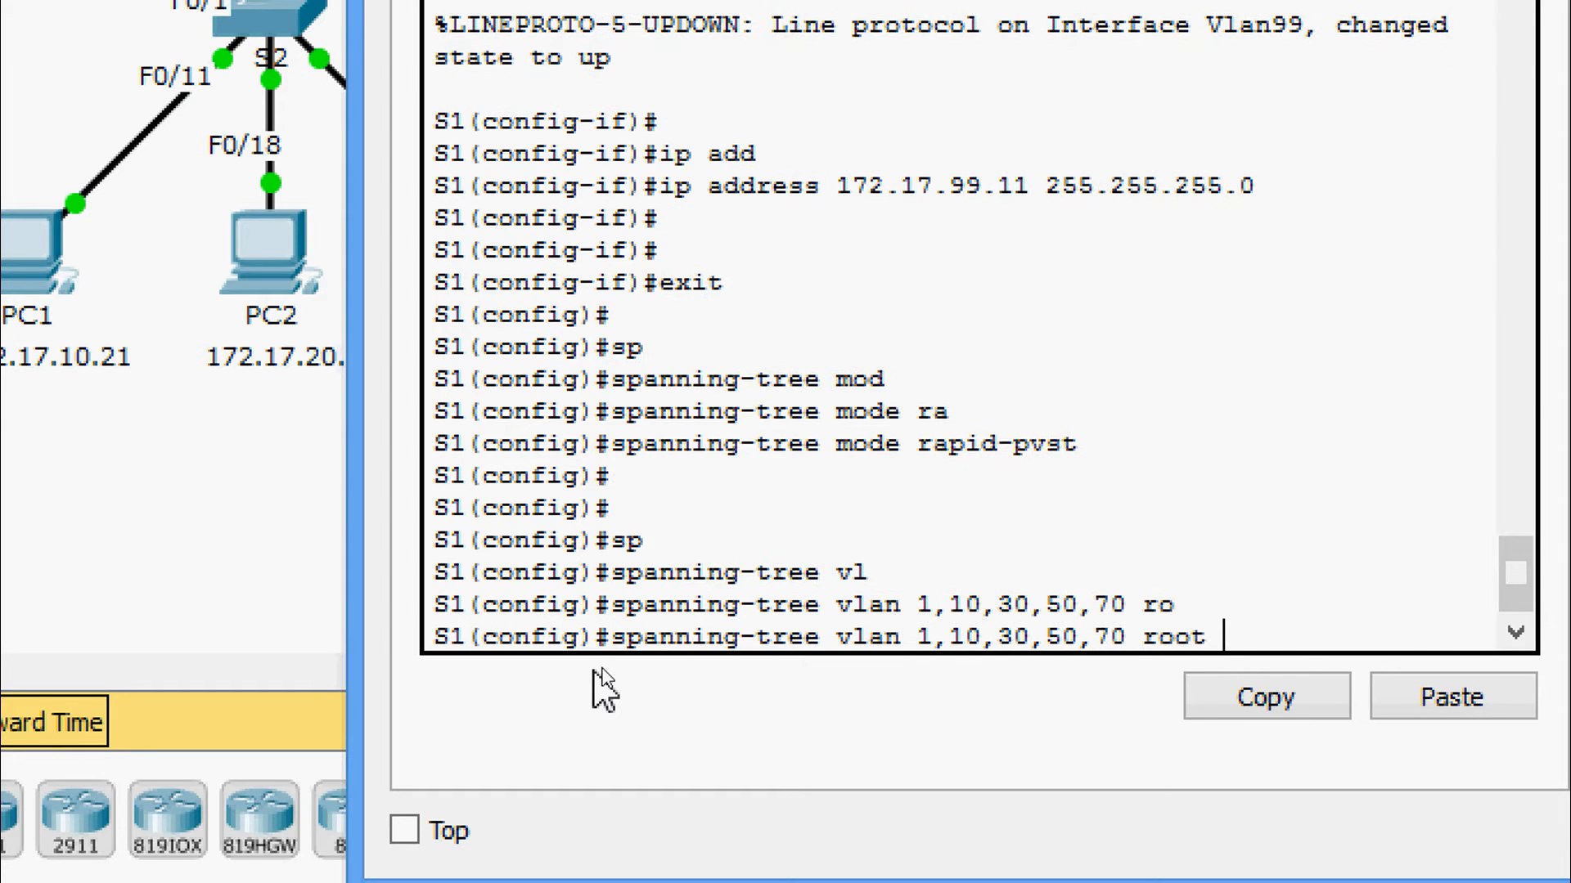
pyautogui.write('prim')
pyautogui.press('Tab')
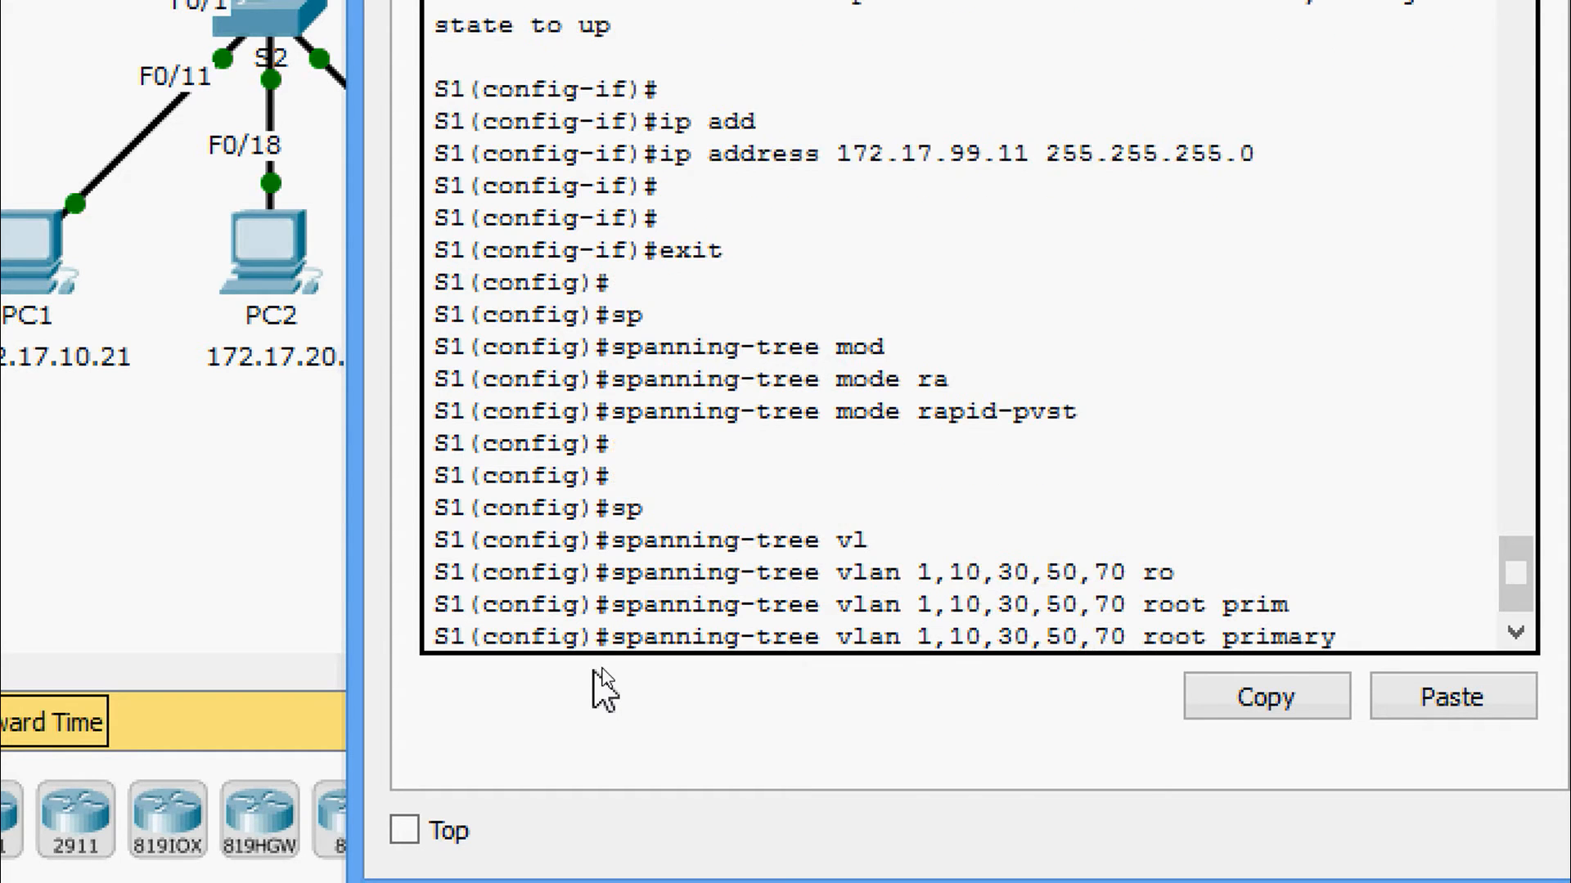
pyautogui.press('Return')
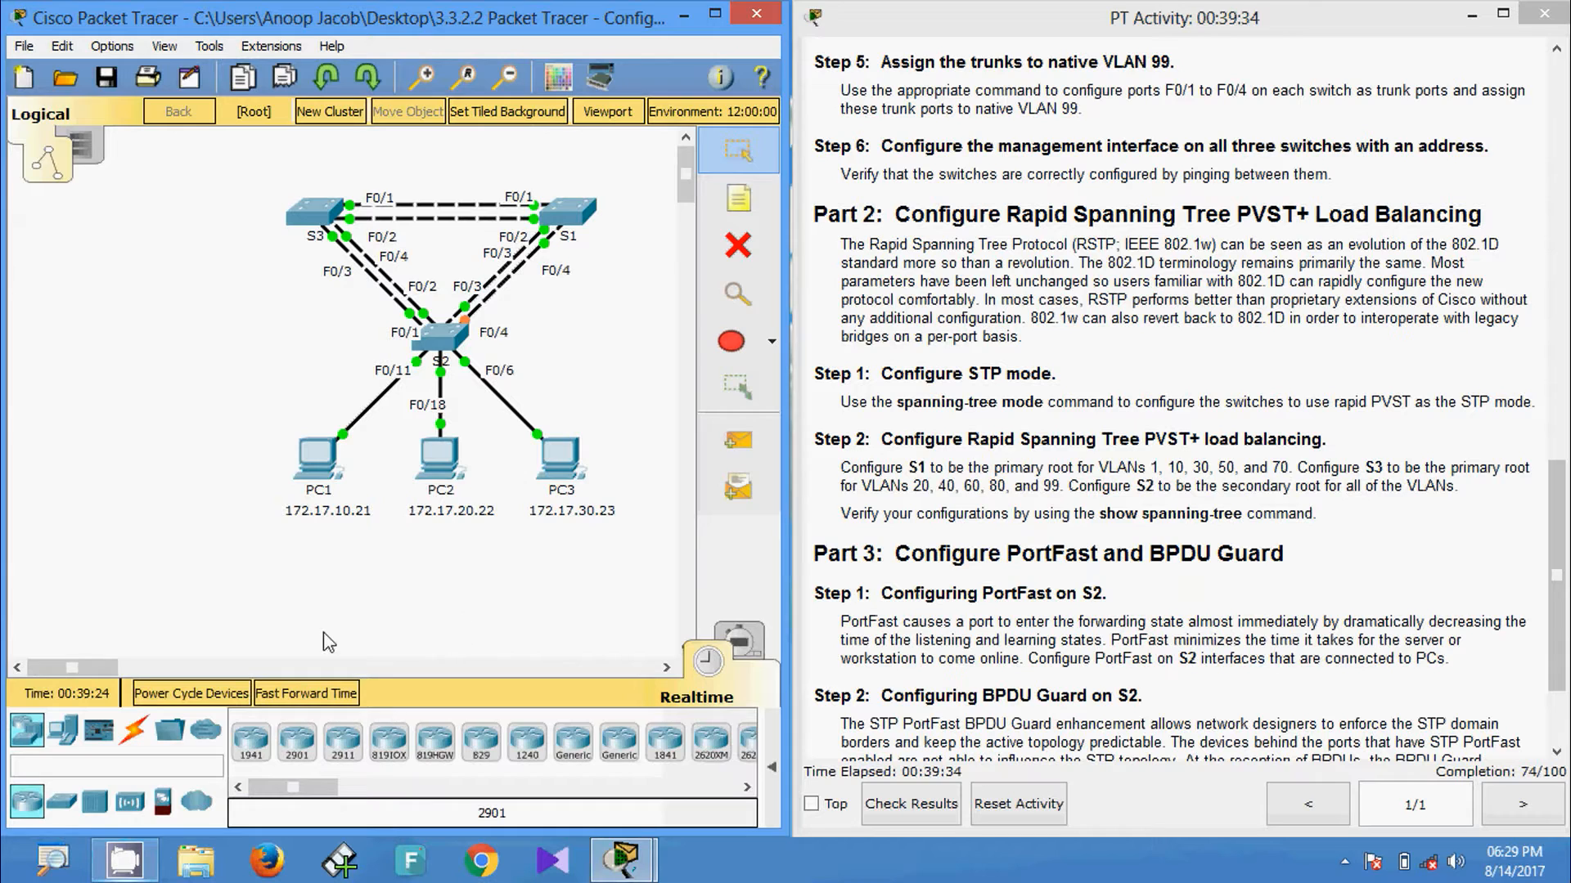
# On switch S3, configure spanning tree as root primary for VLANs 20, 40, 60, 80 and 99
pyautogui.click(314, 214)
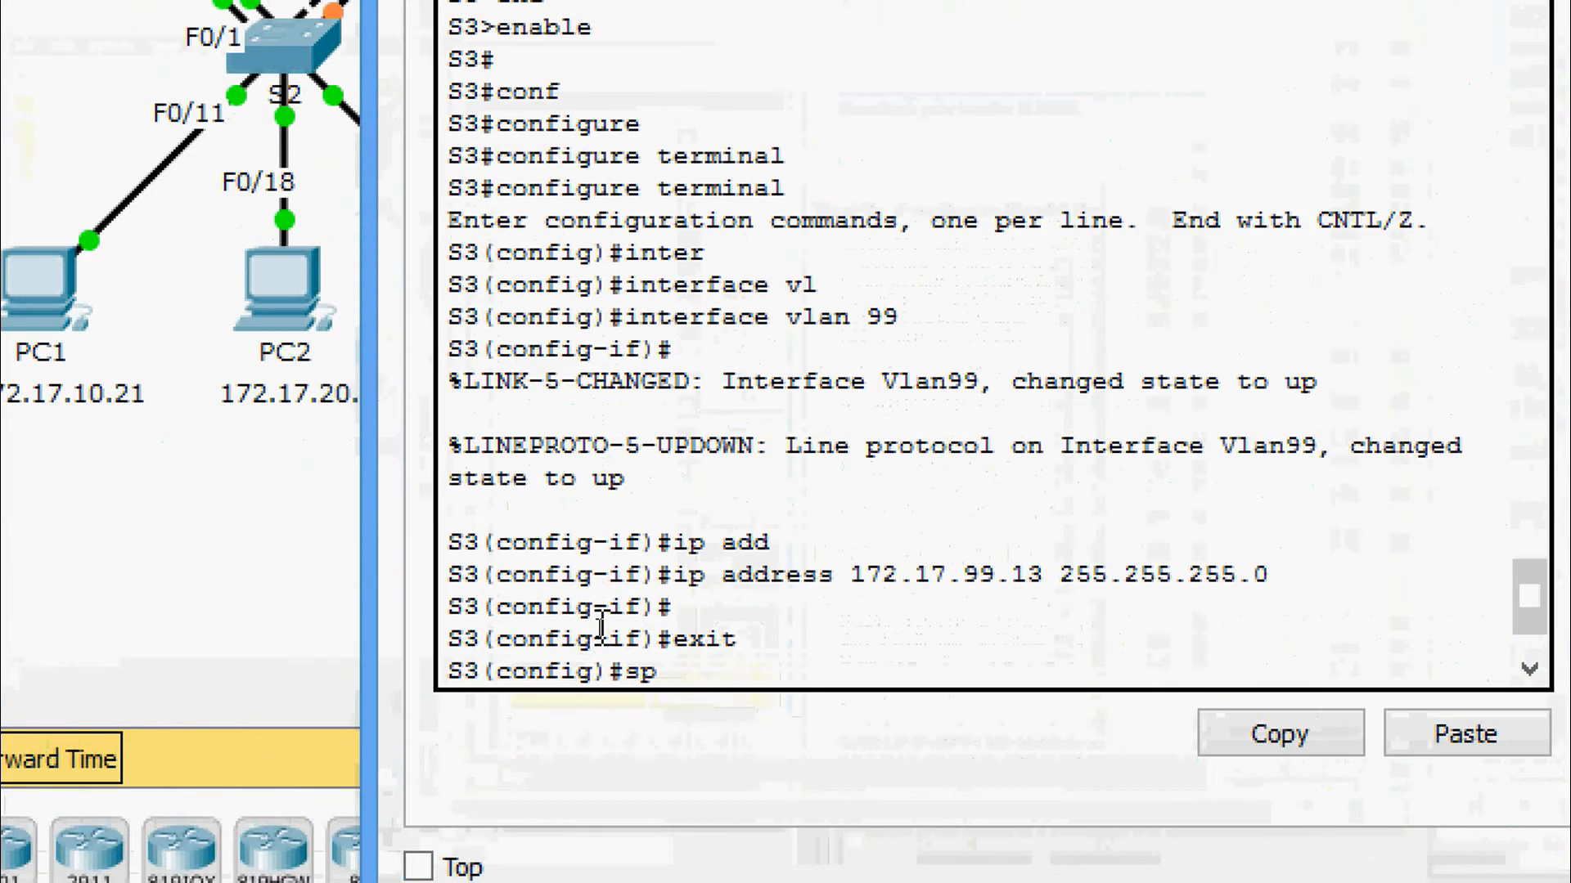
pyautogui.press('Return')
pyautogui.press('Return')
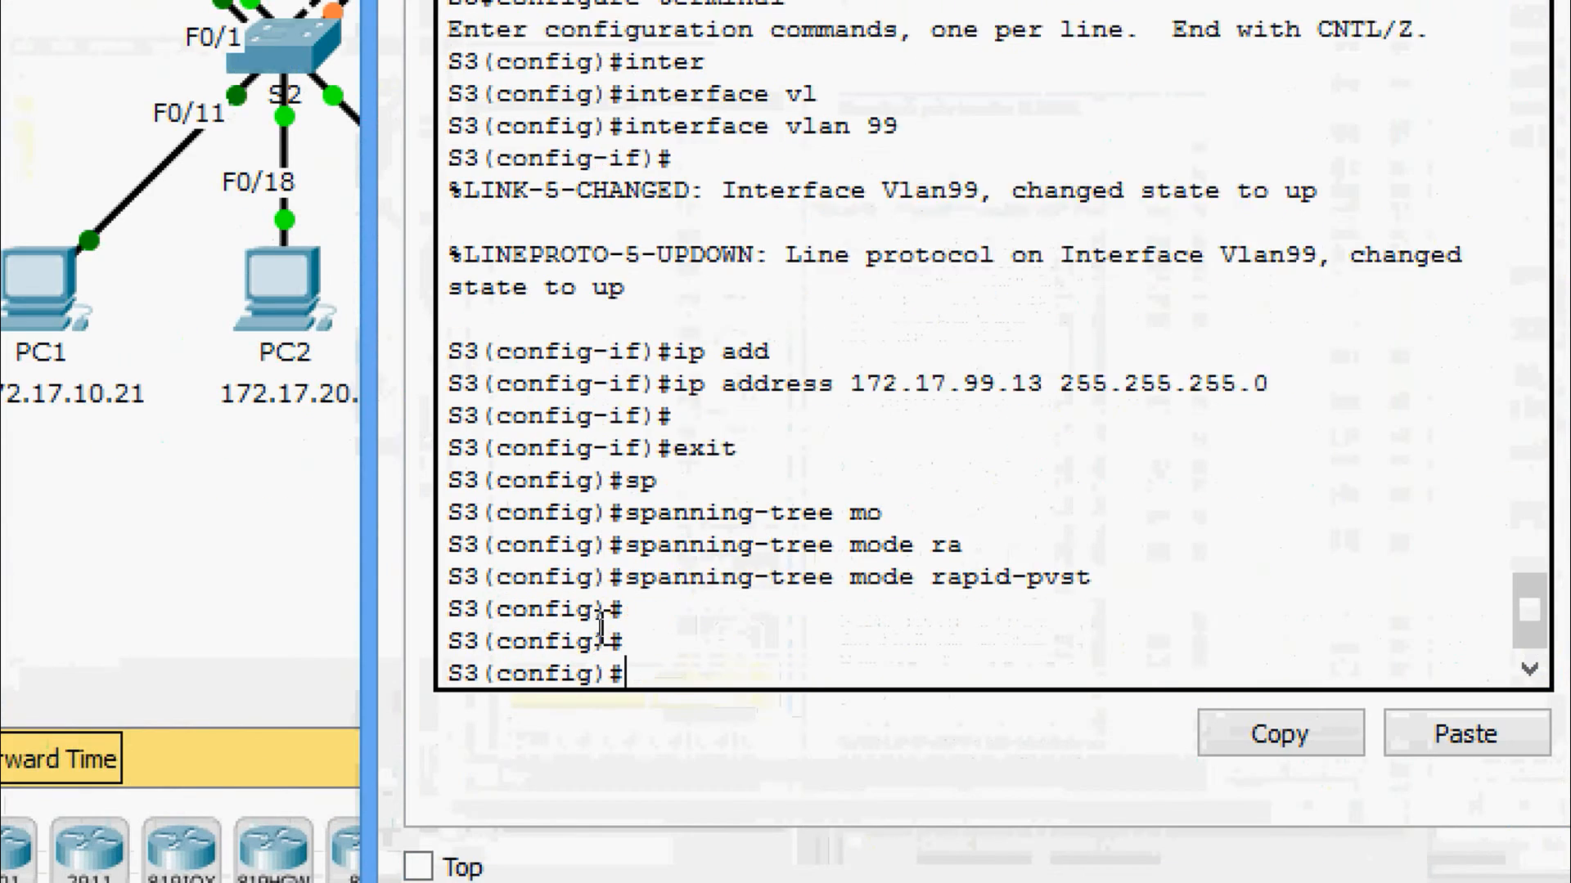
pyautogui.write('sp')
pyautogui.press('Tab')
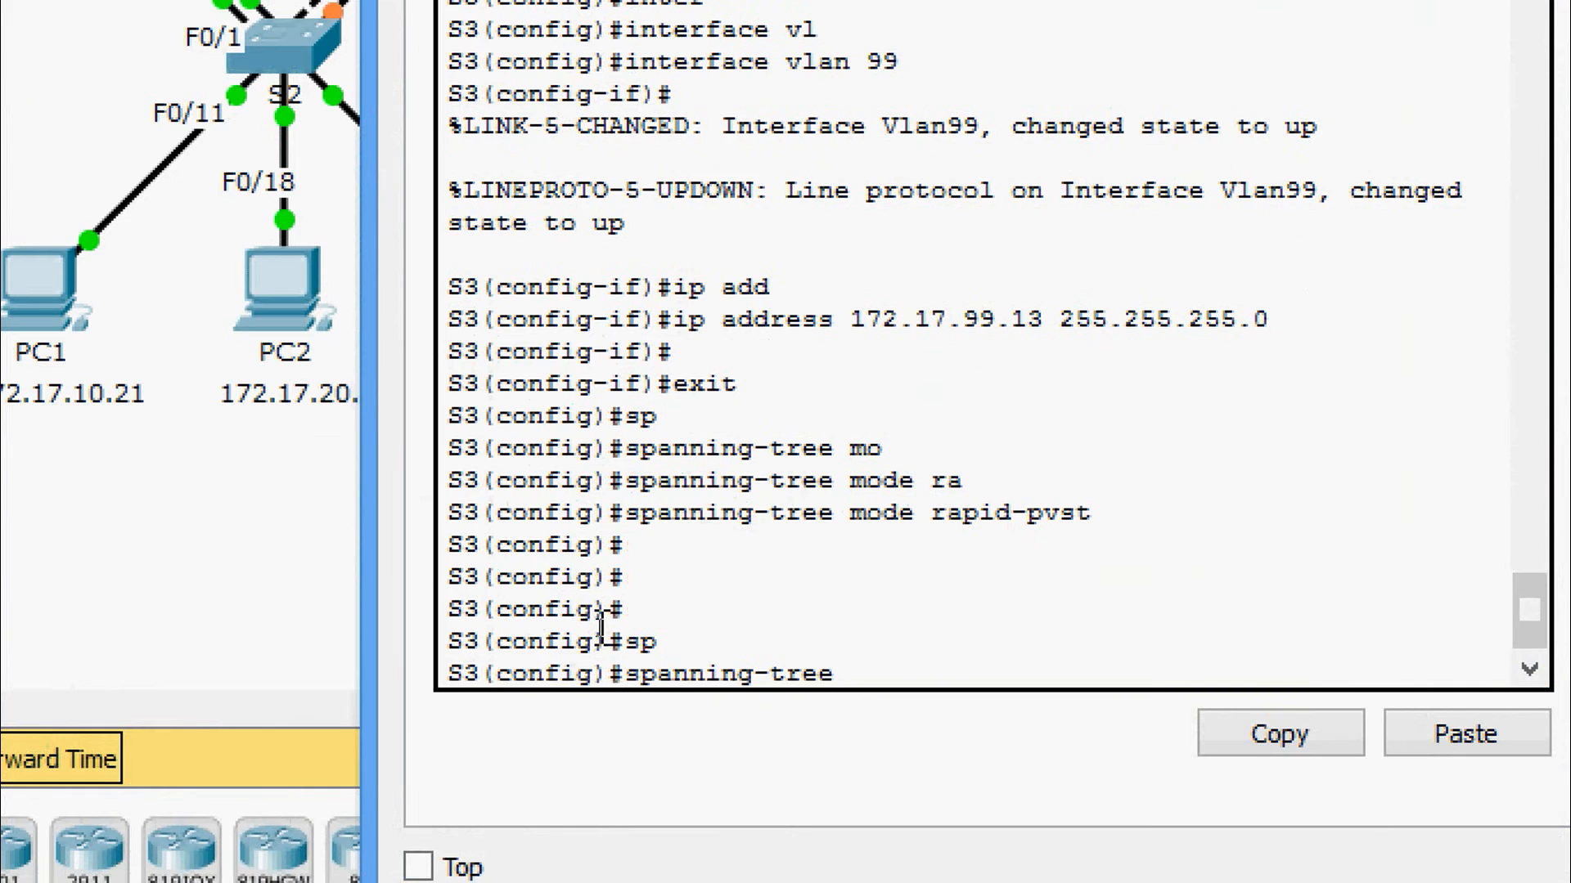
pyautogui.write('vl')
pyautogui.press('Tab')
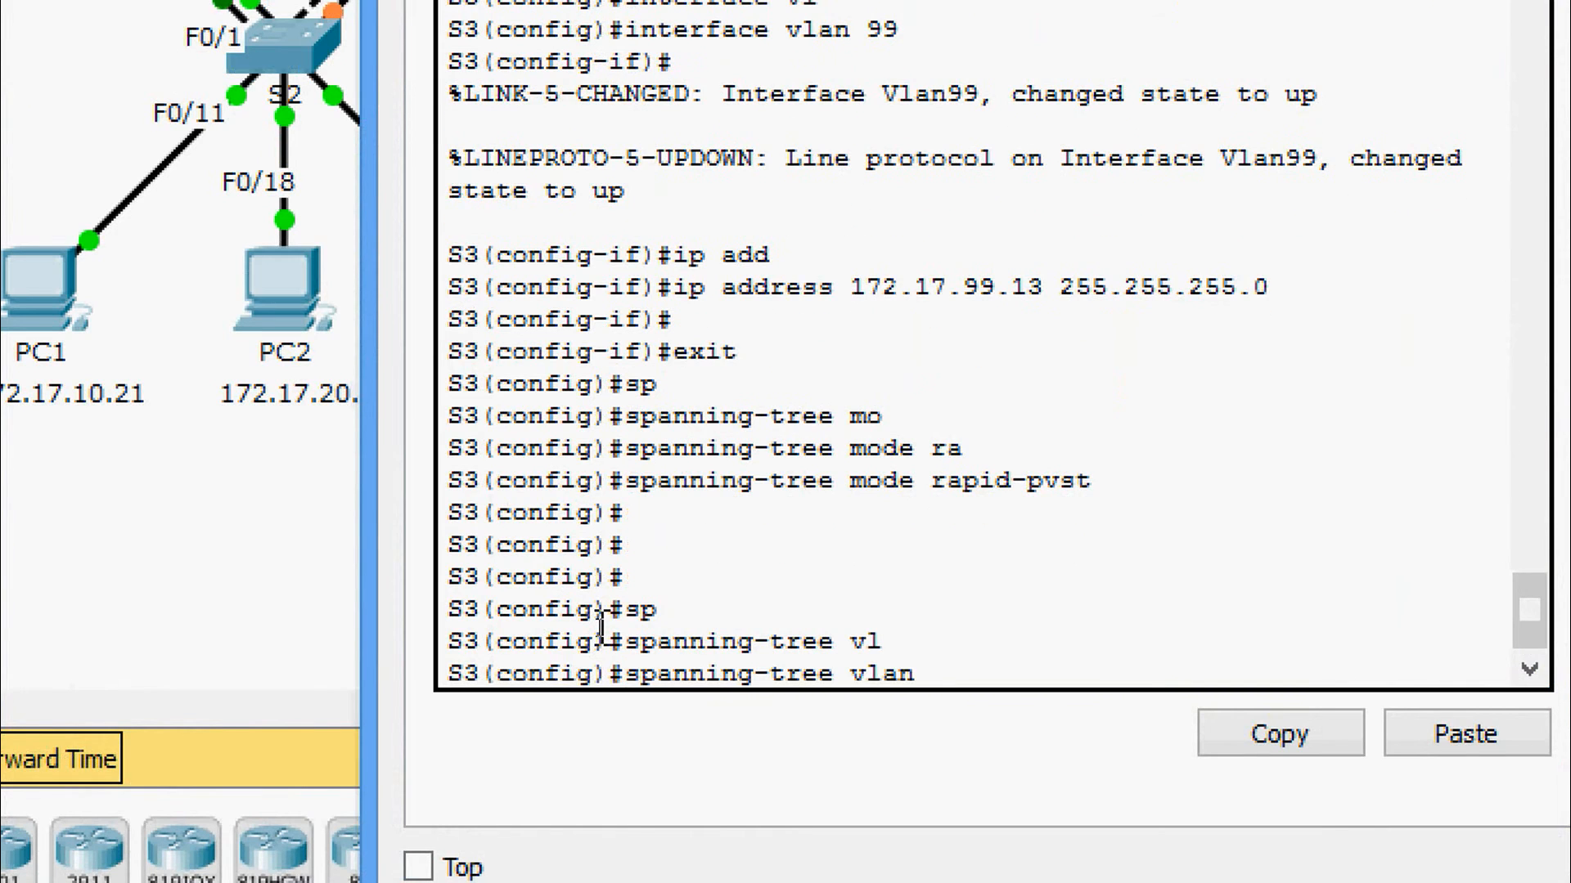
pyautogui.write('20,')
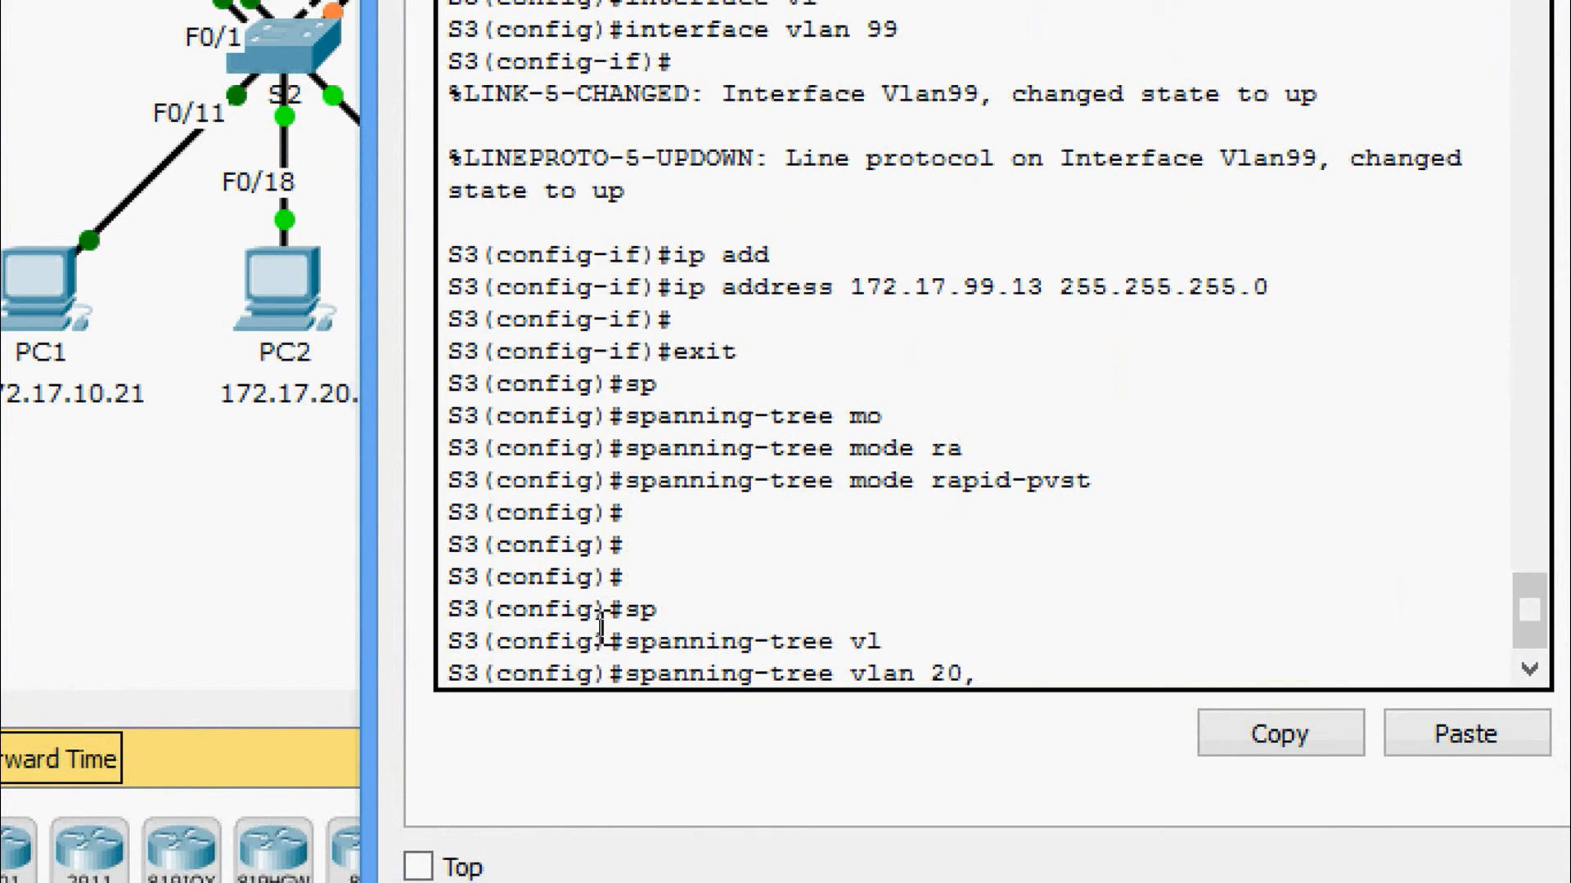
pyautogui.write('40,60,')
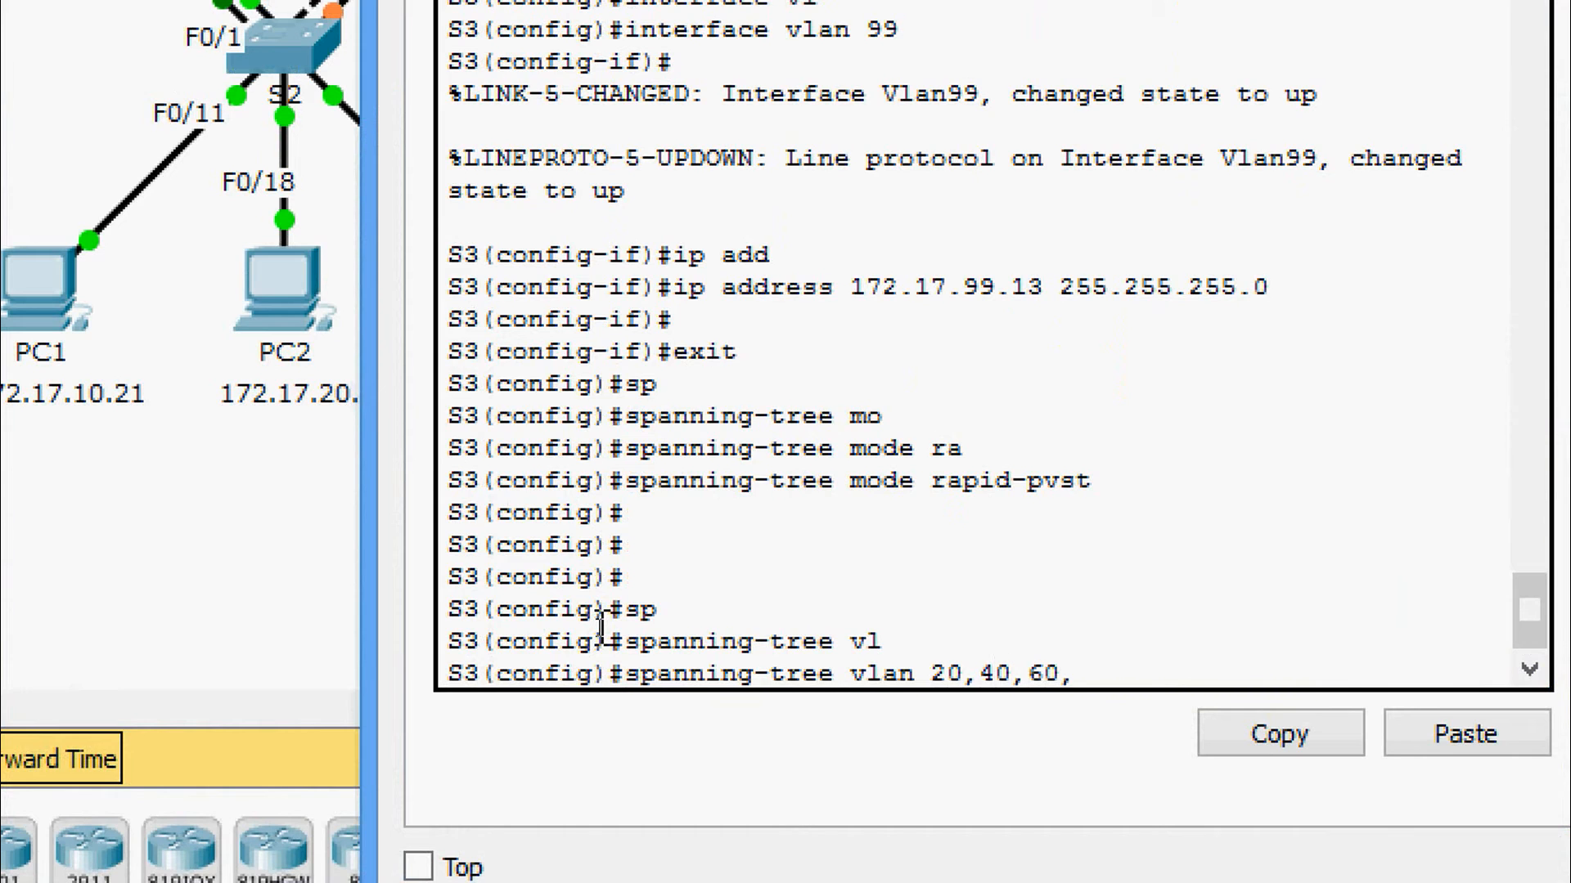
pyautogui.write('80,9')
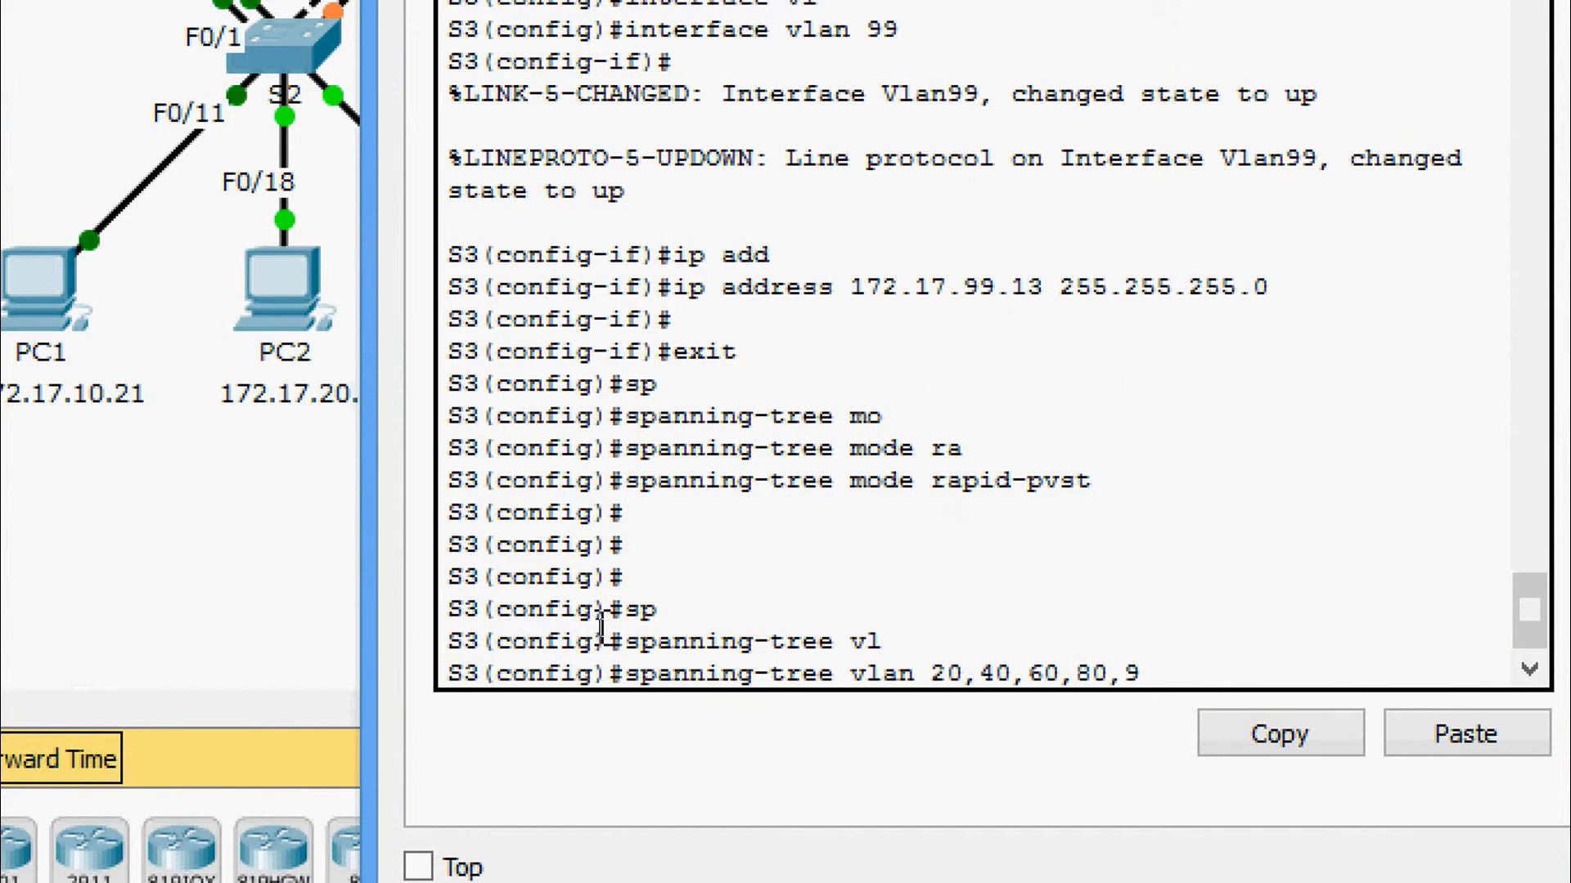
pyautogui.write('9 ro')
pyautogui.press('Tab')
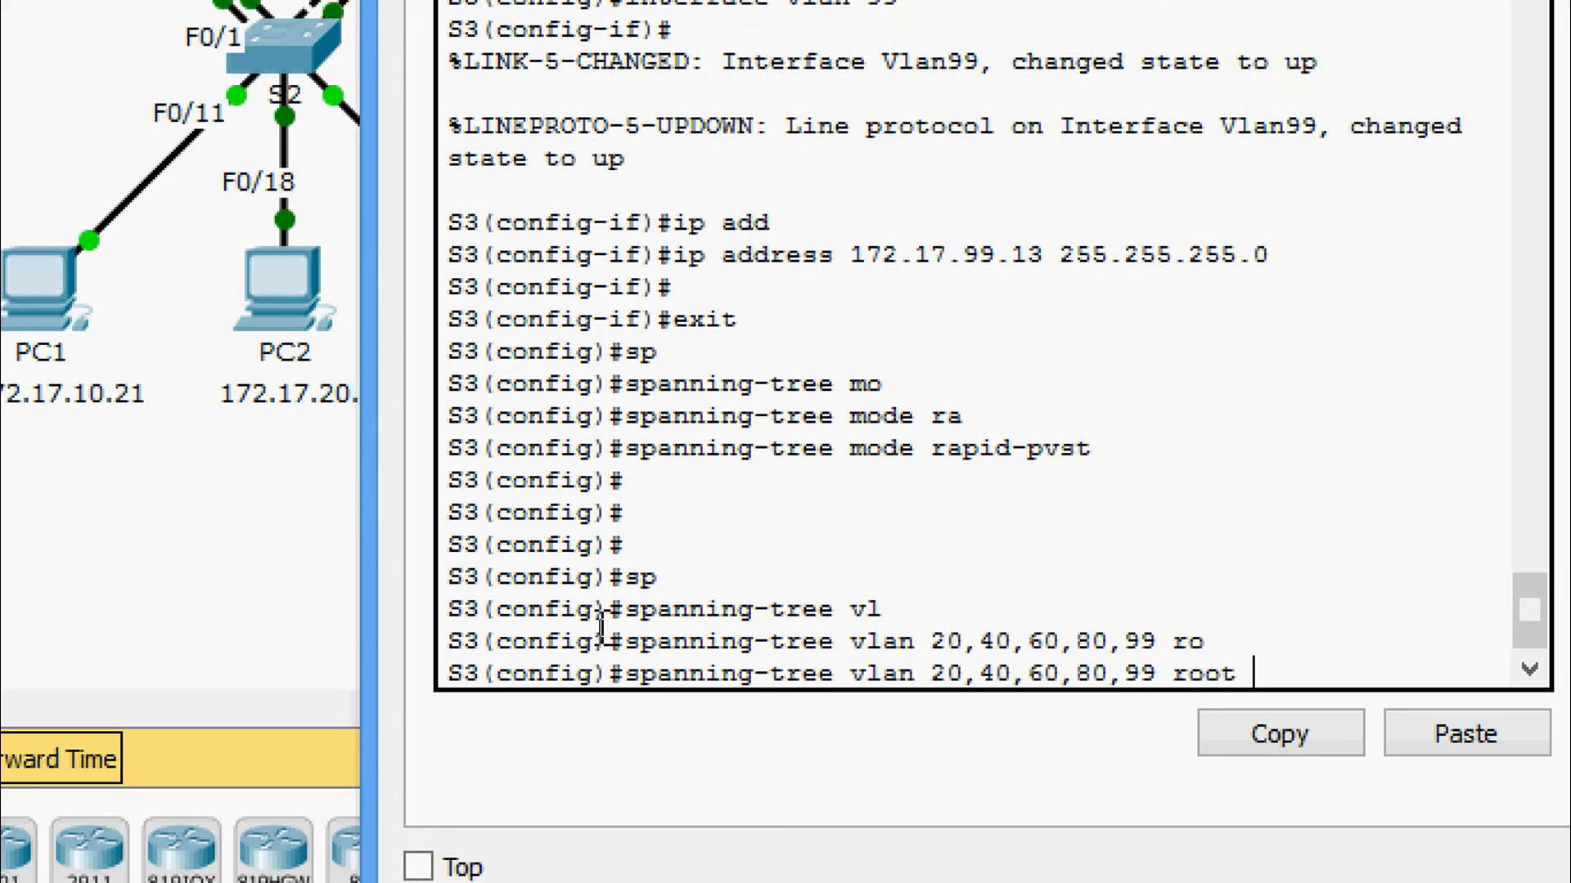
pyautogui.write('pri')
pyautogui.press('Tab')
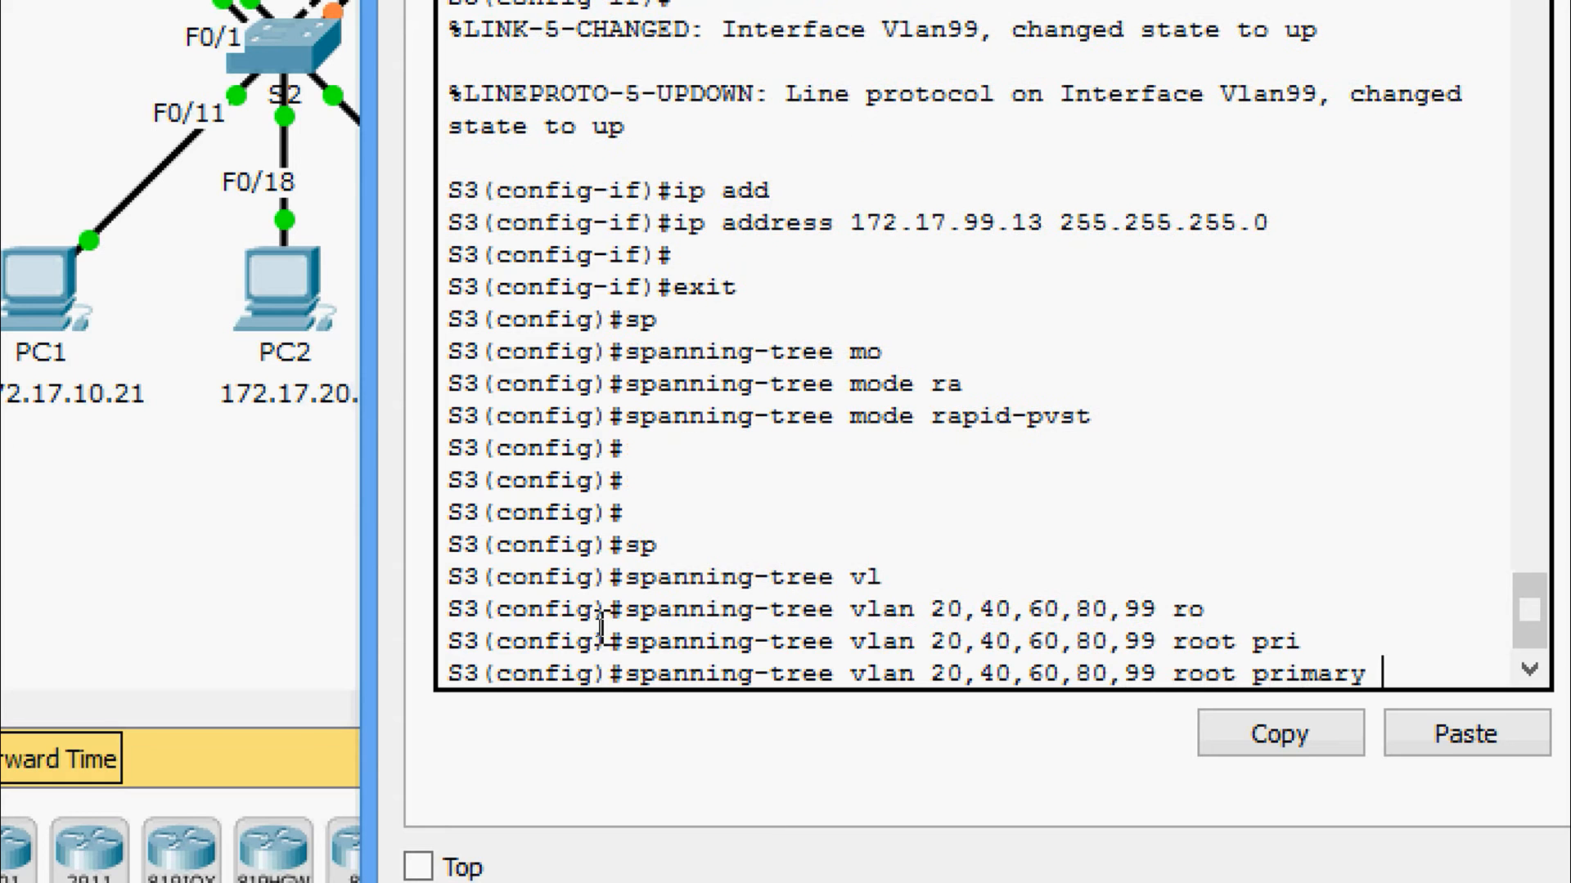
pyautogui.press('Return')
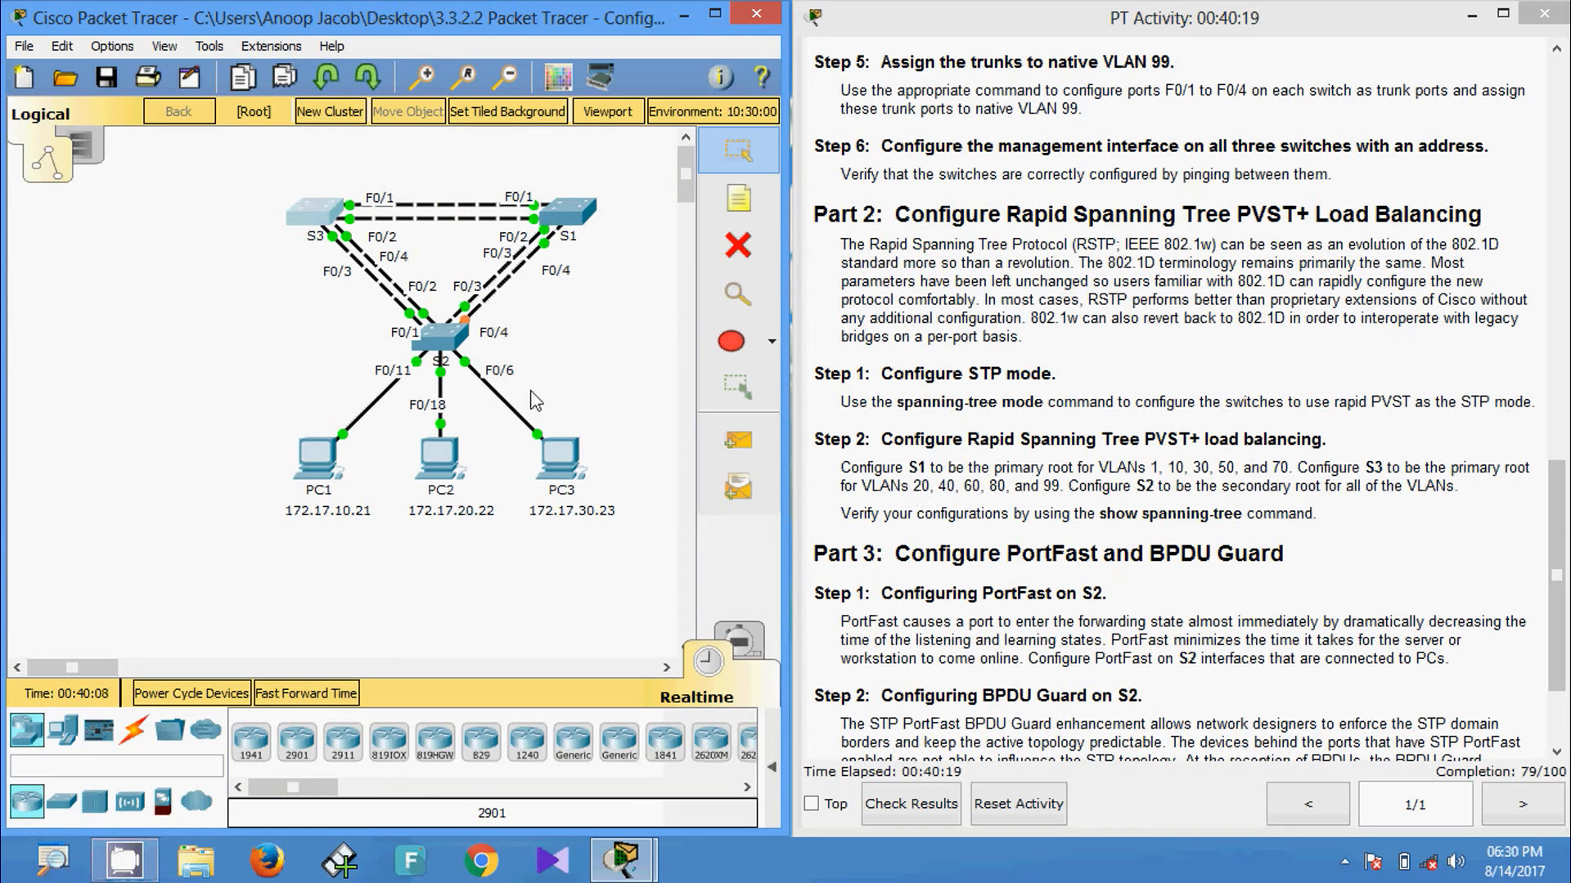
# On switch S2, configure spanning tree as root secondary for VLANs 1, 10, 20, 30, 40, 50, 60, 70, 80 and 99
pyautogui.click(441, 337)
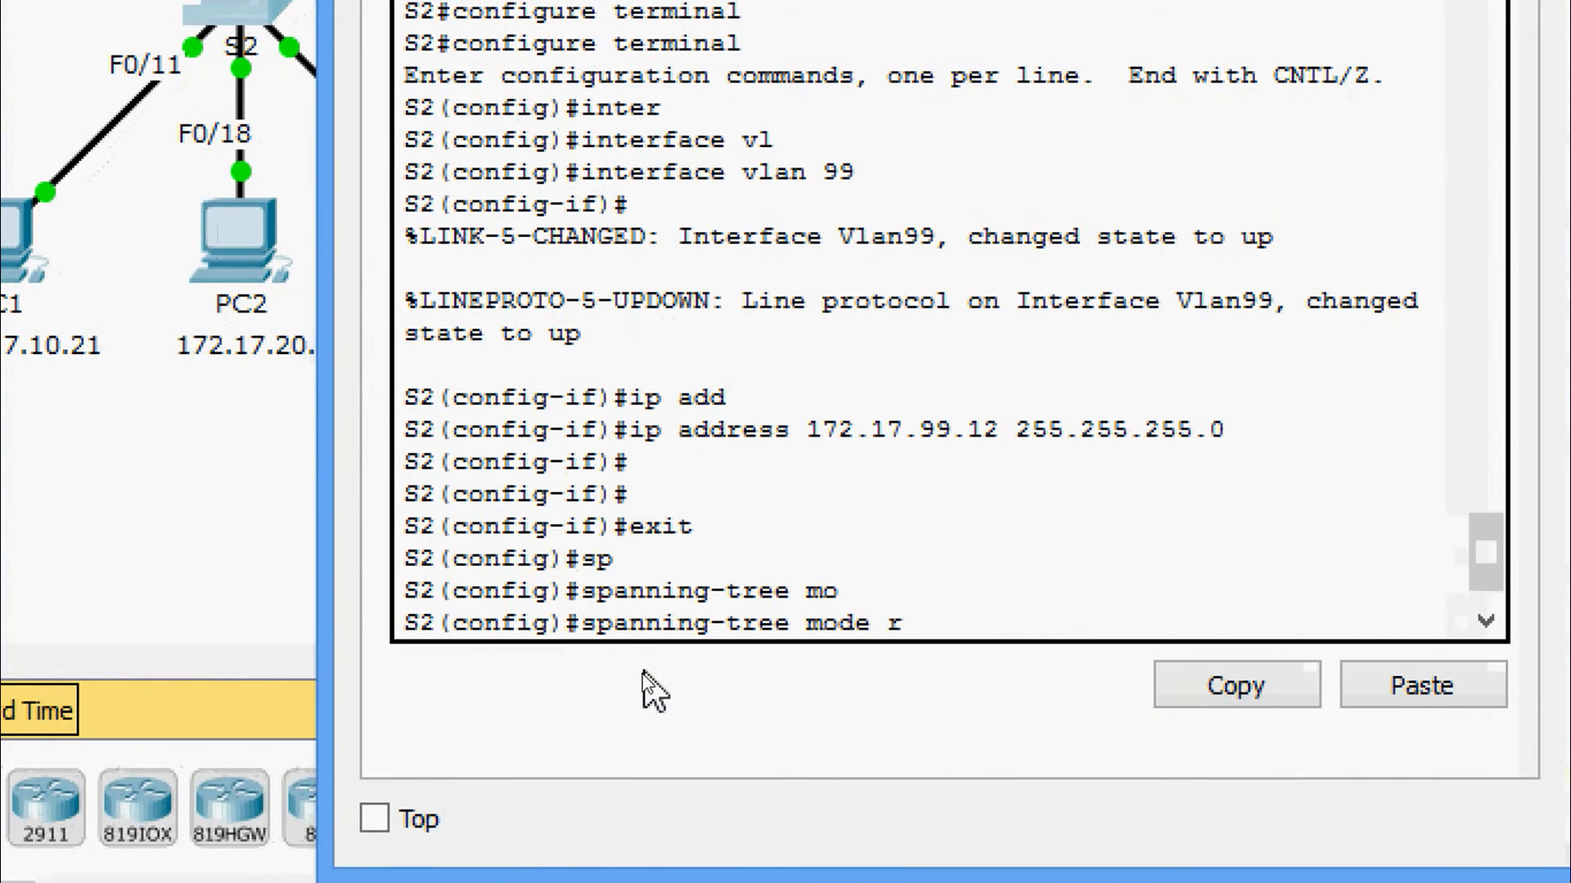
pyautogui.press('Return')
pyautogui.press('Return')
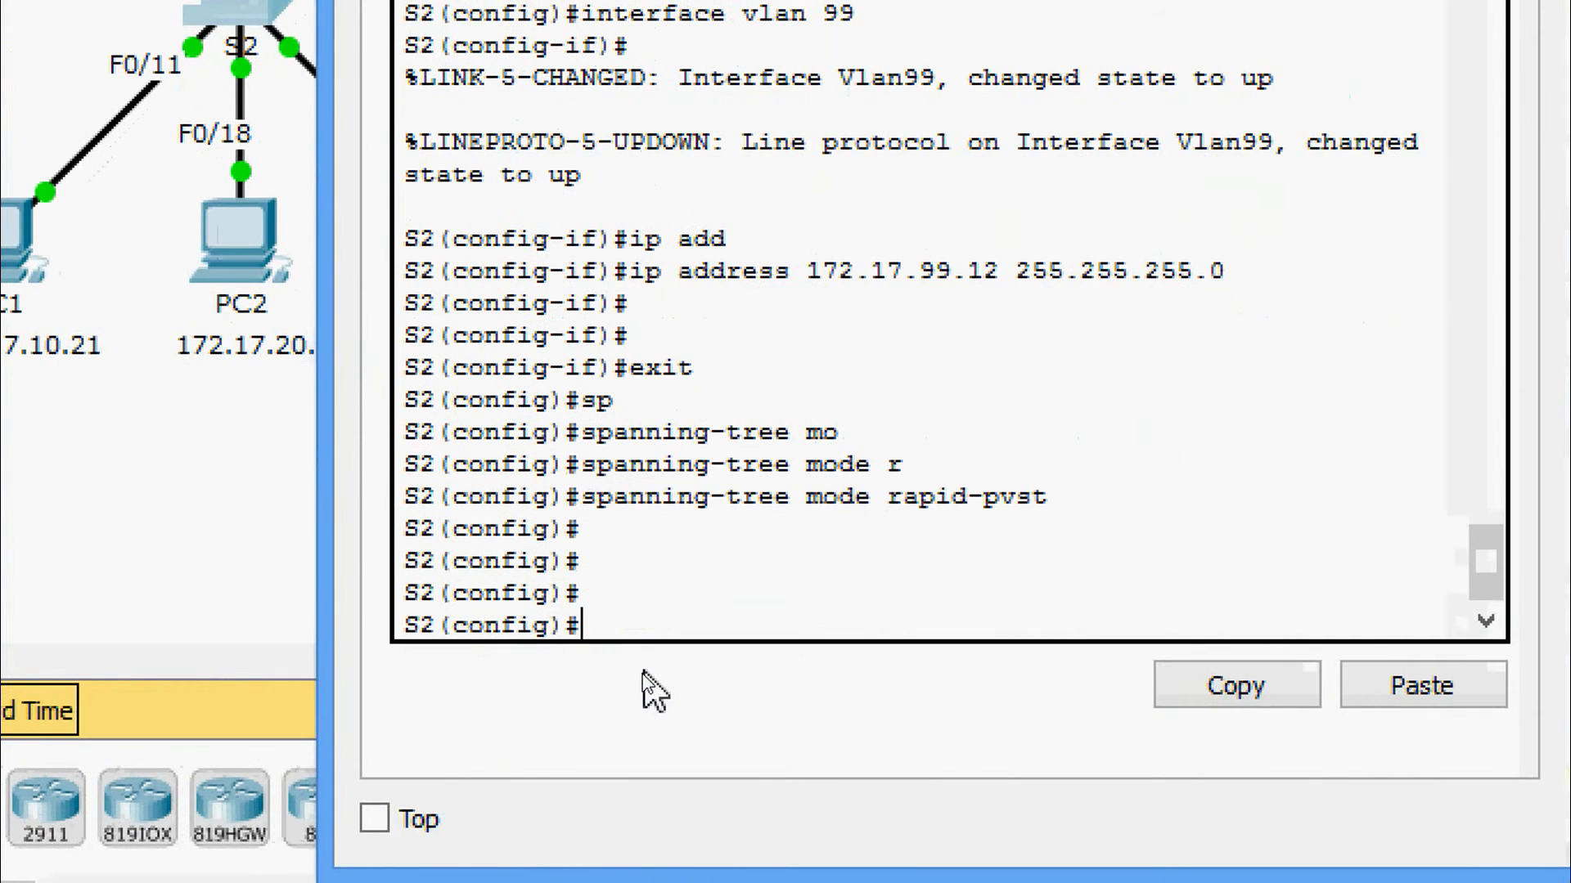
pyautogui.write('sp')
pyautogui.press('Tab')
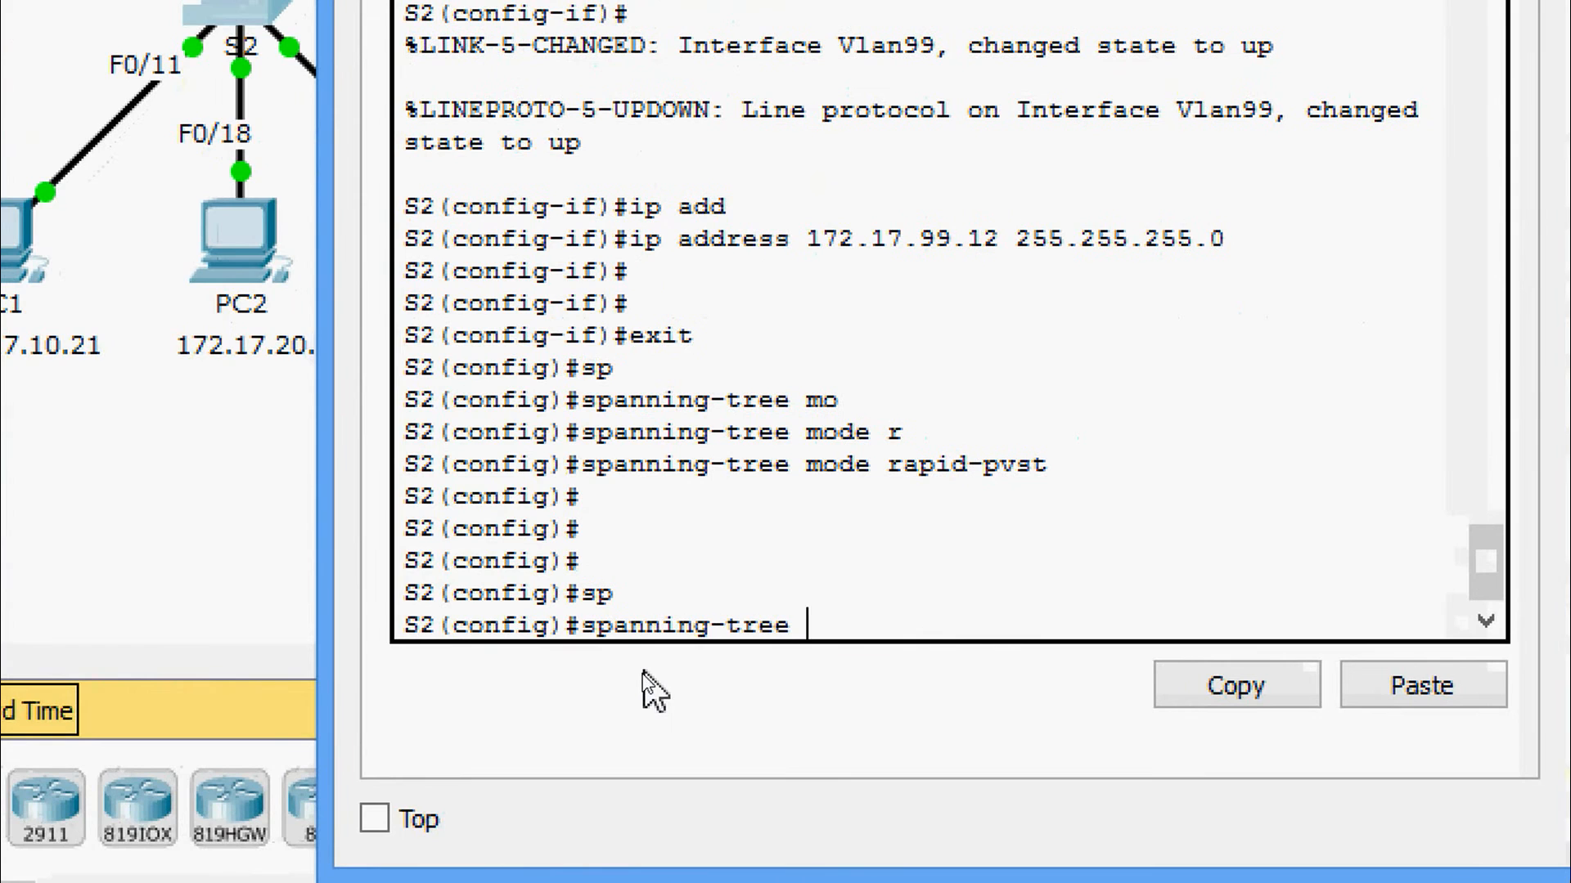
pyautogui.write('vl')
pyautogui.press('Tab')
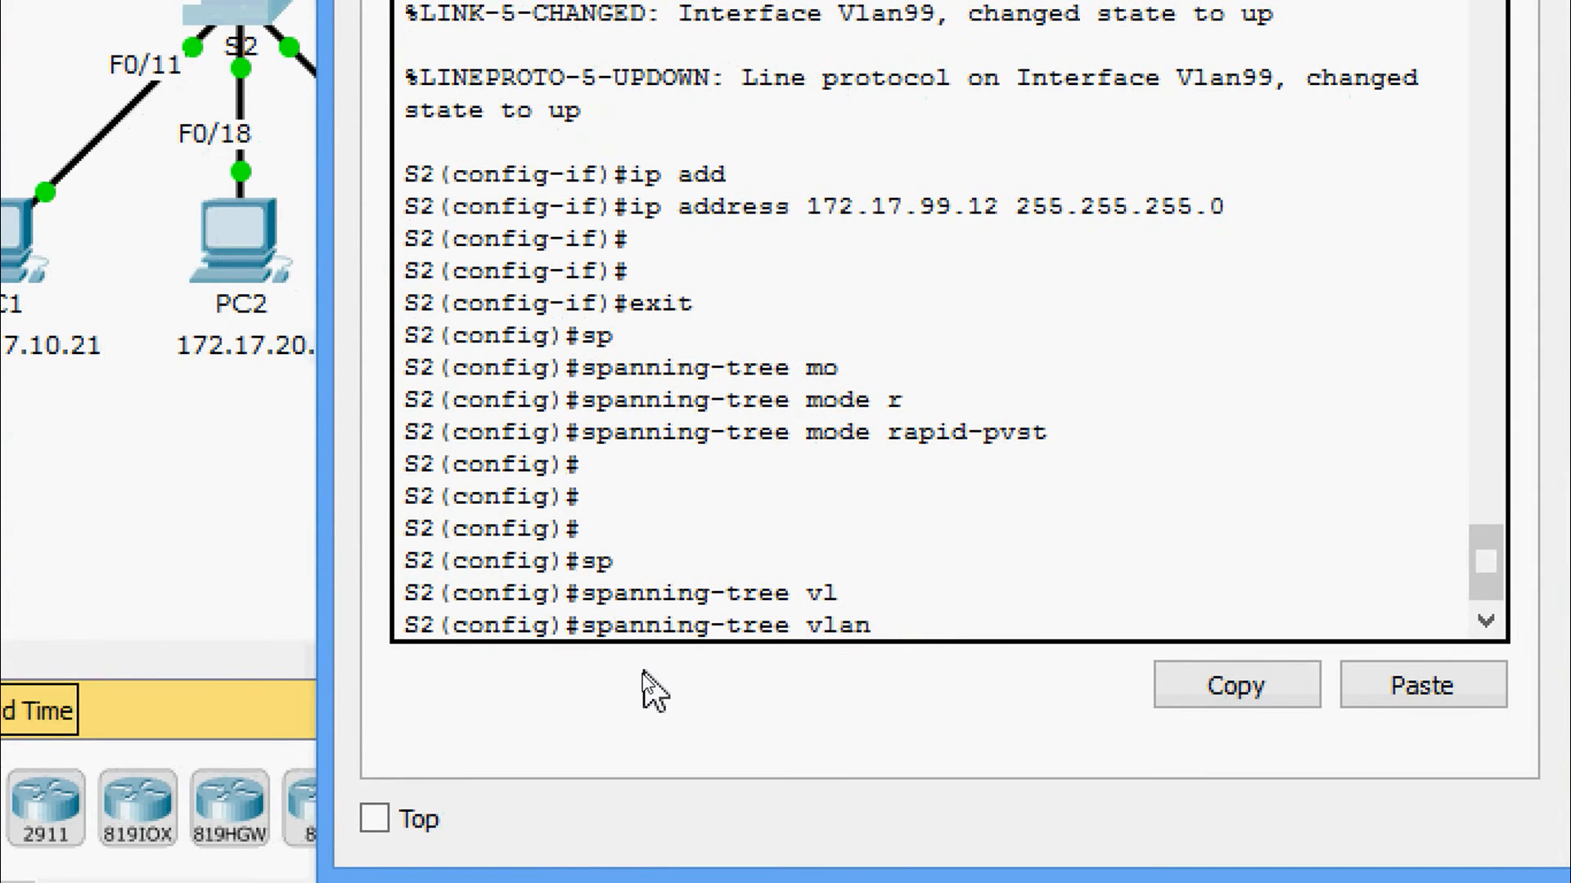
pyautogui.write('1,10,20,30,')
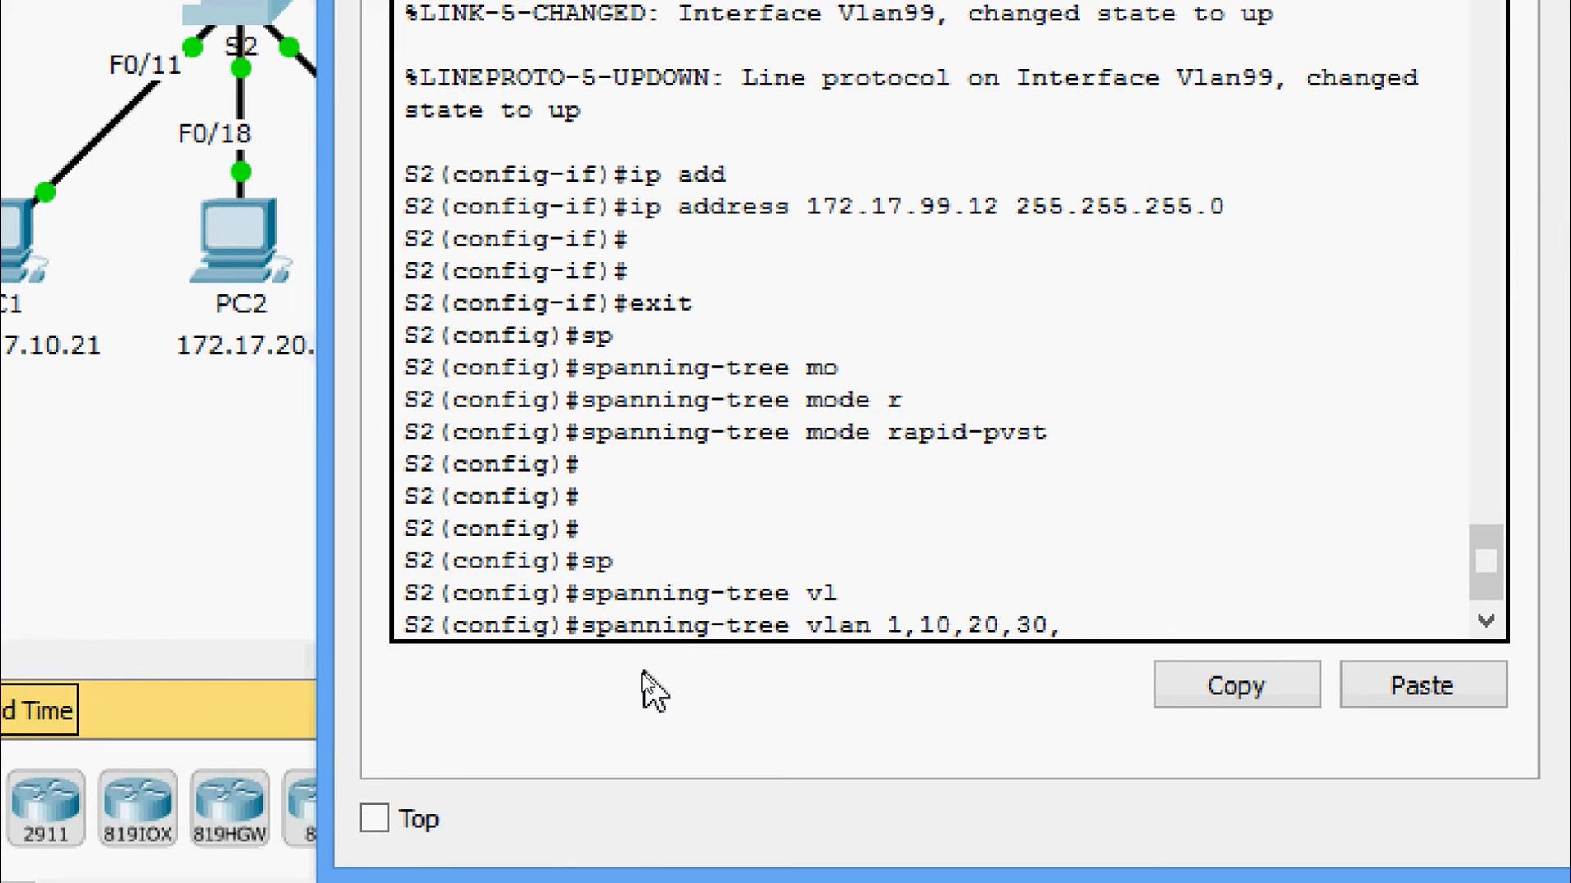
pyautogui.write('40,50,60,7')
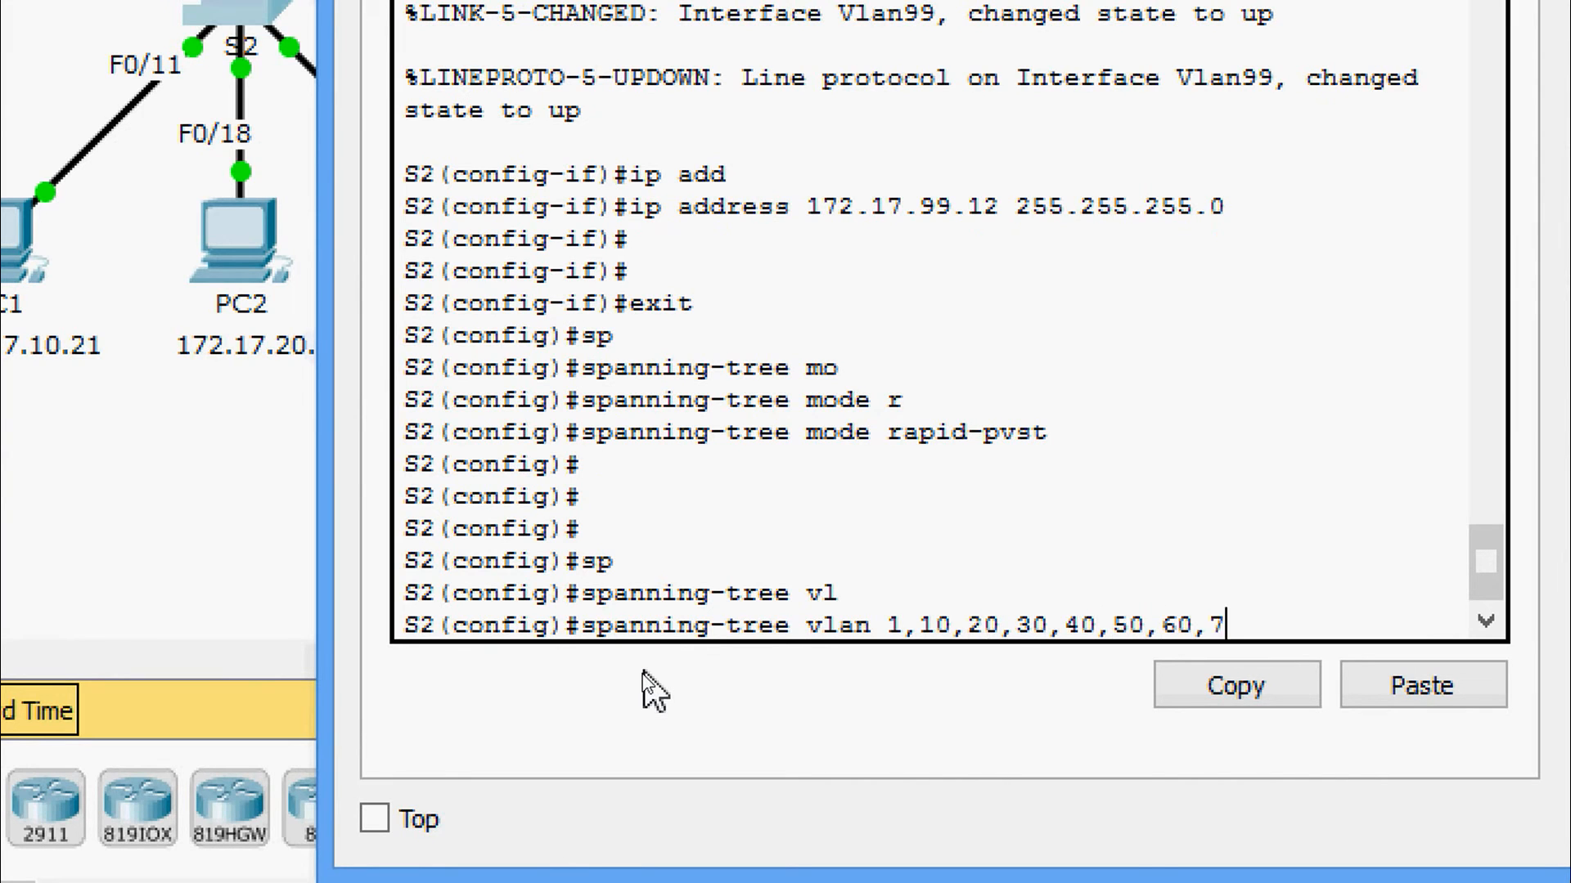
pyautogui.write('0,80,99')
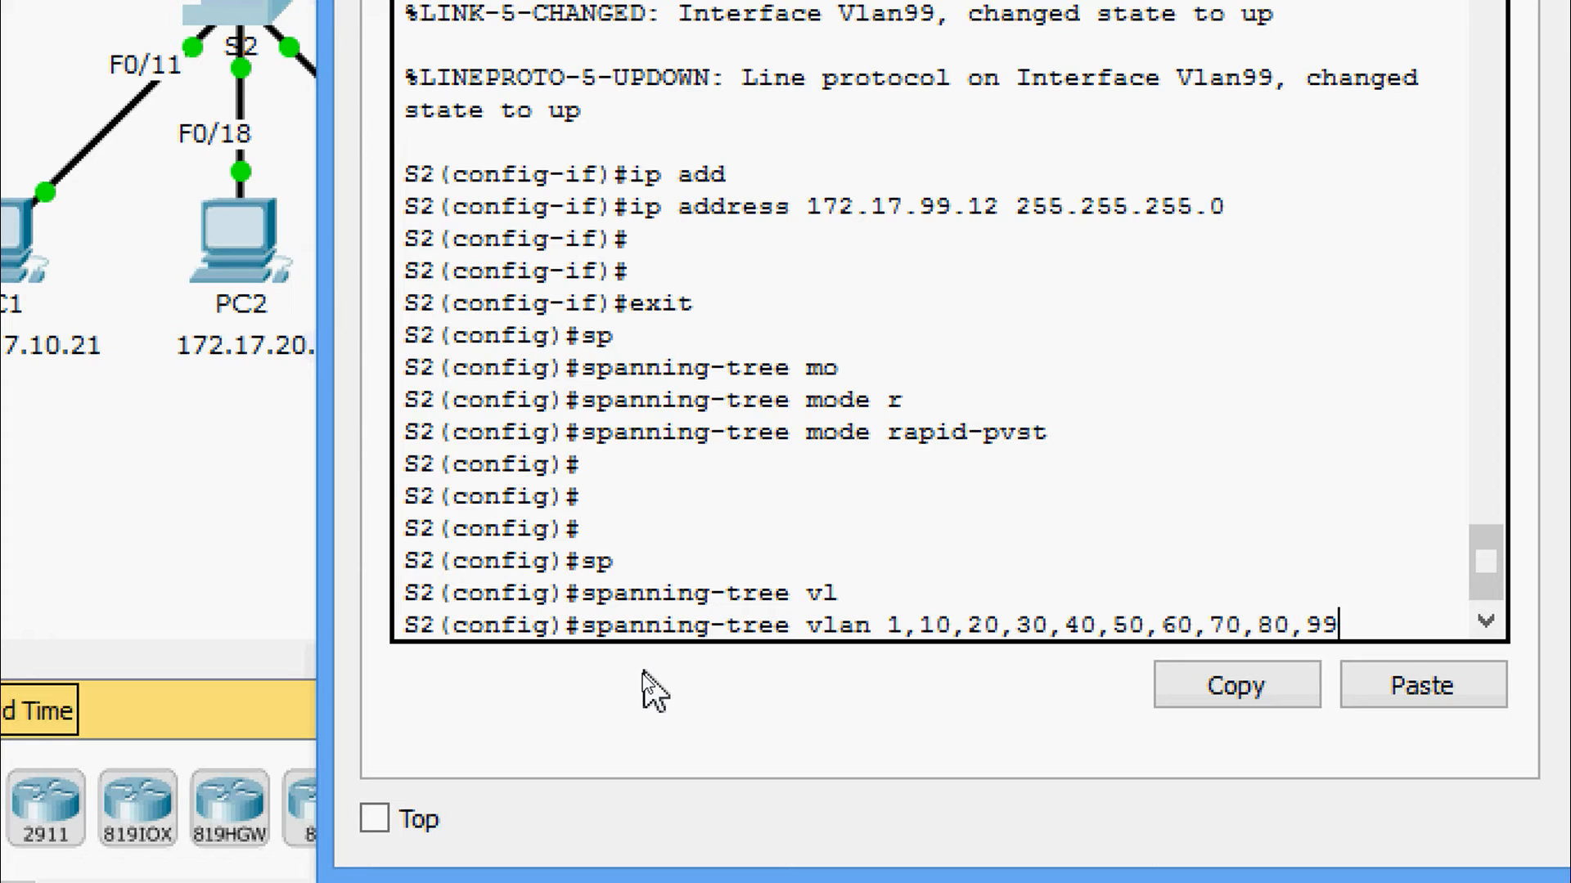
pyautogui.write(' roo')
pyautogui.press('Tab')
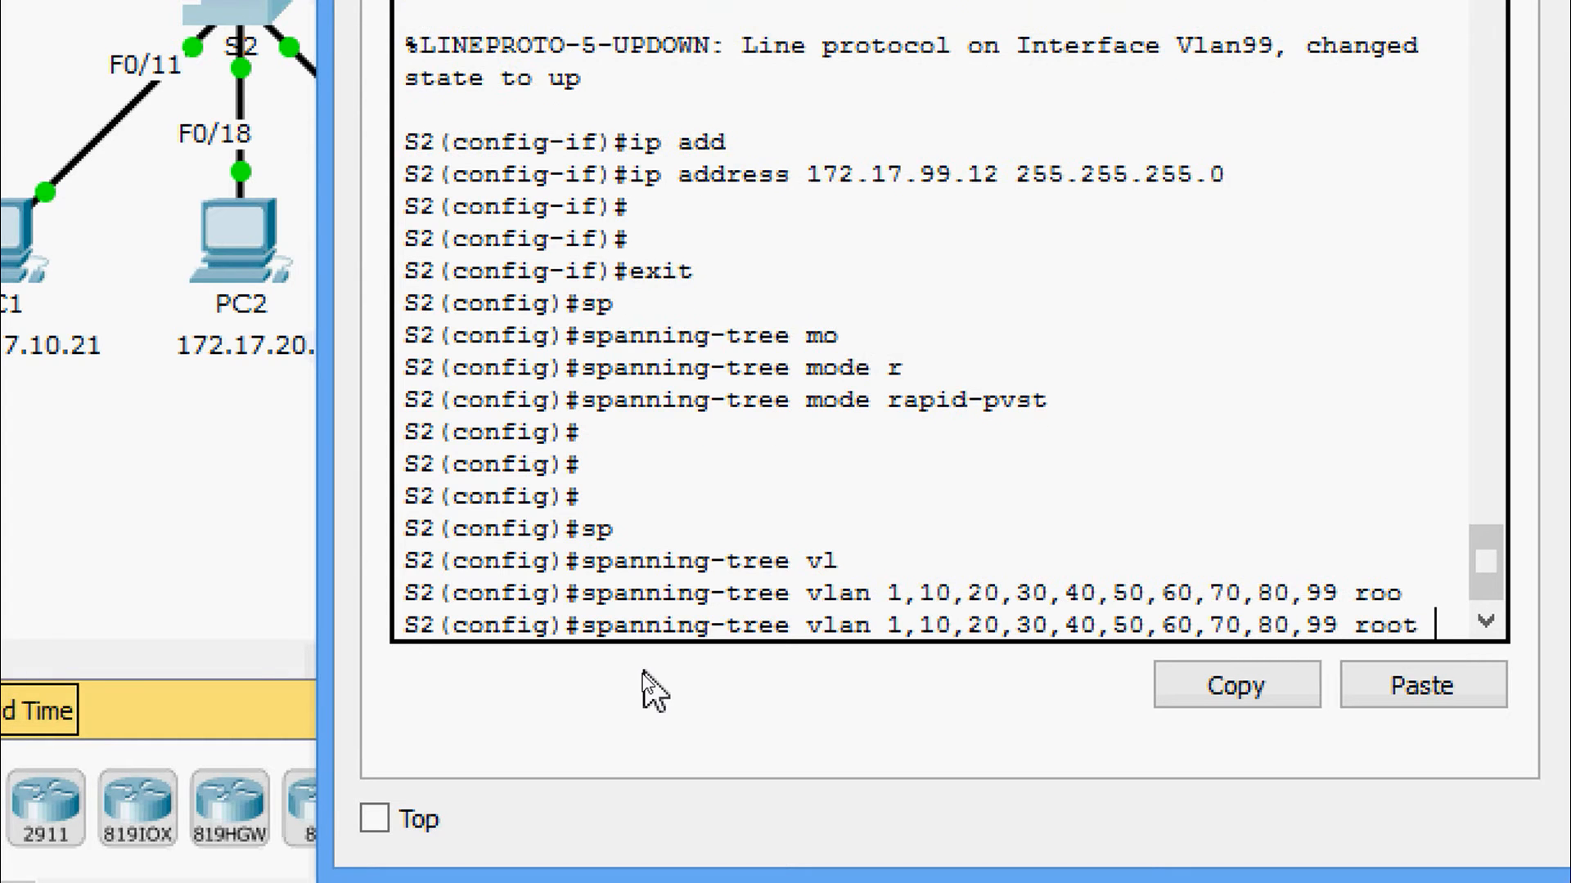
pyautogui.write('se')
pyautogui.press('Tab')
pyautogui.press('Return')
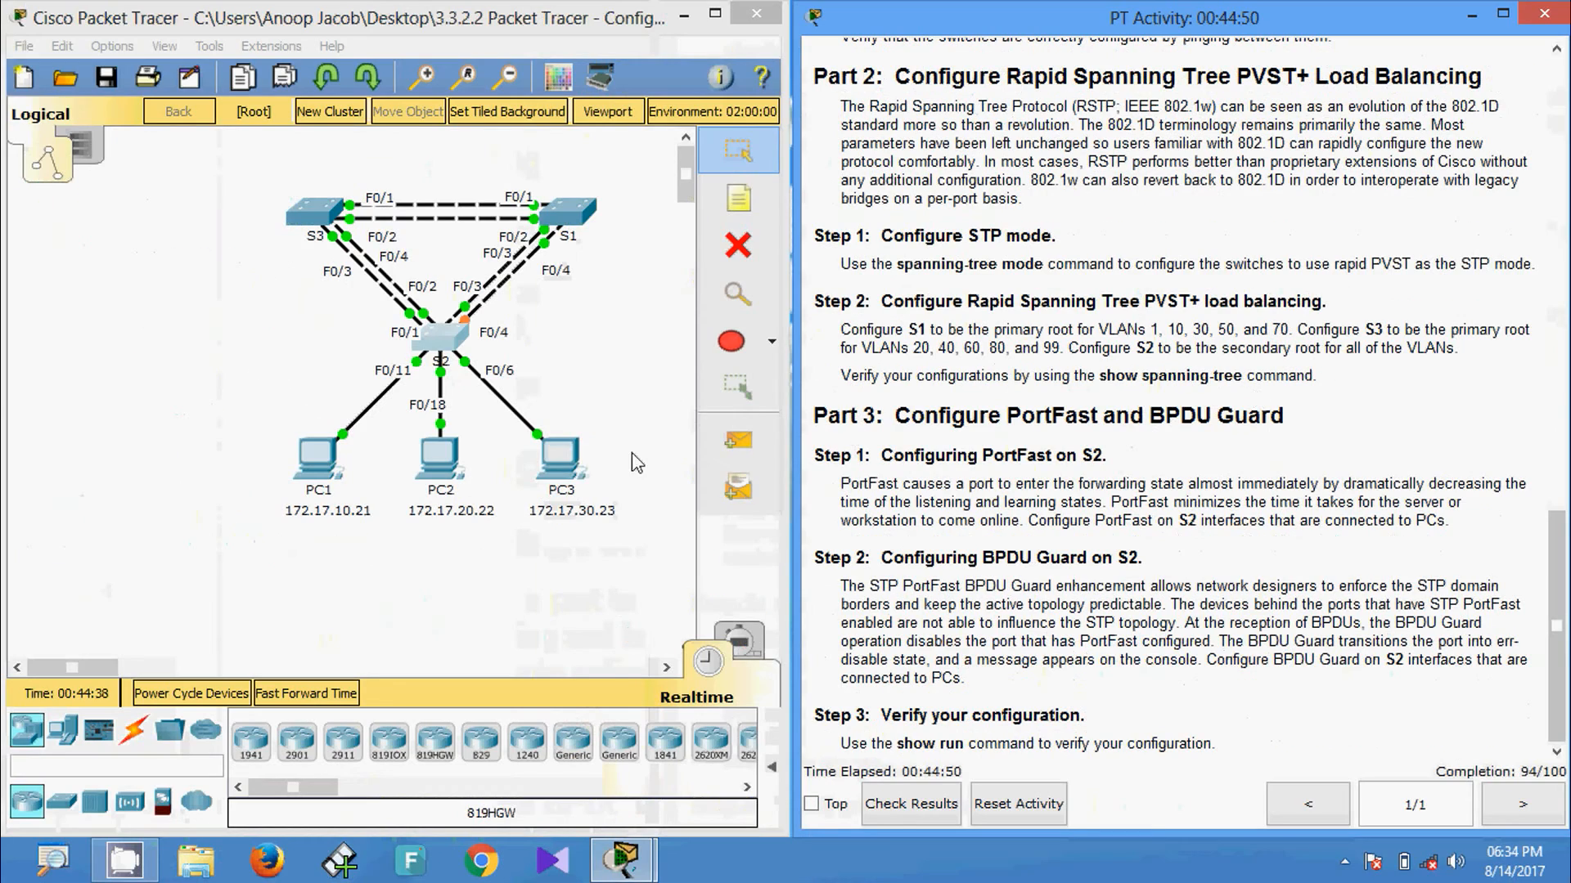
# On switch S1, leave configuration mode for privileged EXEC mode and run show spanning-tree
pyautogui.click(566, 213)
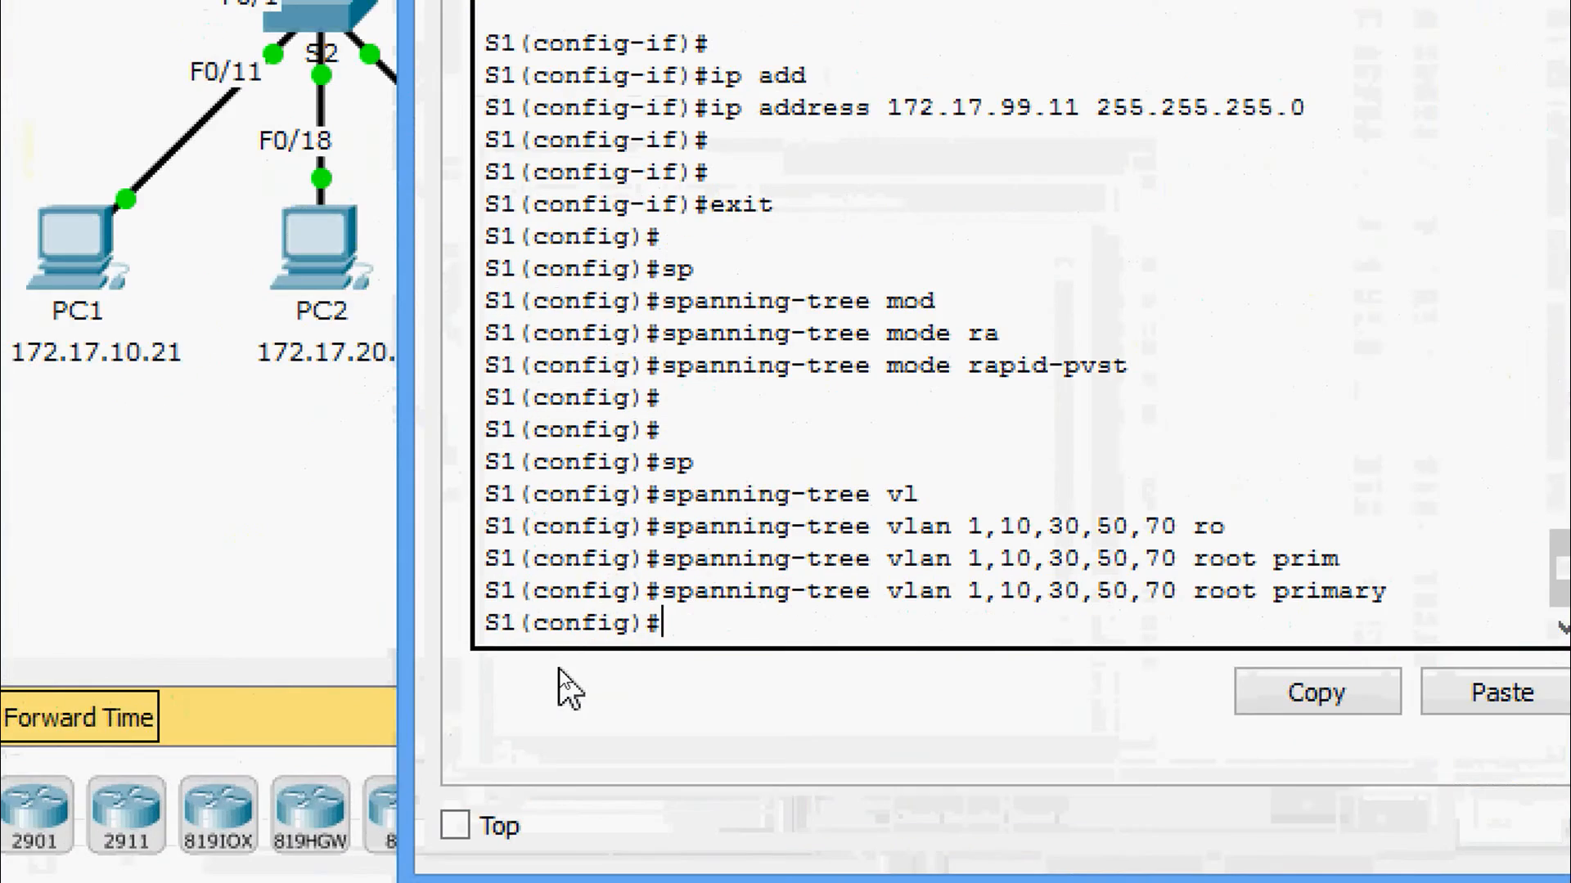
pyautogui.hotkey('ctrl', 'z')
pyautogui.press('Return')
pyautogui.press('Return')
pyautogui.write('sh')
pyautogui.press('Tab')
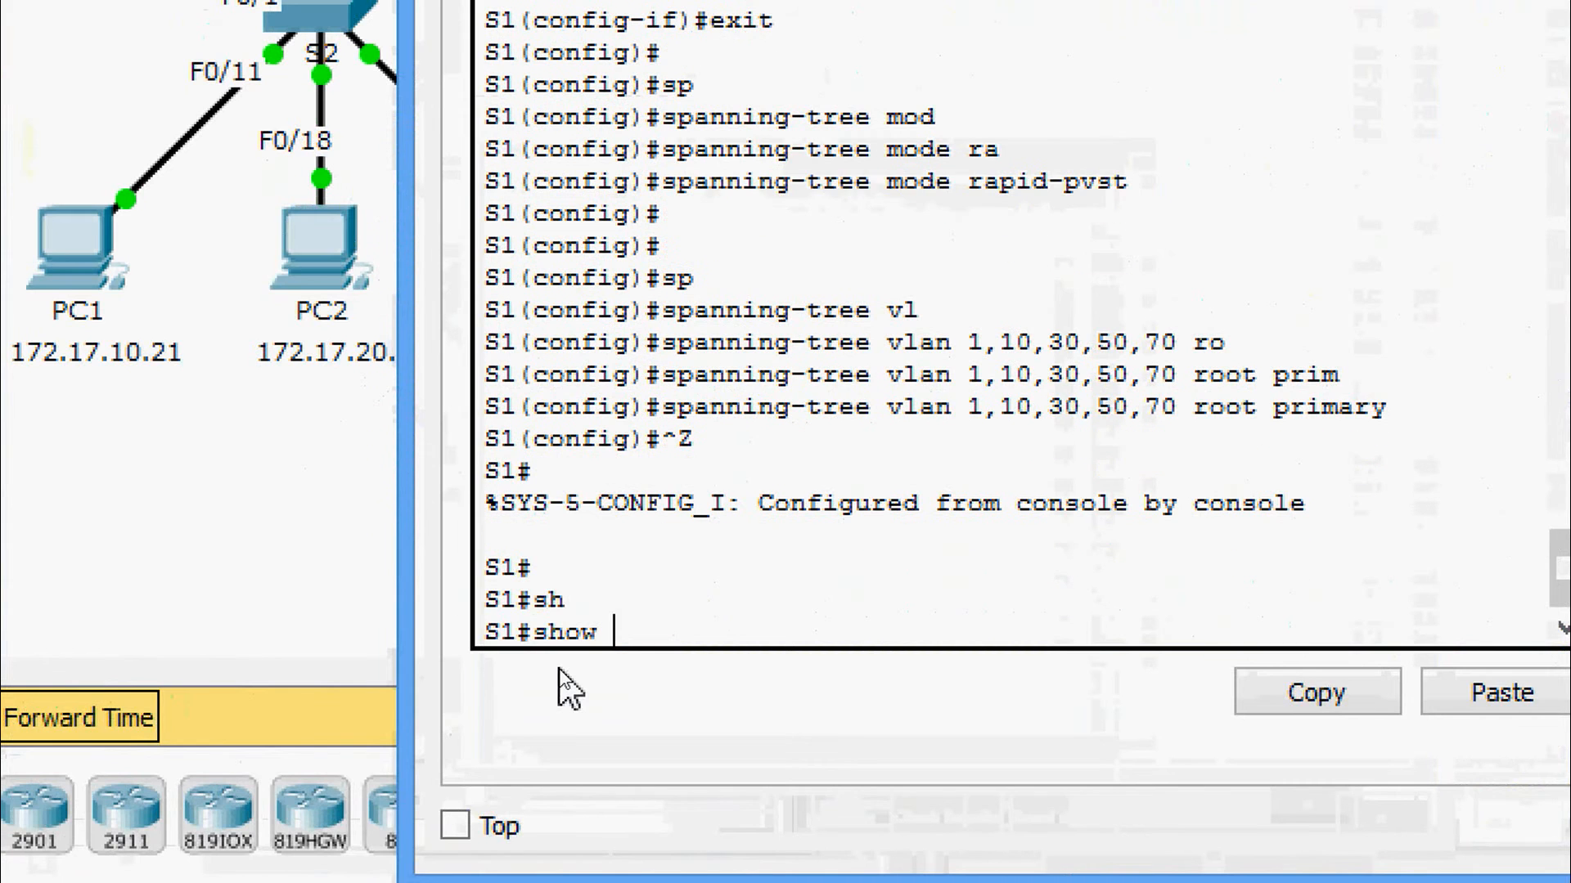
pyautogui.write('sp')
pyautogui.press('Tab')
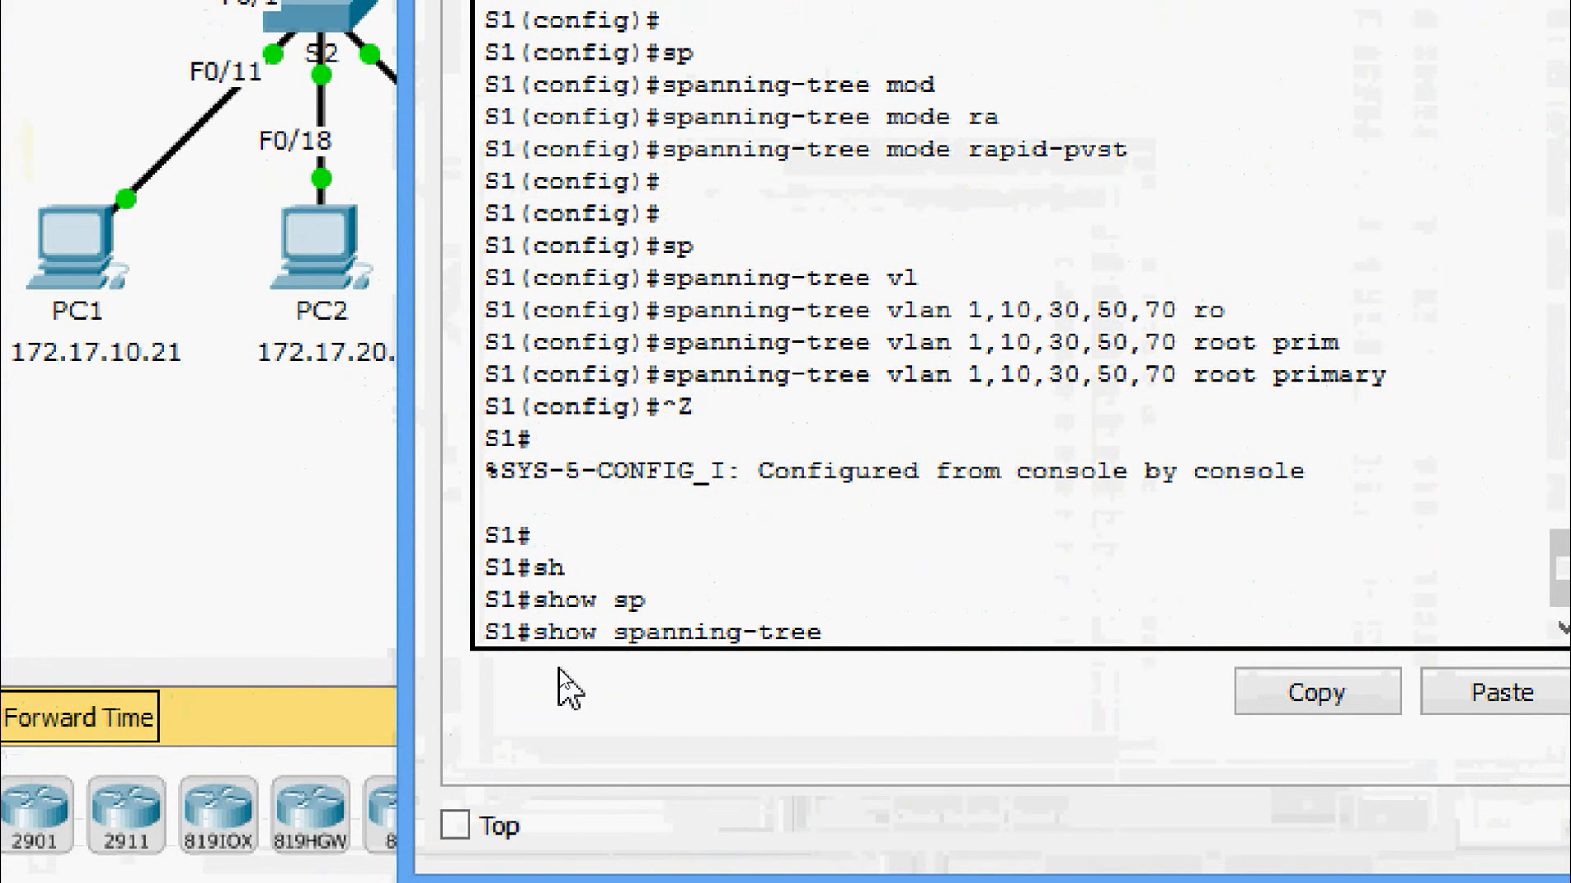
pyautogui.press('Return')
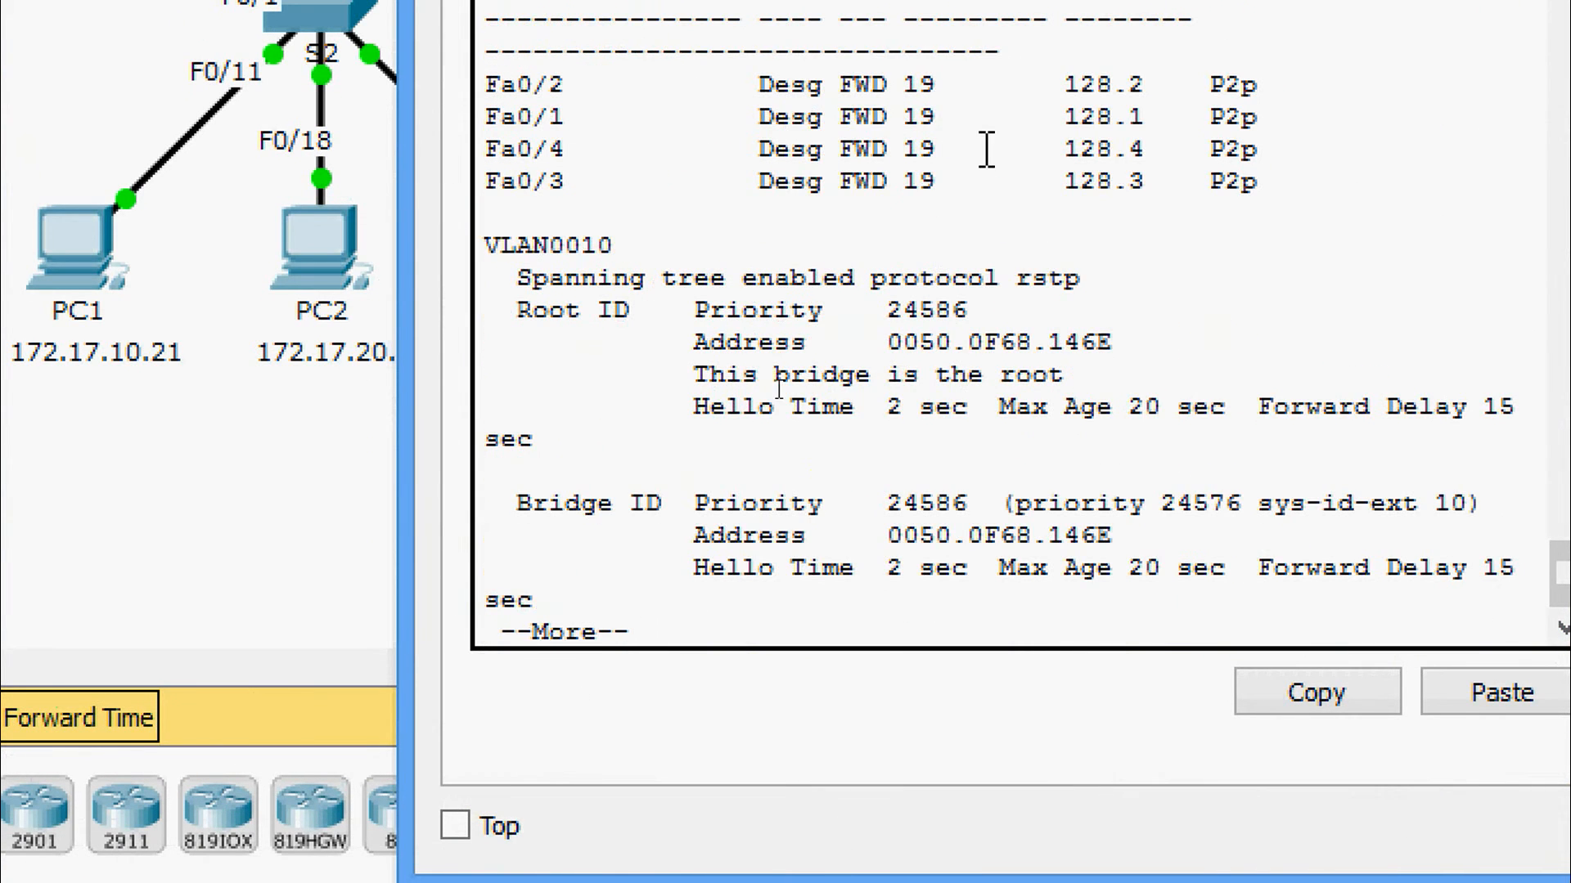
# Read through S1's spanning-tree output, examining the root ID, bridge ID and port roles for each VLAN
pyautogui.press('Return')
pyautogui.press('Return')
pyautogui.press('Return')
pyautogui.press('Return')
pyautogui.press('Return')
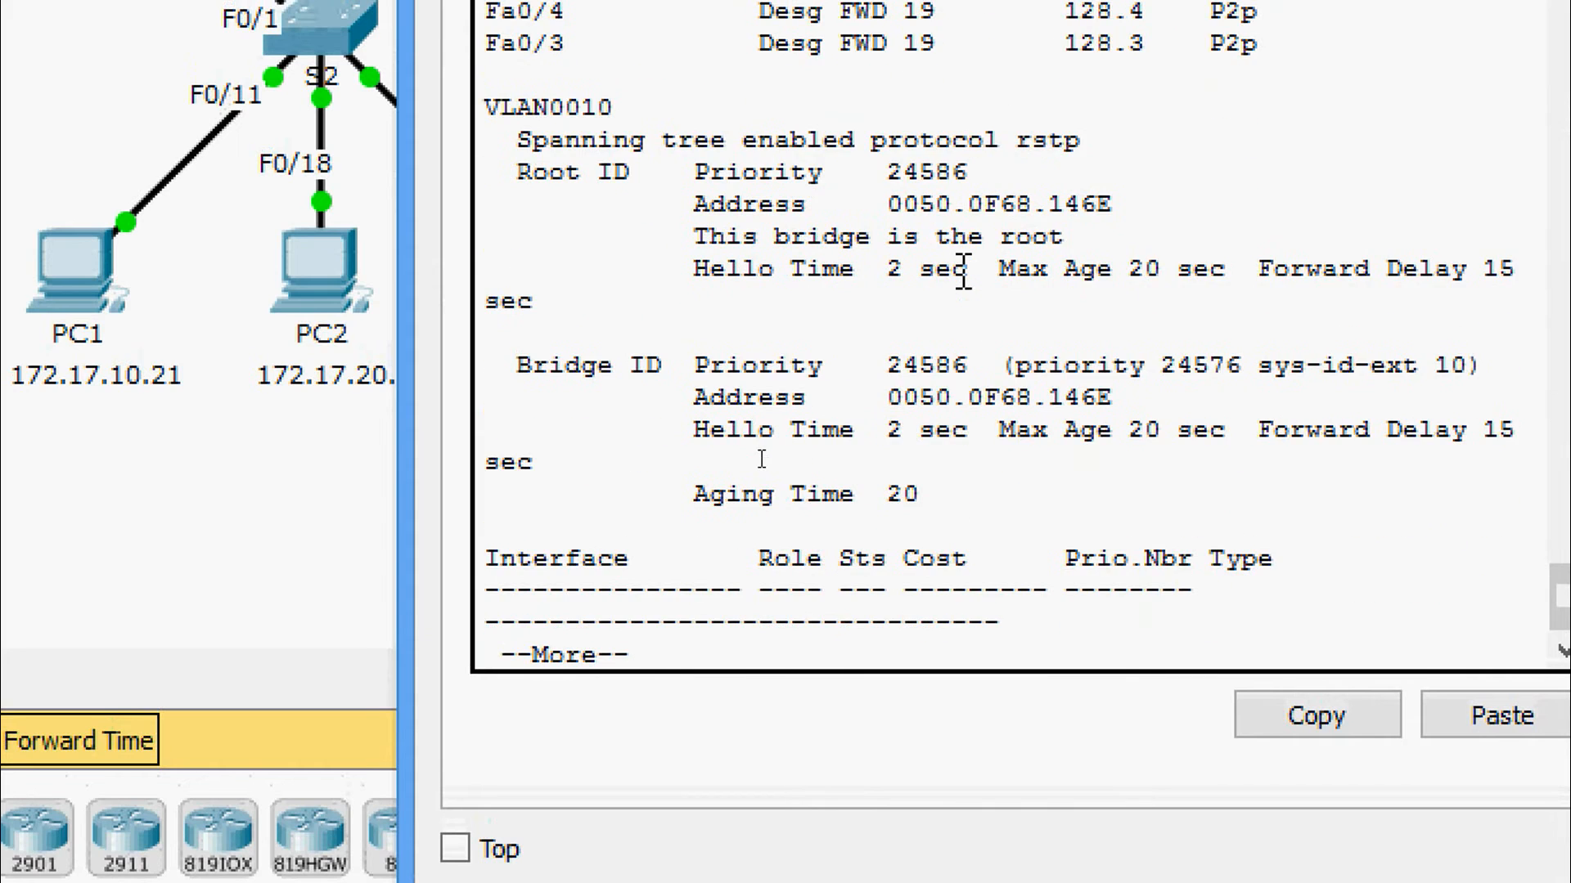
pyautogui.press('Return')
pyautogui.press('Return')
pyautogui.press('Return')
pyautogui.press('Return')
pyautogui.press('Return')
pyautogui.press('Return')
pyautogui.press('Return')
pyautogui.press('Return')
pyautogui.press('Return')
pyautogui.press('Return')
pyautogui.press('Return')
pyautogui.press('Return')
pyautogui.press('Return')
pyautogui.press('Return')
pyautogui.press('Return')
pyautogui.press('Return')
pyautogui.press('Return')
pyautogui.press('Return')
pyautogui.press('Return')
pyautogui.press('Return')
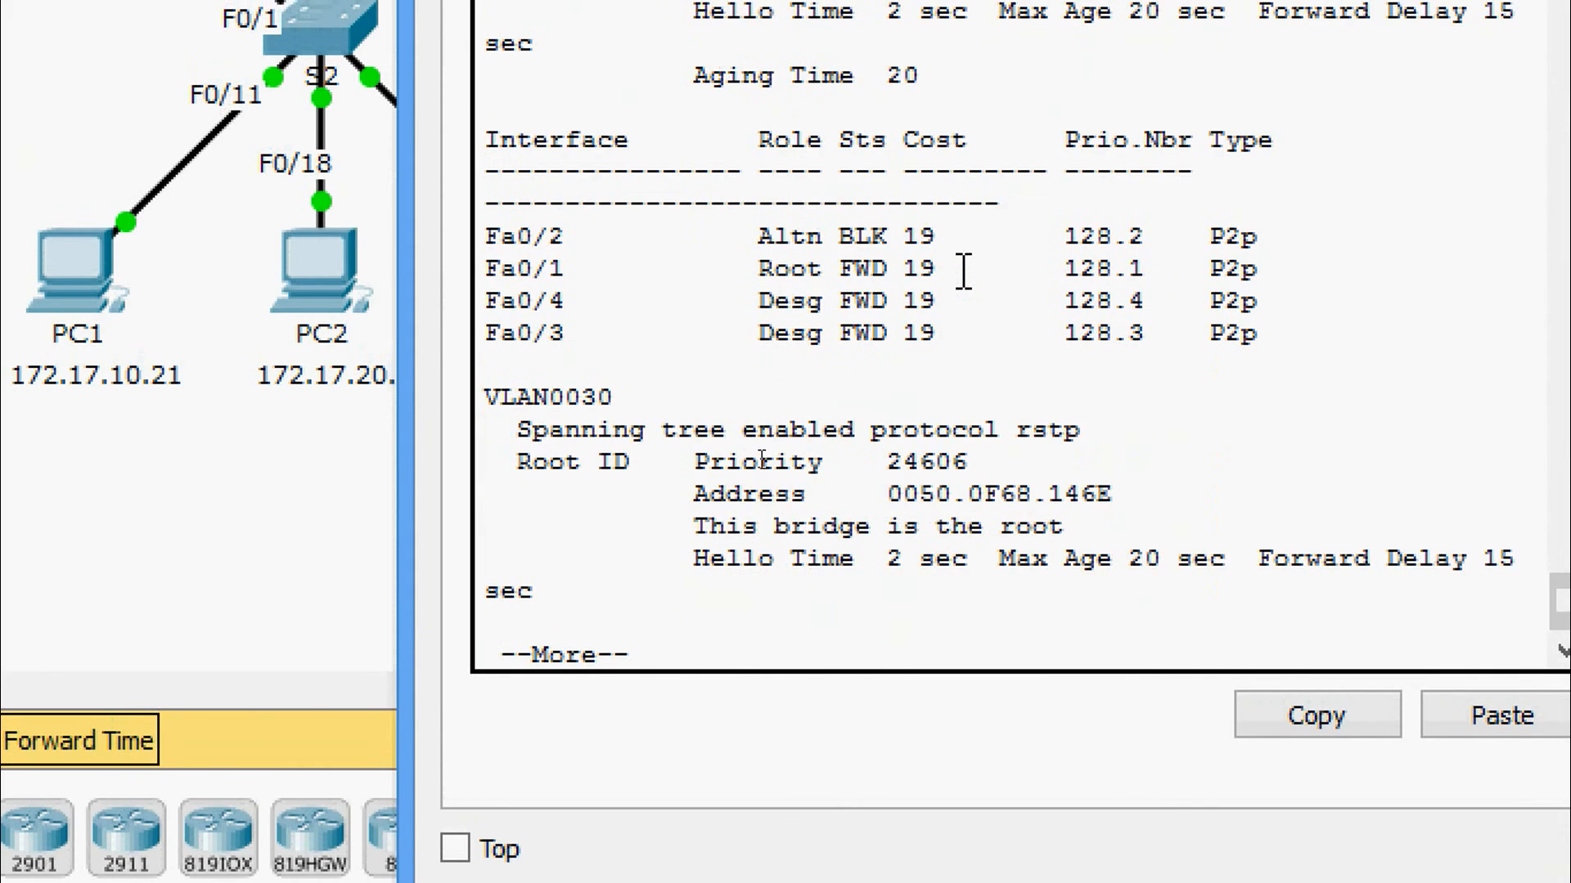
pyautogui.press('Return')
pyautogui.press('Return')
pyautogui.press('Return')
pyautogui.press('Return')
pyautogui.press('Return')
pyautogui.press('Return')
pyautogui.press('Return')
pyautogui.press('Return')
pyautogui.press('Return')
pyautogui.press('Return')
pyautogui.press('Return')
pyautogui.press('Return')
pyautogui.press('Return')
pyautogui.press('Return')
pyautogui.press('Return')
pyautogui.press('Return')
pyautogui.press('Return')
pyautogui.press('Return')
pyautogui.press('Return')
pyautogui.press('Return')
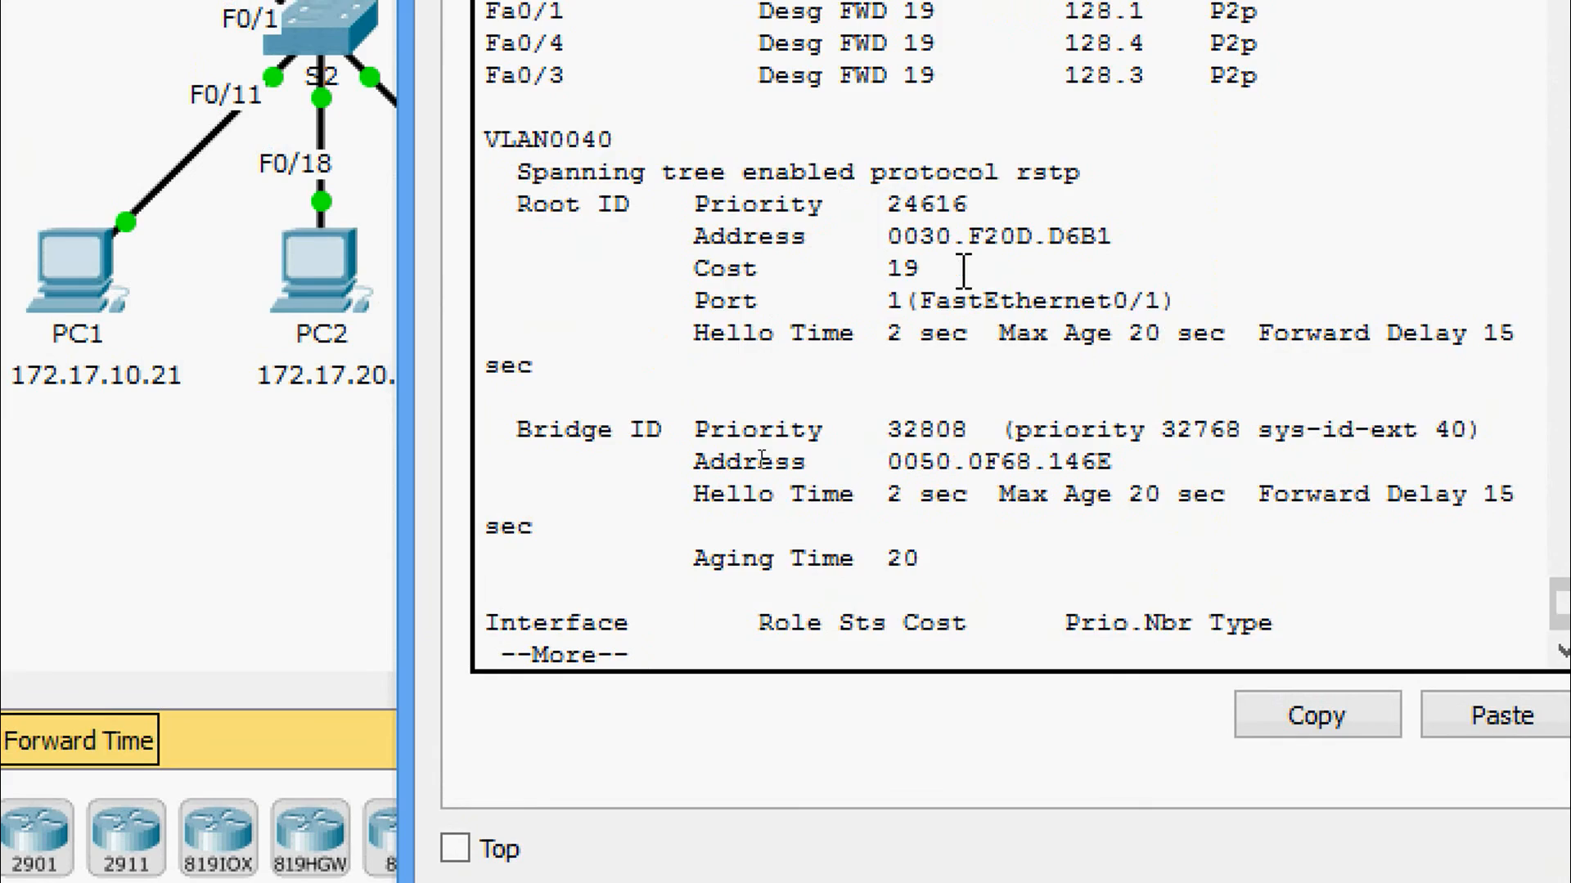
pyautogui.press('Return')
pyautogui.press('Return')
pyautogui.press('Return')
pyautogui.press('Return')
pyautogui.press('Return')
pyautogui.press('Return')
pyautogui.press('Return')
pyautogui.press('Return')
pyautogui.press('Return')
pyautogui.press('Return')
pyautogui.press('Return')
pyautogui.press('Return')
pyautogui.press('Return')
pyautogui.press('Return')
pyautogui.press('Return')
pyautogui.press('Return')
pyautogui.press('Return')
pyautogui.press('Return')
pyautogui.press('Return')
pyautogui.press('Return')
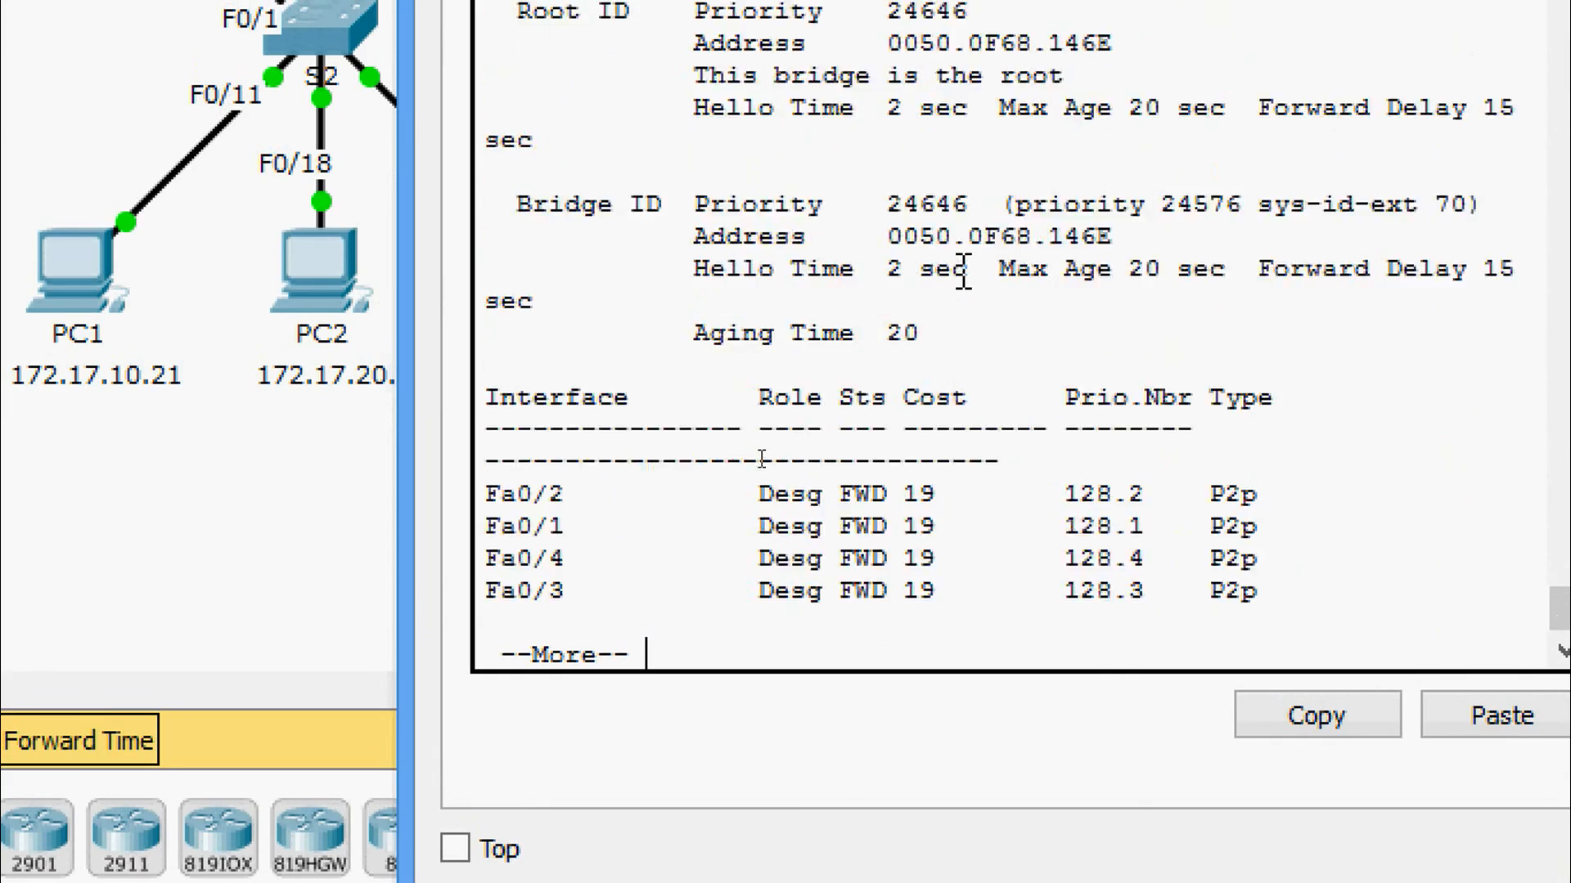
pyautogui.press('Return')
pyautogui.press('Return')
pyautogui.press('Return')
pyautogui.press('Return')
pyautogui.press('Return')
pyautogui.press('Return')
pyautogui.press('Return')
pyautogui.press('Return')
pyautogui.press('Return')
pyautogui.press('Return')
pyautogui.press('Return')
pyautogui.press('Return')
pyautogui.press('Return')
pyautogui.press('Return')
pyautogui.press('Return')
pyautogui.press('Return')
pyautogui.press('Return')
pyautogui.press('Return')
pyautogui.press('Return')
pyautogui.press('Return')
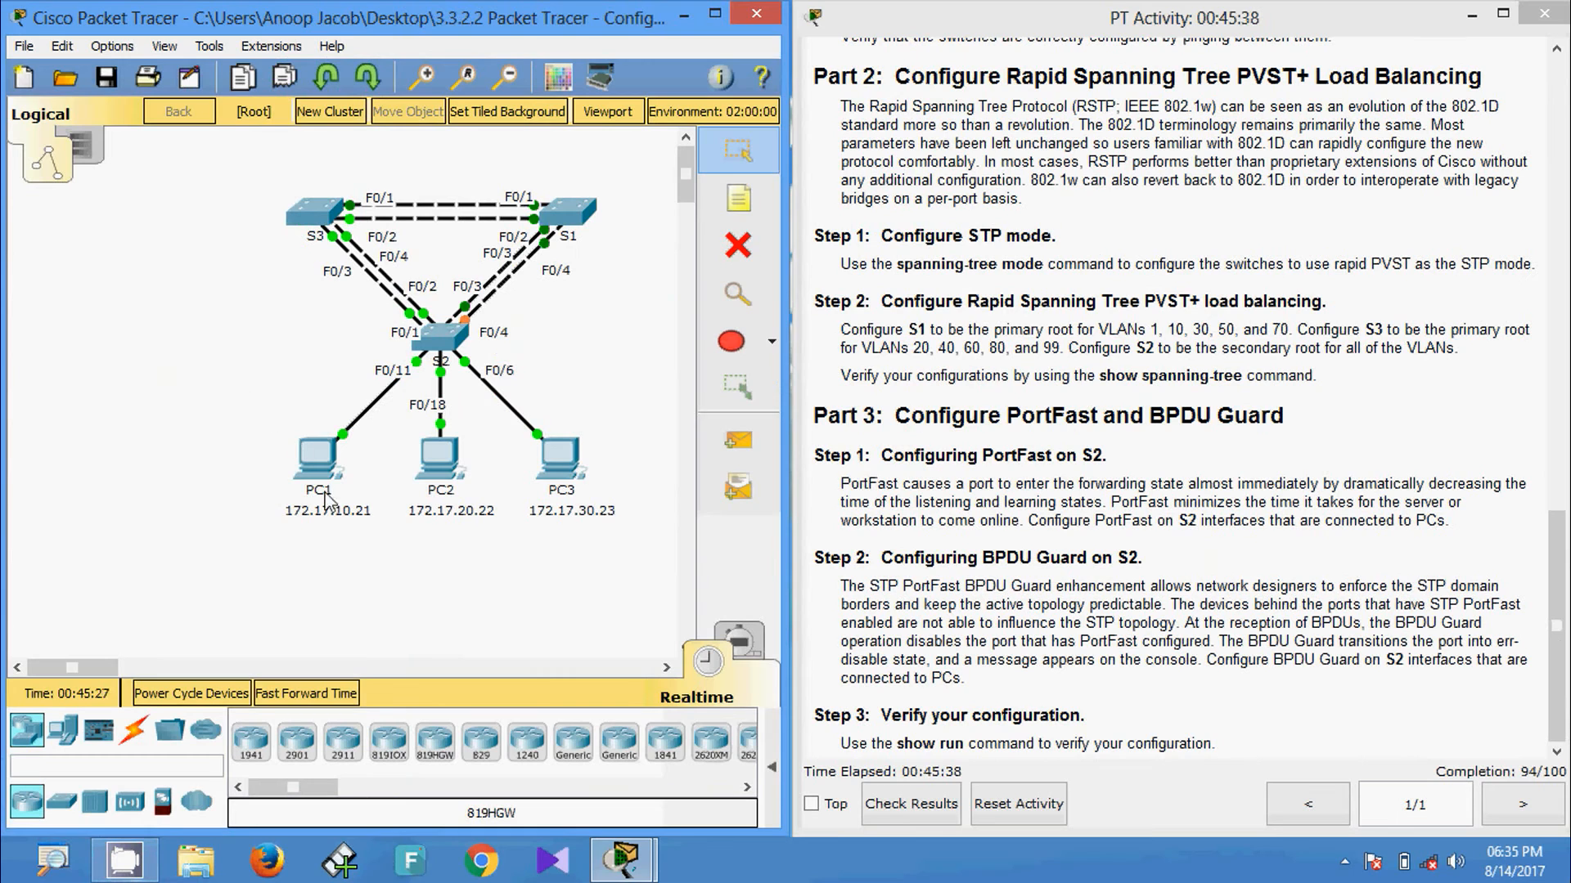
# On switch S2, leave interface range configuration for privileged EXEC mode and run show spanning-tree
pyautogui.click(442, 344)
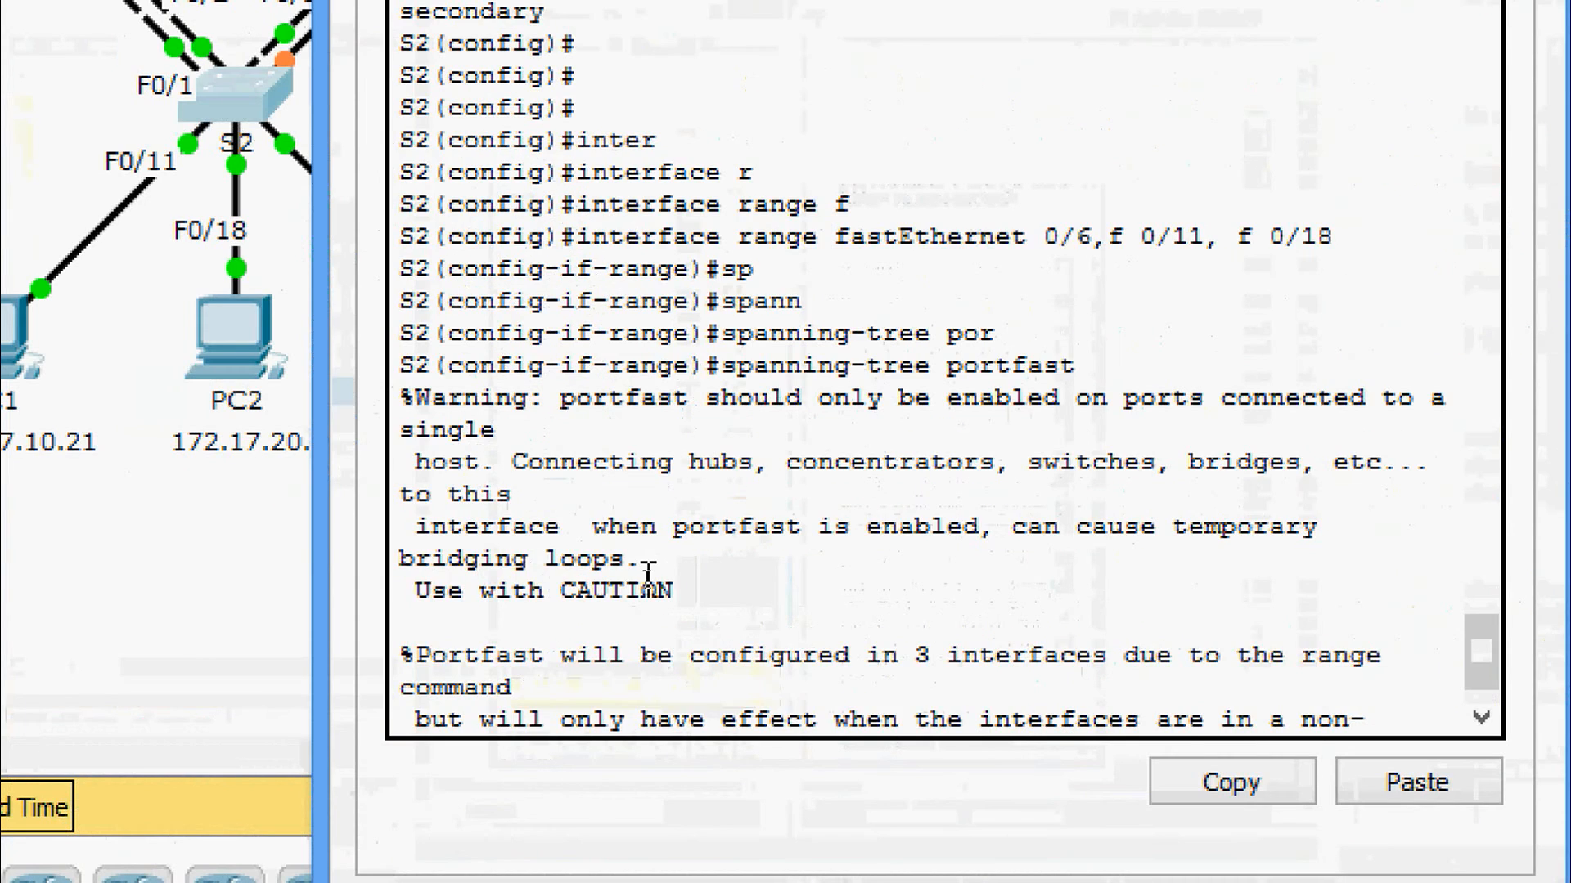
pyautogui.hotkey('ctrl', 'z')
pyautogui.press('Return')
pyautogui.press('Return')
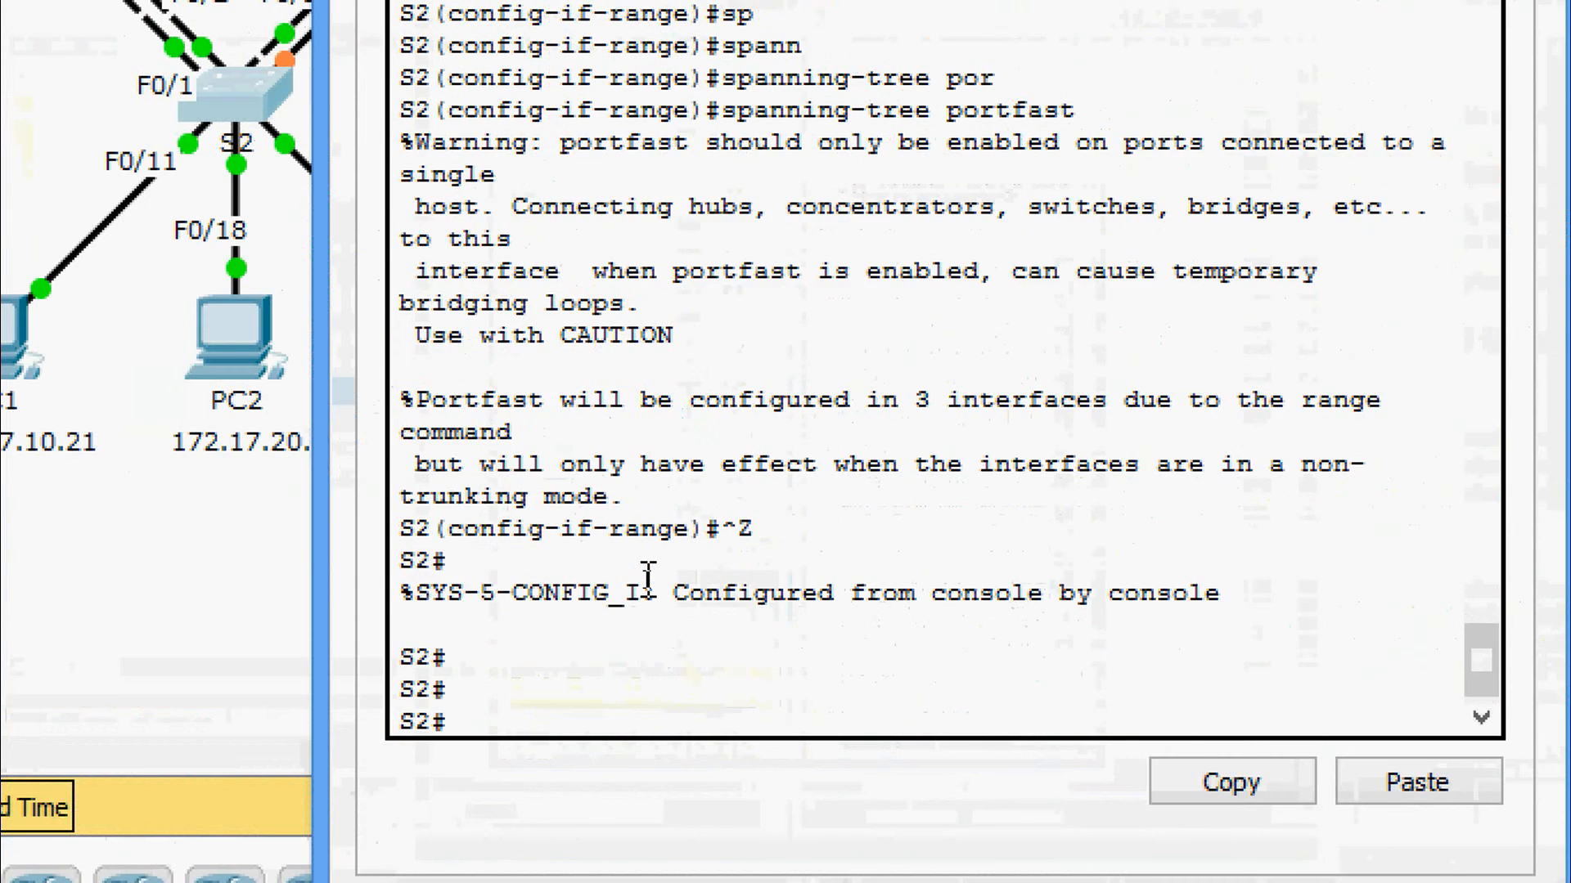
pyautogui.write('sh')
pyautogui.press('Tab')
pyautogui.write('sp')
pyautogui.press('Tab')
pyautogui.press('Return')
# Read through S2's spanning-tree output to its end, examining the root ID, bridge ID and port roles for each VLAN
pyautogui.press('Return')
pyautogui.press('Return')
pyautogui.press('Return')
pyautogui.press('Return')
pyautogui.press('Return')
pyautogui.press('Return')
pyautogui.press('Return')
pyautogui.press('Return')
pyautogui.press('Return')
pyautogui.press('Return')
pyautogui.press('Return')
pyautogui.press('Return')
pyautogui.press('Return')
pyautogui.press('Return')
pyautogui.press('Return')
pyautogui.press('Return')
pyautogui.press('Return')
pyautogui.press('Return')
pyautogui.press('Return')
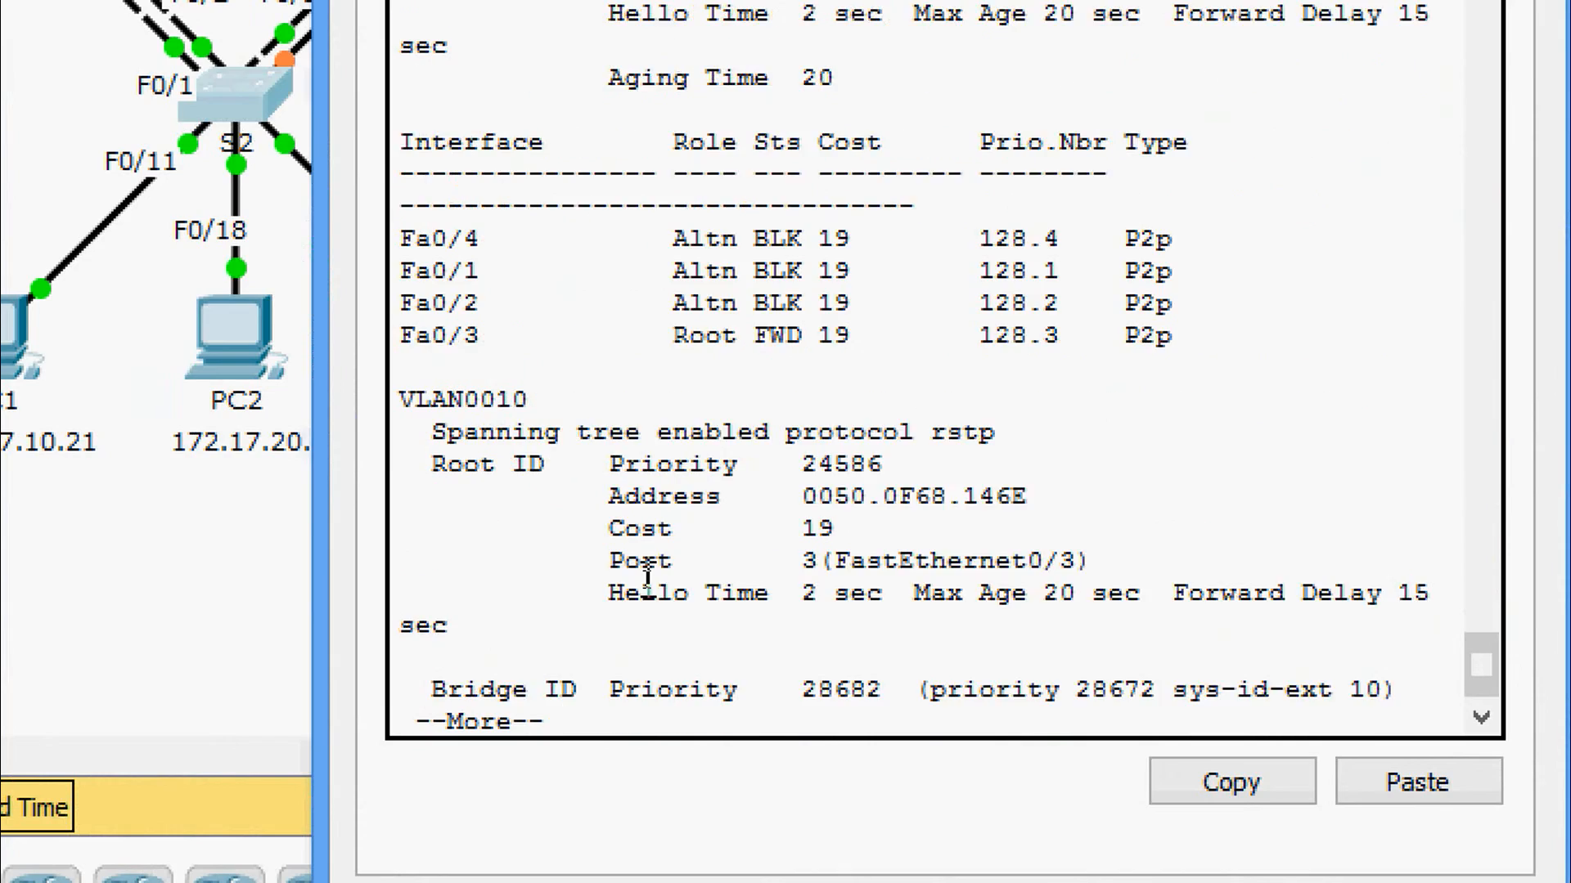
pyautogui.press('Return')
pyautogui.press('Return')
pyautogui.press('Return')
pyautogui.press('Return')
pyautogui.press('Return')
pyautogui.press('Return')
pyautogui.press('Return')
pyautogui.press('Return')
pyautogui.press('Return')
pyautogui.press('Return')
pyautogui.press('Return')
pyautogui.press('Return')
pyautogui.press('Return')
pyautogui.press('Return')
pyautogui.press('Return')
pyautogui.press('Return')
pyautogui.press('Return')
pyautogui.press('Return')
pyautogui.press('Return')
pyautogui.press('Return')
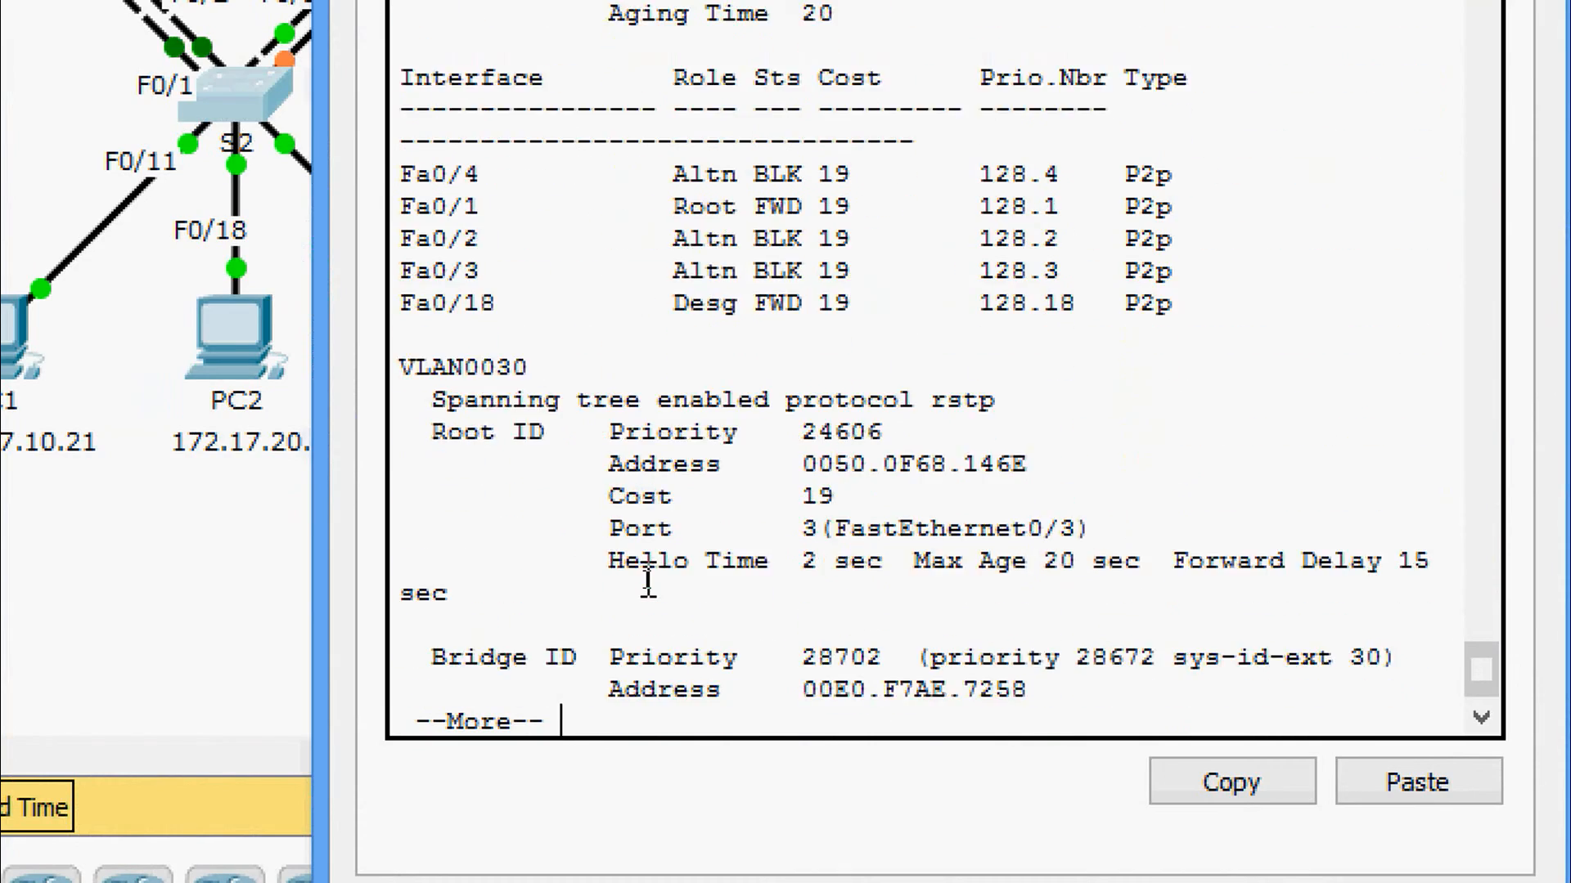
pyautogui.press('Return')
pyautogui.press('Return')
pyautogui.press('Return')
pyautogui.press('Return')
pyautogui.press('Return')
pyautogui.press('Return')
pyautogui.press('Return')
pyautogui.press('Return')
pyautogui.press('Return')
pyautogui.press('Return')
pyautogui.press('Return')
pyautogui.press('Return')
pyautogui.press('Return')
pyautogui.press('Return')
pyautogui.press('Return')
pyautogui.press('Return')
pyautogui.press('Return')
pyautogui.press('Return')
pyautogui.press('Return')
pyautogui.press('Return')
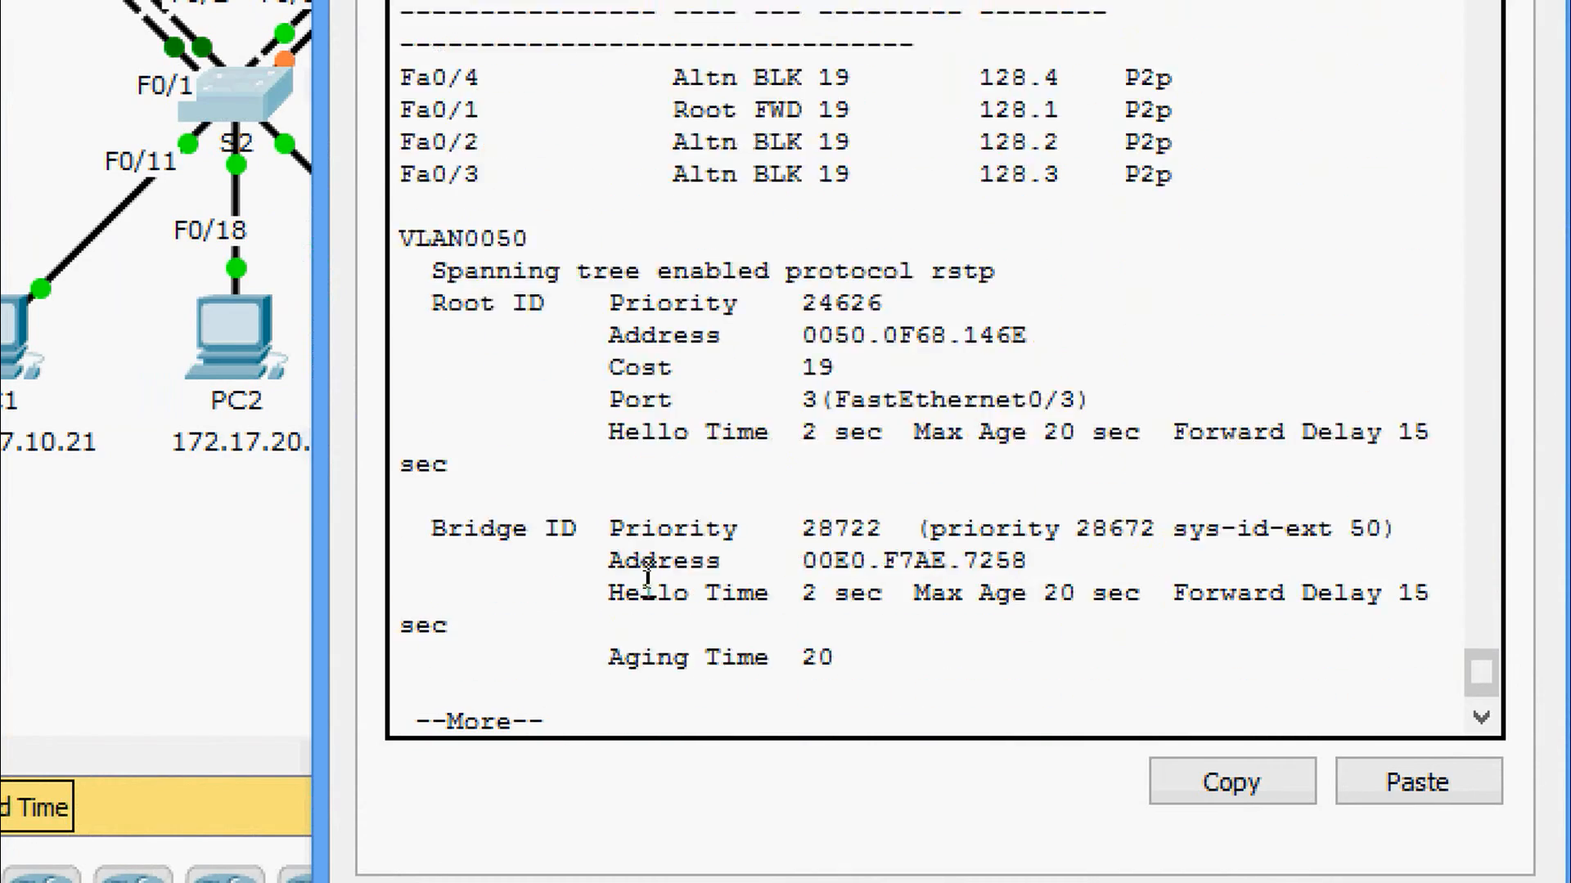
pyautogui.press('Return')
pyautogui.press('Return')
pyautogui.press('Return')
pyautogui.press('Return')
pyautogui.press('Return')
pyautogui.press('Return')
pyautogui.press('Return')
pyautogui.press('Return')
pyautogui.press('Return')
pyautogui.press('Return')
pyautogui.press('Return')
pyautogui.press('Return')
pyautogui.press('Return')
pyautogui.press('Return')
pyautogui.press('Return')
pyautogui.press('Return')
pyautogui.press('Return')
pyautogui.press('Return')
pyautogui.press('Return')
pyautogui.press('Return')
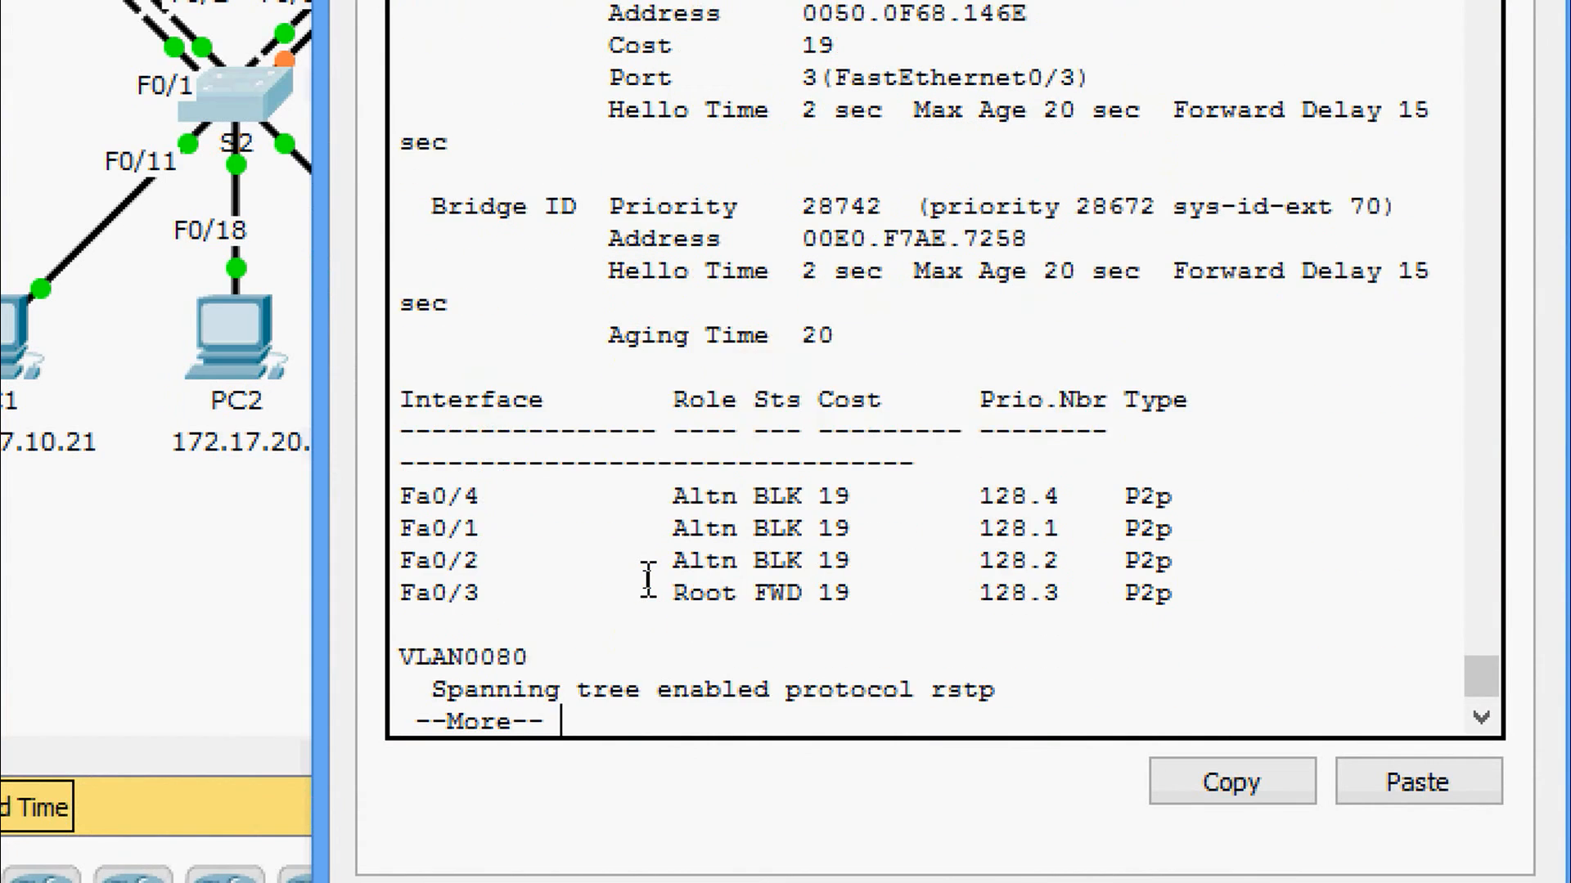
pyautogui.press('Return')
pyautogui.press('Return')
pyautogui.press('Return')
pyautogui.press('Return')
pyautogui.press('Return')
pyautogui.press('Return')
pyautogui.press('Return')
pyautogui.press('Return')
pyautogui.press('Return')
pyautogui.press('Return')
pyautogui.press('Return')
pyautogui.press('Return')
pyautogui.press('Return')
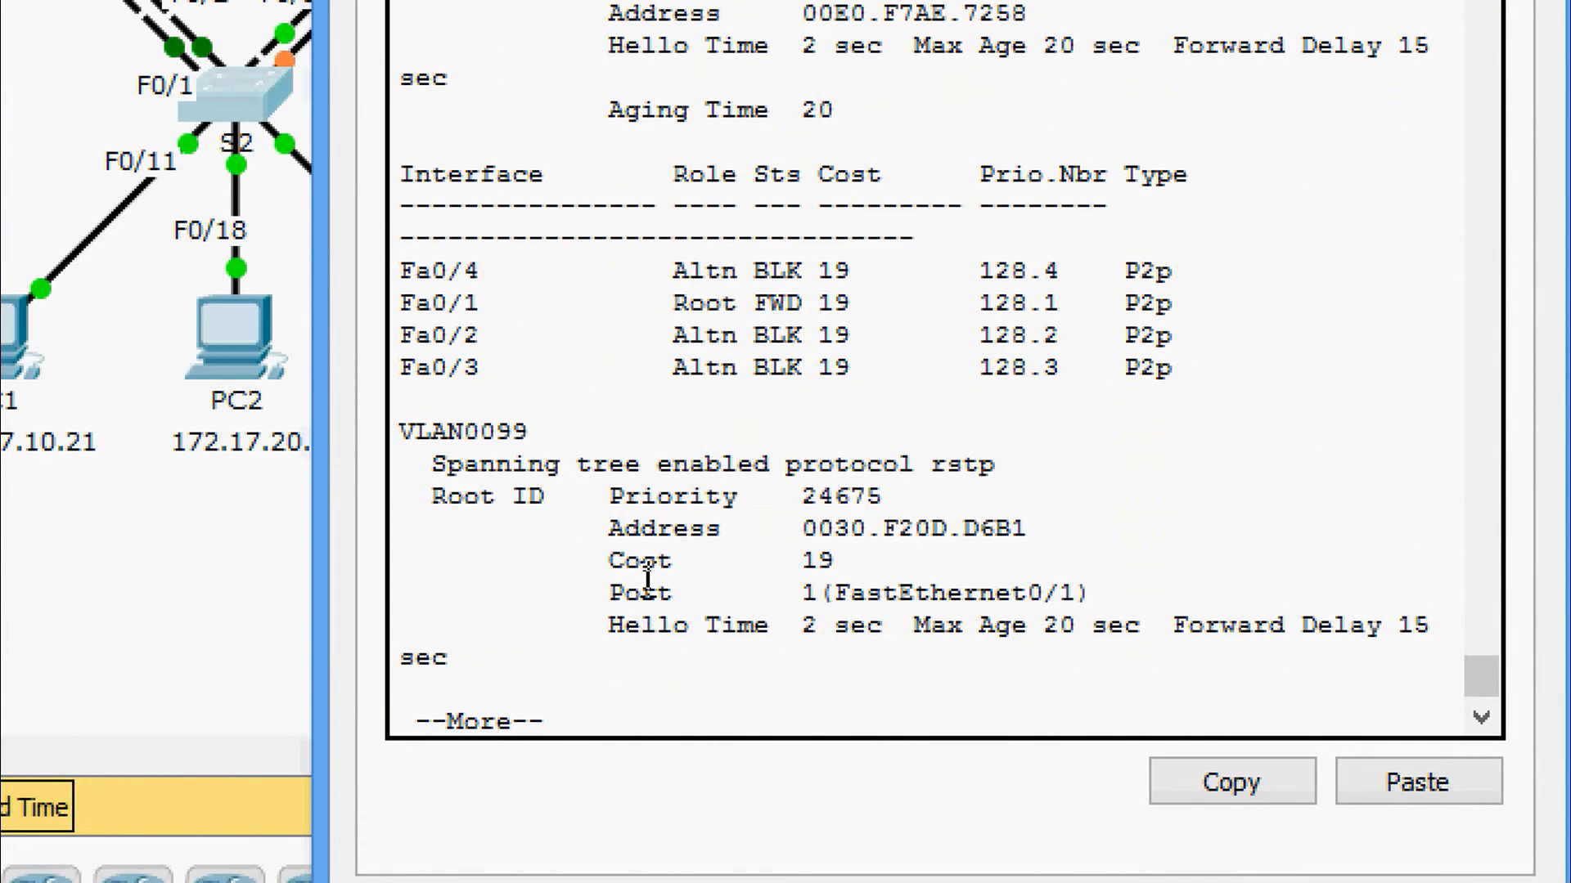
pyautogui.press('Return')
pyautogui.press('Return')
pyautogui.press('Return')
pyautogui.press('Return')
pyautogui.press('Return')
pyautogui.press('Return')
pyautogui.press('Return')
pyautogui.press('Return')
pyautogui.press('Return')
pyautogui.press('Return')
pyautogui.press('Return')
pyautogui.press('Return')
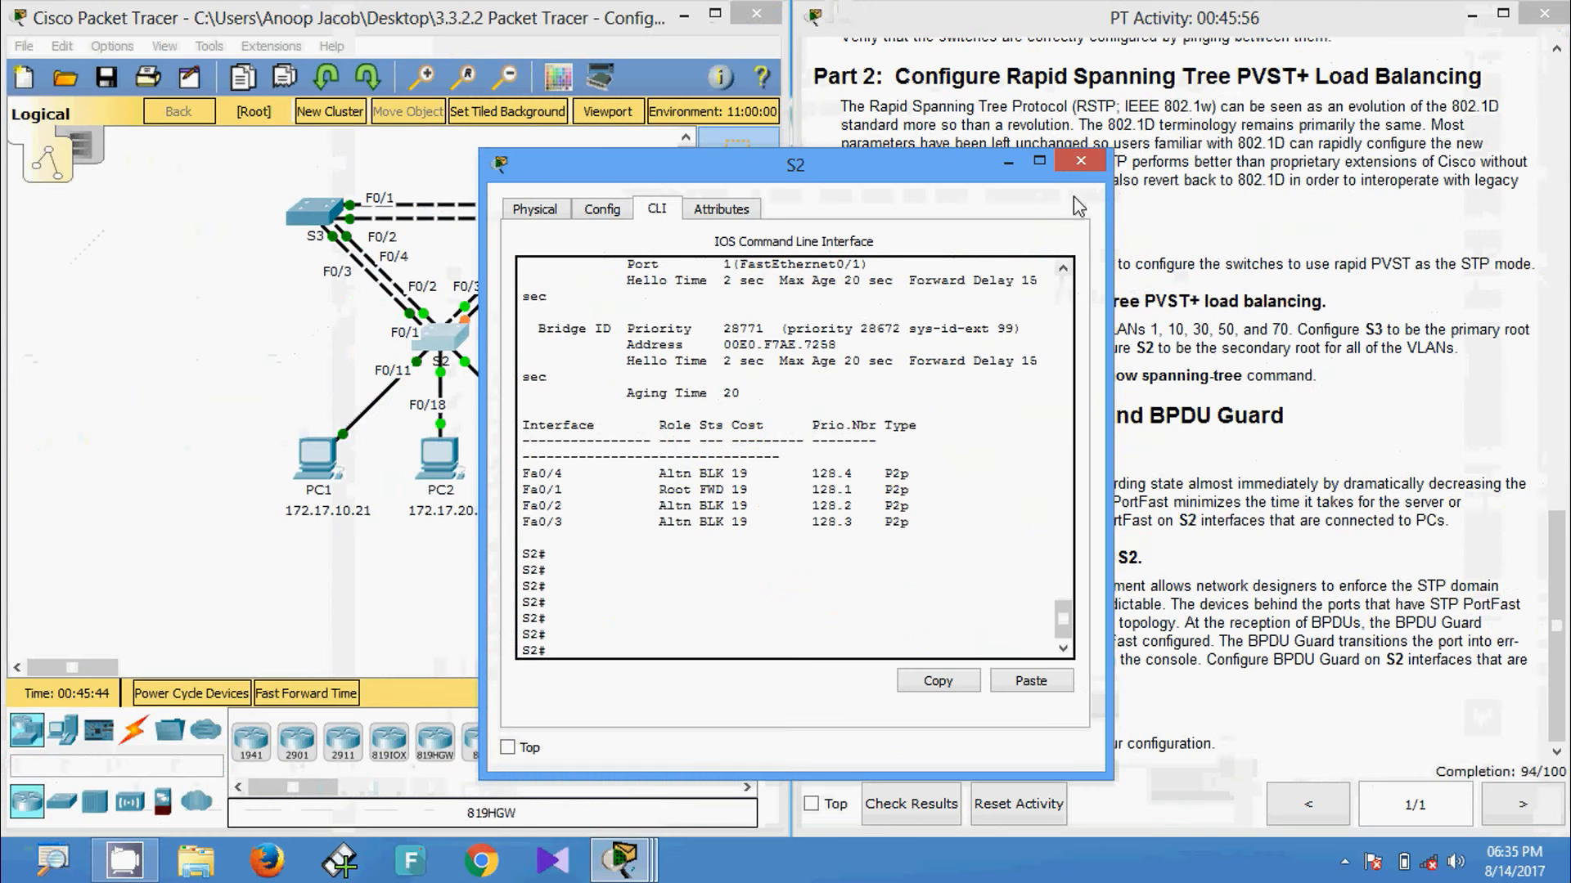
# Close switch S2, open switch S3's command line, leave configuration mode for privileged EXEC mode and run show spanning-tree
pyautogui.click(1080, 160)
pyautogui.click(304, 217)
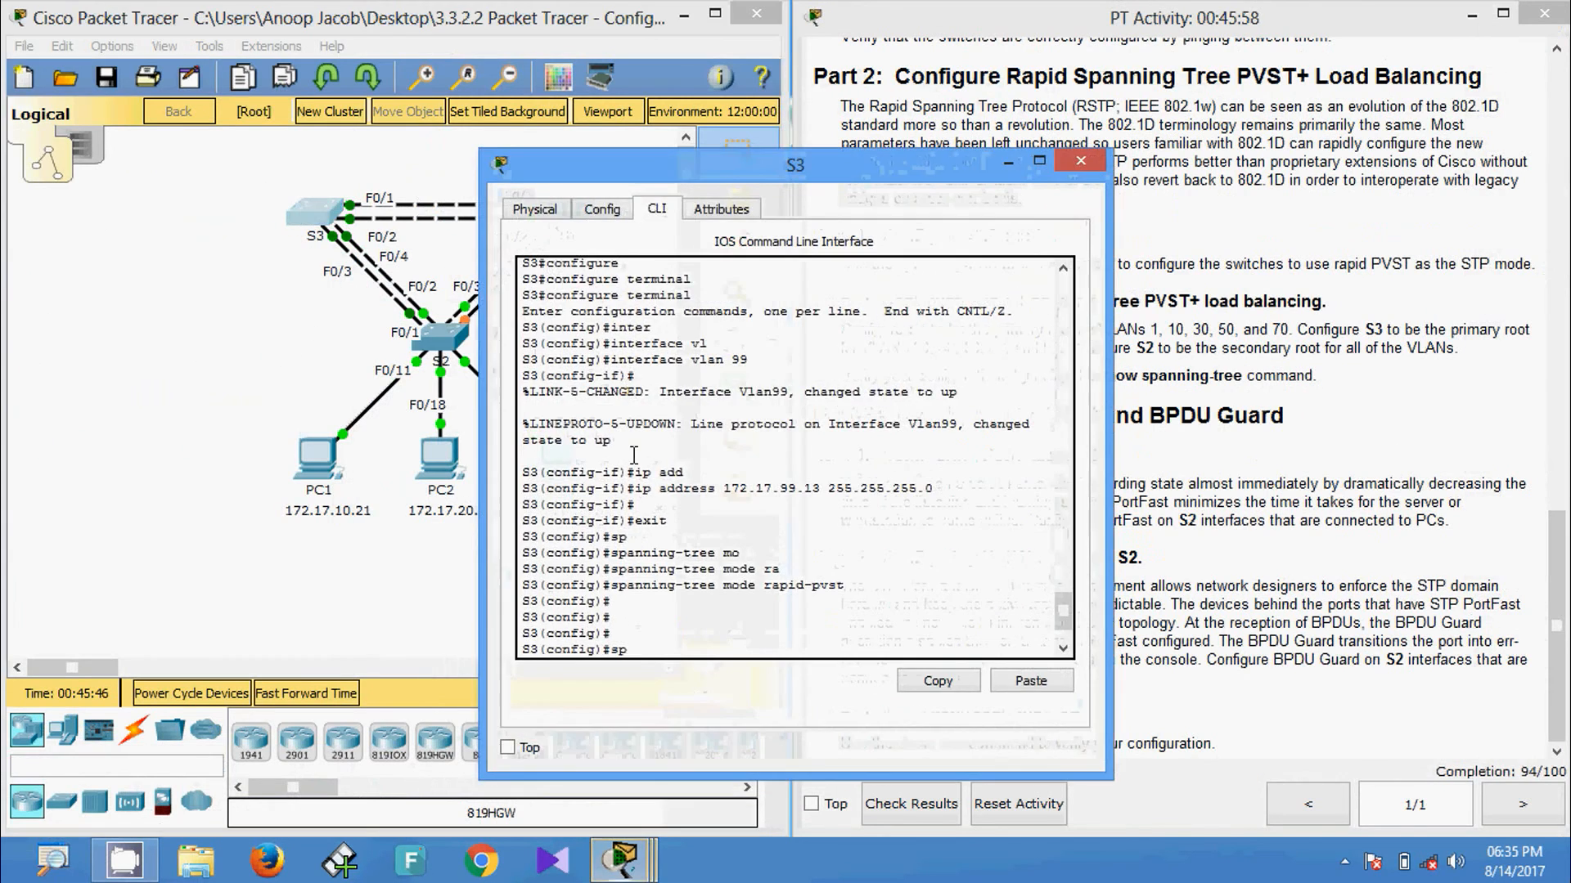
pyautogui.press('Return')
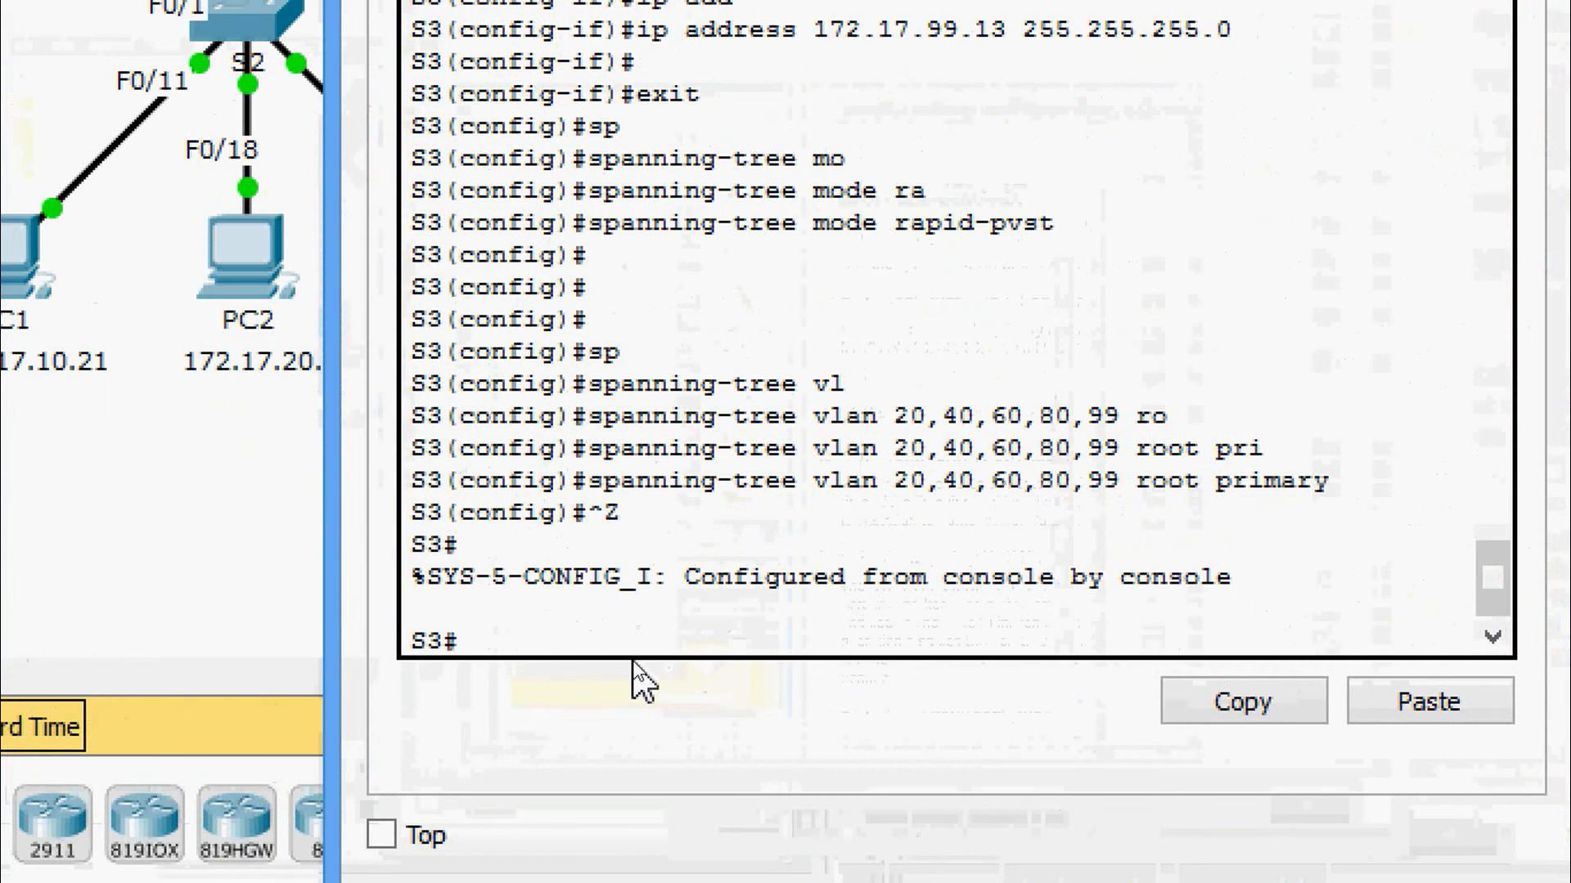
pyautogui.write('sh')
pyautogui.press('Tab')
pyautogui.write('sp')
pyautogui.press('Tab')
pyautogui.press('Return')
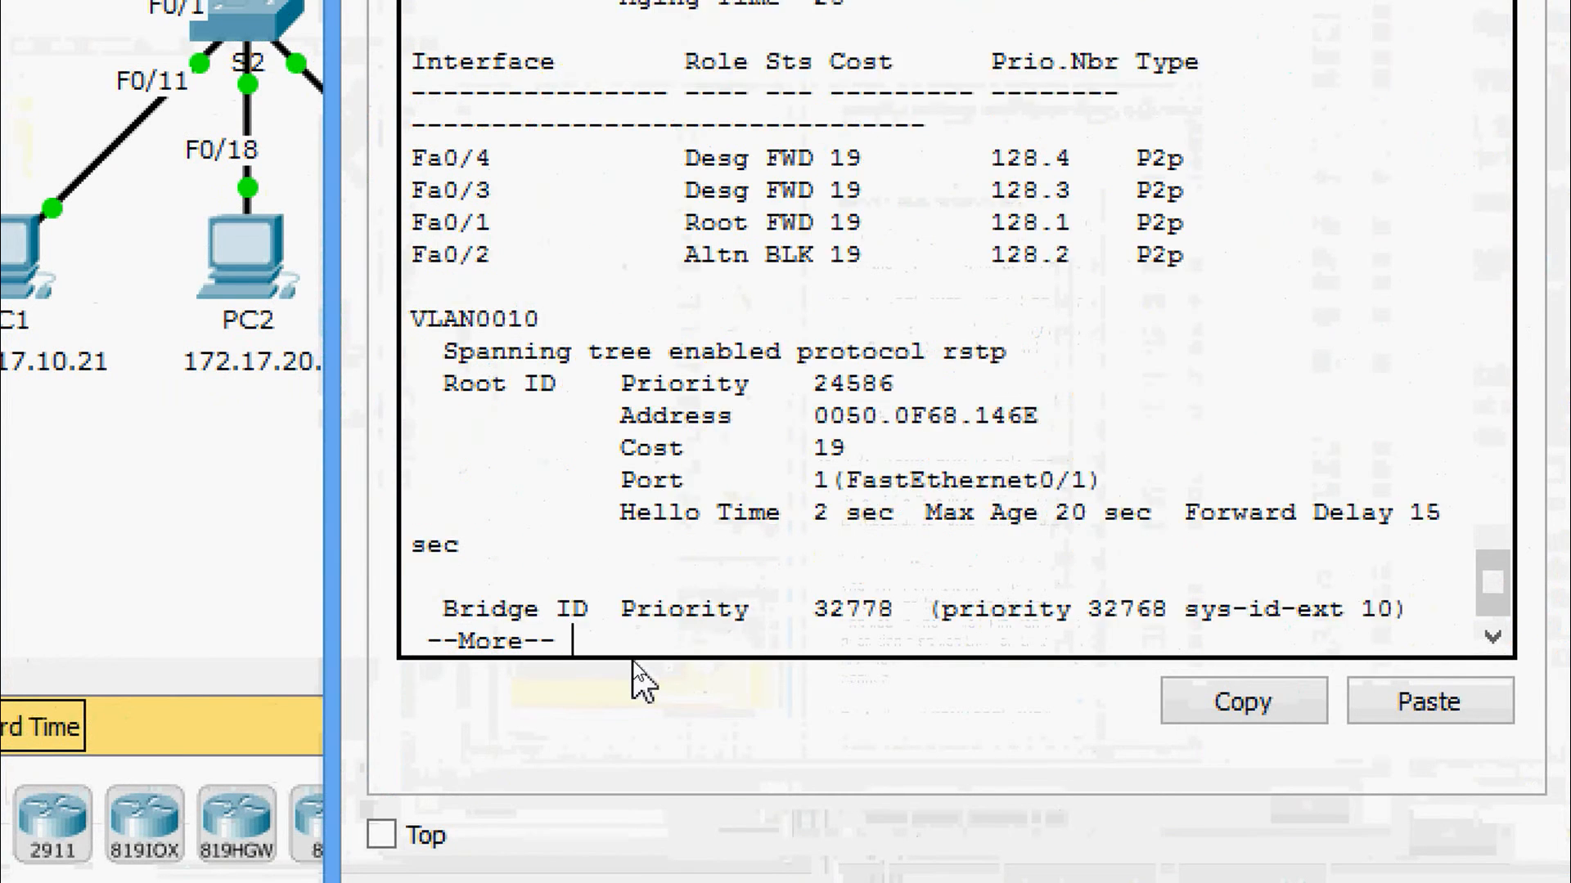
# Read through S3's spanning-tree output, examining the root ID, bridge ID and port roles for each VLAN
pyautogui.press('Return')
pyautogui.press('Return')
pyautogui.press('Return')
pyautogui.press('Return')
pyautogui.press('Return')
pyautogui.press('Return')
pyautogui.press('Return')
pyautogui.press('Return')
pyautogui.press('Return')
pyautogui.press('Return')
pyautogui.press('Return')
pyautogui.press('Return')
pyautogui.press('Return')
pyautogui.press('Return')
pyautogui.press('Return')
pyautogui.press('Return')
pyautogui.press('Return')
pyautogui.press('Return')
pyautogui.press('Return')
pyautogui.press('Return')
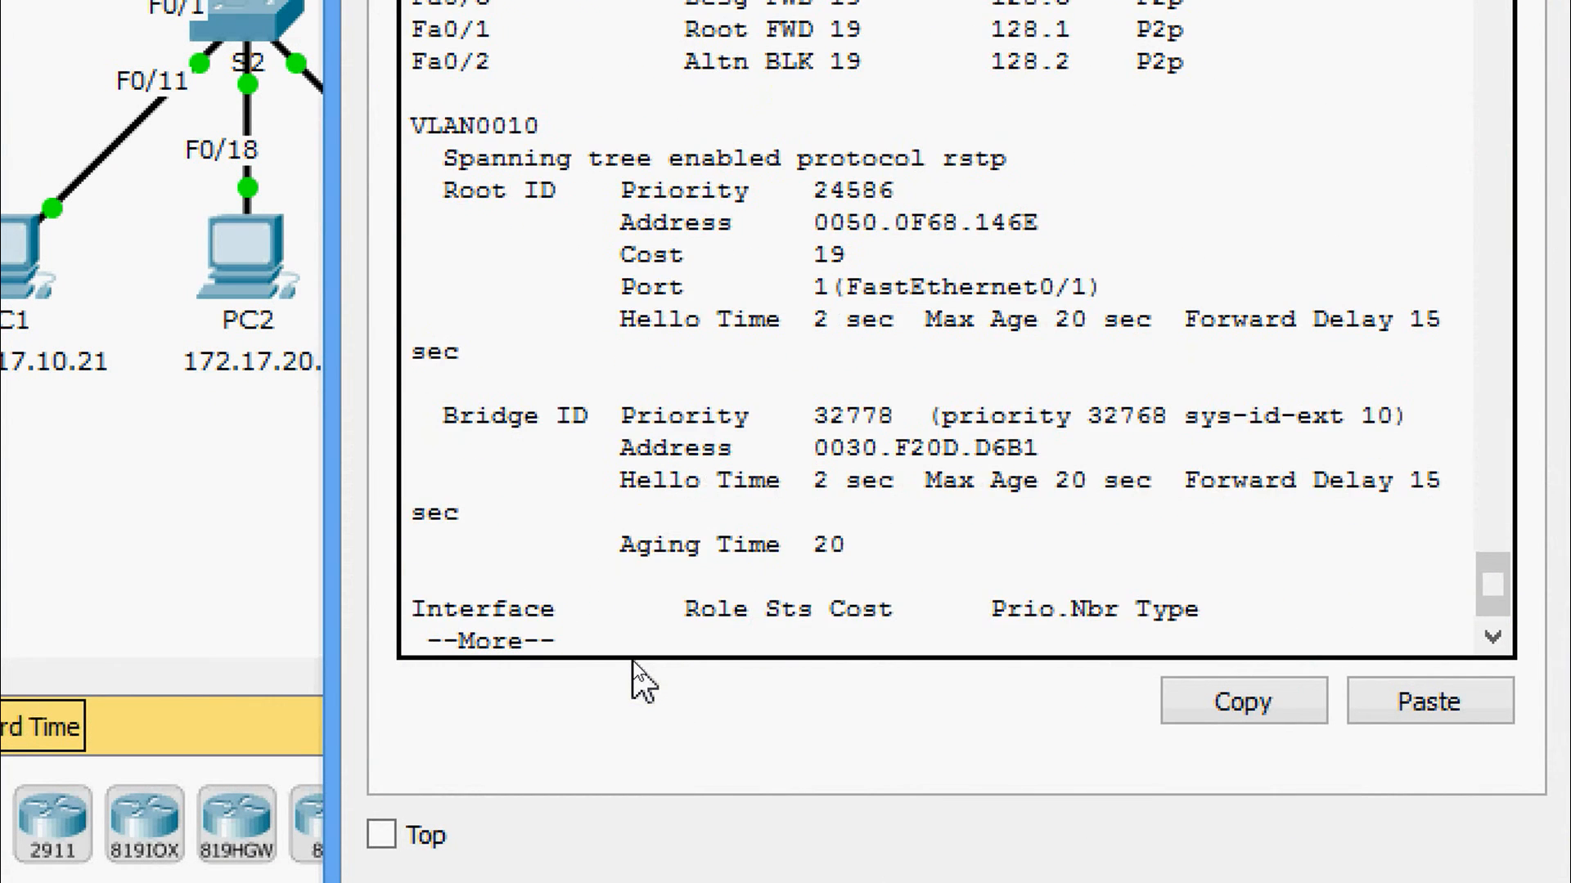
pyautogui.press('Return')
pyautogui.press('Return')
pyautogui.press('Return')
pyautogui.press('Return')
pyautogui.press('Return')
pyautogui.press('Return')
pyautogui.press('Return')
pyautogui.press('Return')
pyautogui.press('Return')
pyautogui.press('Return')
pyautogui.press('Return')
pyautogui.press('Return')
pyautogui.press('Return')
pyautogui.press('Return')
pyautogui.press('Return')
pyautogui.press('Return')
pyautogui.press('Return')
pyautogui.press('Return')
pyautogui.press('Return')
pyautogui.press('Return')
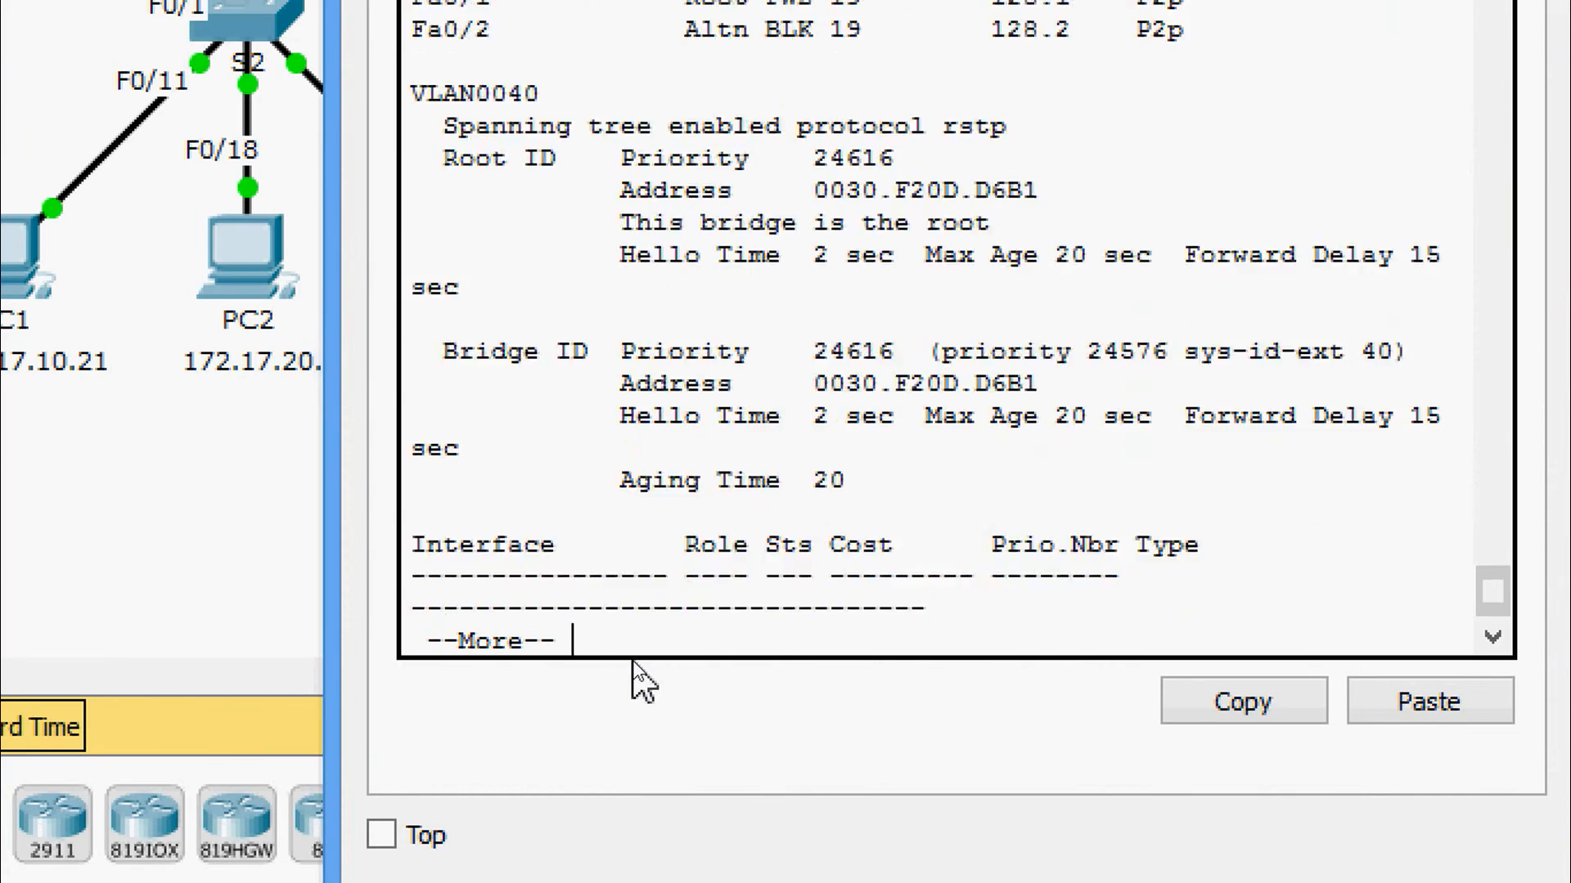
pyautogui.press('Return')
pyautogui.press('Return')
pyautogui.press('Return')
pyautogui.press('Return')
pyautogui.press('Return')
pyautogui.press('Return')
pyautogui.press('Return')
pyautogui.press('Return')
pyautogui.press('Return')
pyautogui.press('Return')
pyautogui.press('Return')
pyautogui.press('Return')
pyautogui.press('Return')
pyautogui.press('Return')
pyautogui.press('Return')
pyautogui.press('Return')
pyautogui.press('Return')
pyautogui.press('Return')
pyautogui.press('Return')
pyautogui.press('Return')
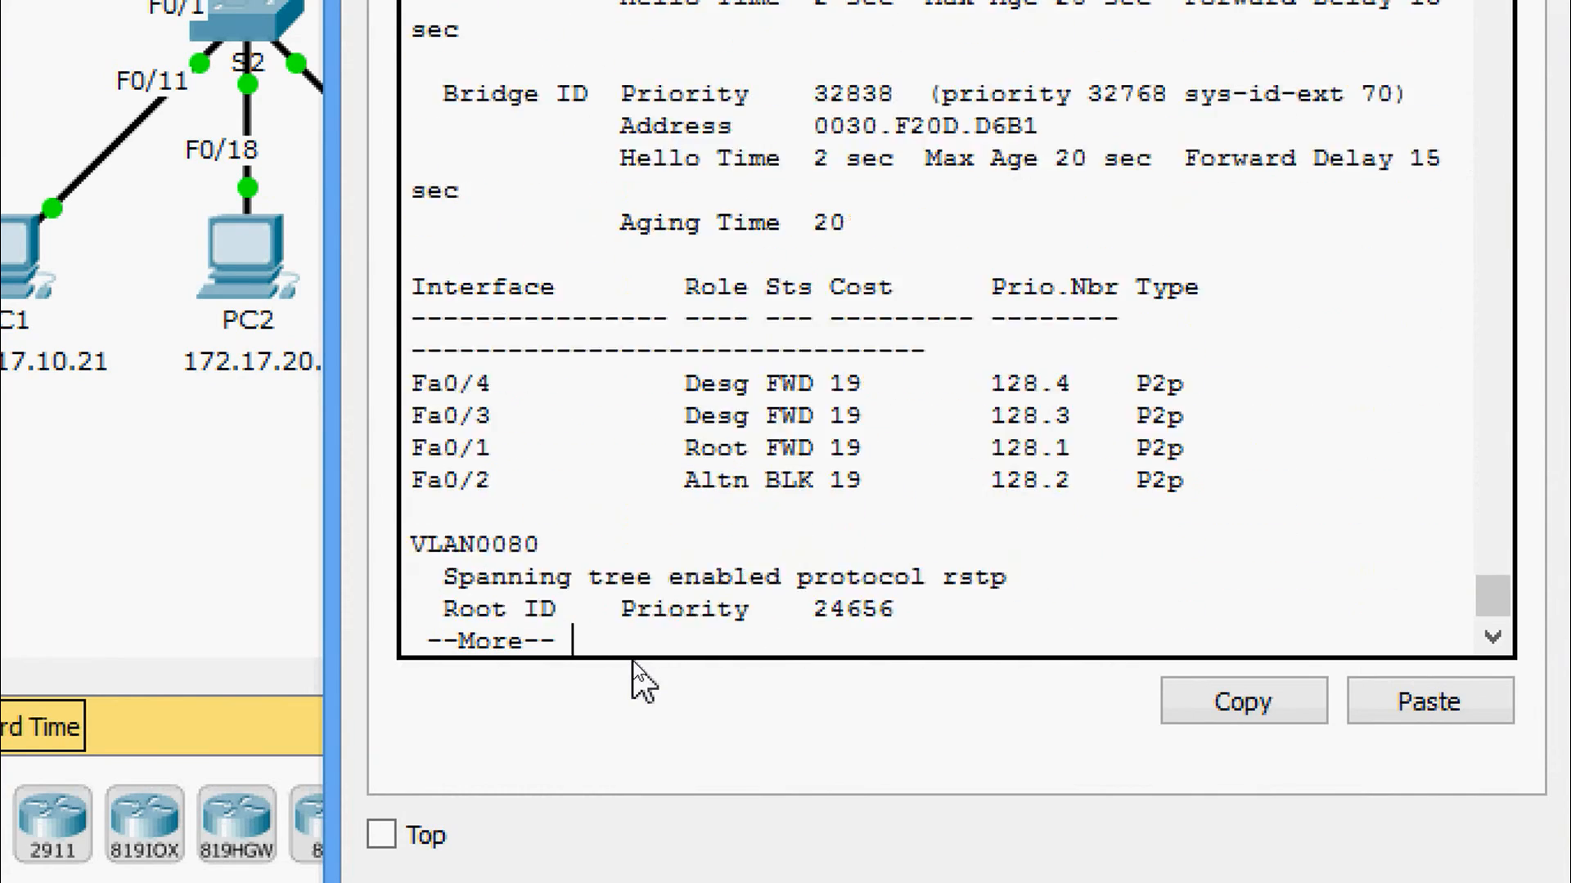
pyautogui.press('Return')
pyautogui.press('Return')
pyautogui.press('Return')
pyautogui.press('Return')
pyautogui.press('Return')
pyautogui.press('Return')
pyautogui.press('Return')
pyautogui.press('Return')
pyautogui.press('Return')
pyautogui.press('Return')
pyautogui.press('Return')
pyautogui.press('Return')
pyautogui.press('Return')
pyautogui.press('Return')
pyautogui.press('Return')
pyautogui.press('Return')
pyautogui.press('Return')
pyautogui.press('Return')
pyautogui.press('Return')
pyautogui.press('Return')
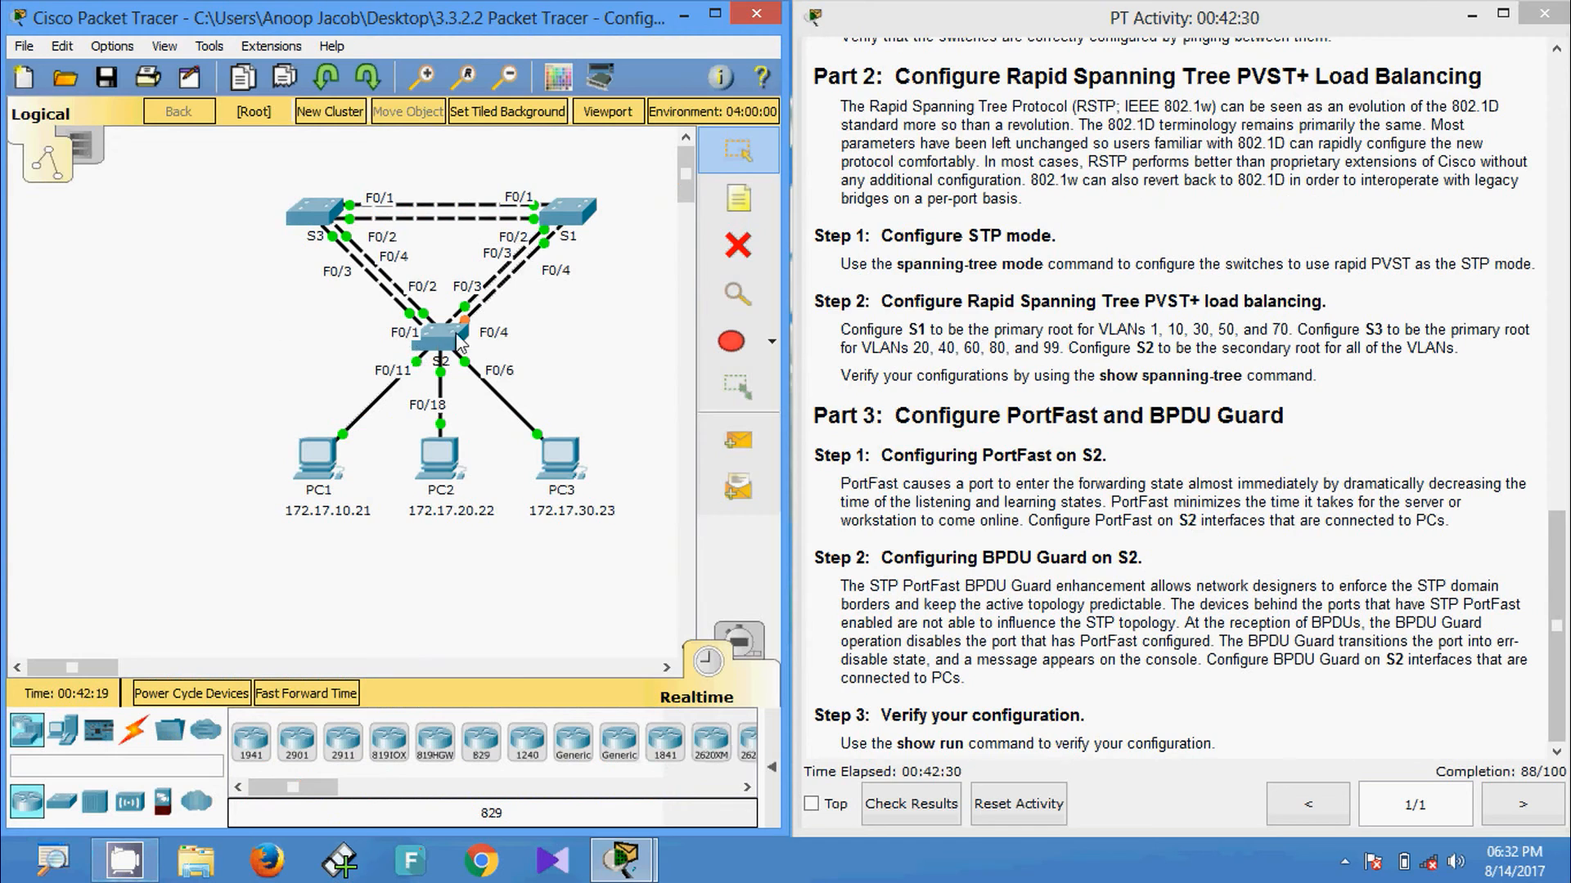
# Open switch S2's command line and enter interface range configuration for fastEthernet 0/6, 0/11 and 0/18
pyautogui.click(440, 335)
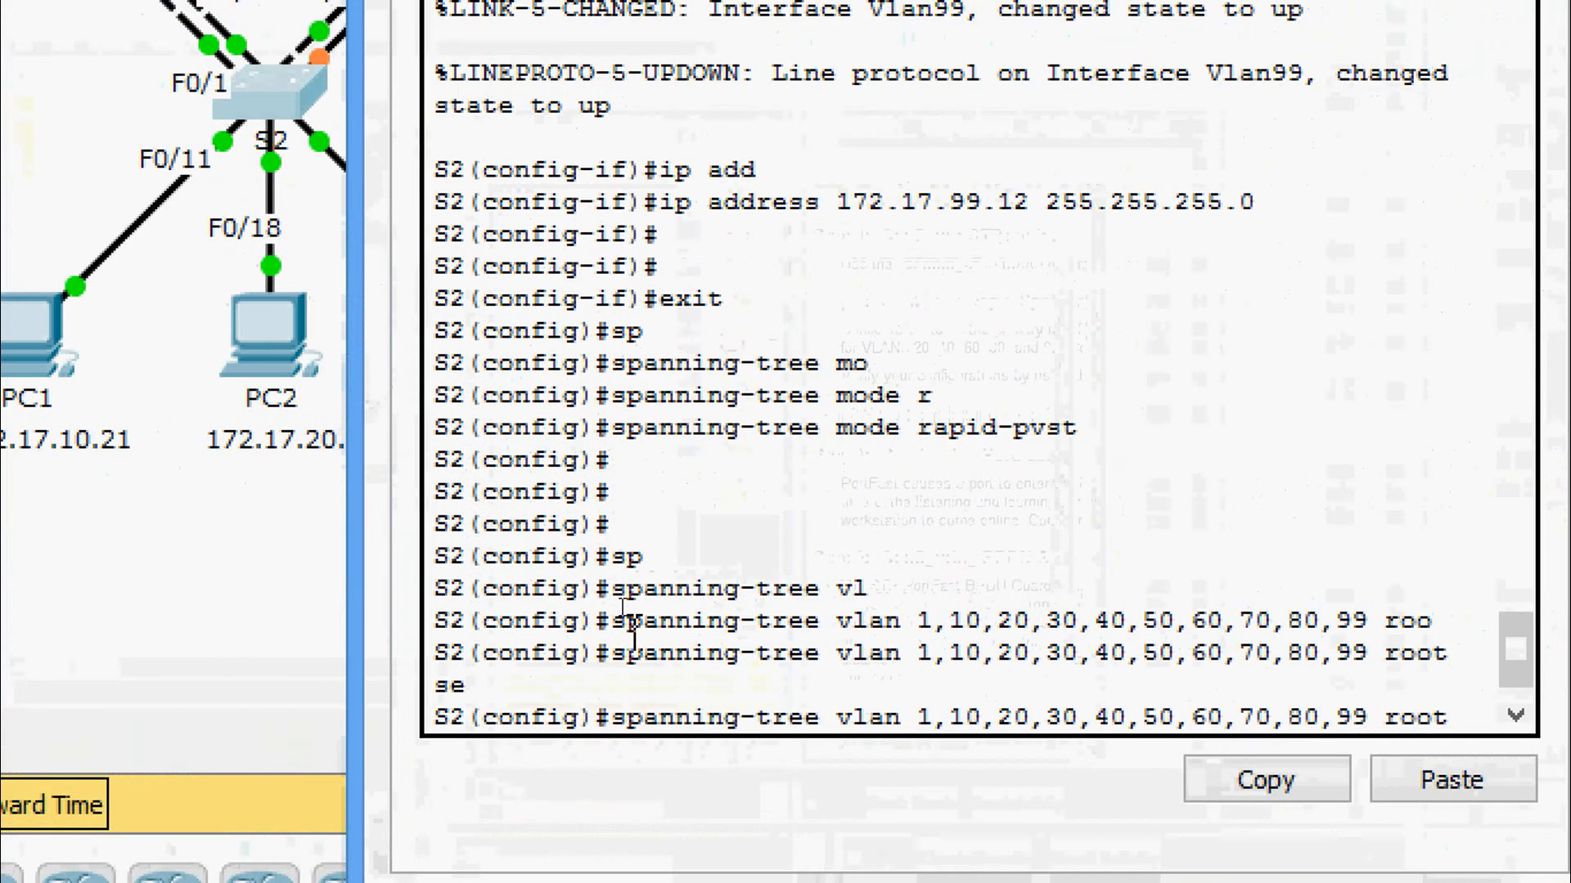
pyautogui.press('Return')
pyautogui.press('Return')
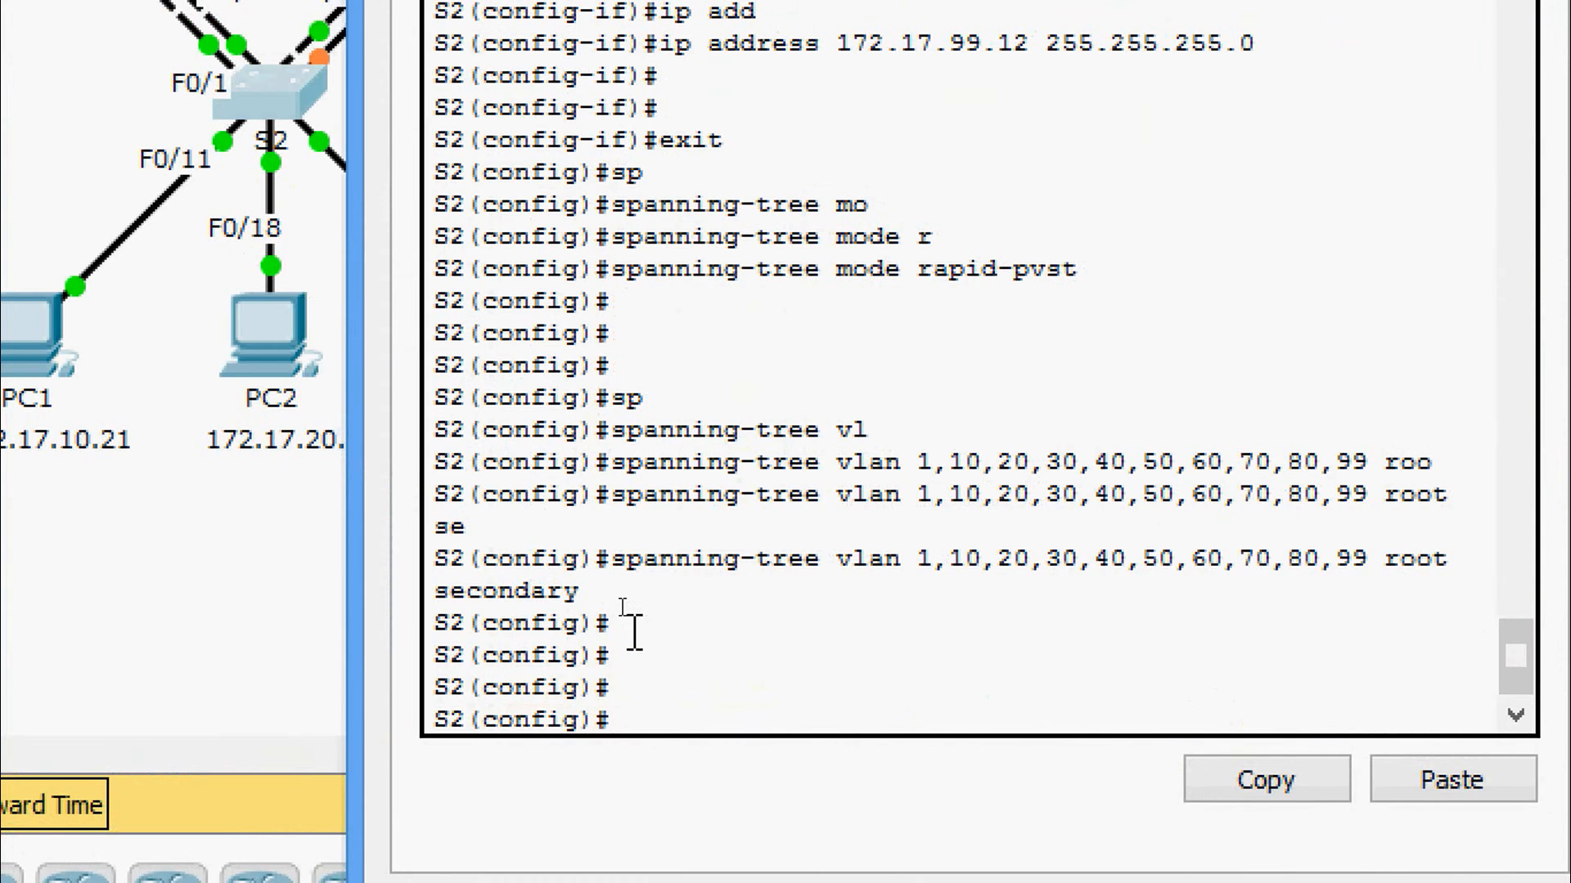
pyautogui.write('inter')
pyautogui.press('Tab')
pyautogui.write('r')
pyautogui.press('Tab')
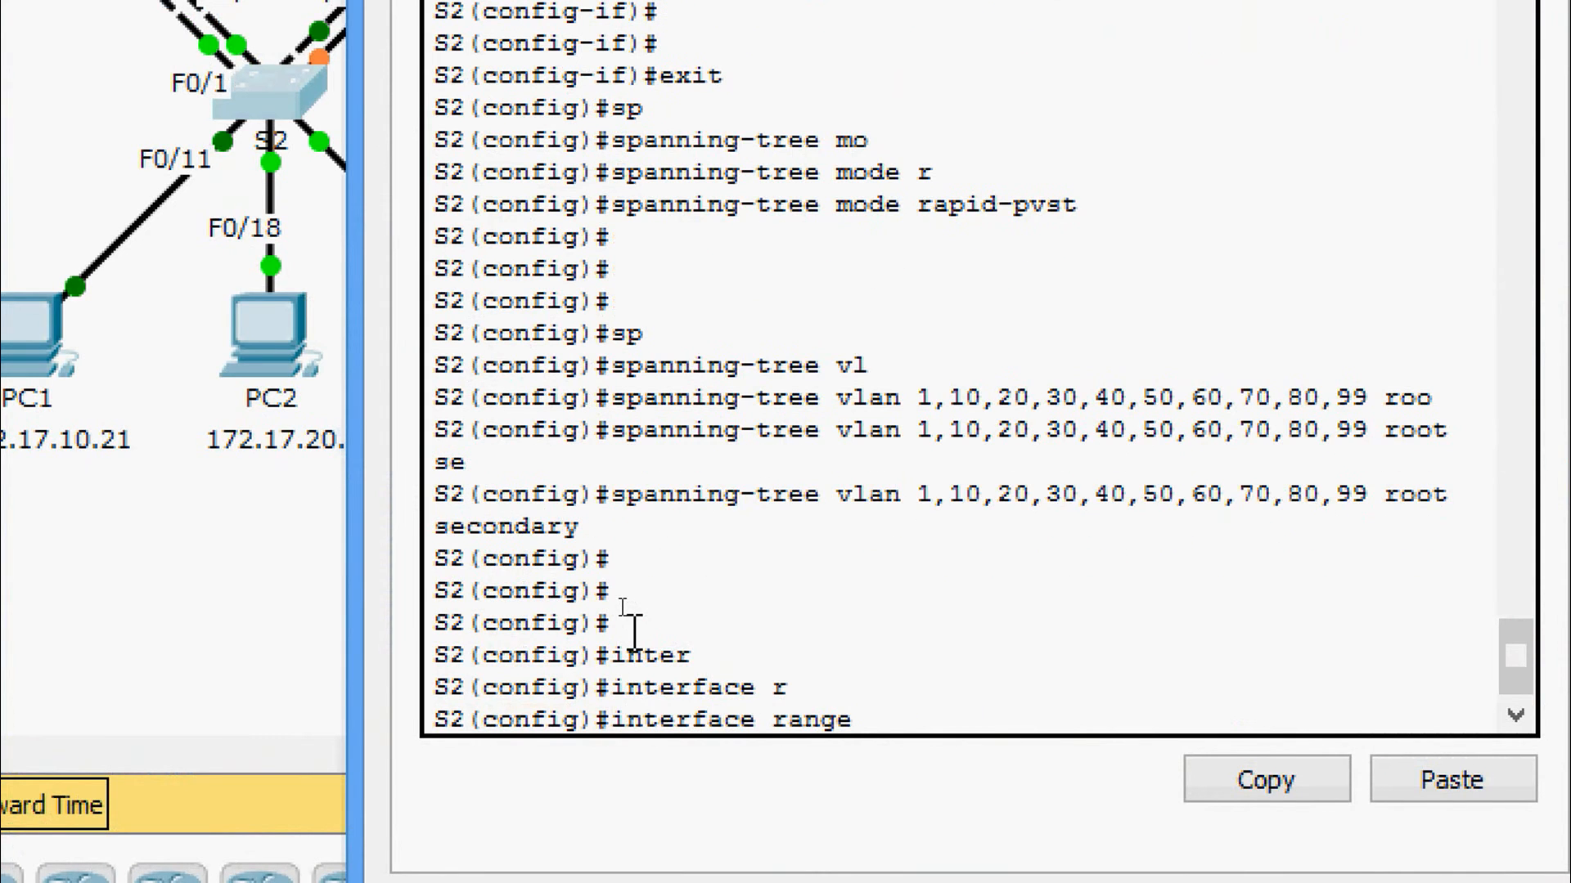
pyautogui.write('f')
pyautogui.press('Tab')
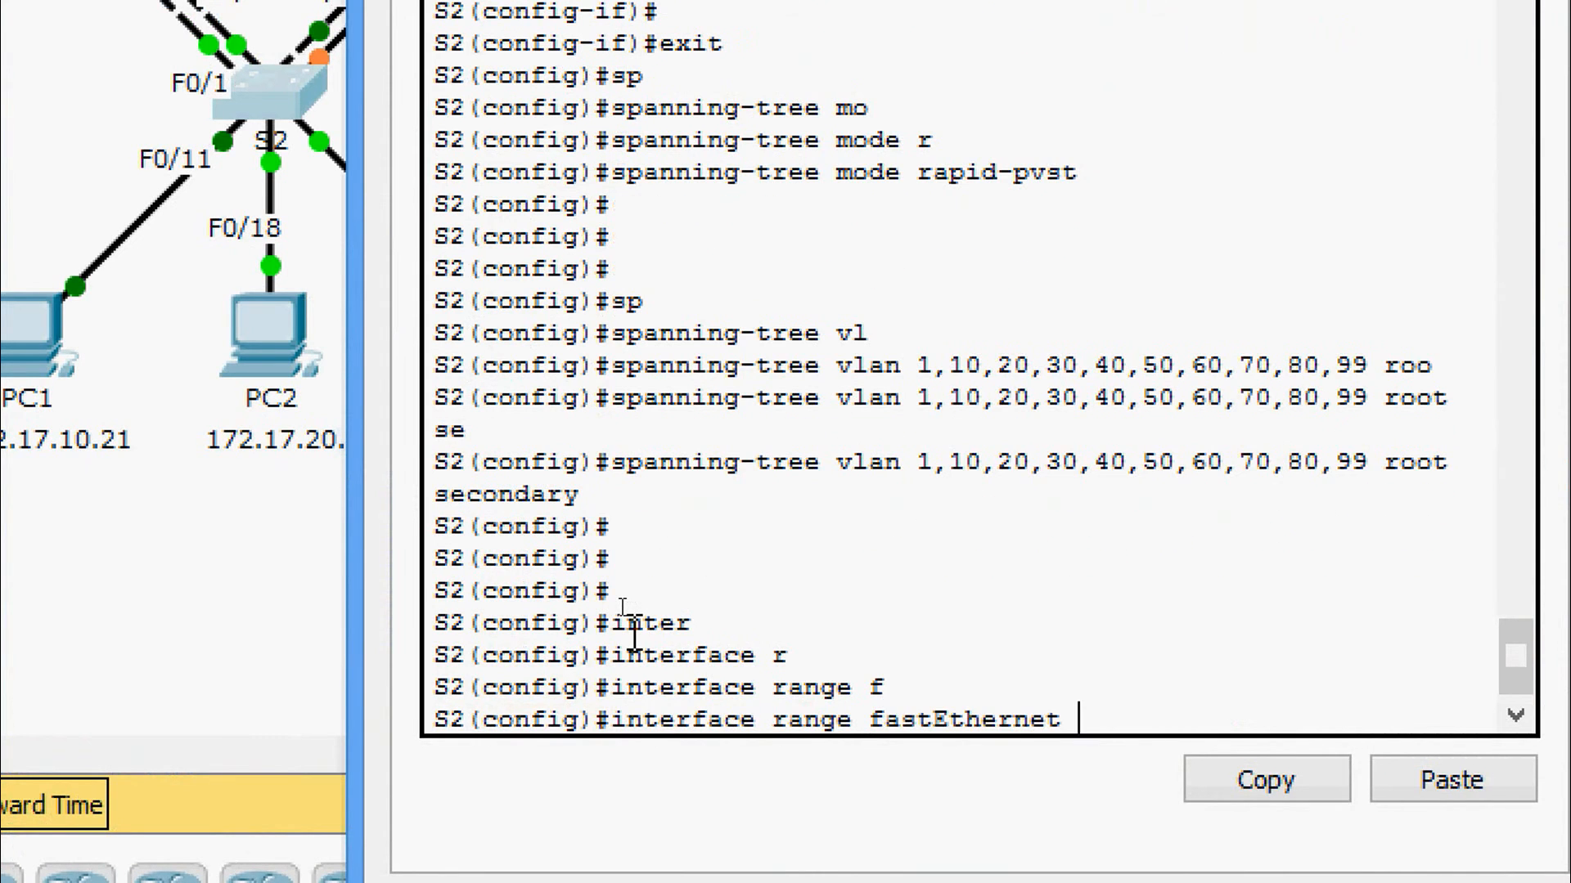
pyautogui.write('0/6,f')
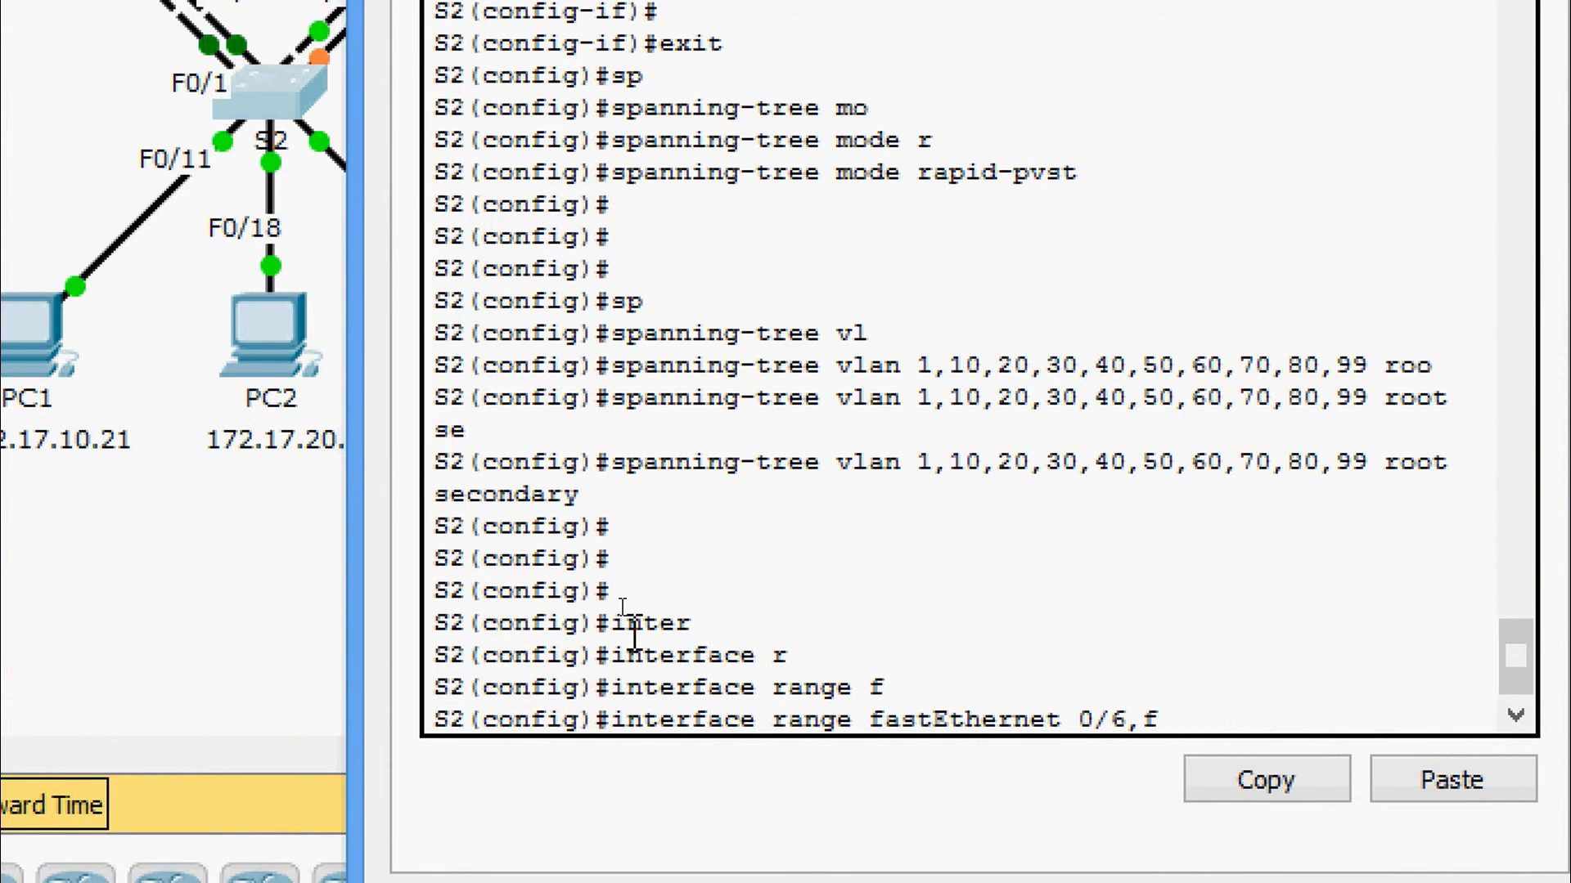
pyautogui.write(' 0/11,')
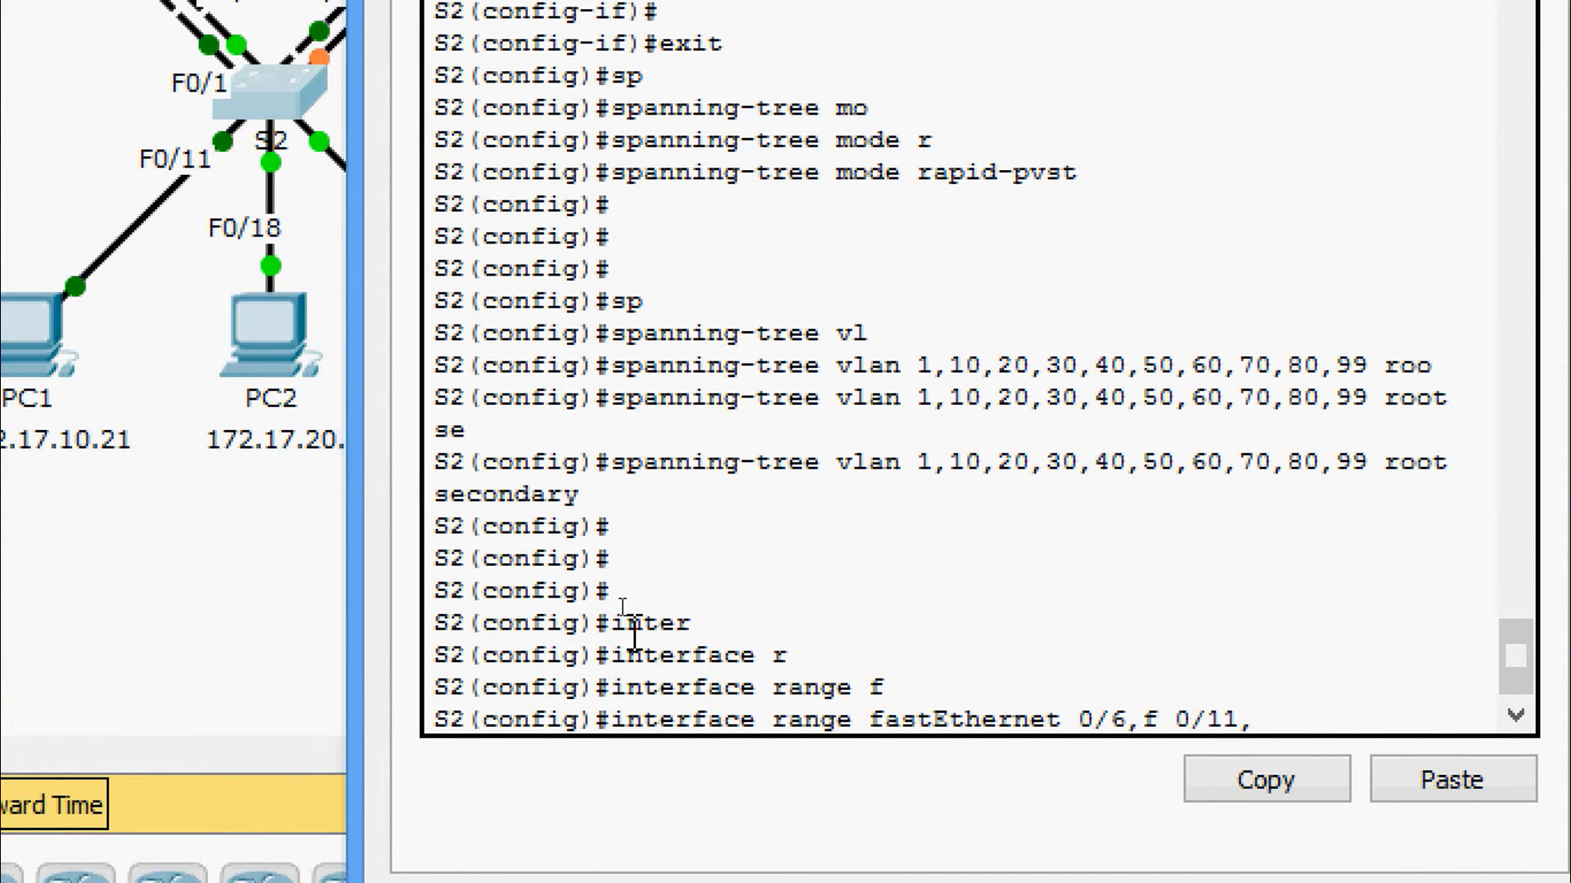
pyautogui.write(' f 0/1')
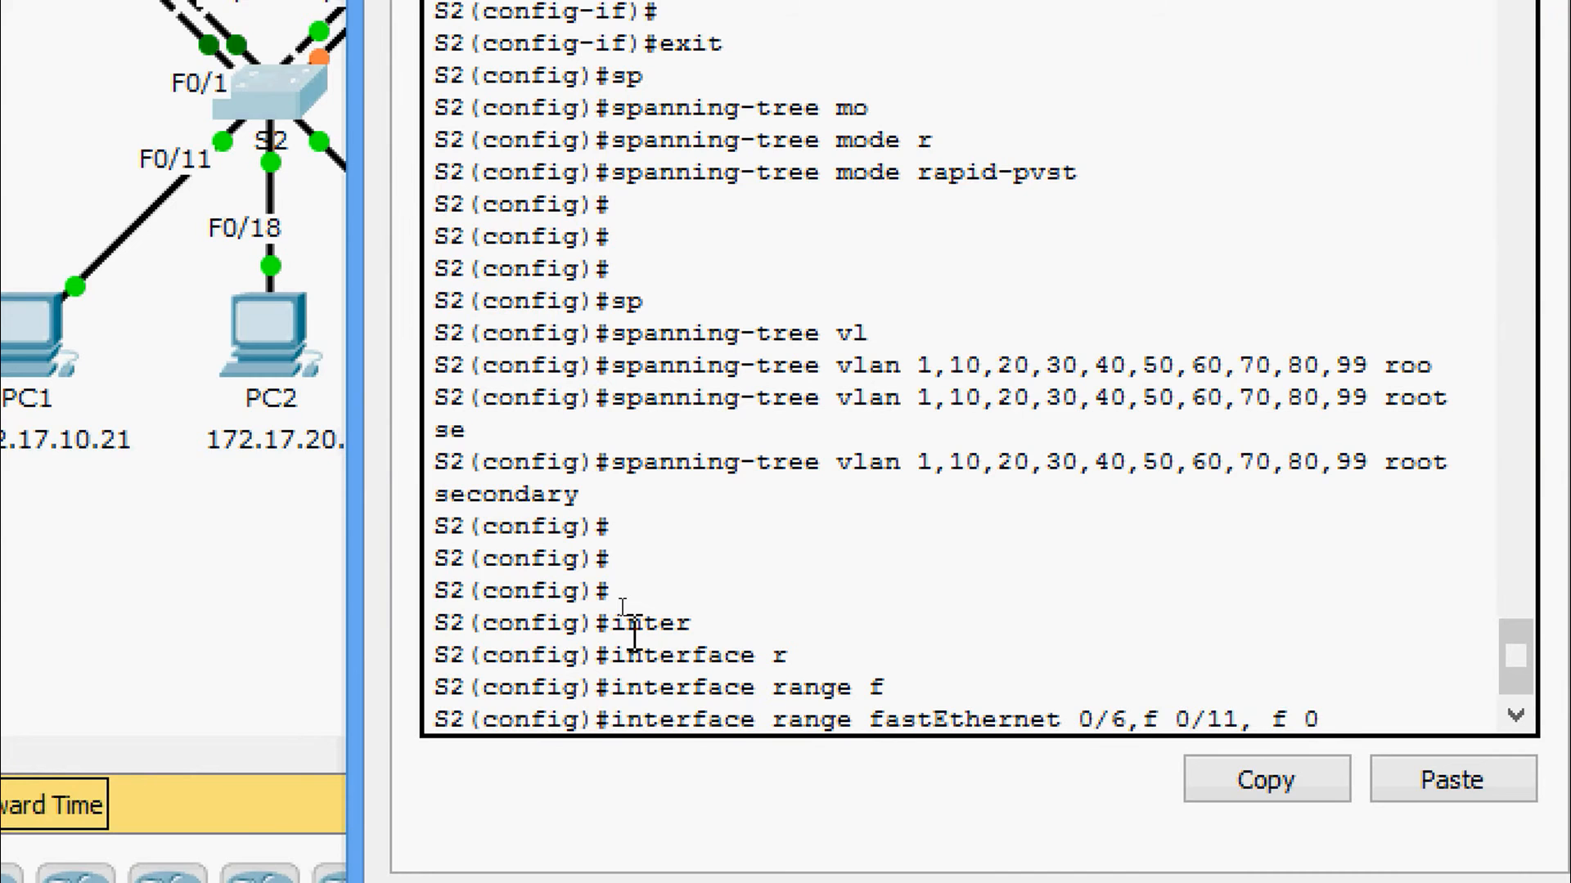
pyautogui.write('8')
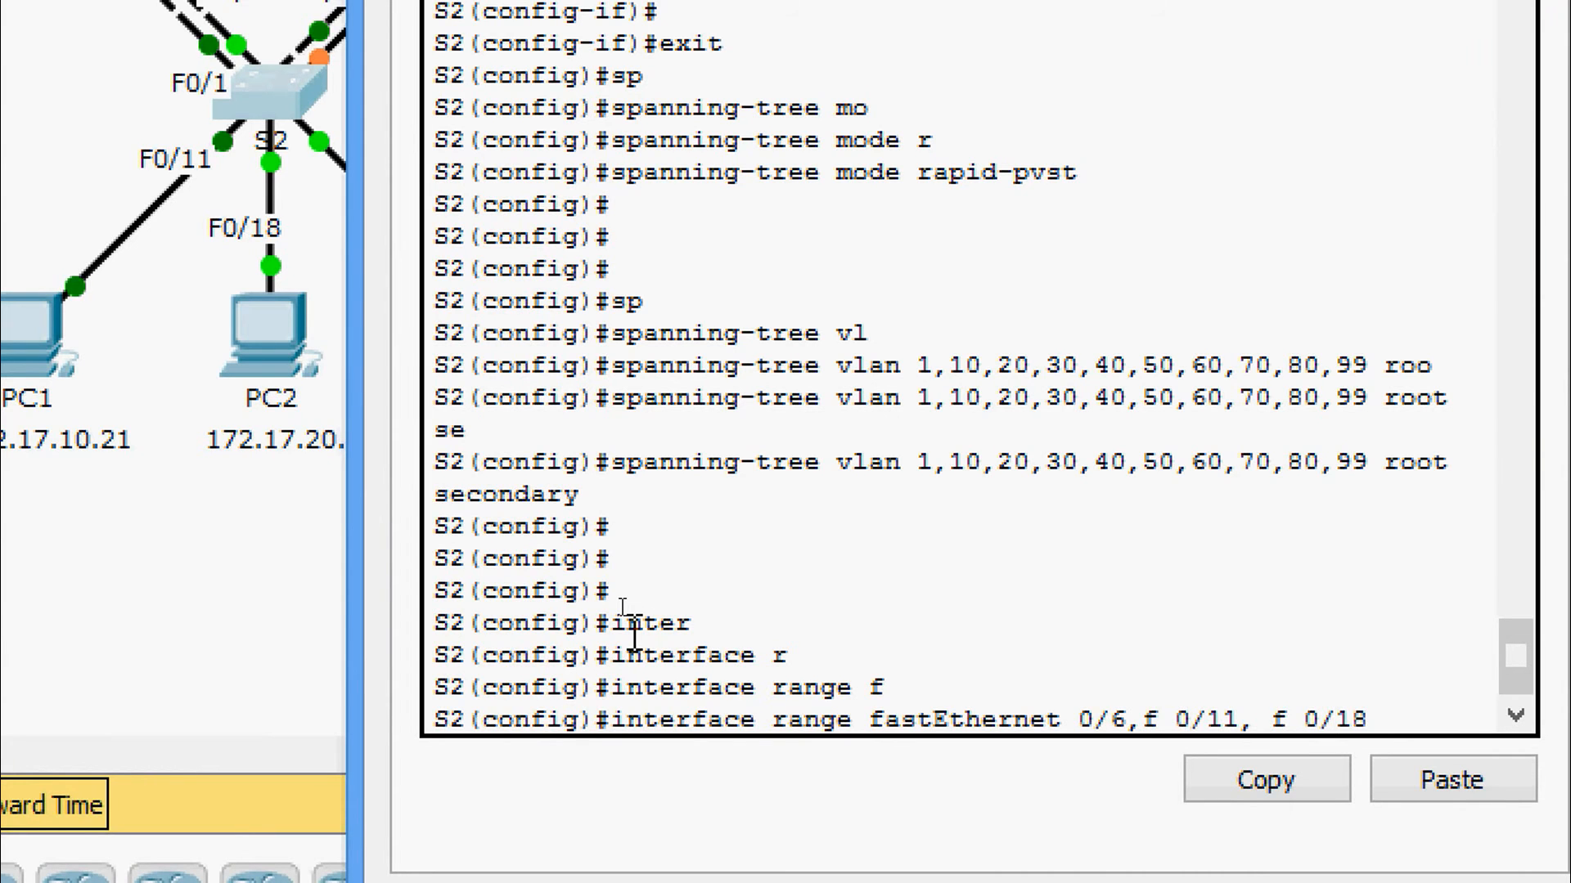
pyautogui.press('Return')
# Enable PortFast on the selected interface range with the spanning-tree portfast command
pyautogui.write('sp')
pyautogui.press('Tab')
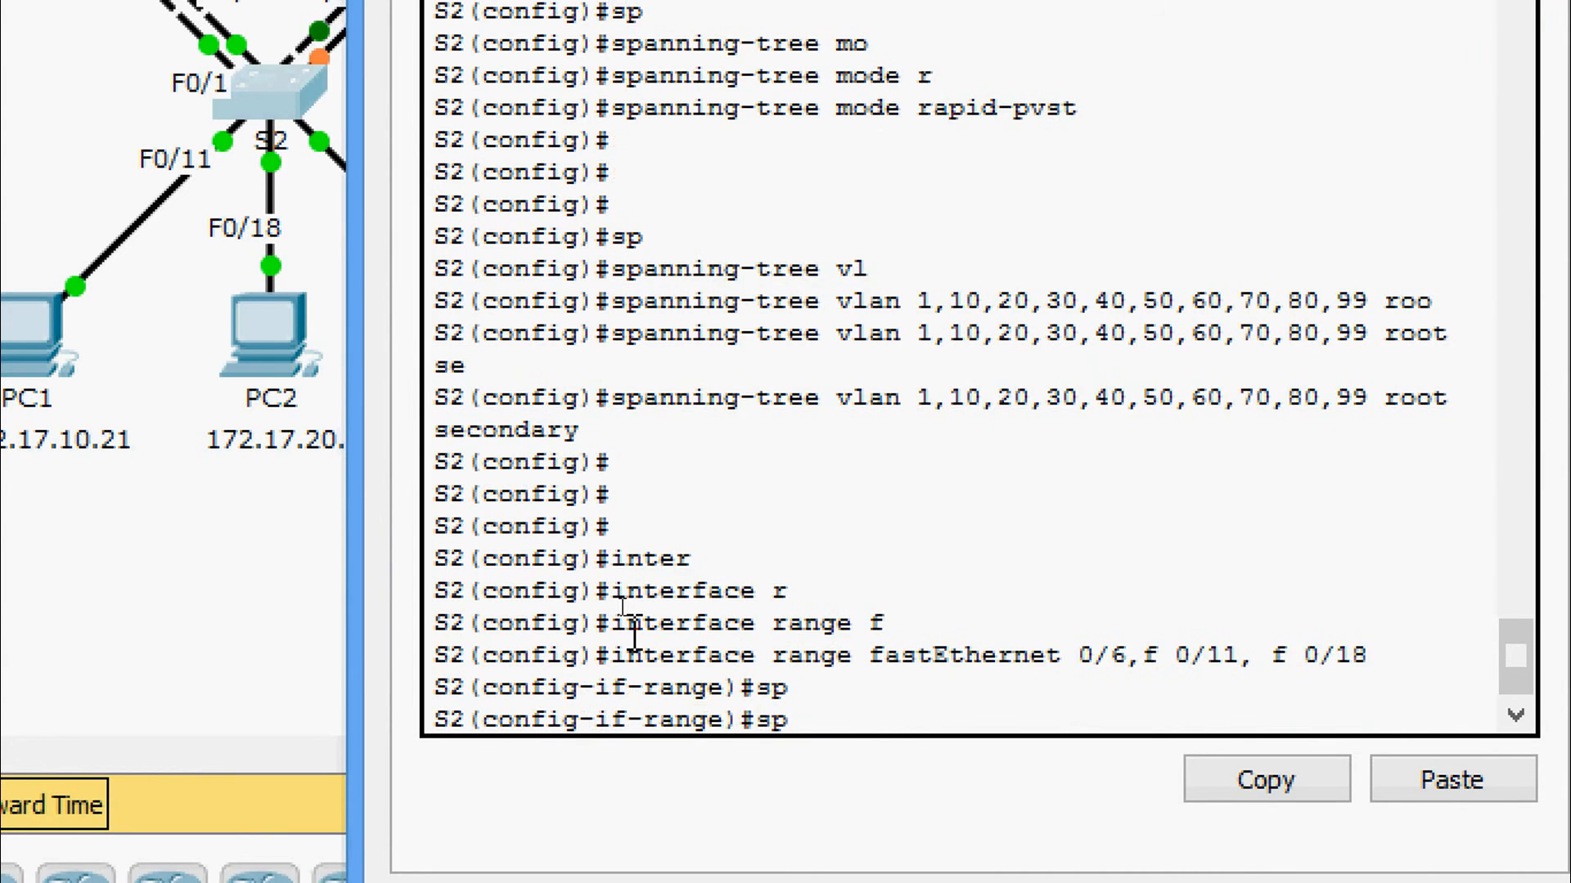
pyautogui.write('ann')
pyautogui.press('Tab')
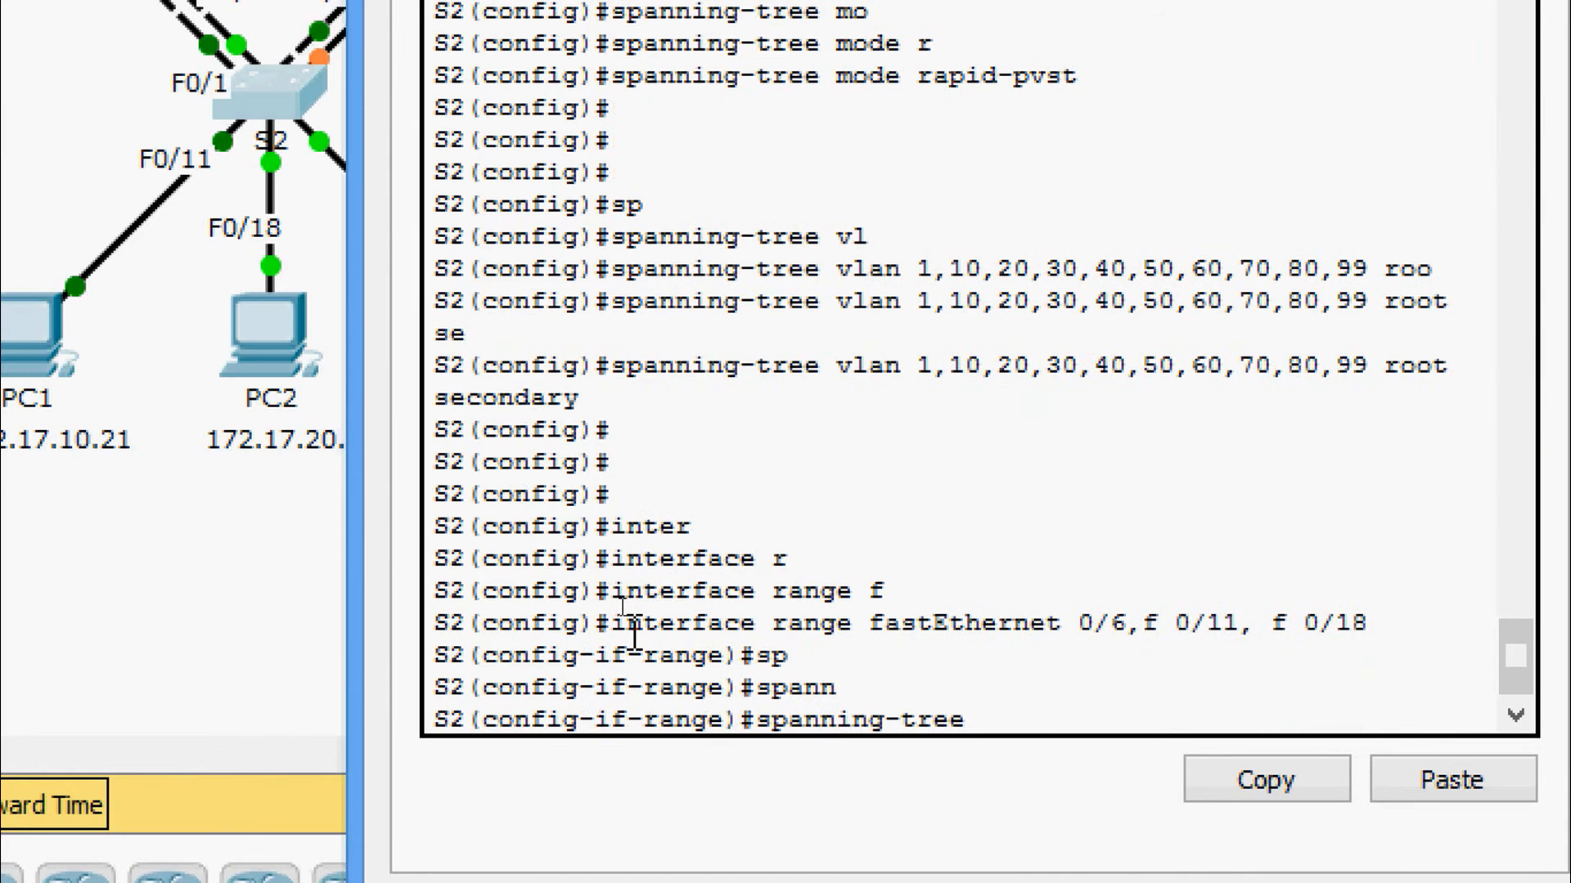
pyautogui.write('por')
pyautogui.press('Tab')
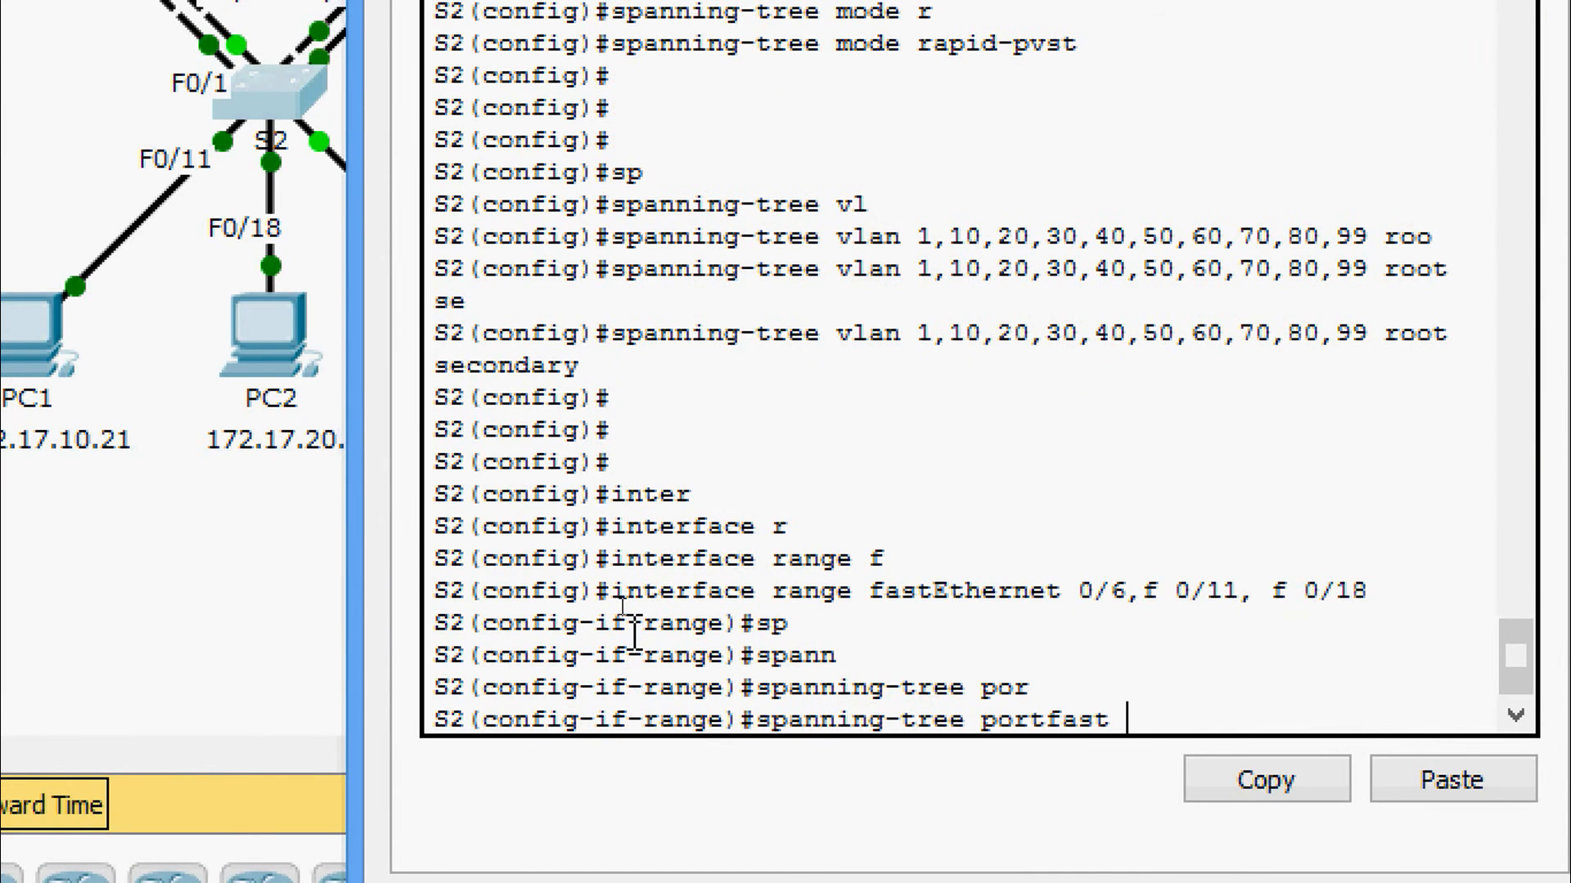
pyautogui.press('Return')
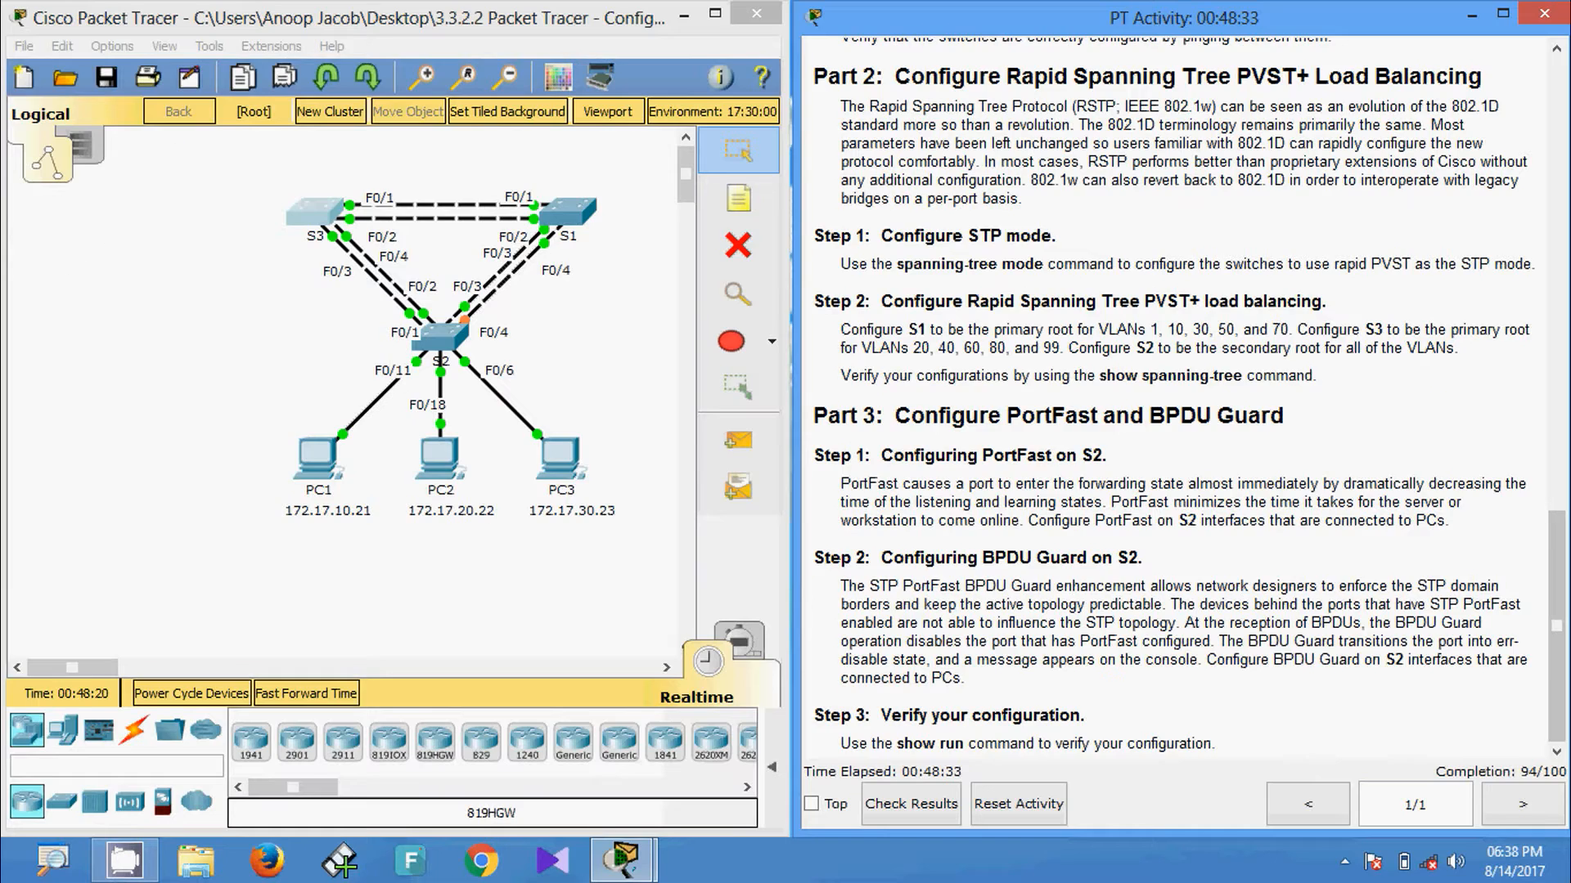